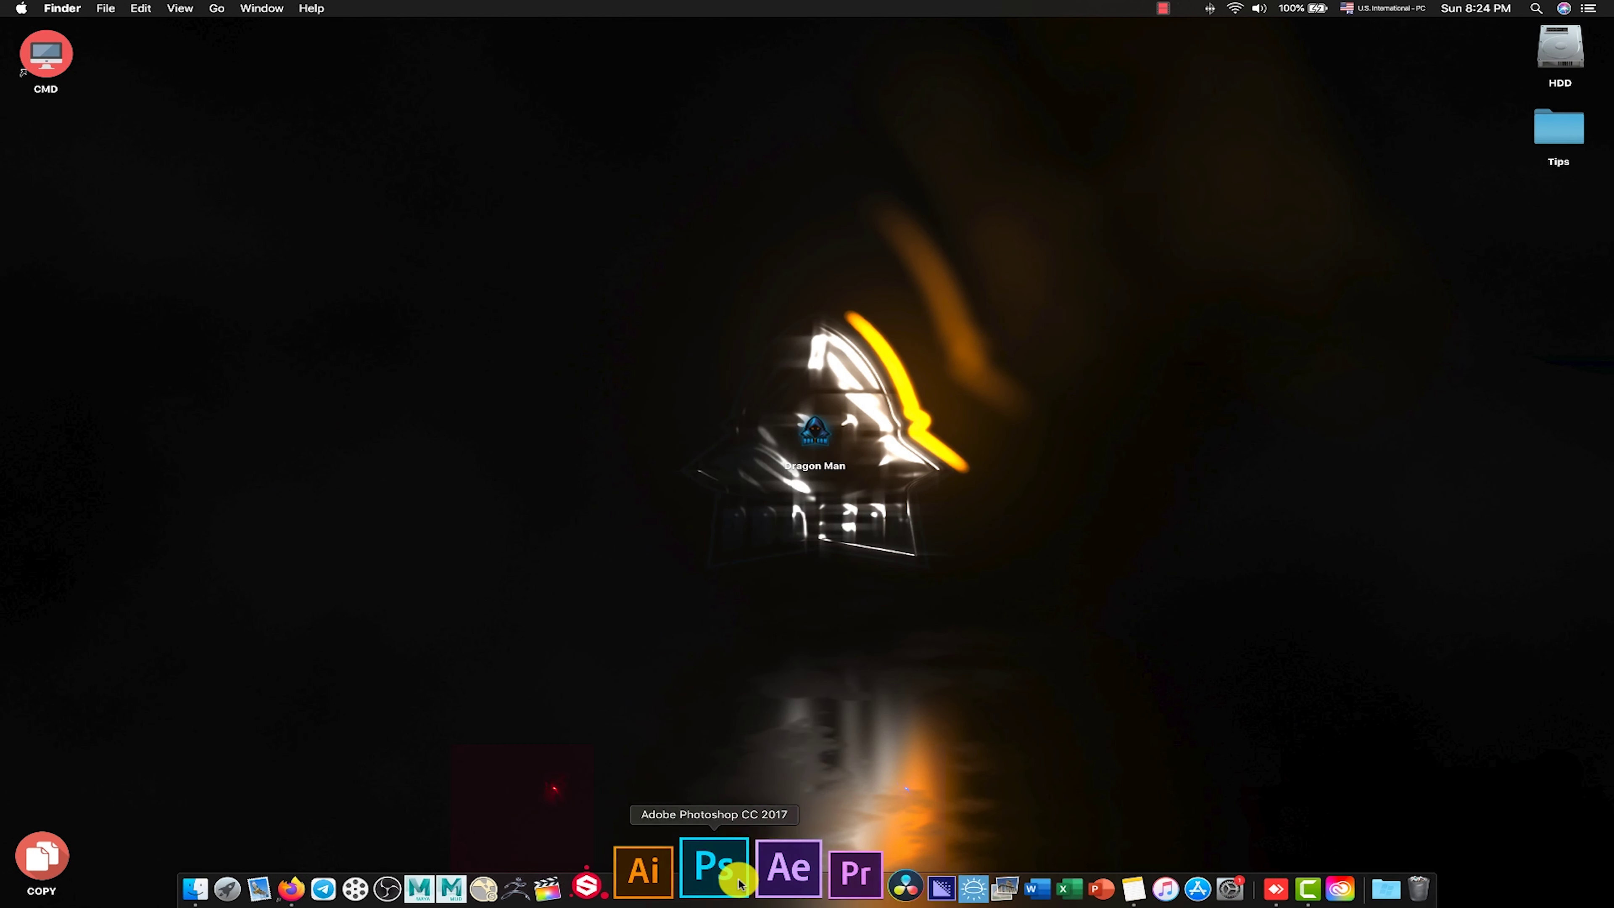
# Launch Photoshop CC 2017 from the Dock.
pyautogui.click(738, 882)
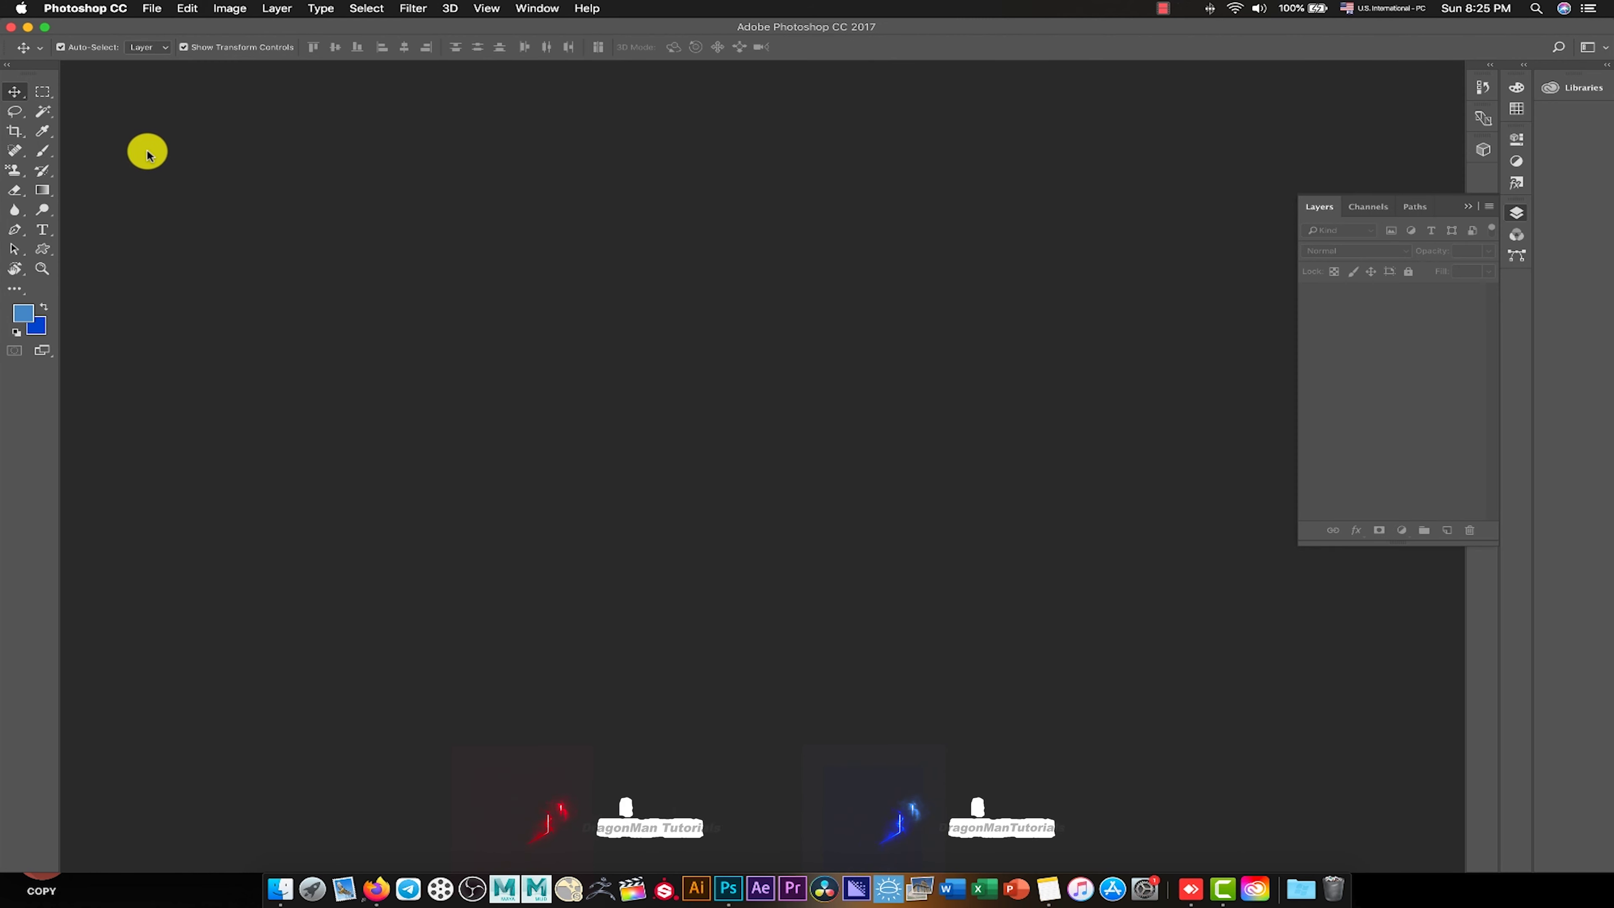
# Create a new 1800 × 1280 pixel document with File > New.
pyautogui.click(151, 7)
pyautogui.click(154, 28)
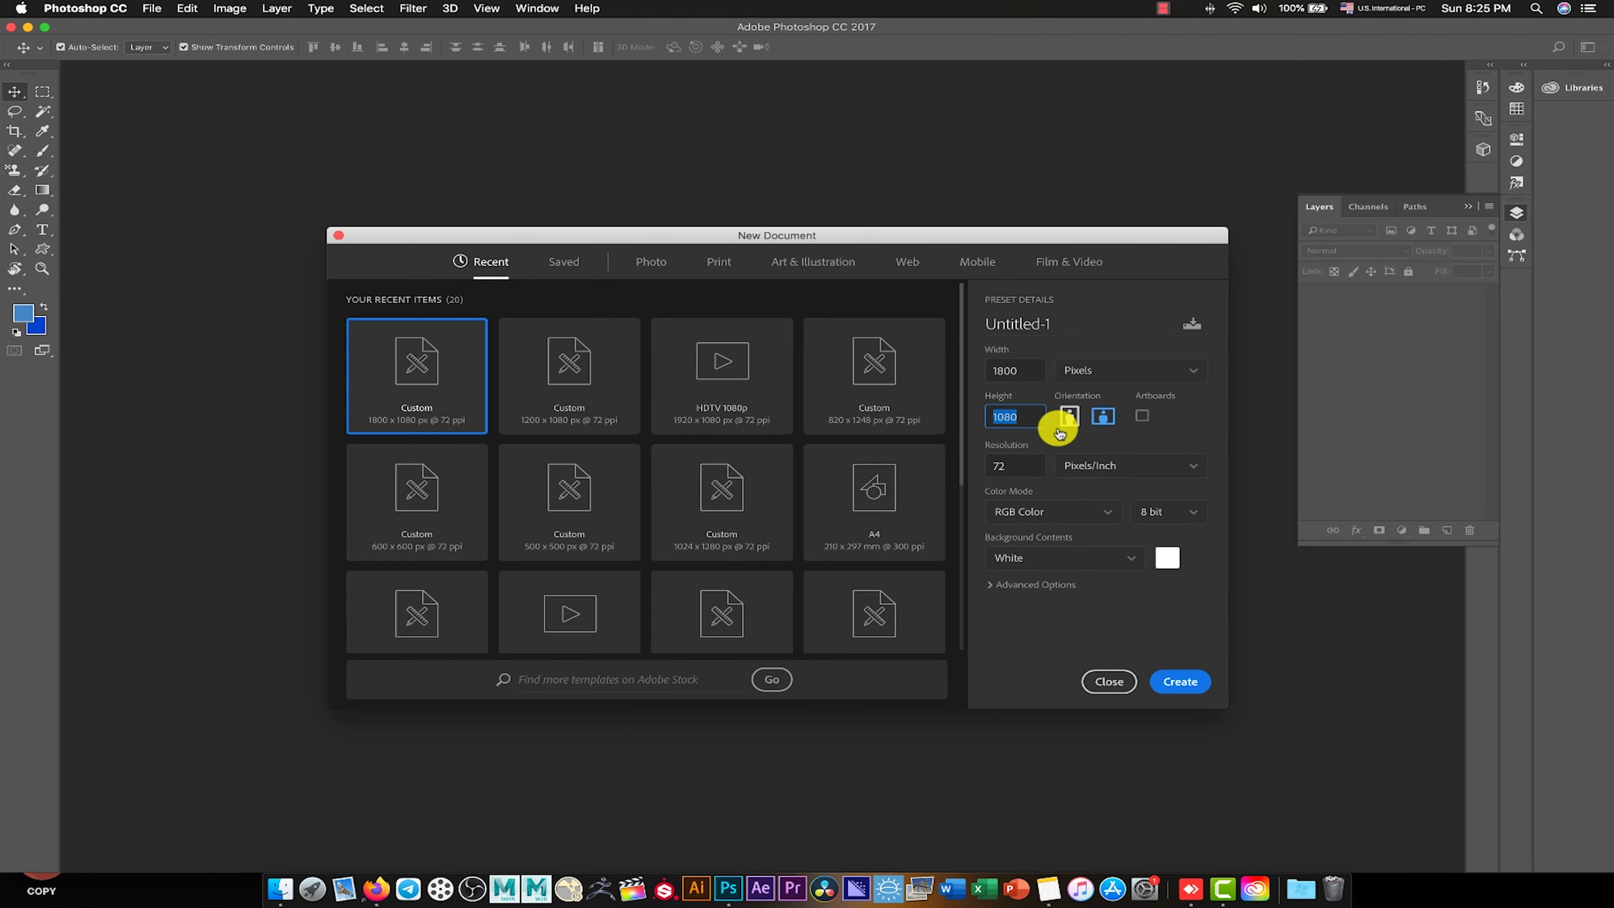
pyautogui.press('Left')
pyautogui.press('Left')
pyautogui.press('BackSpace')
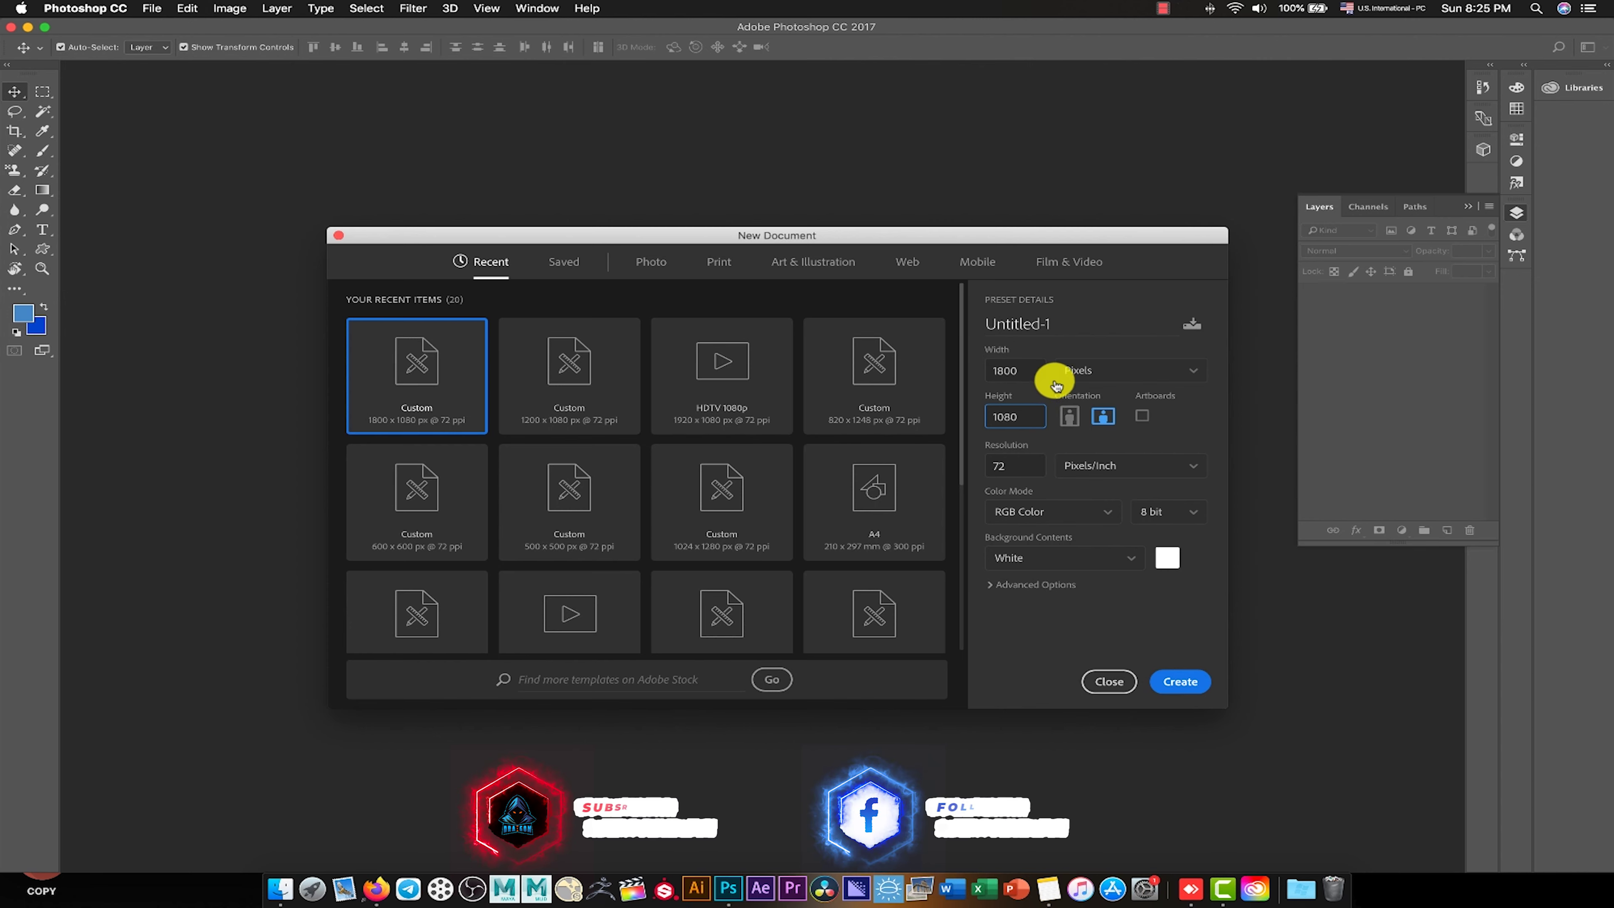
pyautogui.write('2')
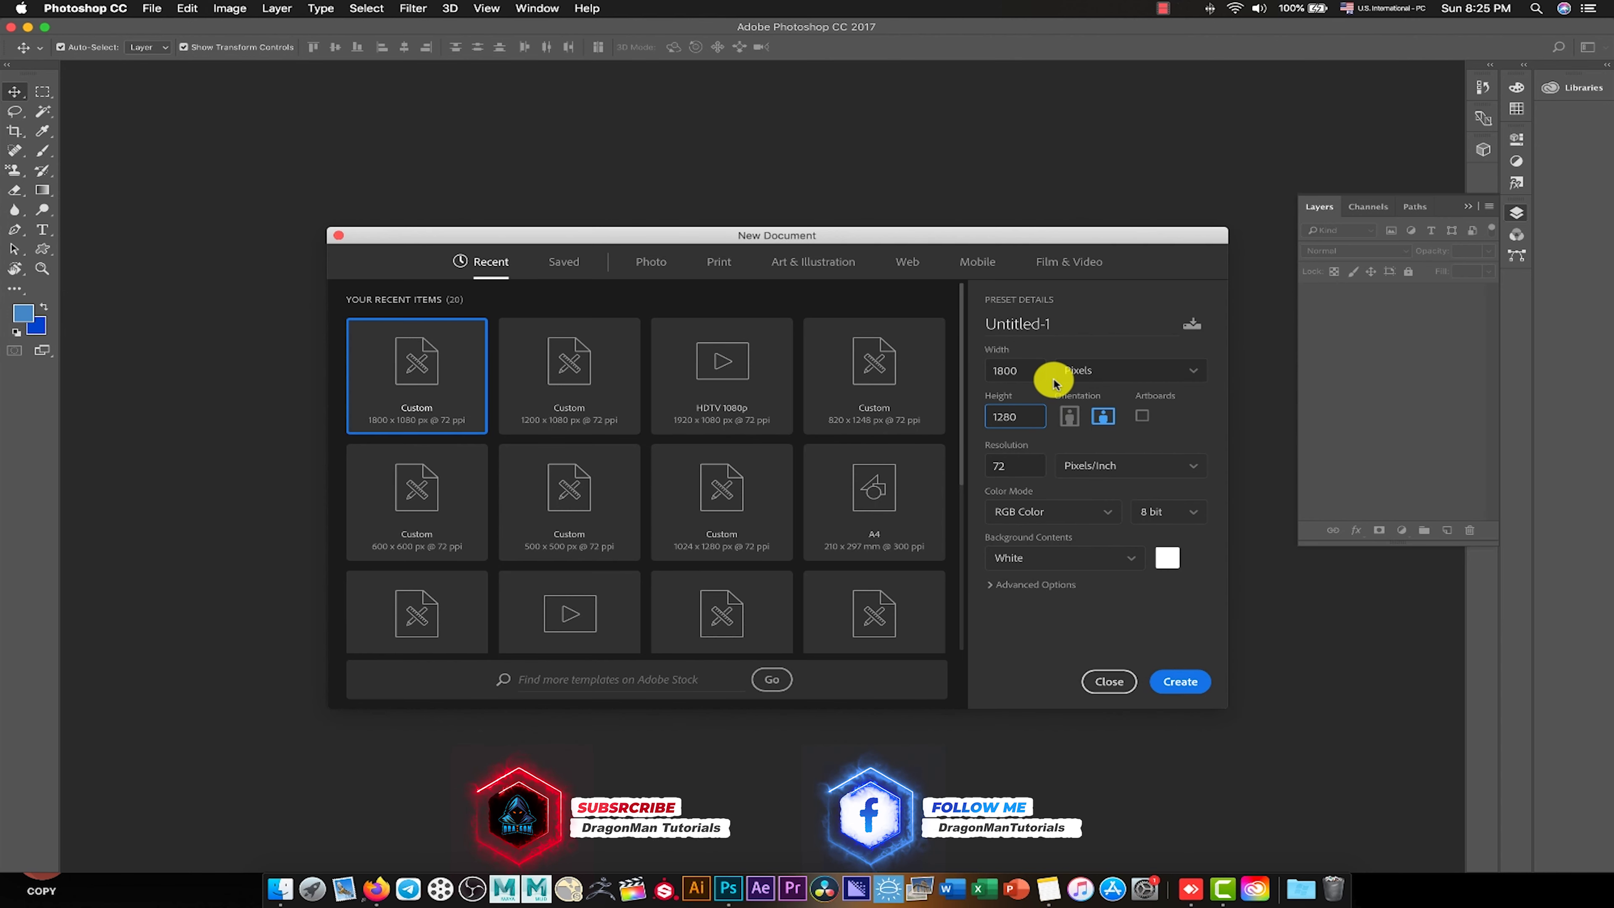
pyautogui.press('Return')
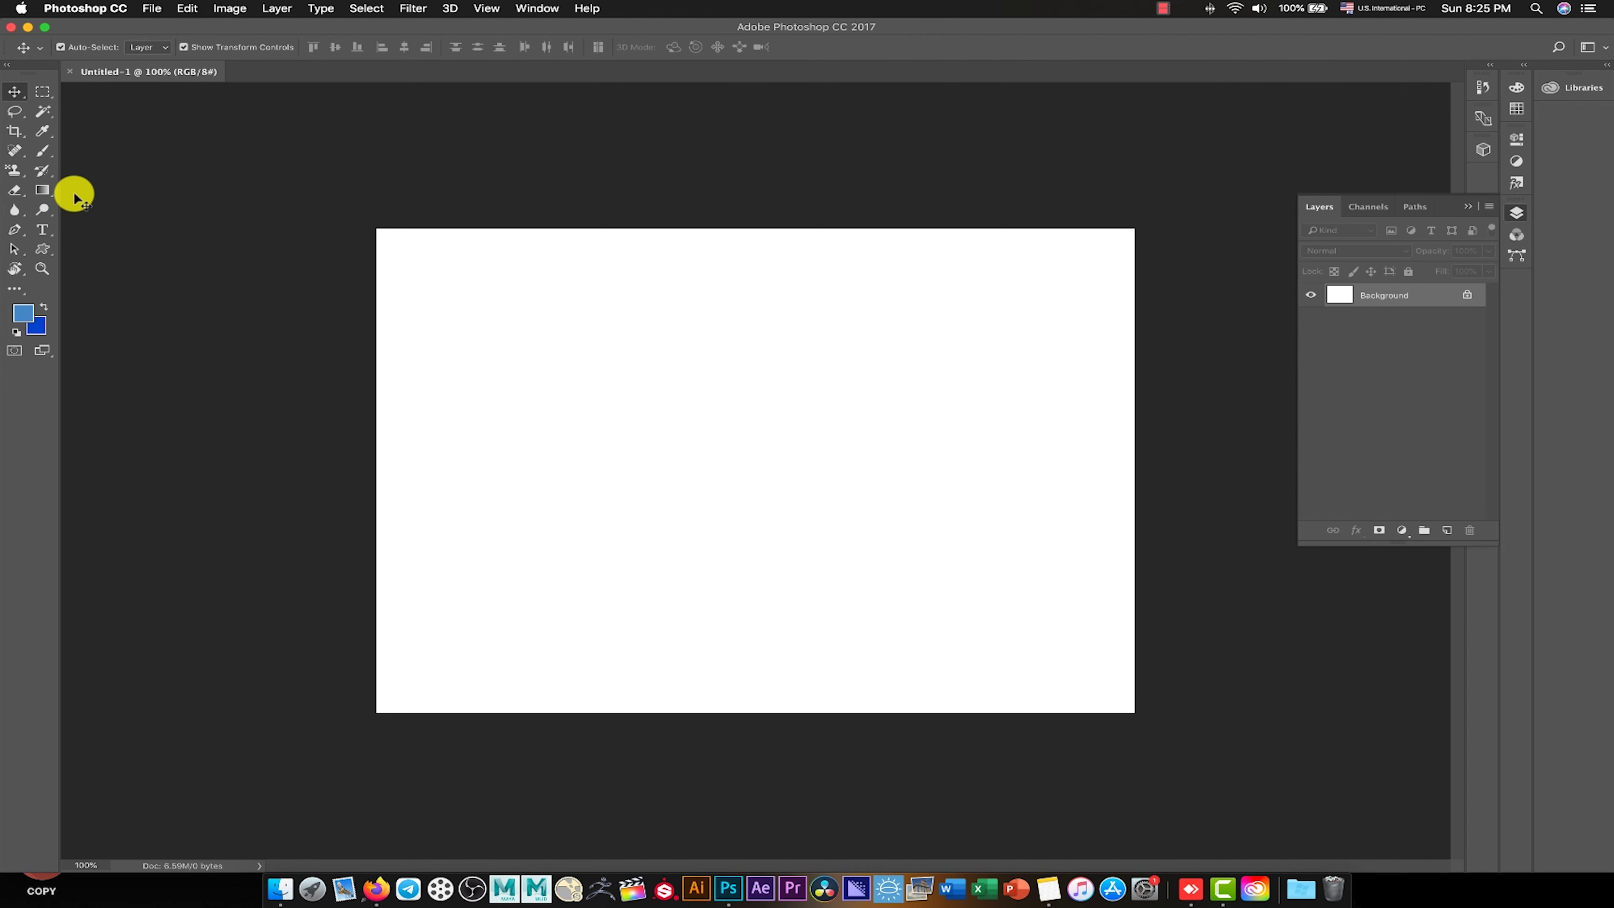
# Confirm foreground colour 4686c6, then Paint Bucket the whole canvas with it.
pyautogui.click(23, 312)
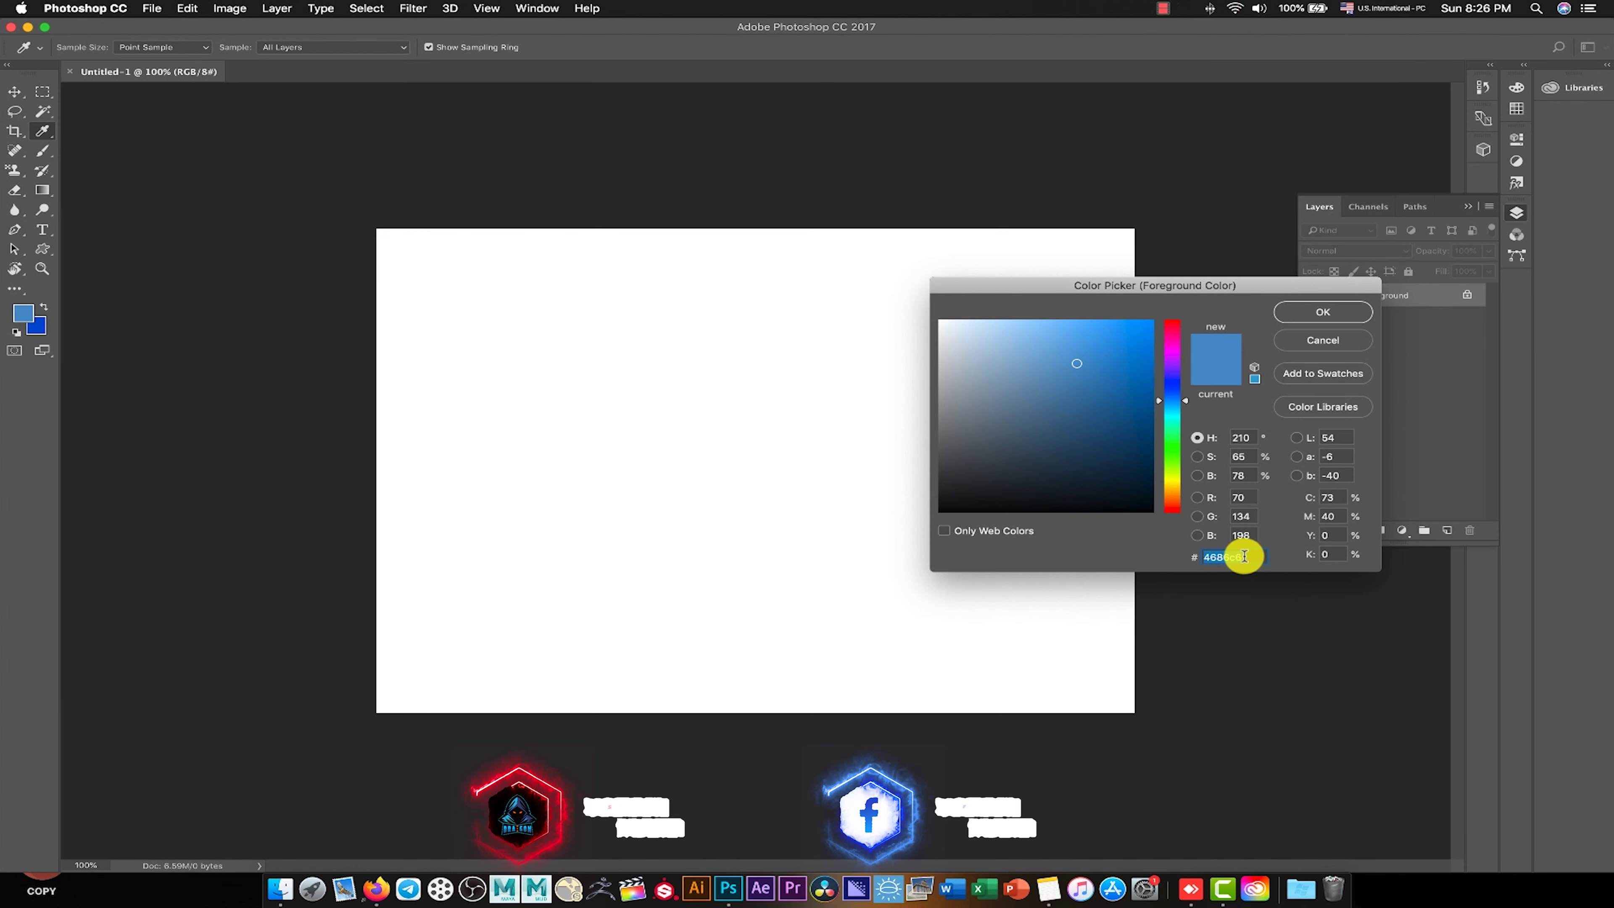
pyautogui.moveTo(1247, 556); pyautogui.dragTo(1194, 557)
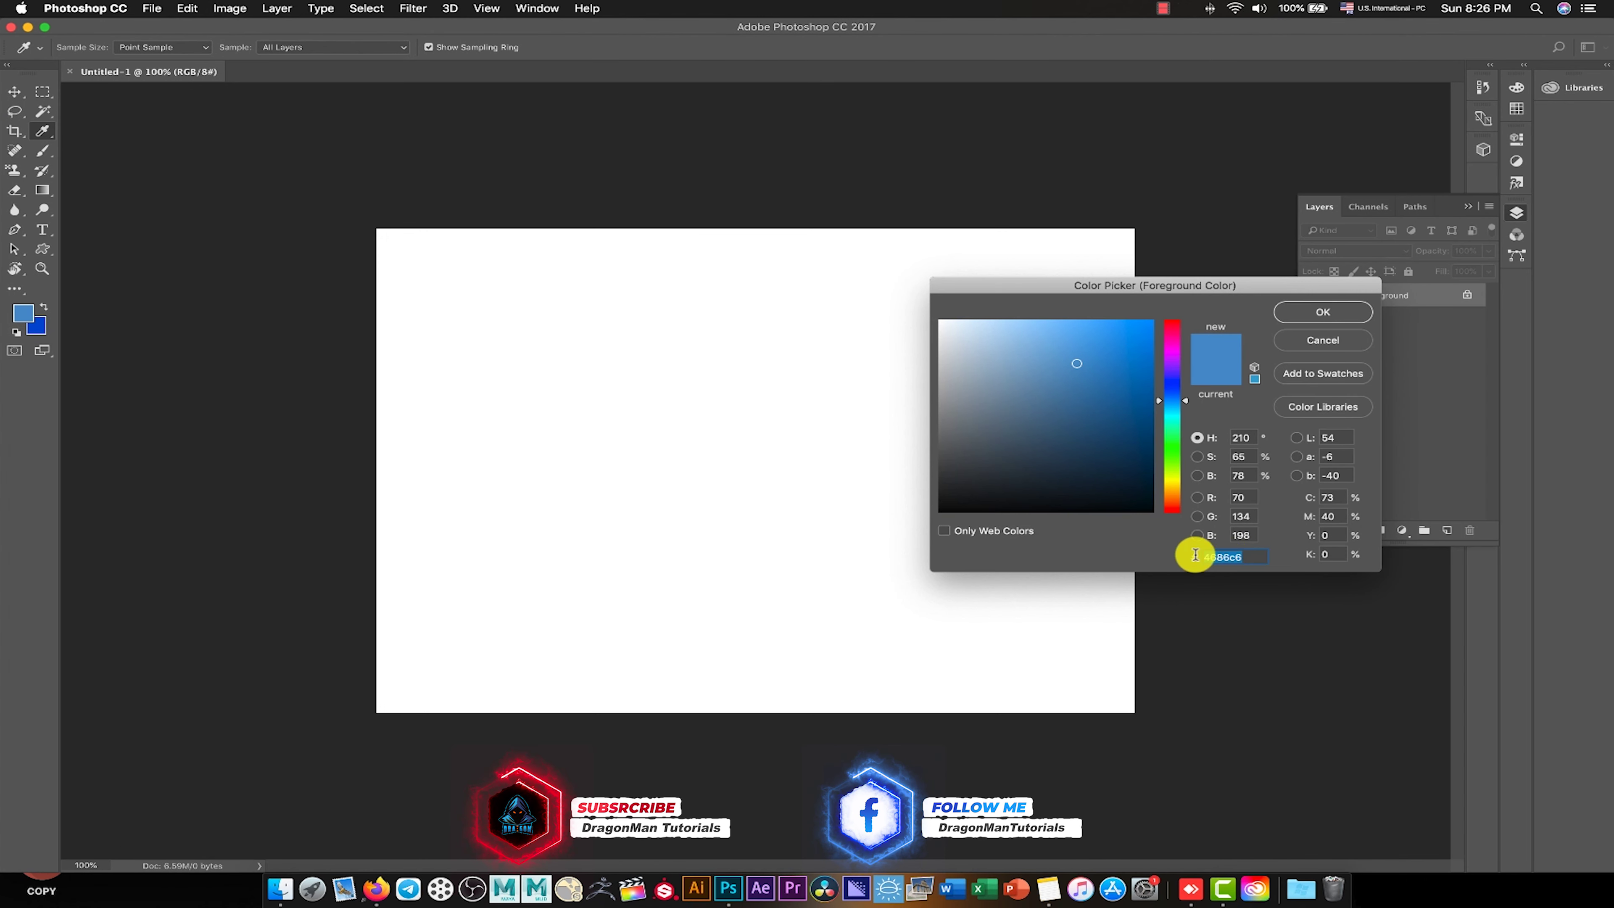
pyautogui.click(1341, 344)
pyautogui.click(44, 189)
pyautogui.click(111, 203)
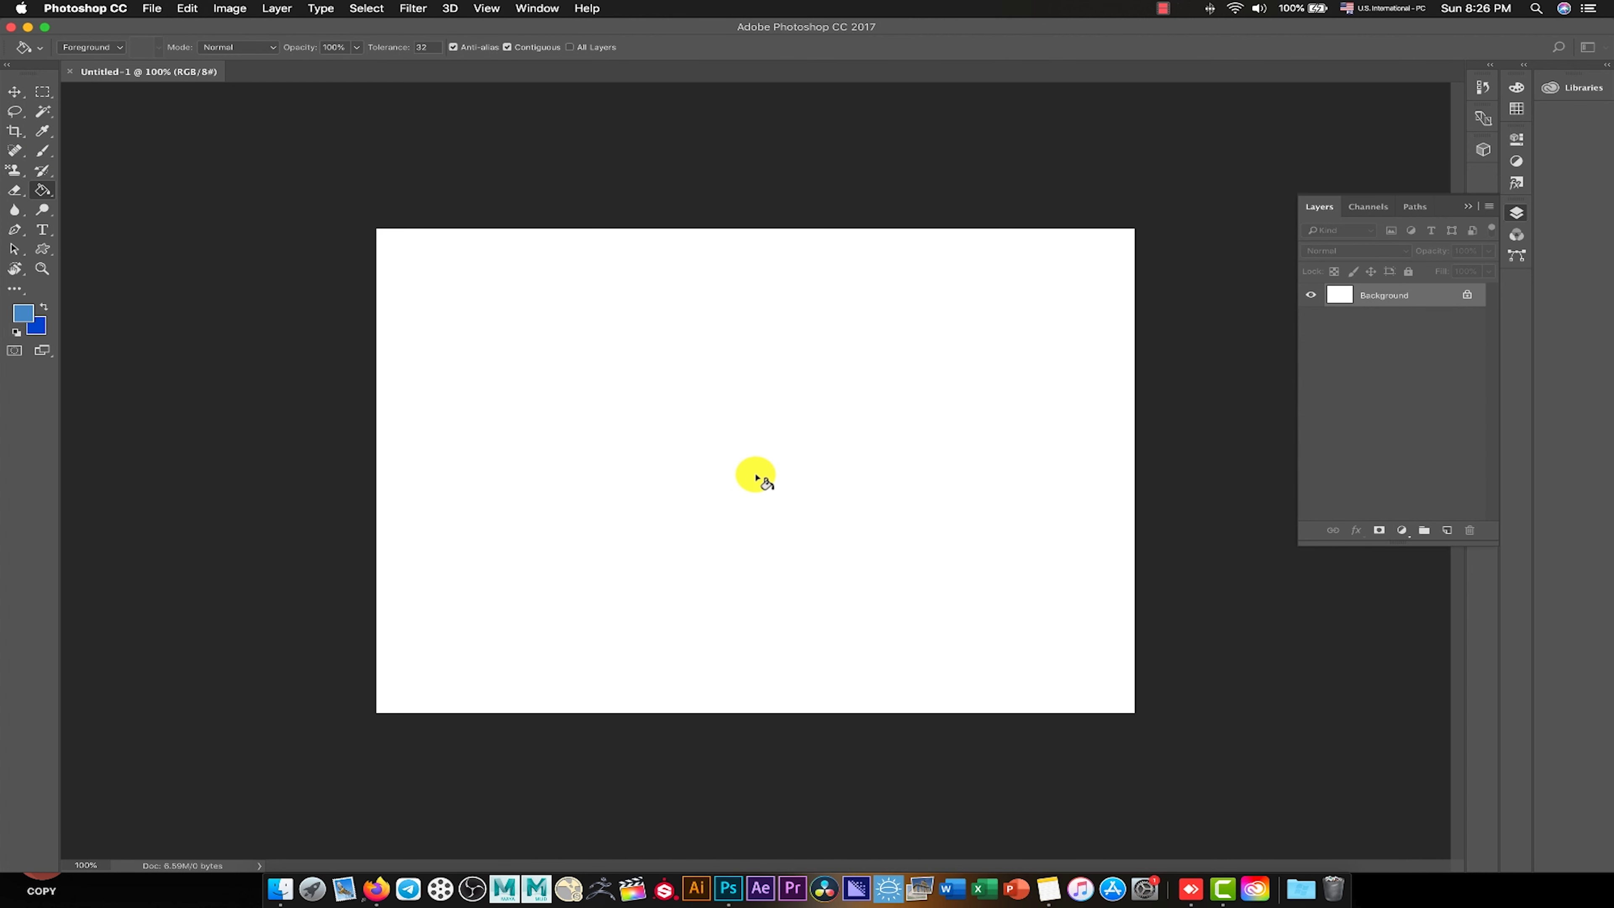
pyautogui.click(756, 477)
pyautogui.click(18, 94)
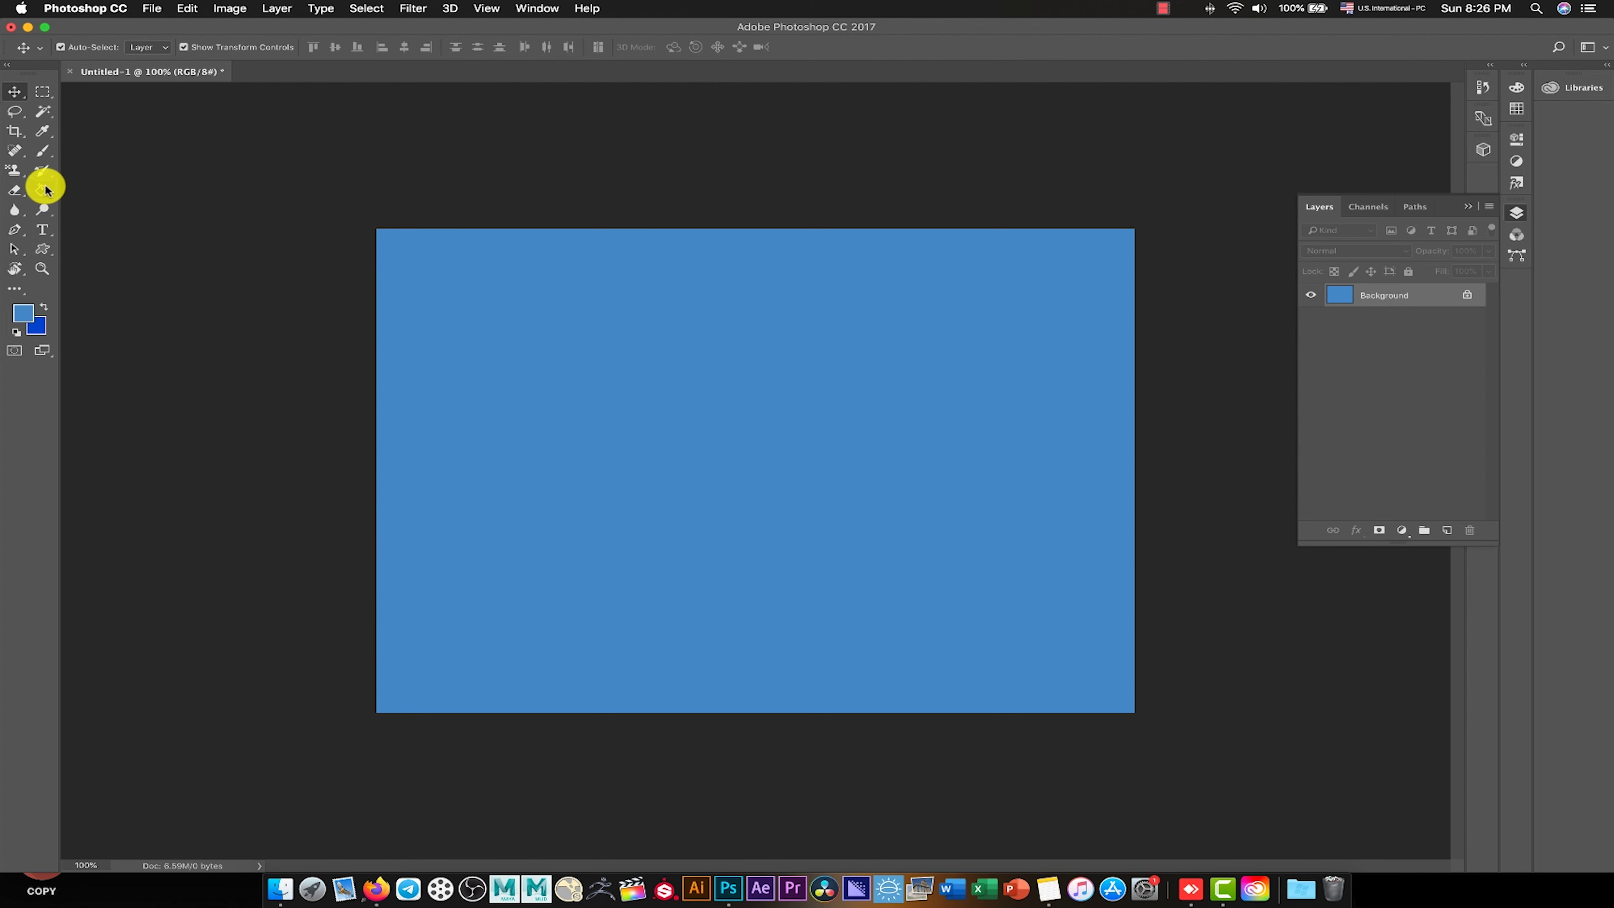
# Draw a wide triangle custom shape near the bottom centre of the canvas.
pyautogui.click(44, 254)
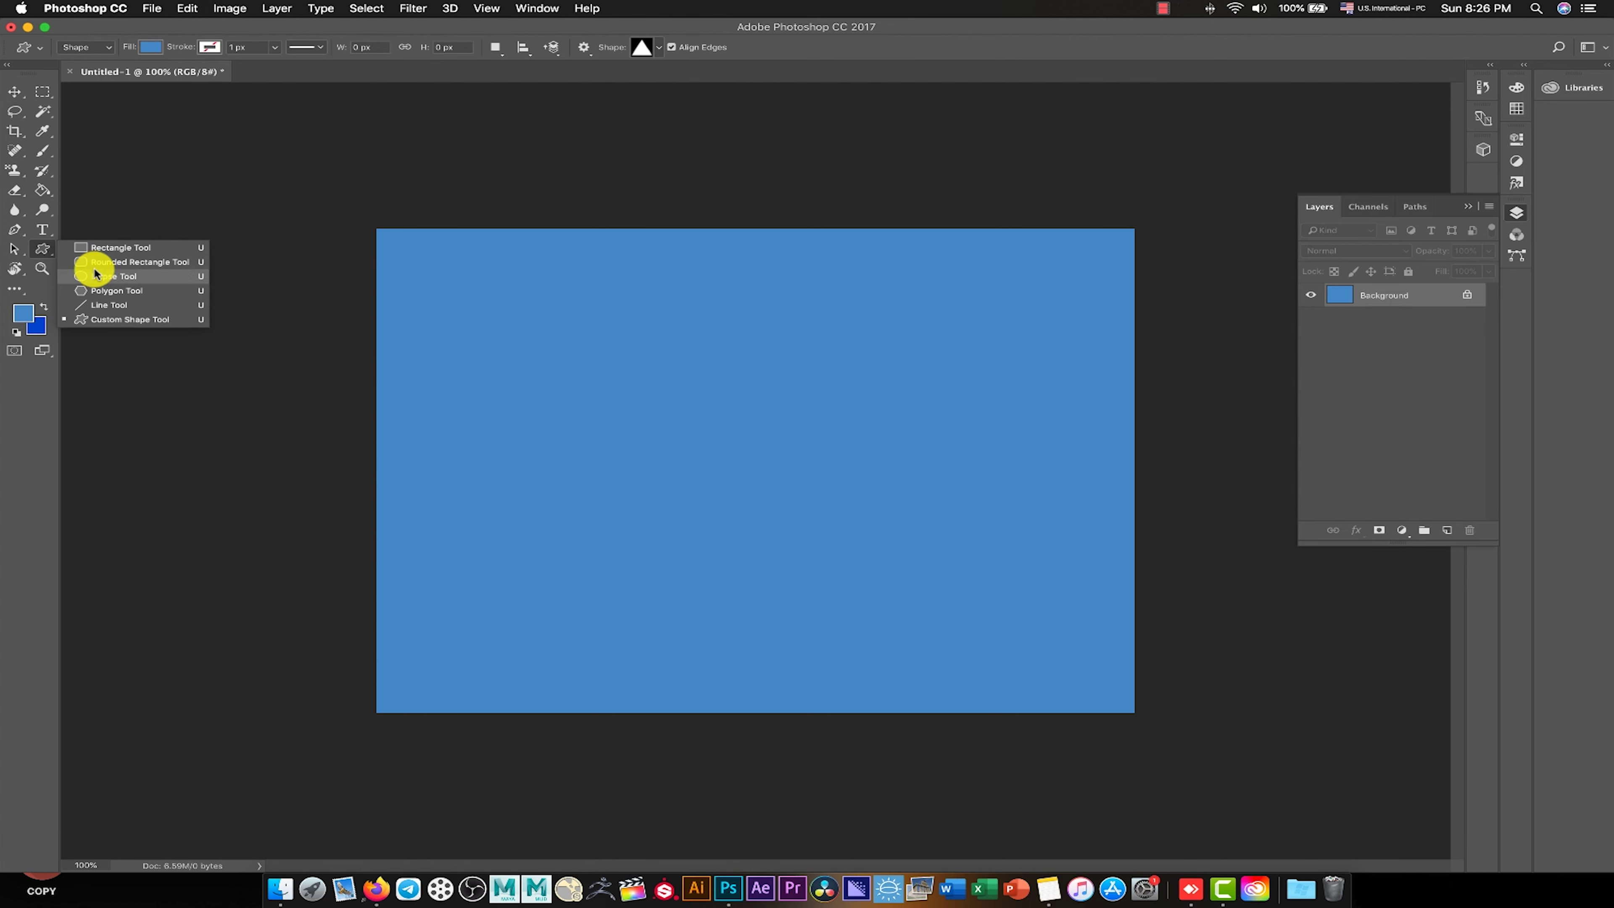
pyautogui.click(113, 316)
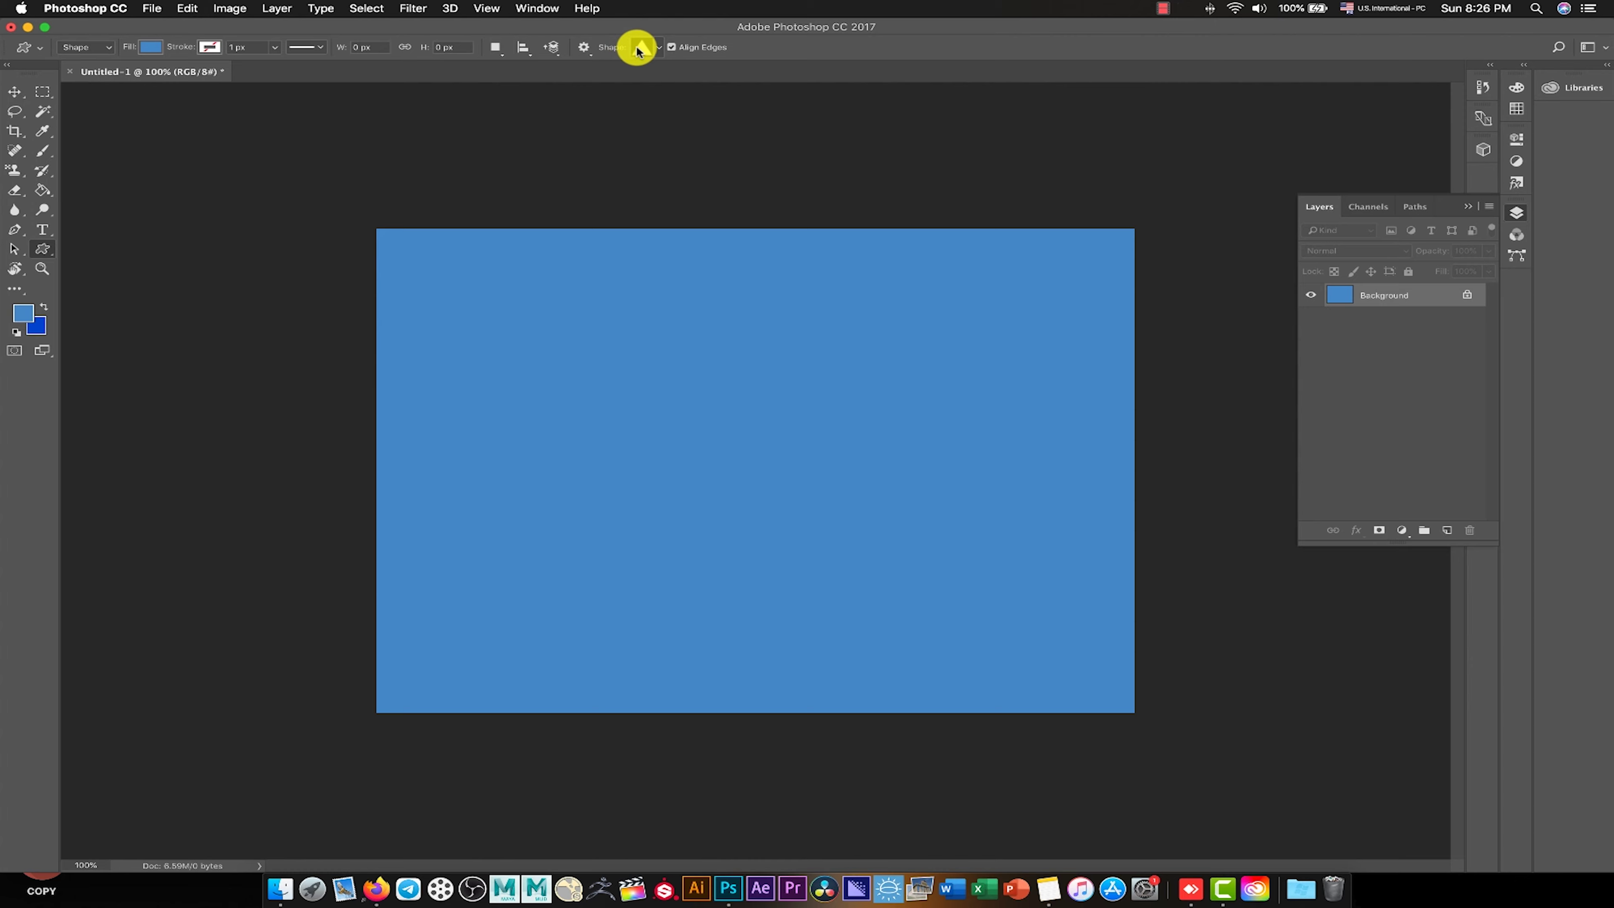
pyautogui.click(660, 49)
pyautogui.moveTo(817, 111); pyautogui.dragTo(814, 228)
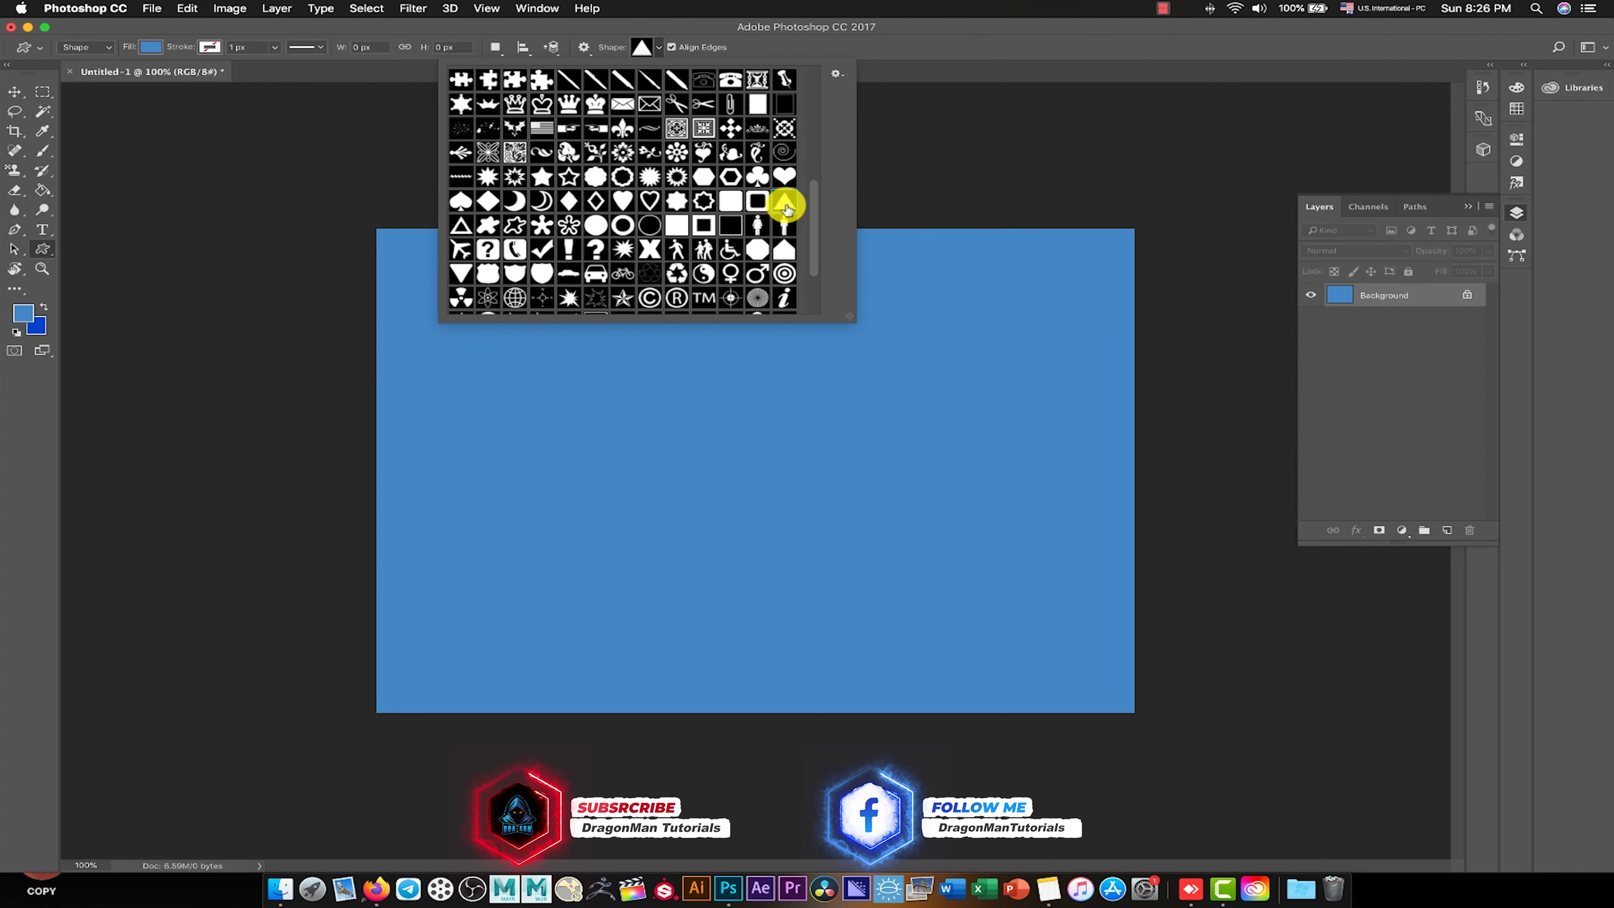
pyautogui.doubleClick(786, 201)
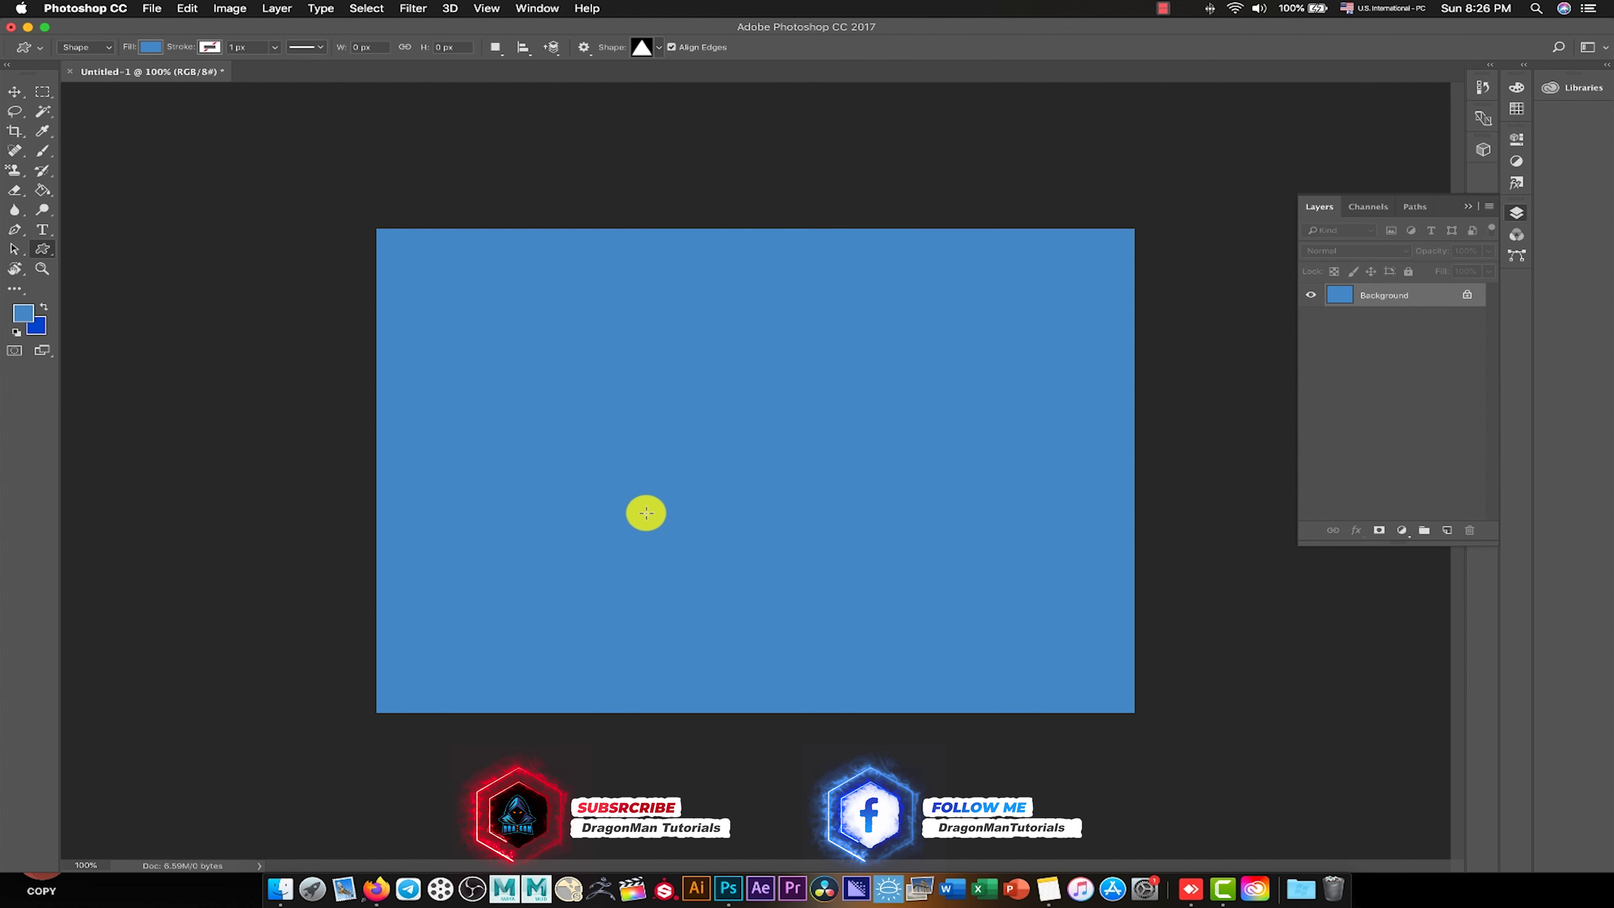
pyautogui.moveTo(607, 551); pyautogui.dragTo(959, 640)
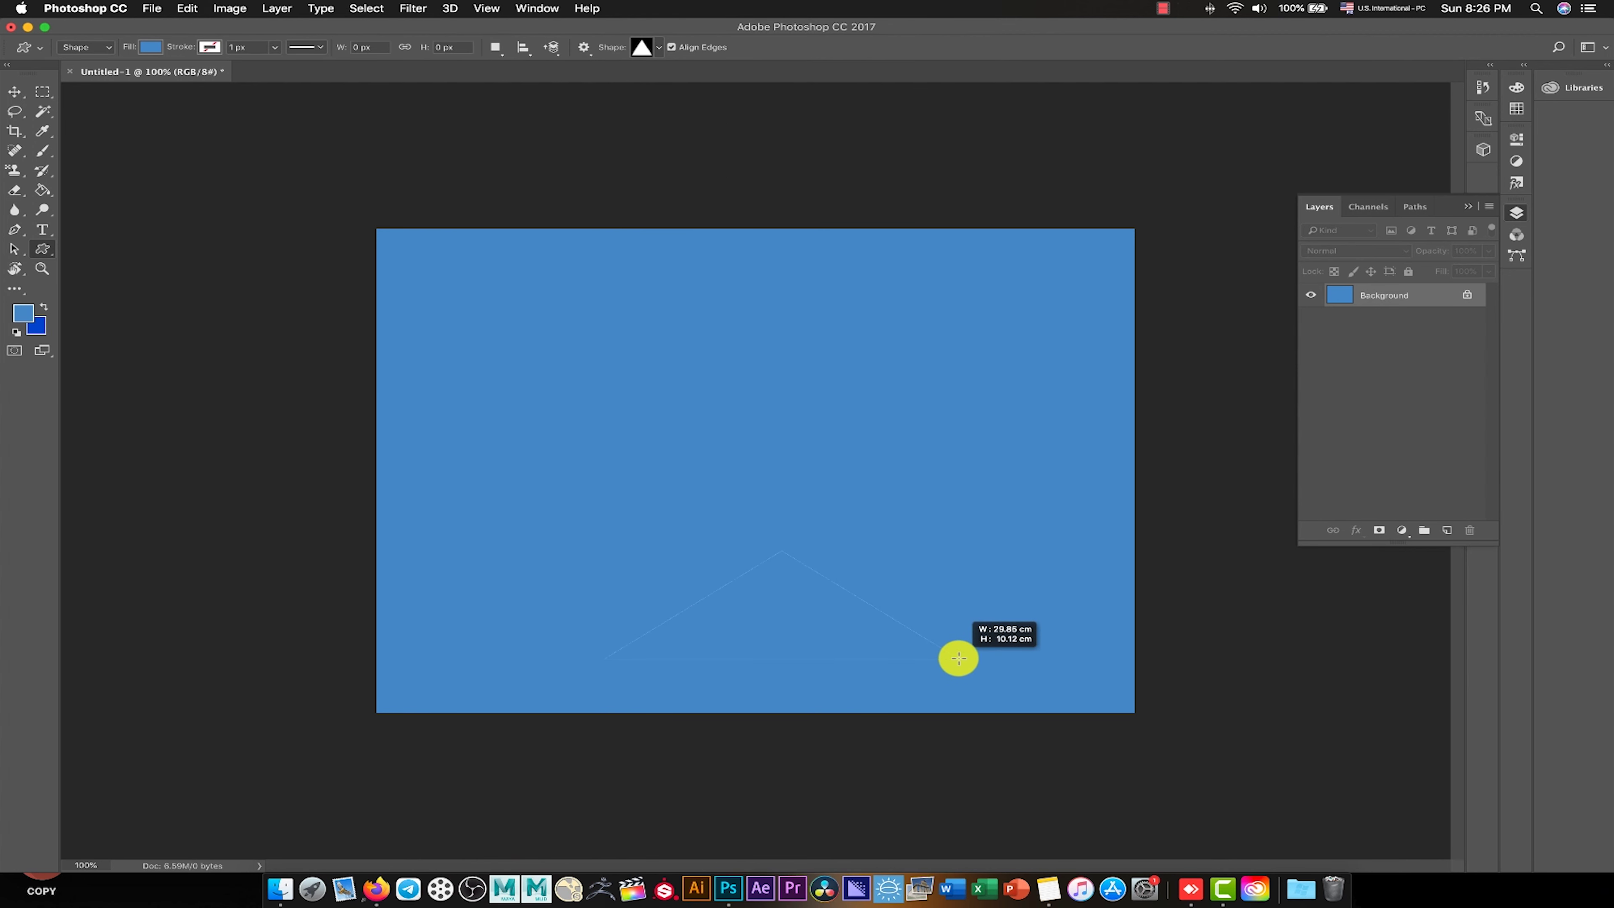
pyautogui.moveTo(959, 658); pyautogui.dragTo(960, 660)
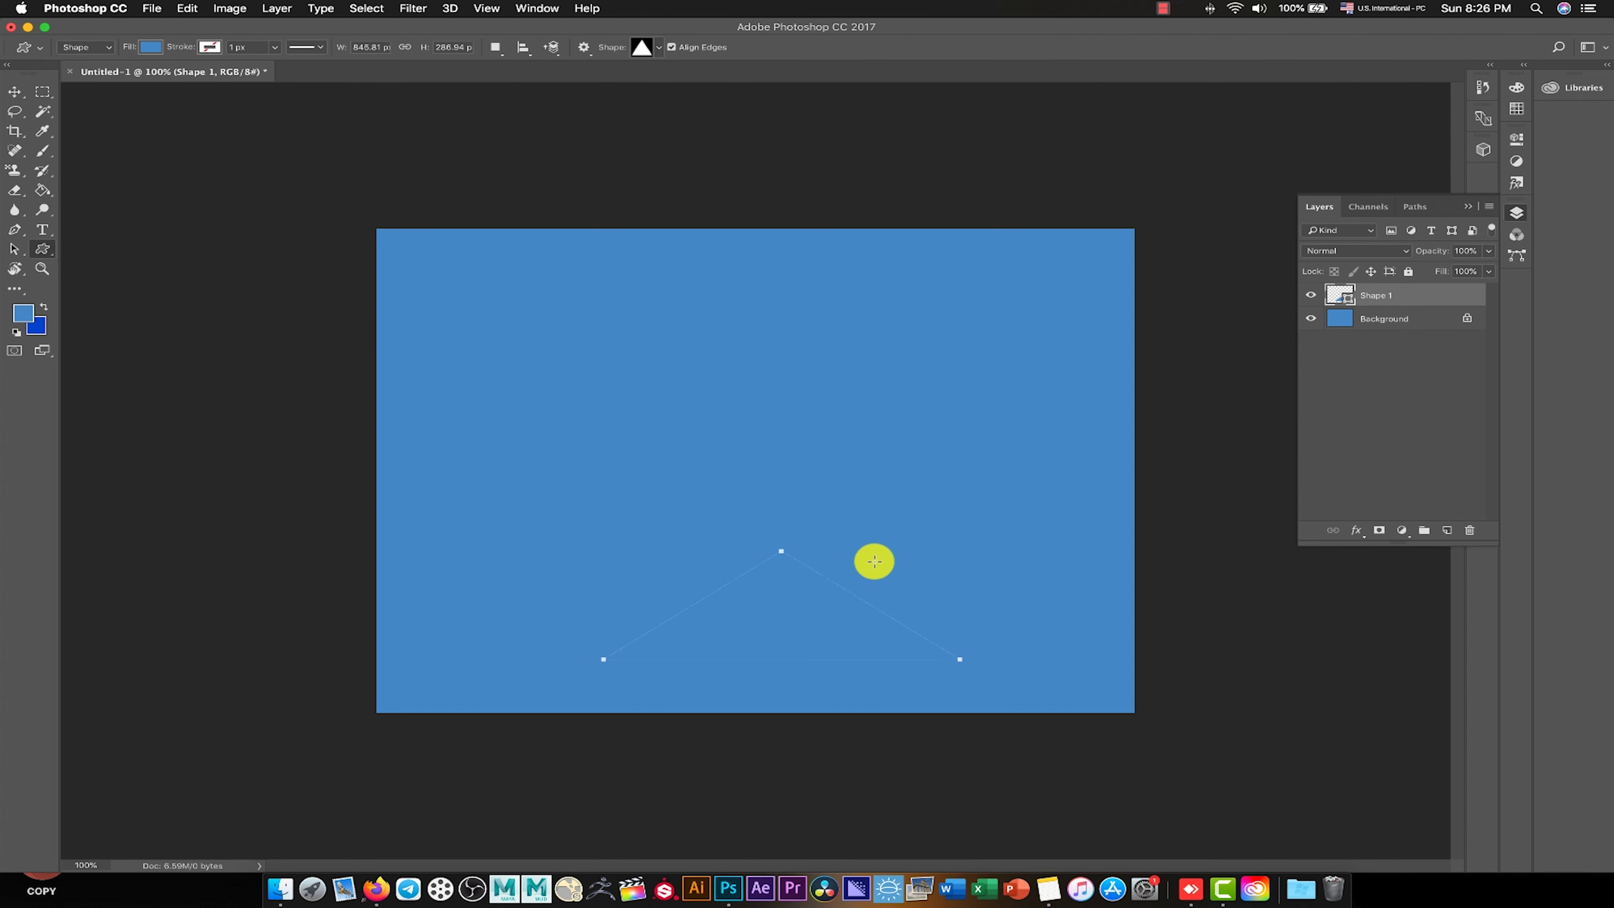
# Give the triangle a black fill and rasterize the Shape 1 layer.
pyautogui.click(275, 9)
pyautogui.moveTo(328, 302)
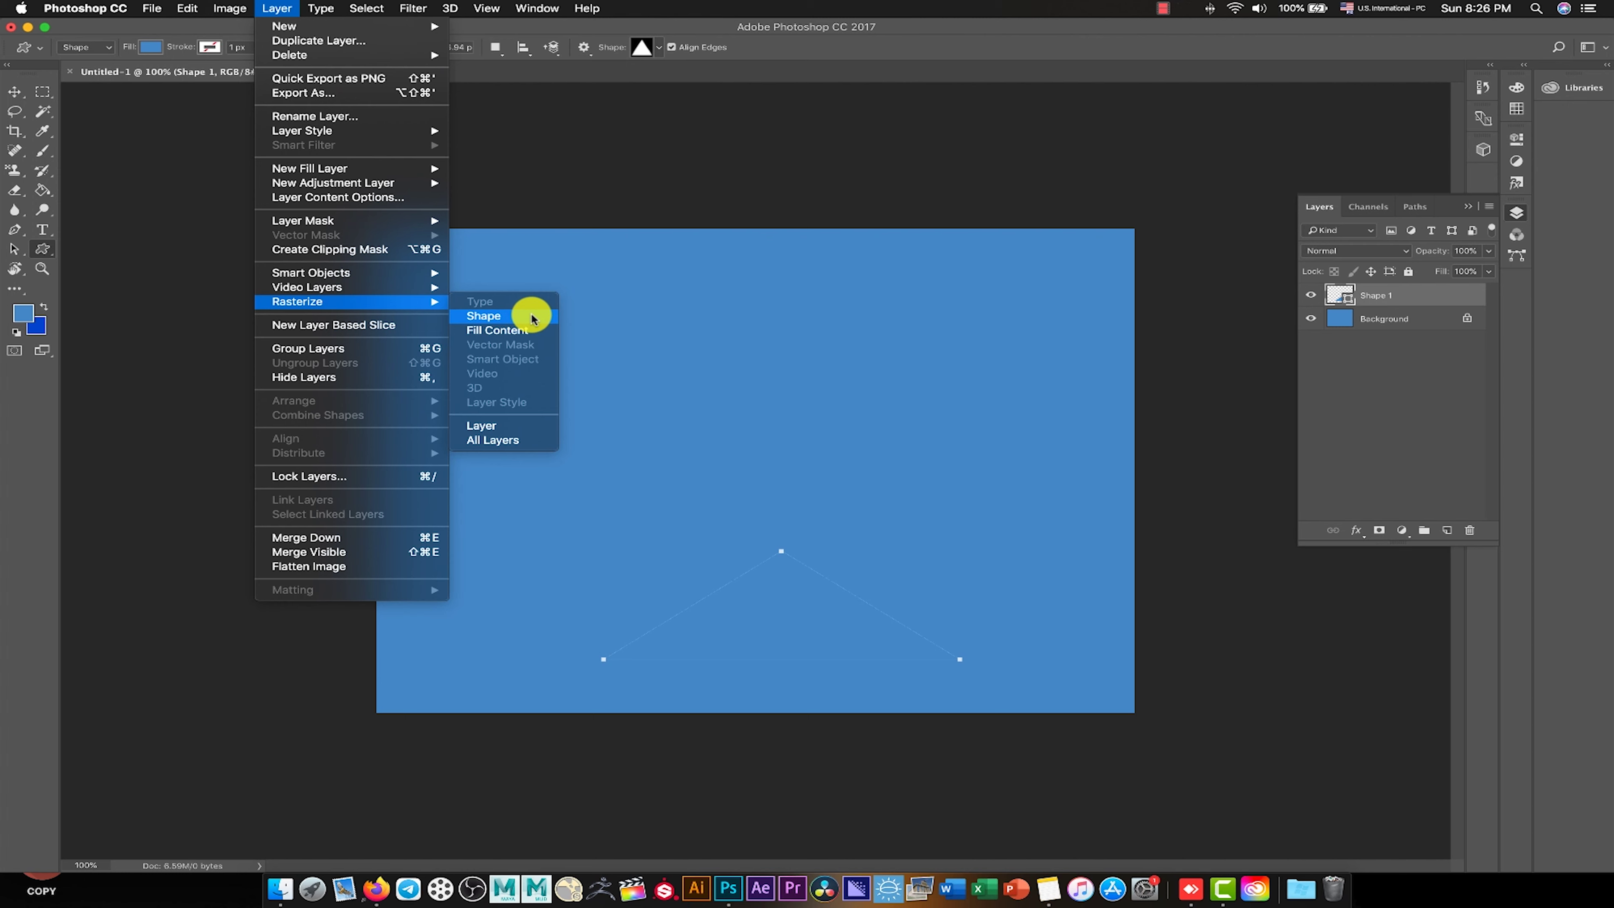
pyautogui.click(151, 46)
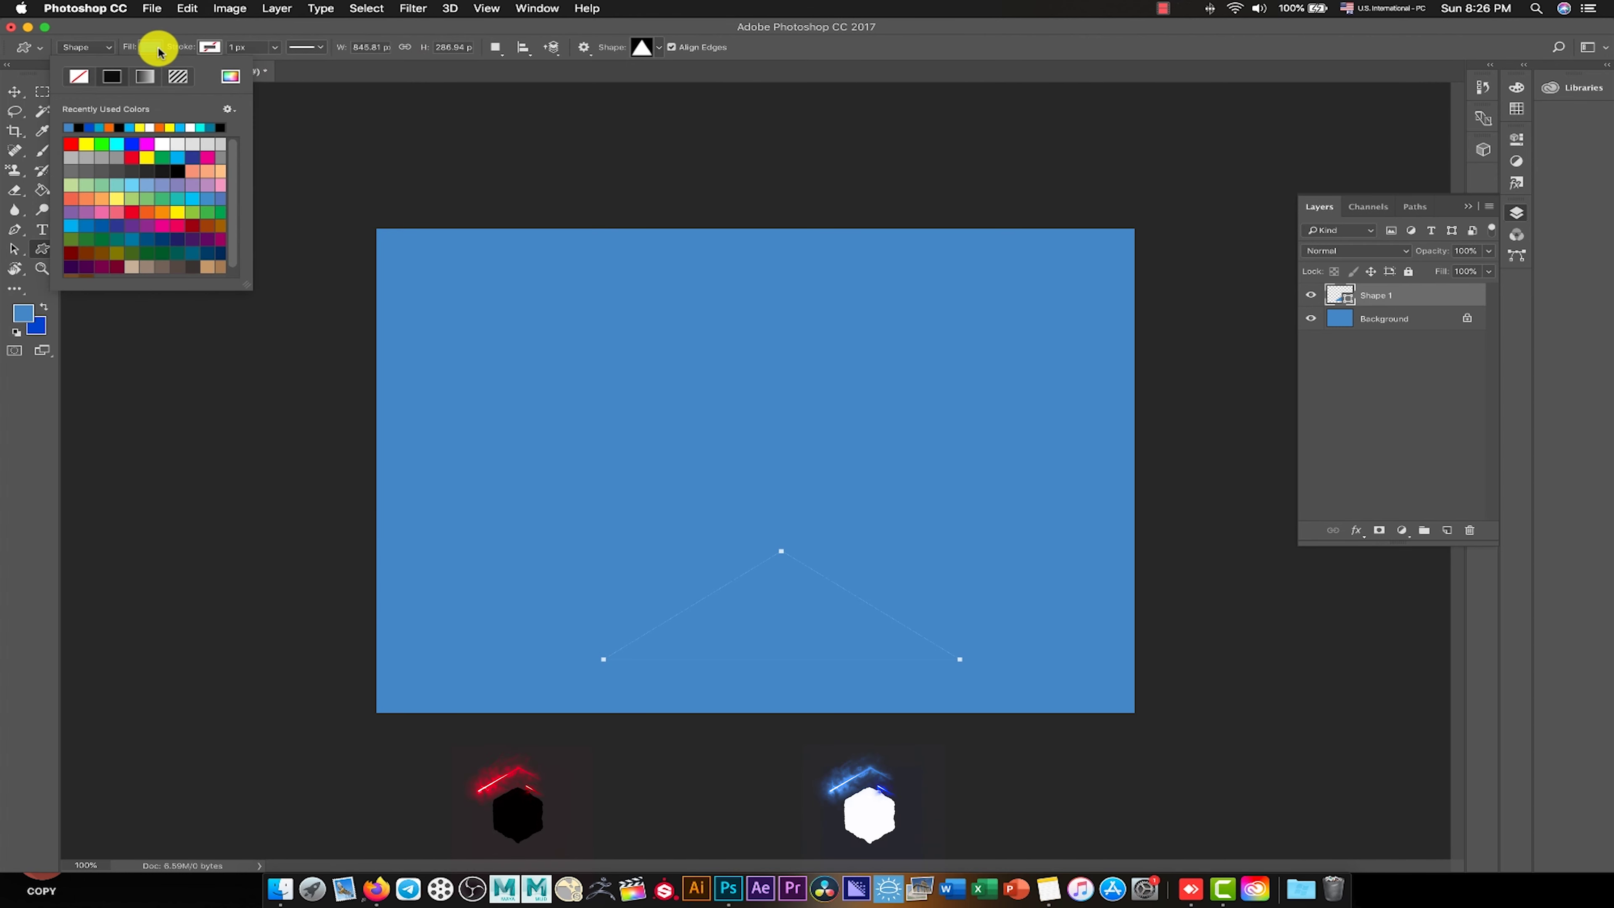
pyautogui.click(222, 127)
pyautogui.click(275, 9)
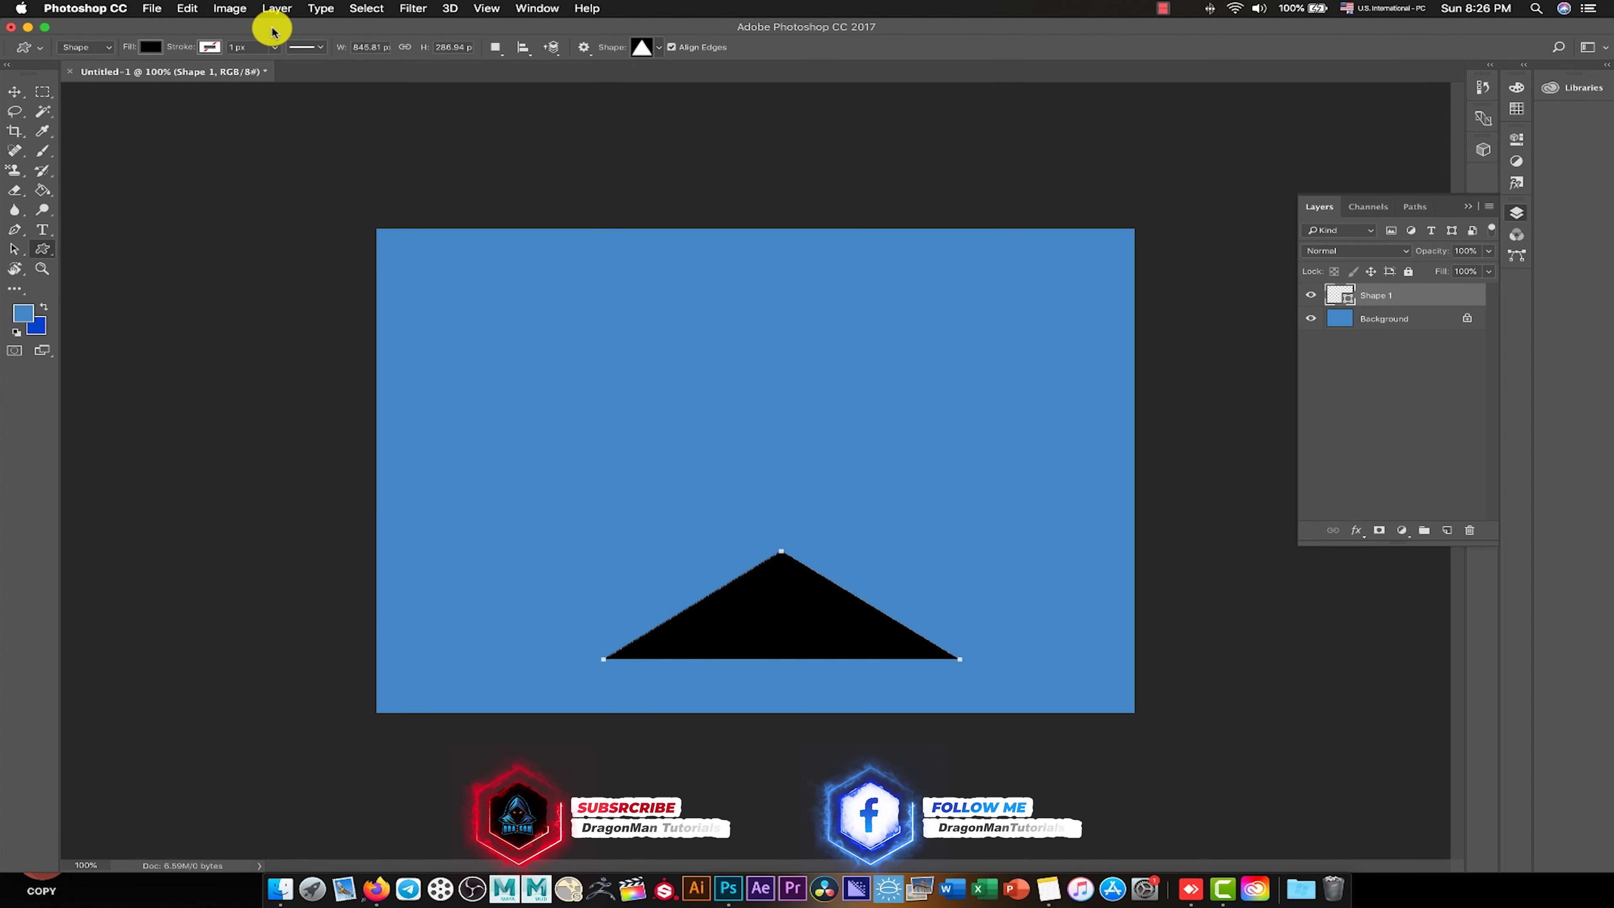
pyautogui.moveTo(351, 302)
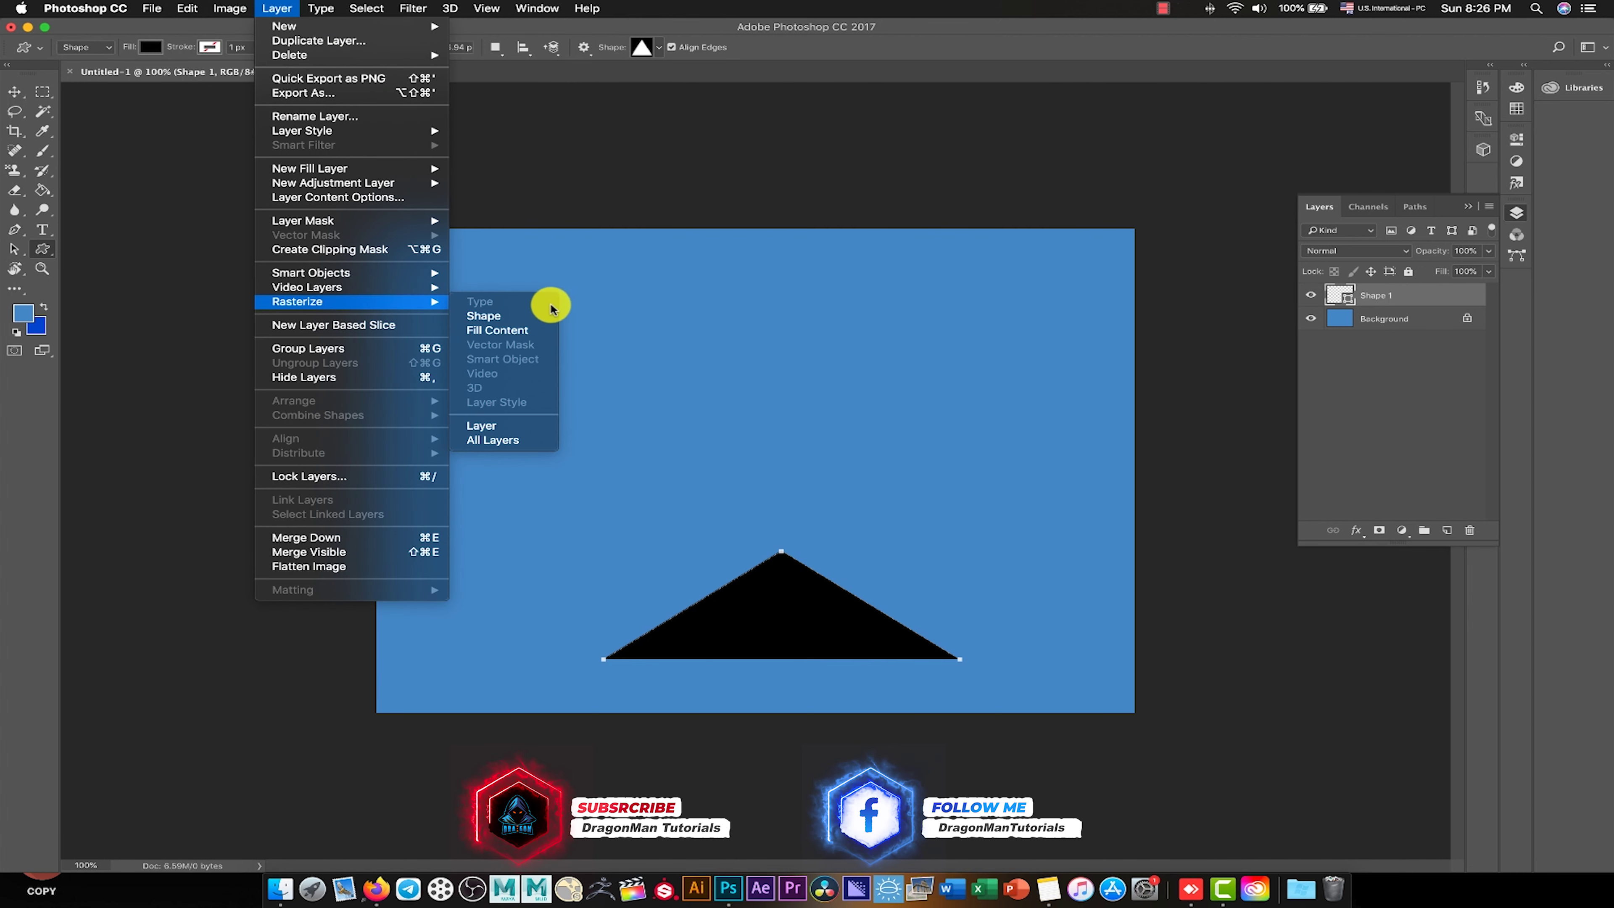
pyautogui.click(545, 312)
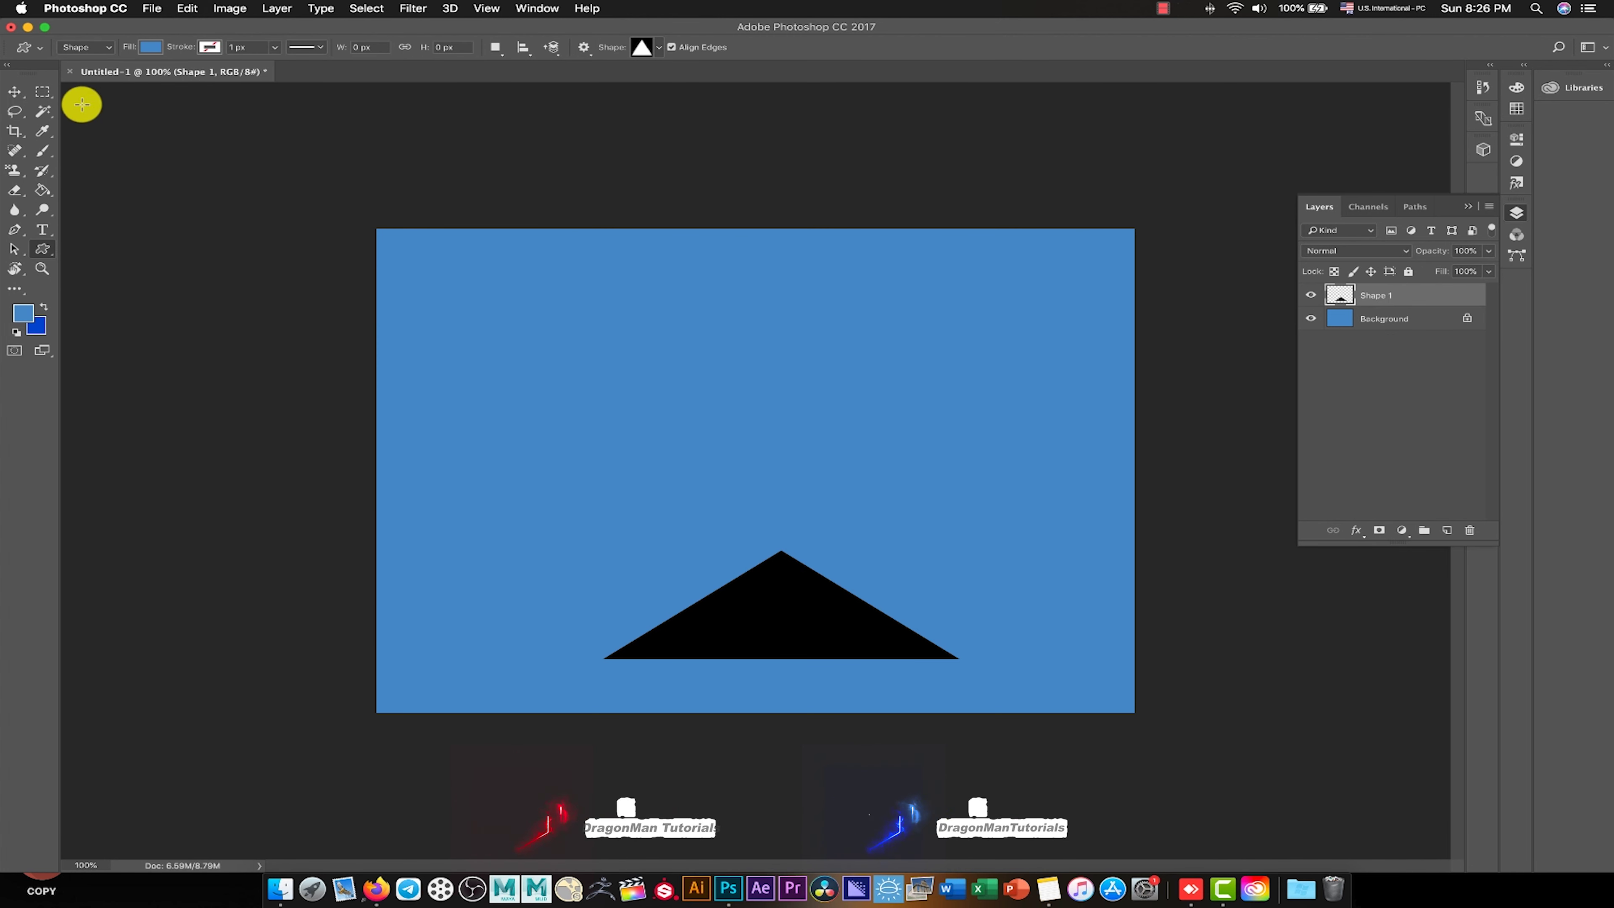
pyautogui.click(14, 93)
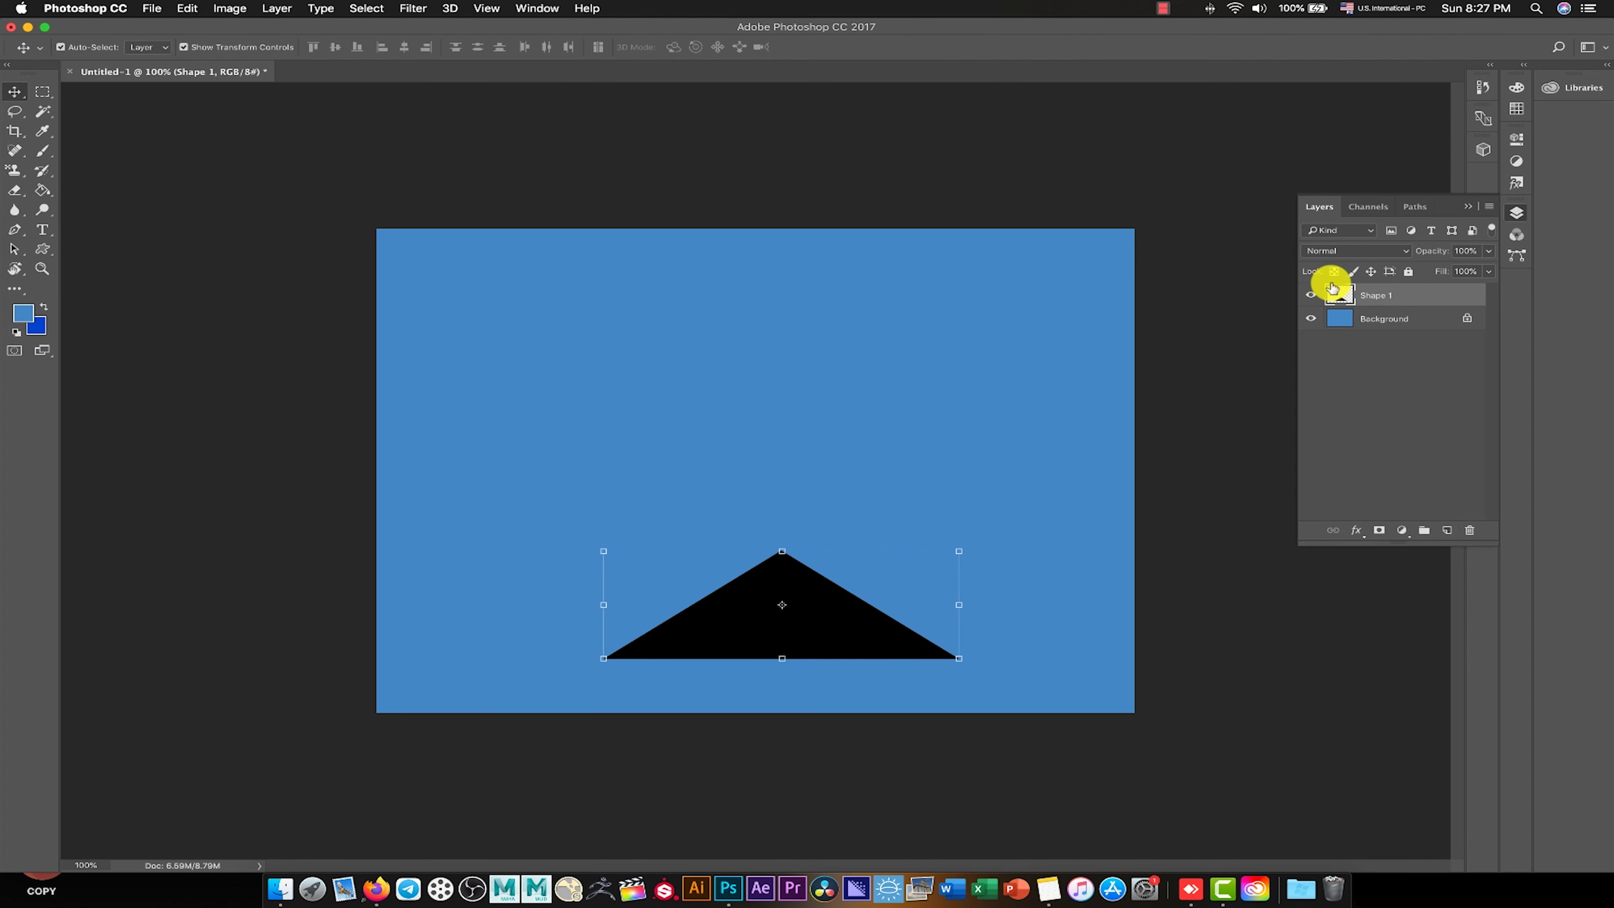
# Duplicate the triangle as Shape 1 copy and move the copy above the original.
pyautogui.click(188, 8)
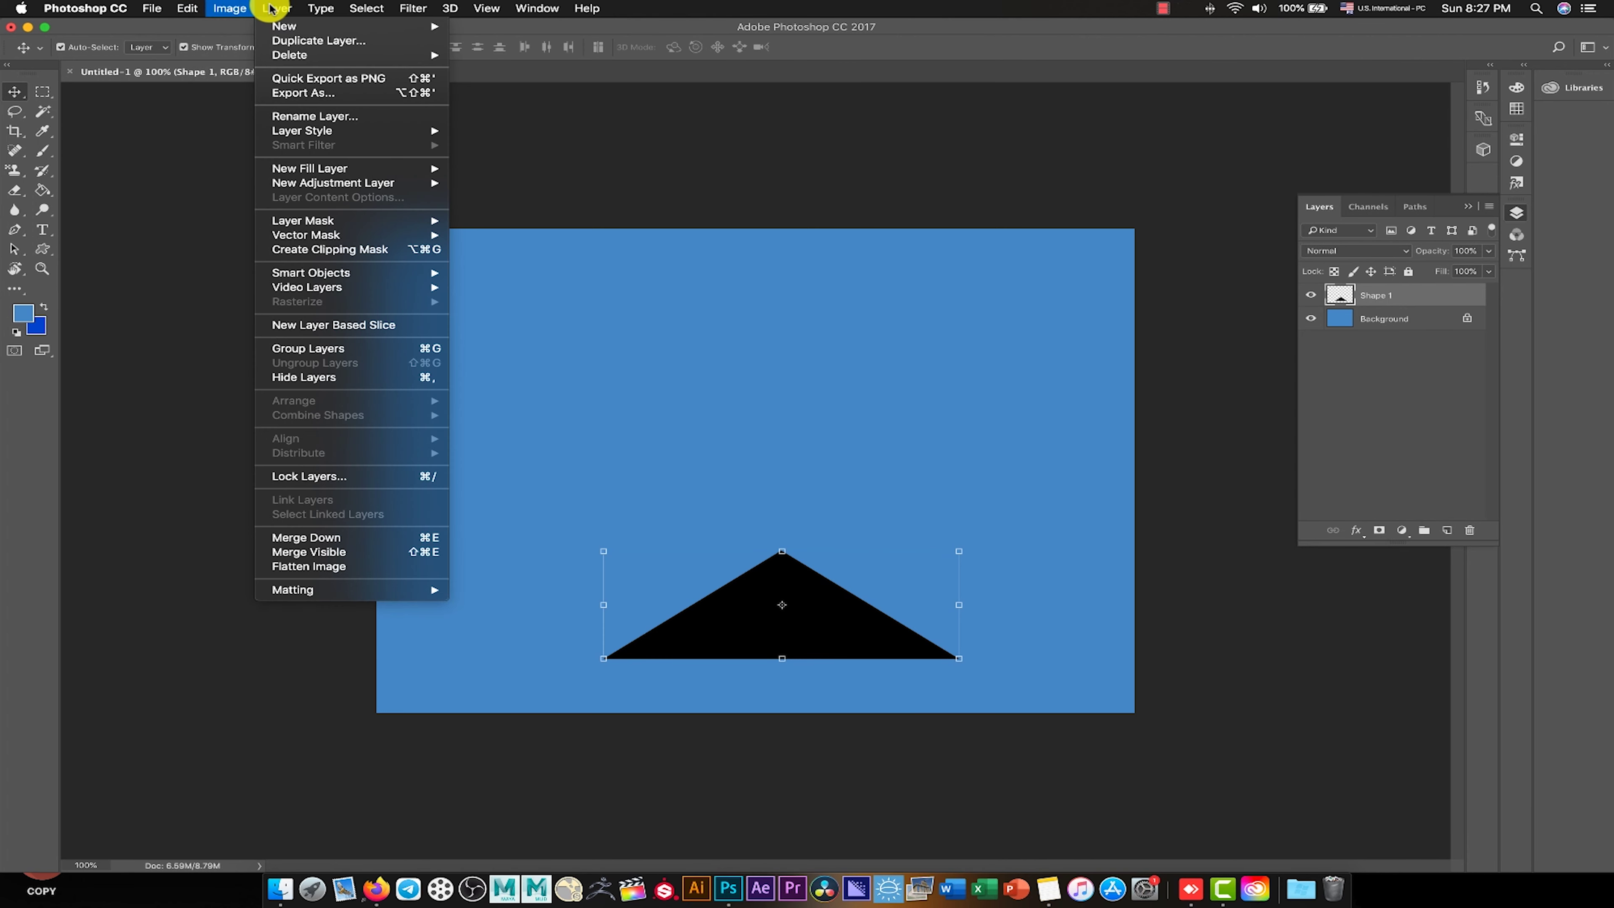
pyautogui.click(371, 478)
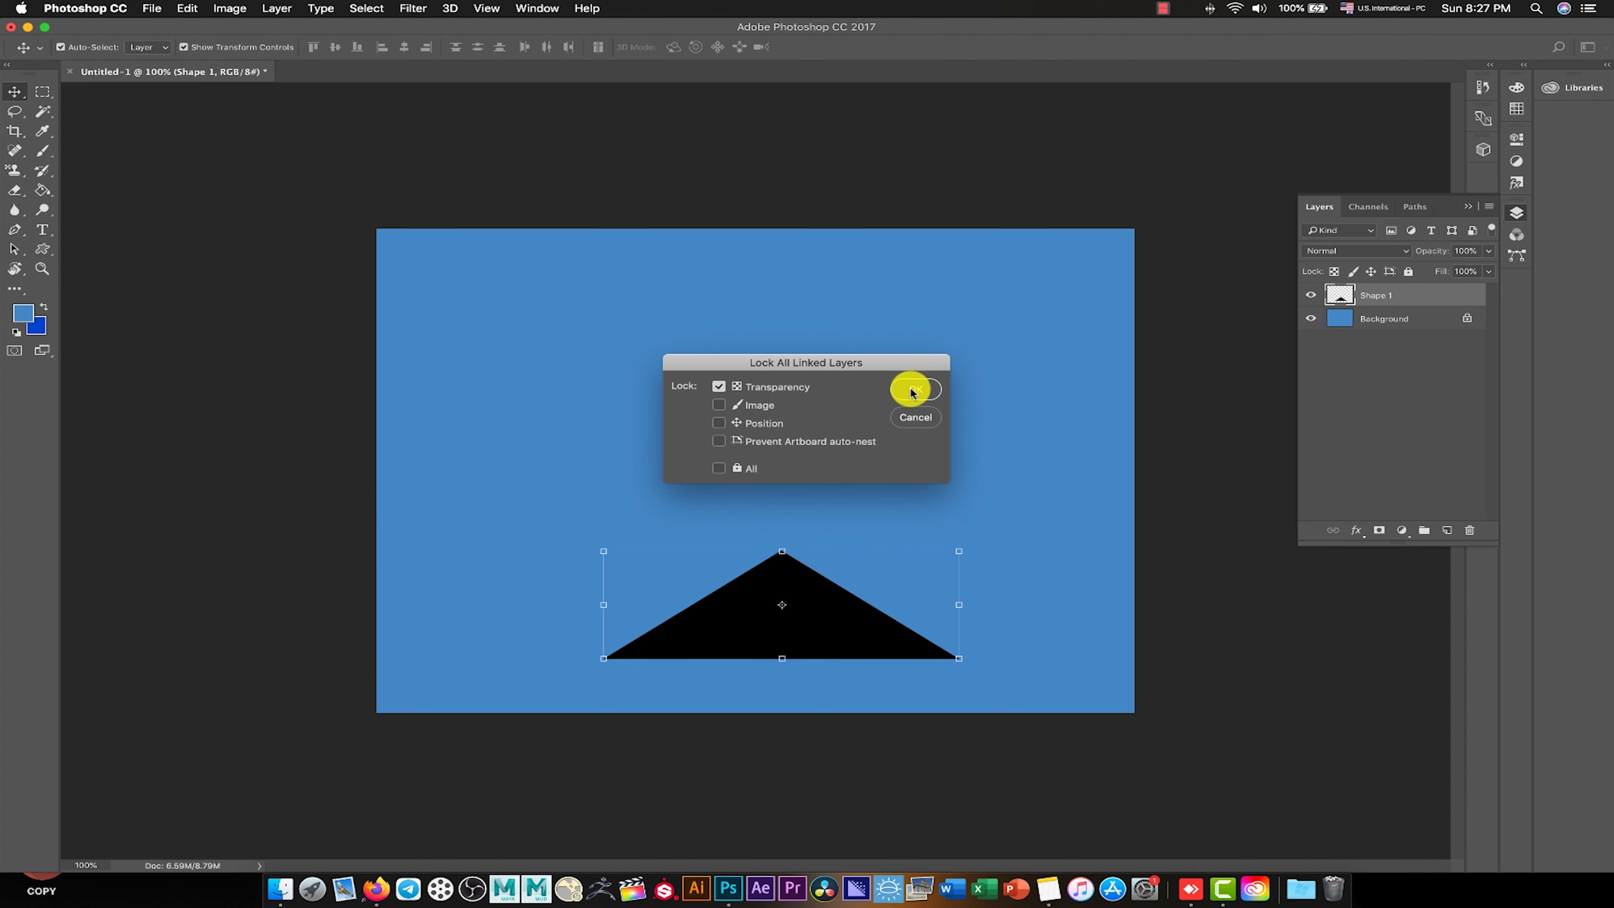
pyautogui.click(915, 419)
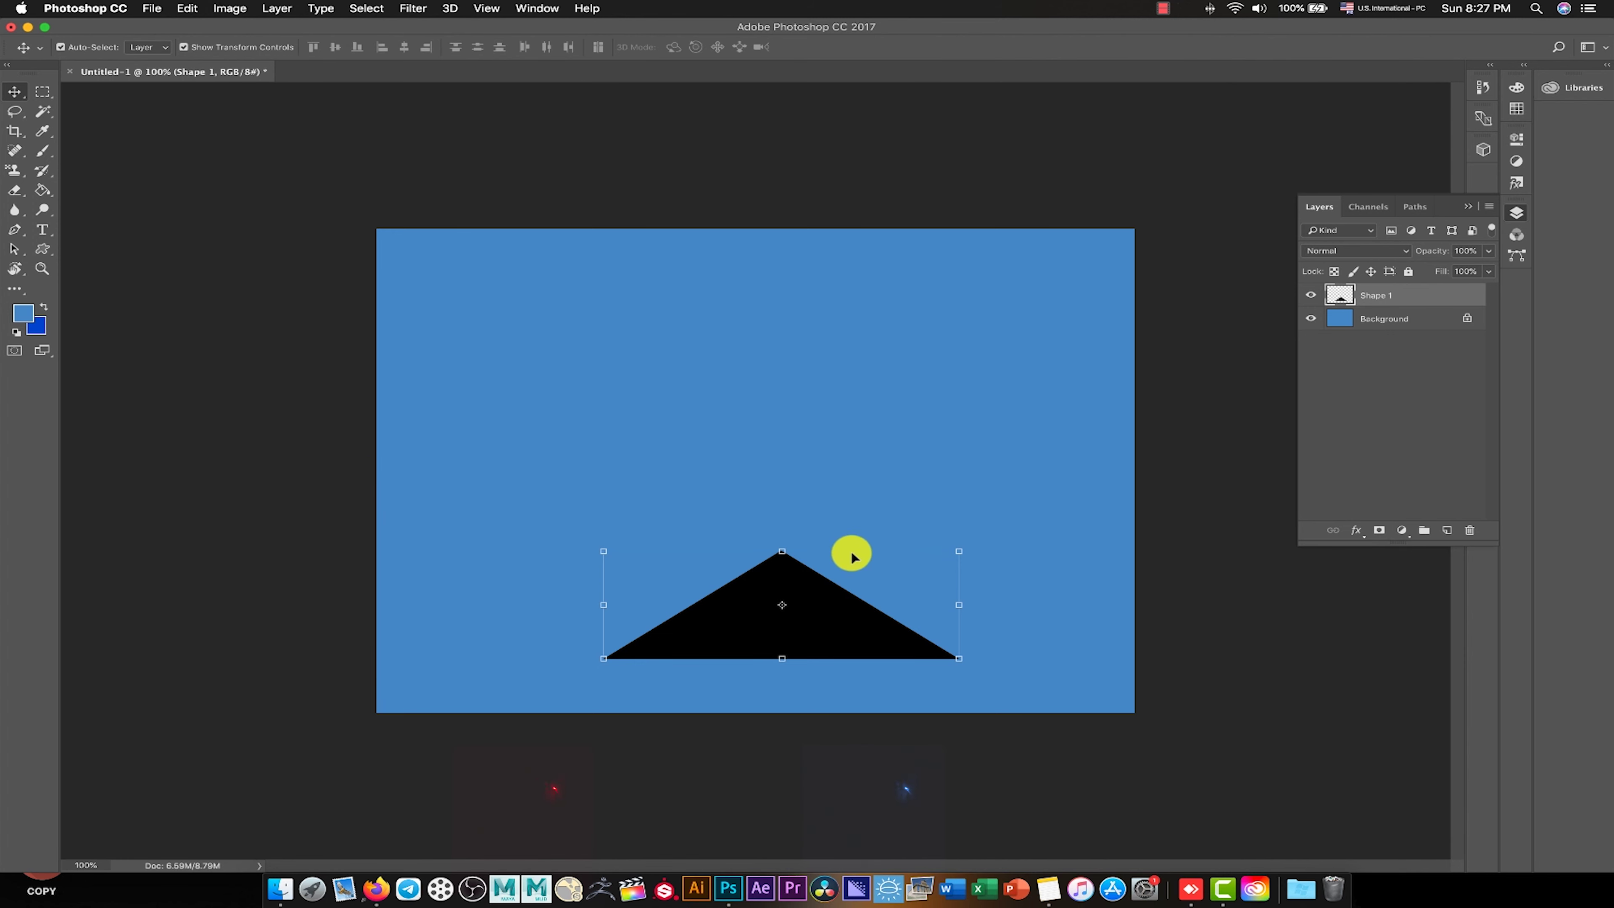
pyautogui.click(274, 8)
pyautogui.click(381, 42)
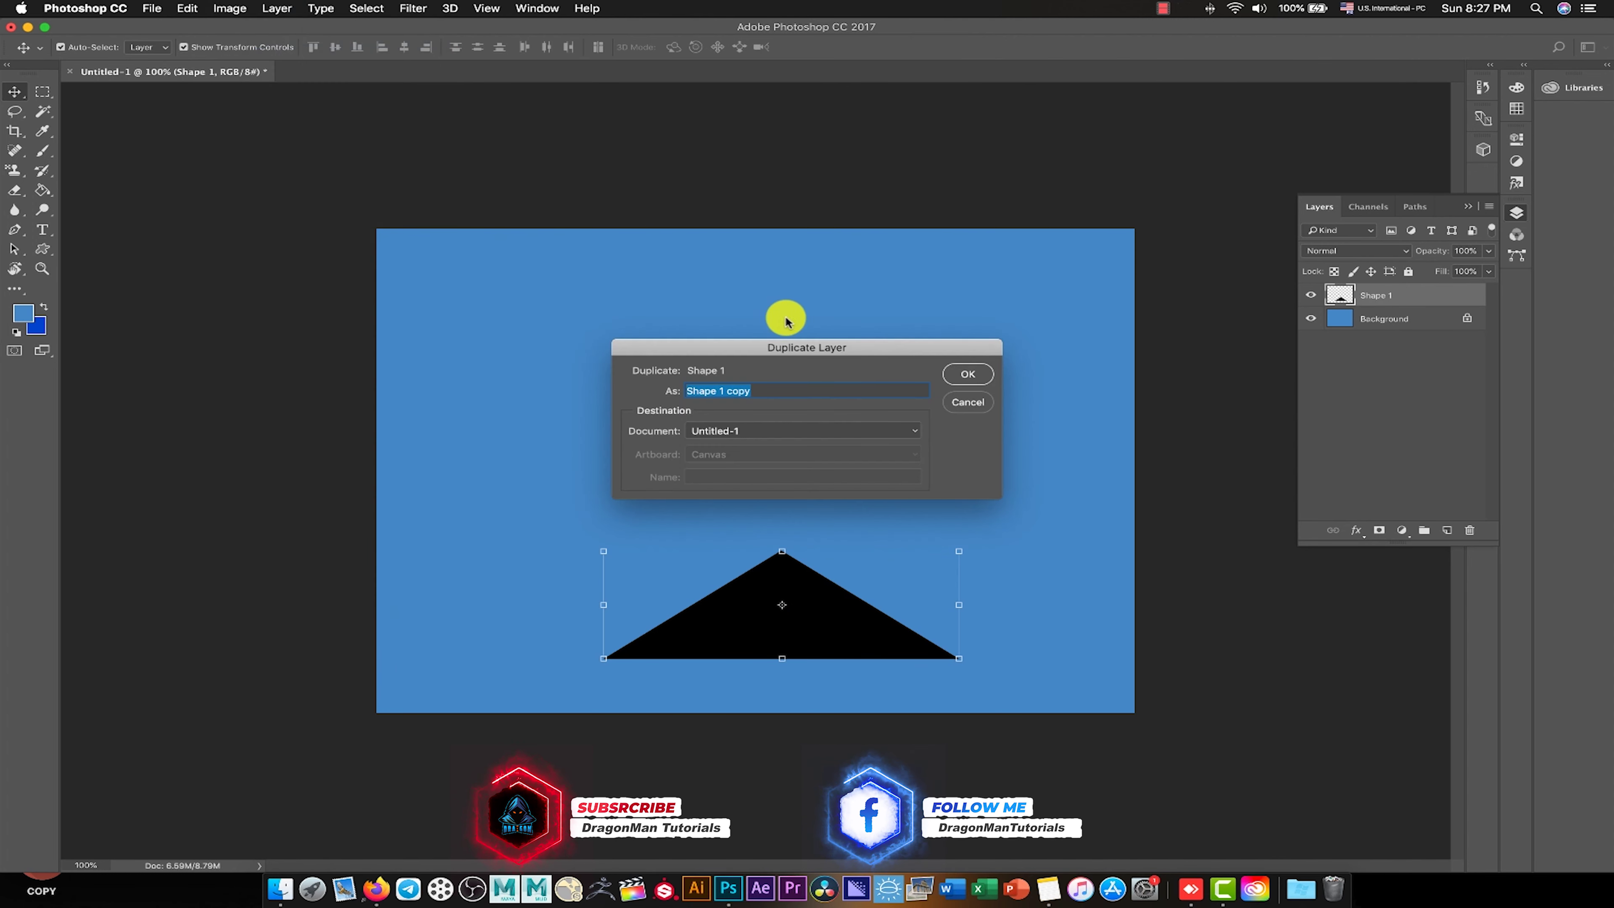
pyautogui.click(966, 374)
pyautogui.moveTo(811, 633); pyautogui.dragTo(812, 481)
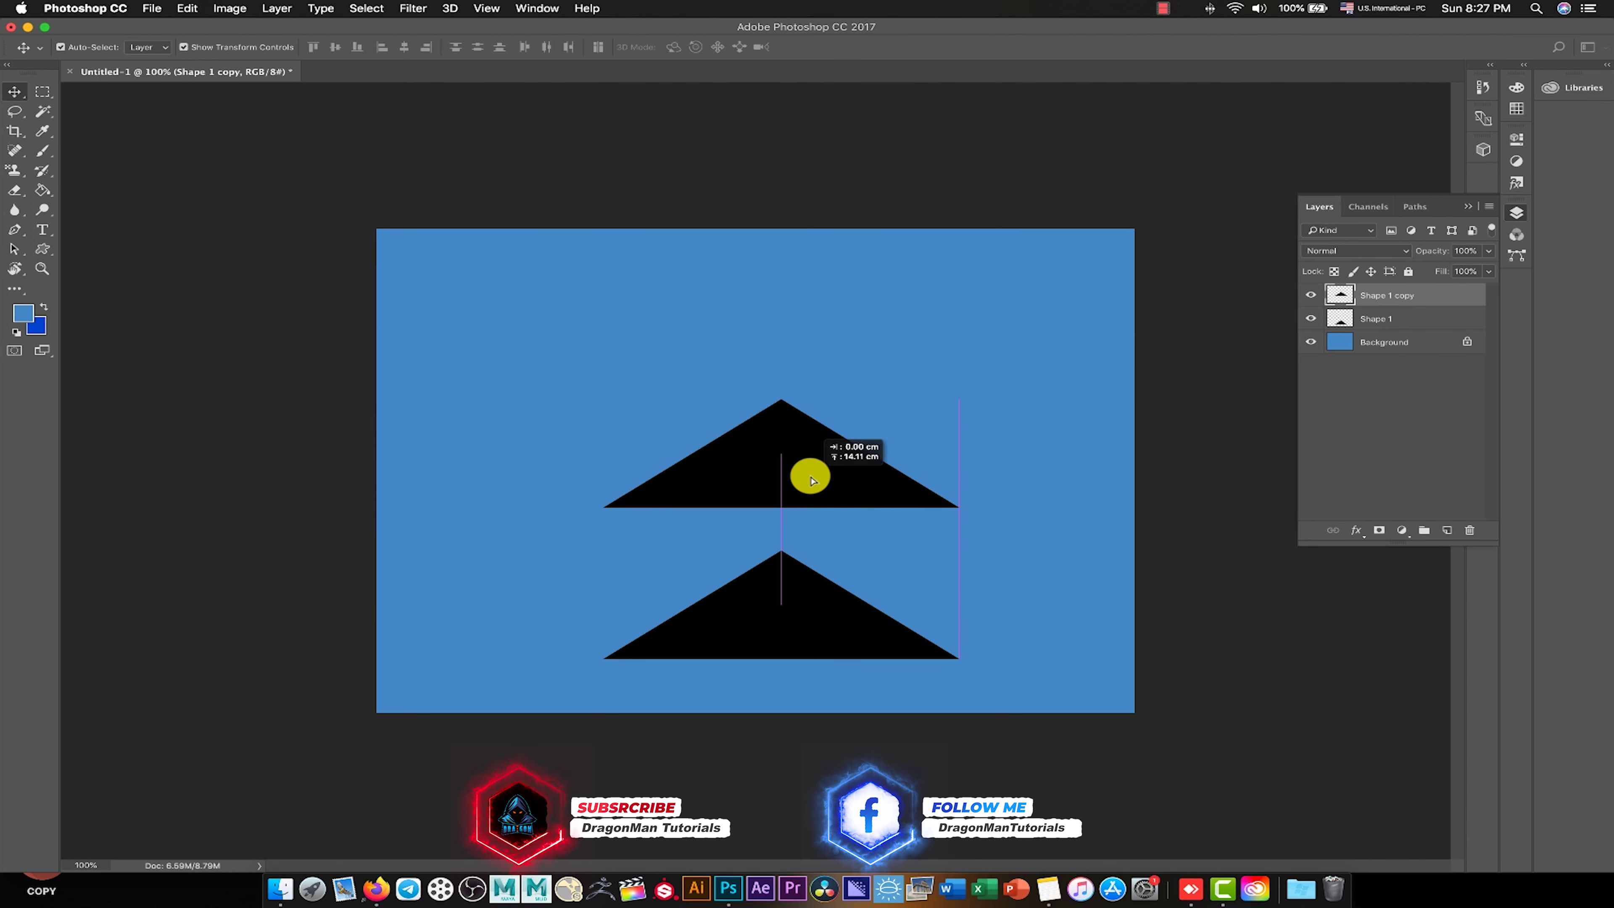
# Lock transparency on the original lower Shape 1 triangle layer.
pyautogui.click(836, 631)
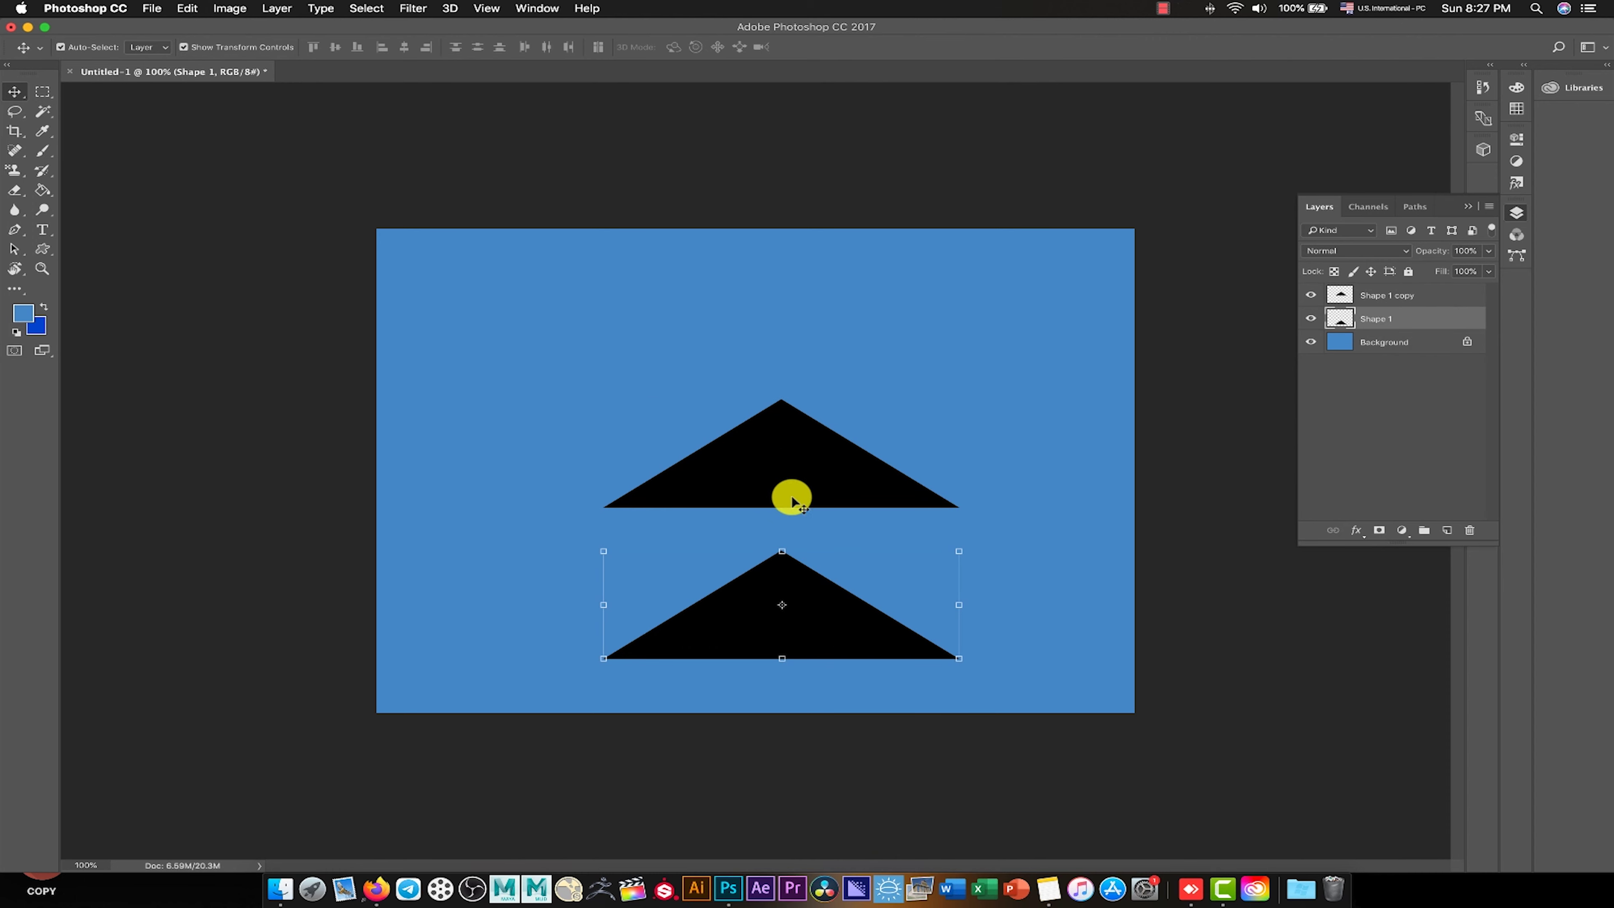
pyautogui.click(817, 483)
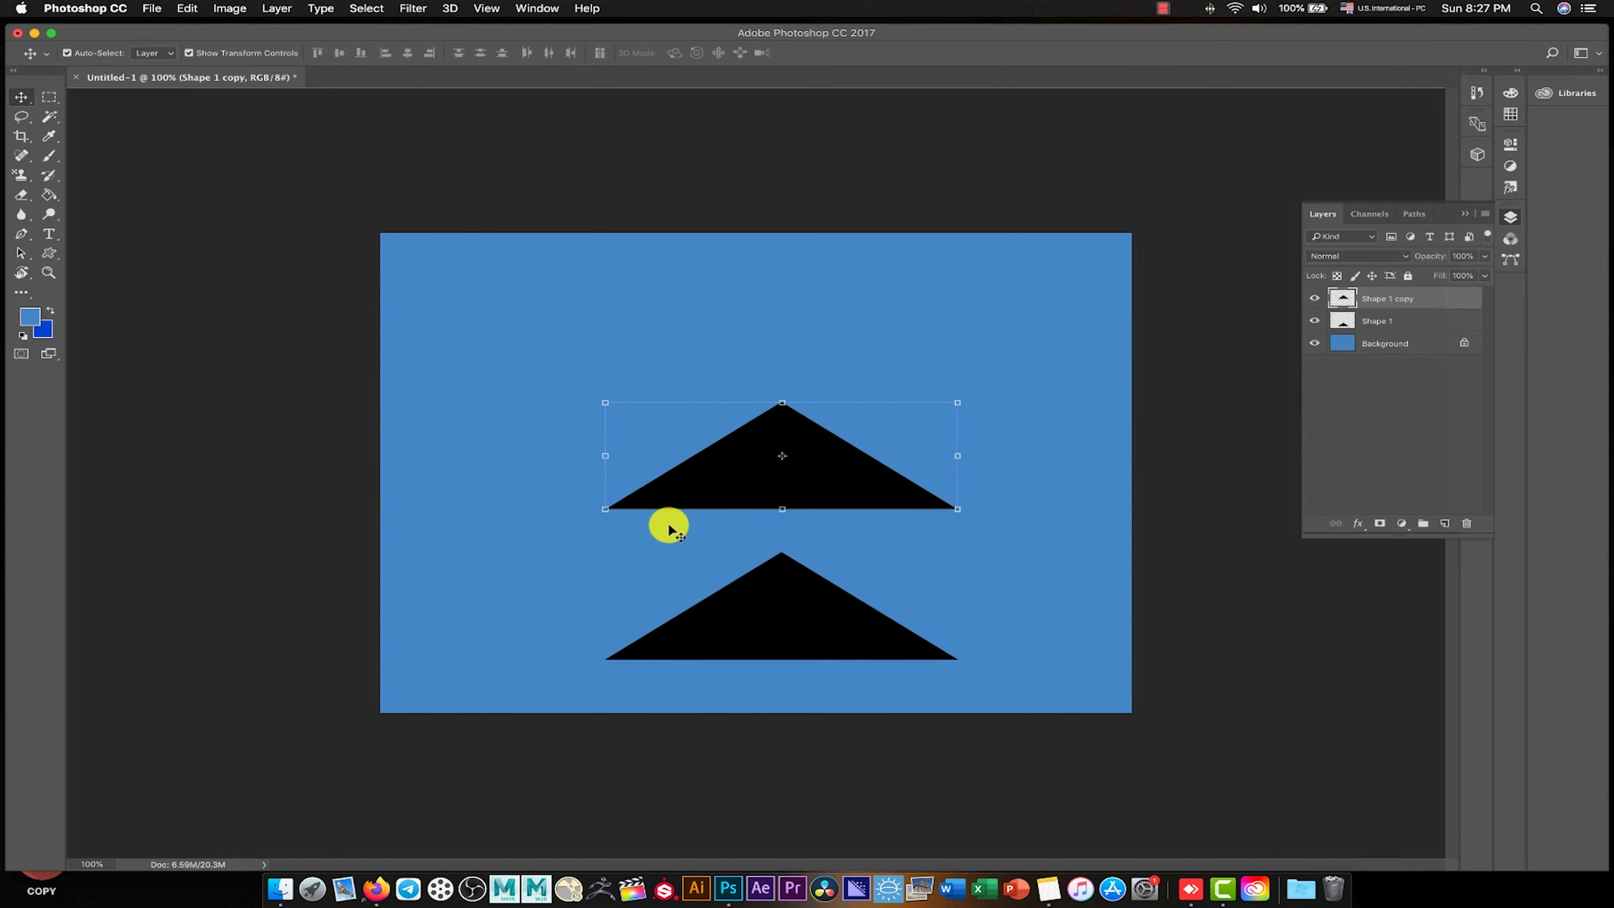
pyautogui.click(757, 580)
pyautogui.click(226, 7)
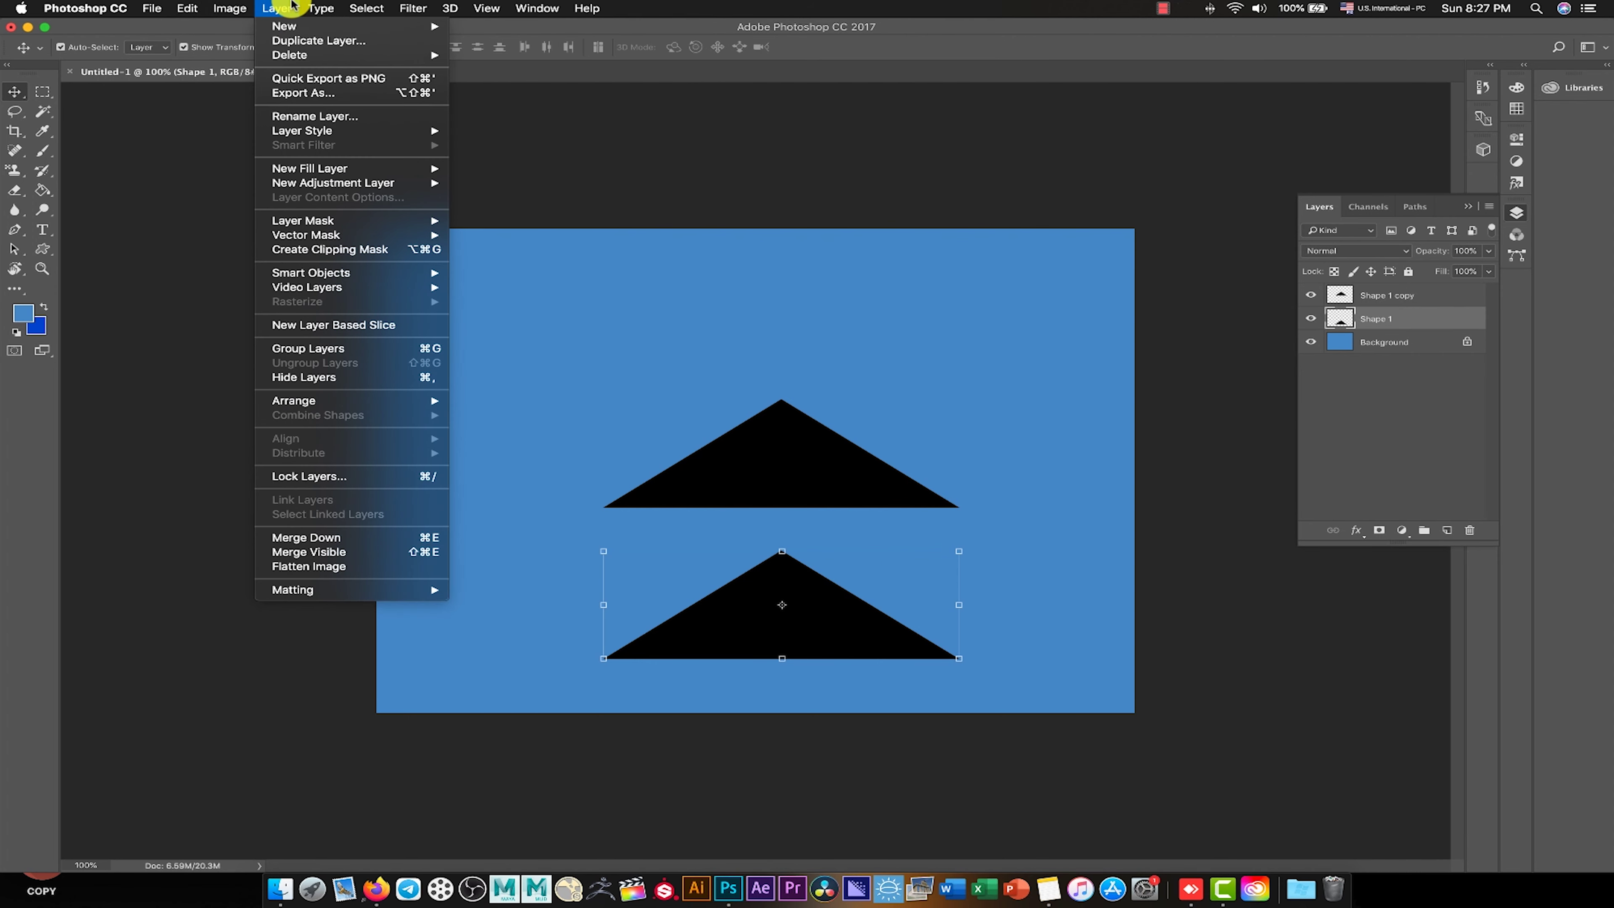
pyautogui.click(395, 482)
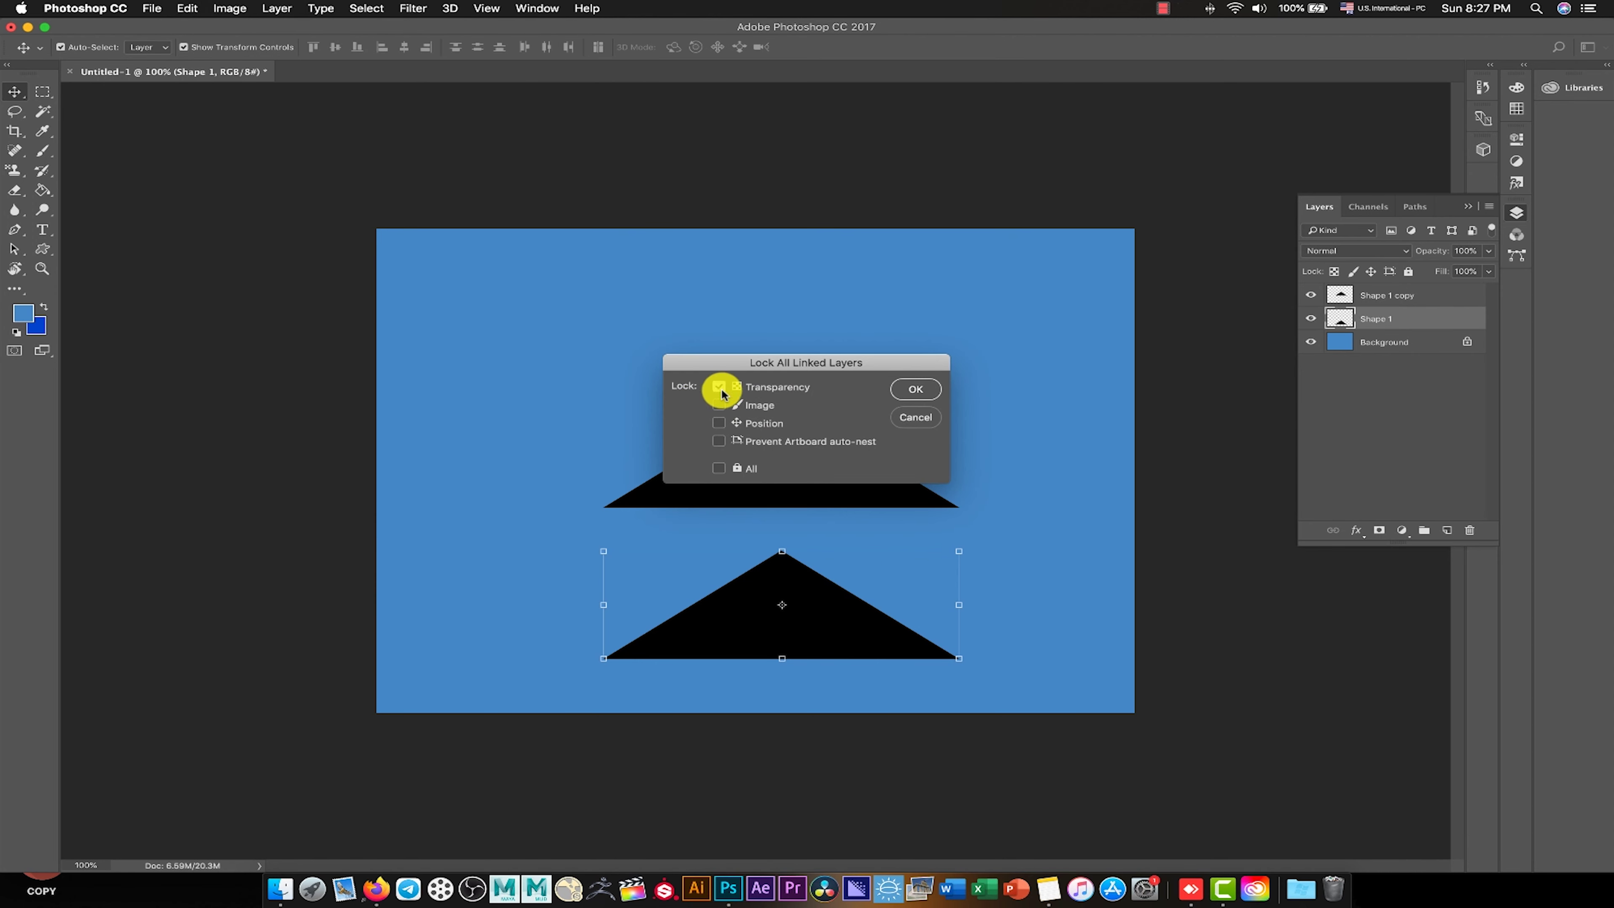
pyautogui.click(935, 387)
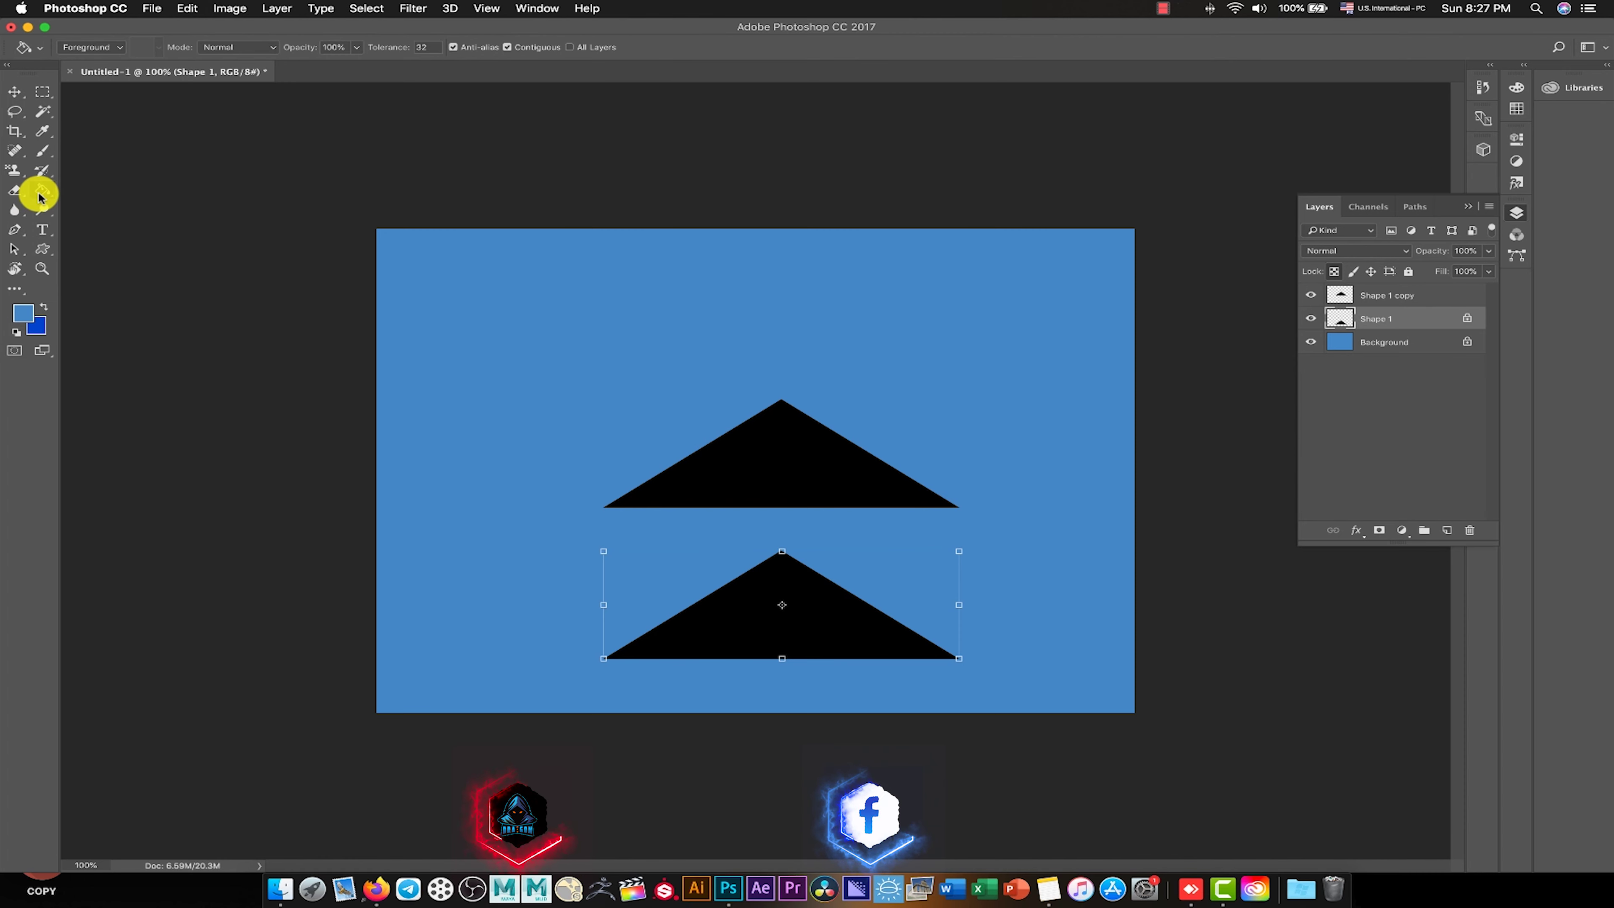
# Choose the Gradient tool and set the left gradient stop to the sampled canvas blue.
pyautogui.rightClick(40, 189)
pyautogui.click(105, 191)
pyautogui.click(87, 42)
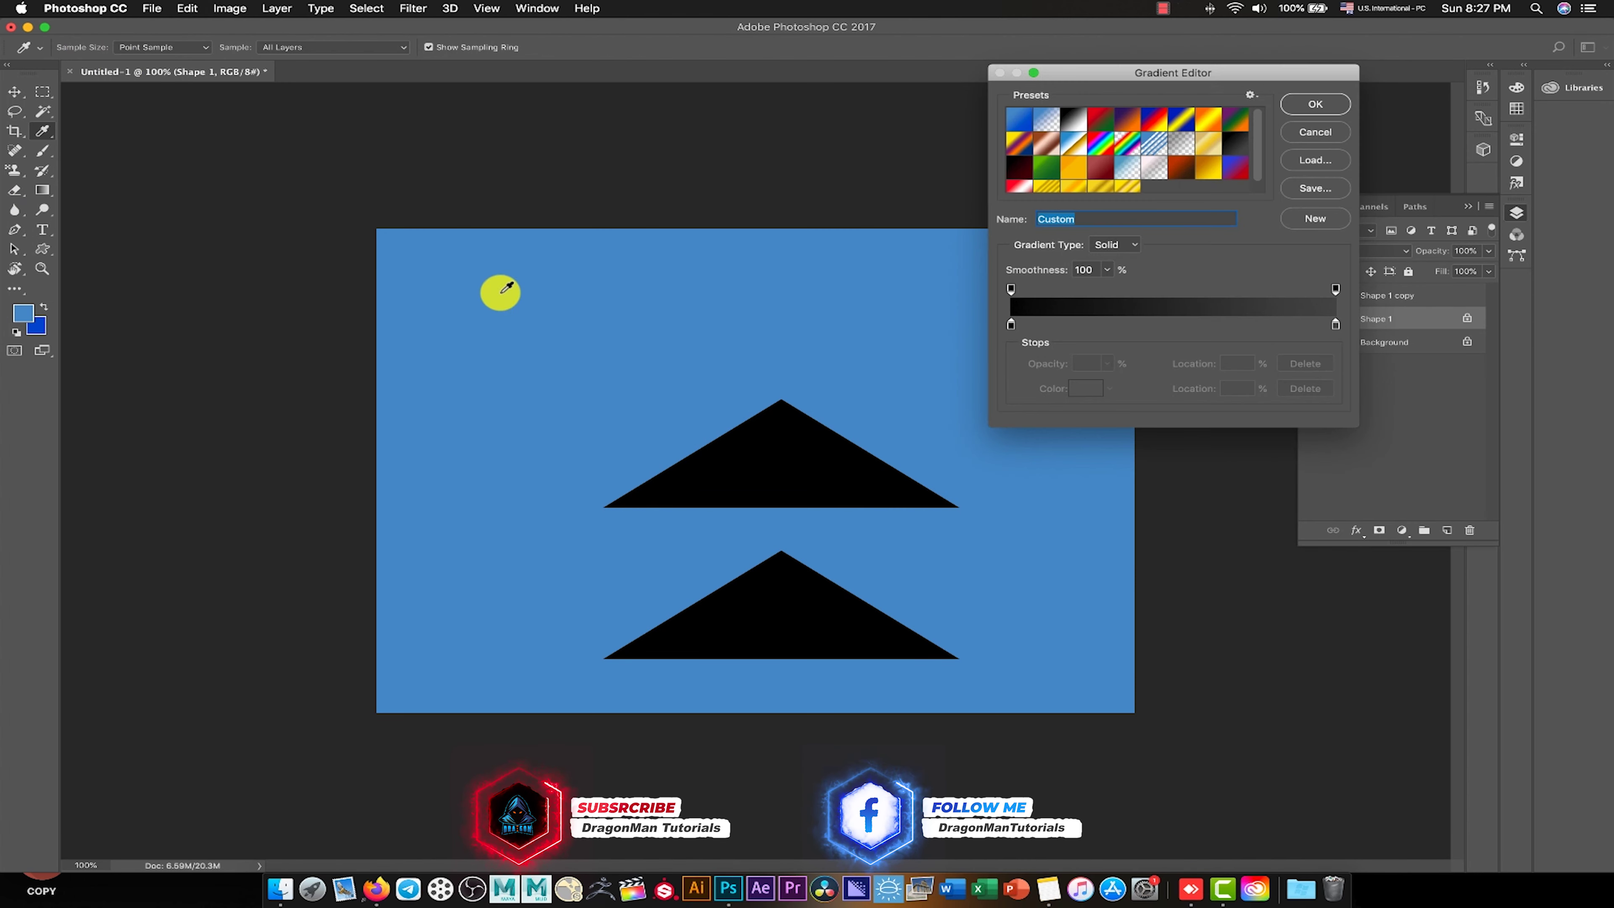
pyautogui.click(1011, 327)
pyautogui.doubleClick(1012, 326)
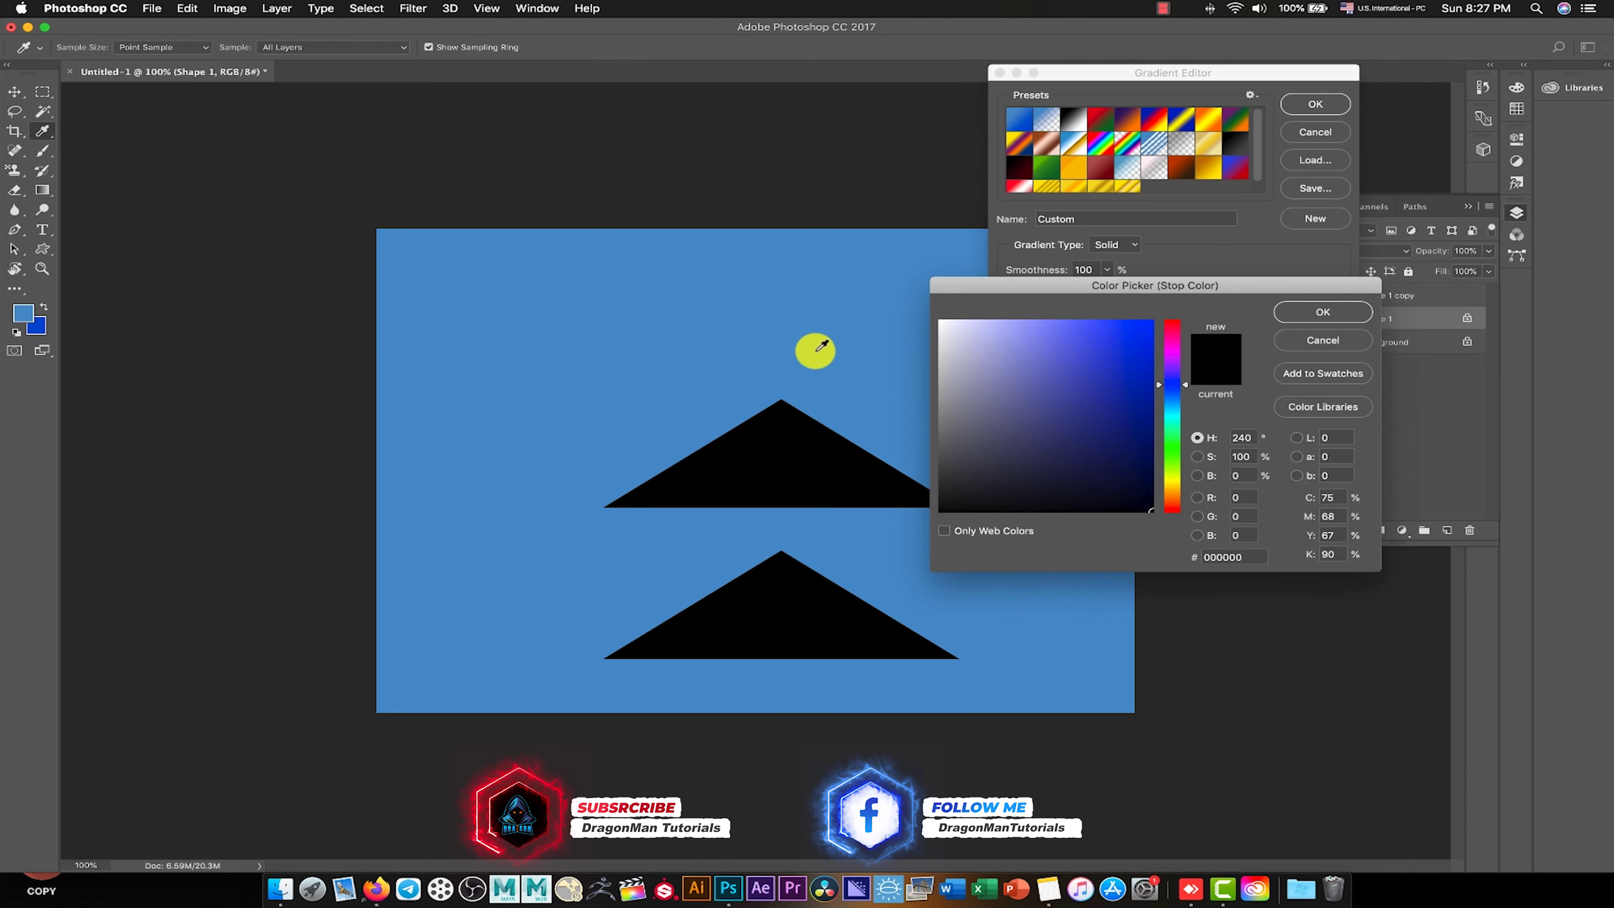
pyautogui.click(808, 347)
pyautogui.click(1357, 322)
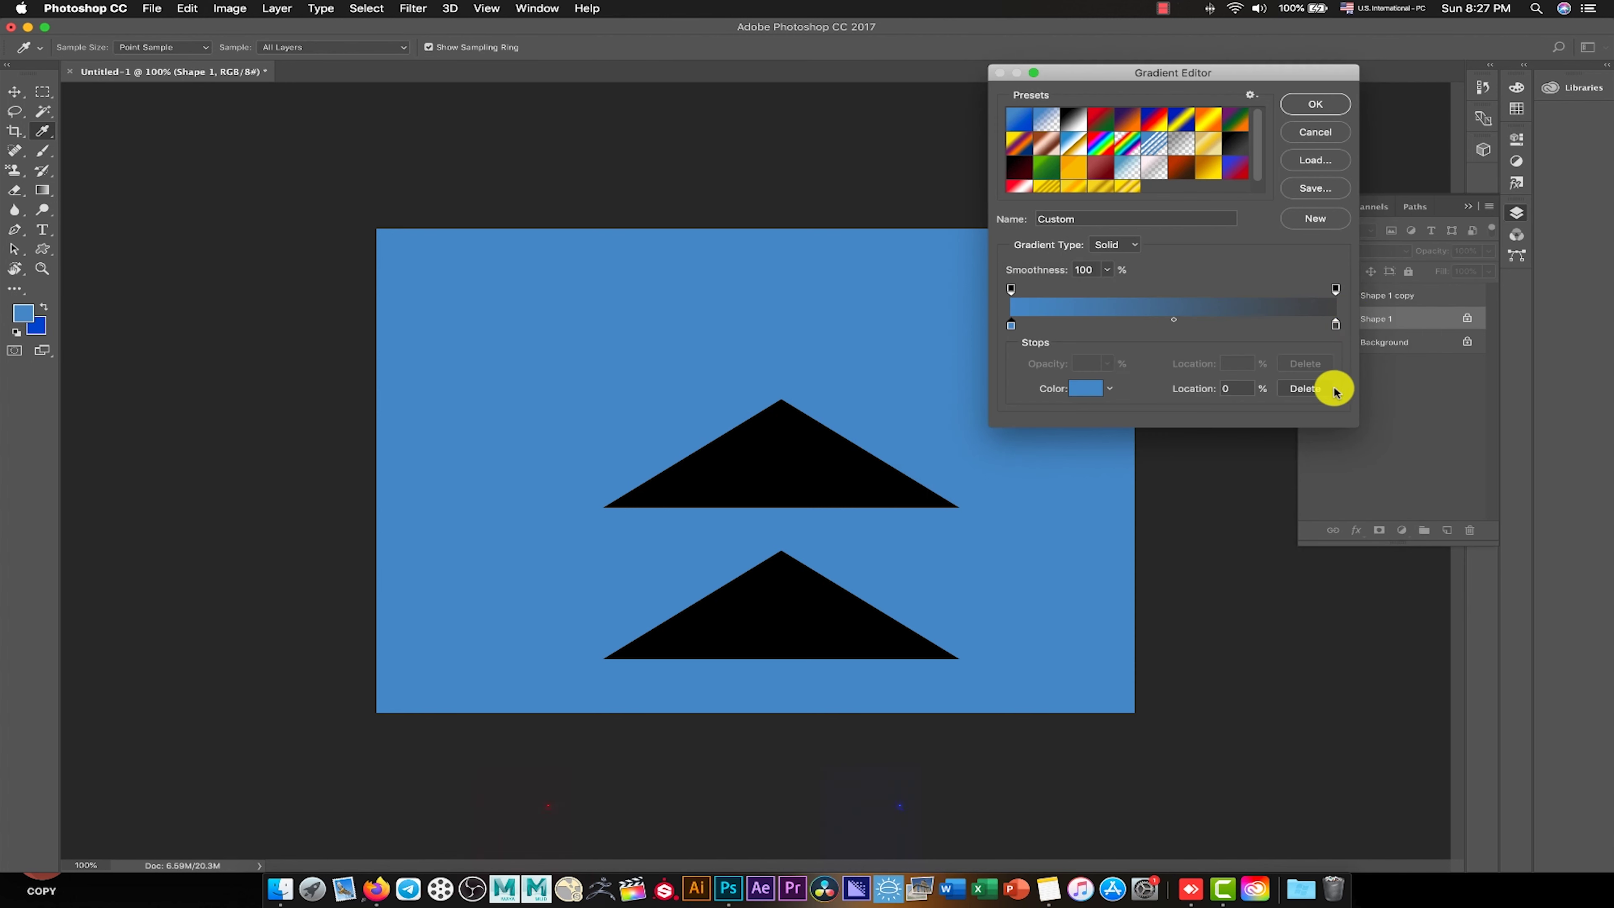
# Set the right gradient stop to bright cyan and accept the gradient.
pyautogui.click(1085, 388)
pyautogui.click(811, 321)
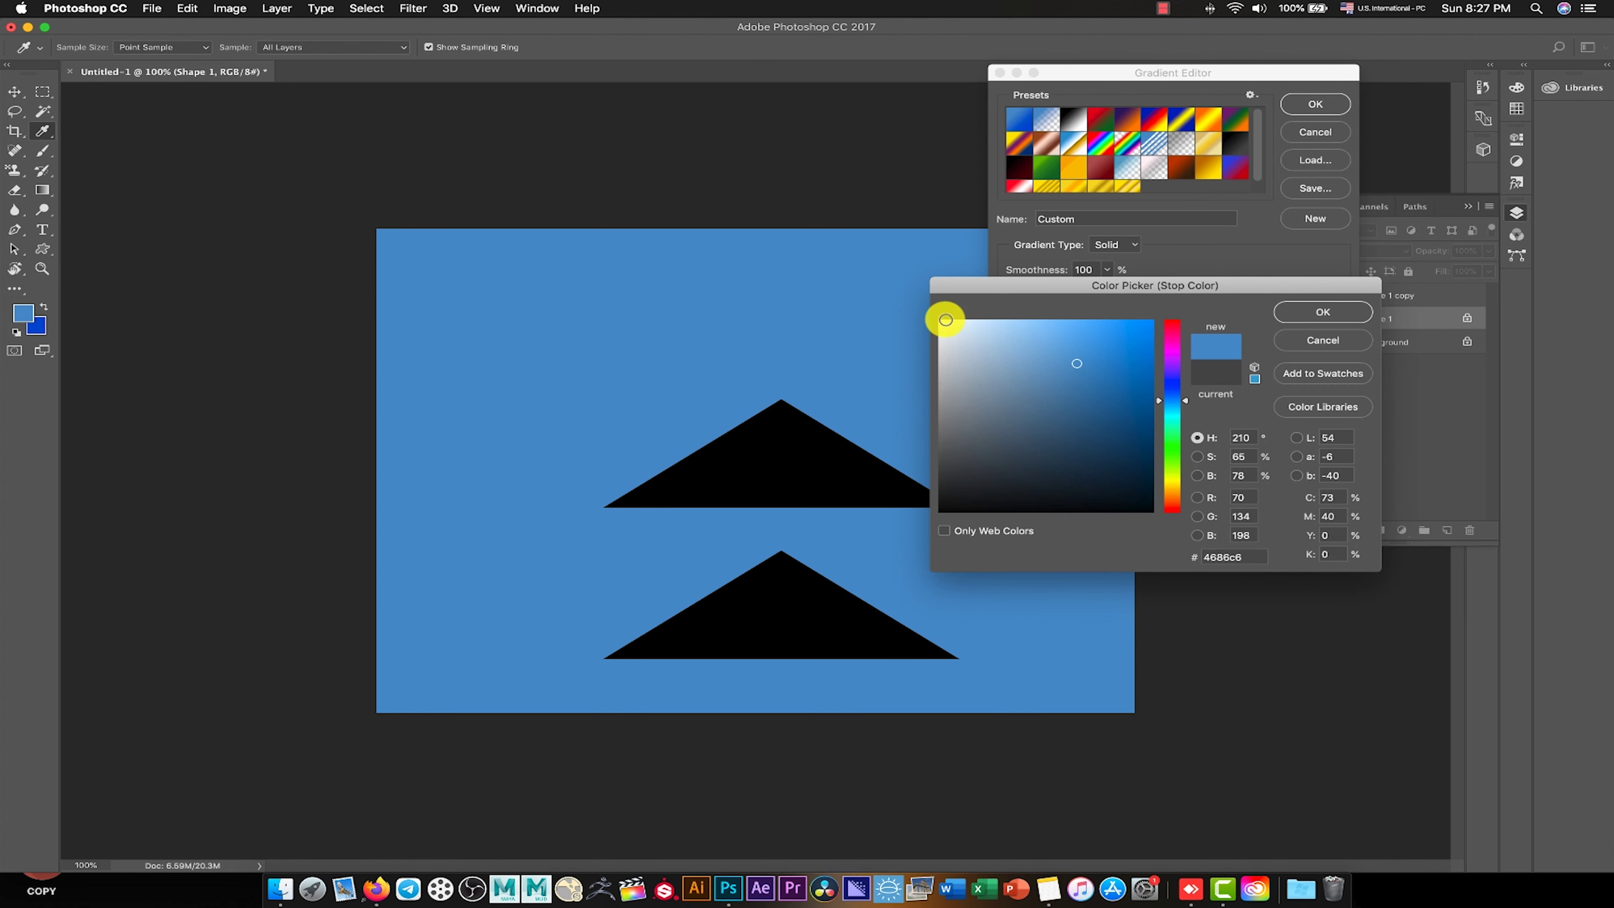
pyautogui.moveTo(1126, 348); pyautogui.dragTo(1185, 269)
pyautogui.moveTo(1182, 403); pyautogui.dragTo(1180, 412)
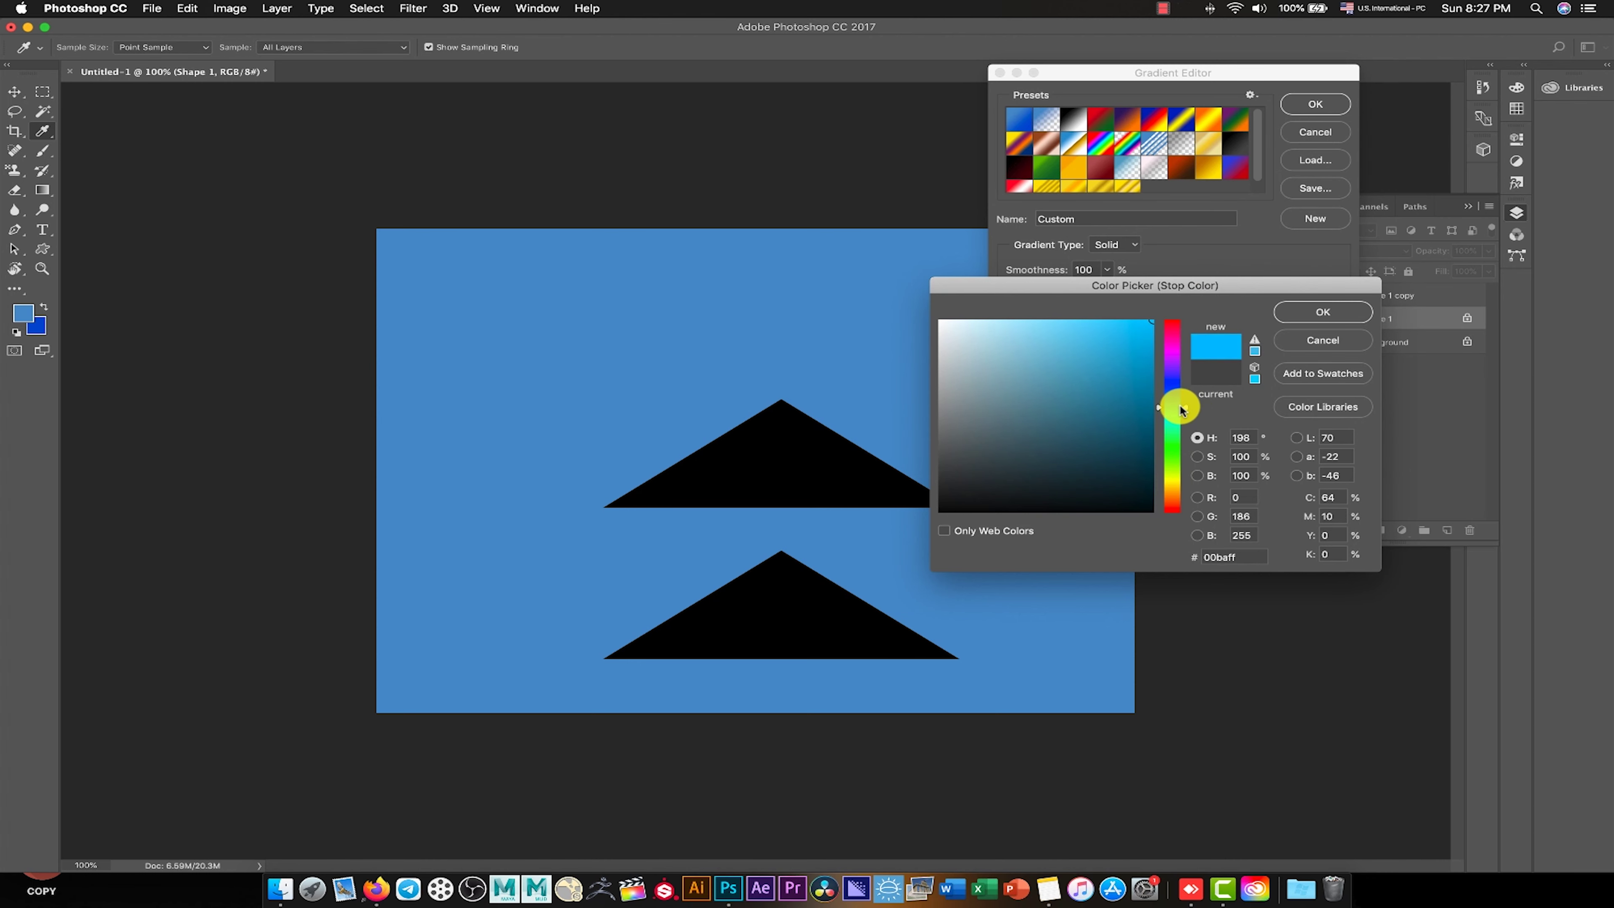
pyautogui.click(1313, 315)
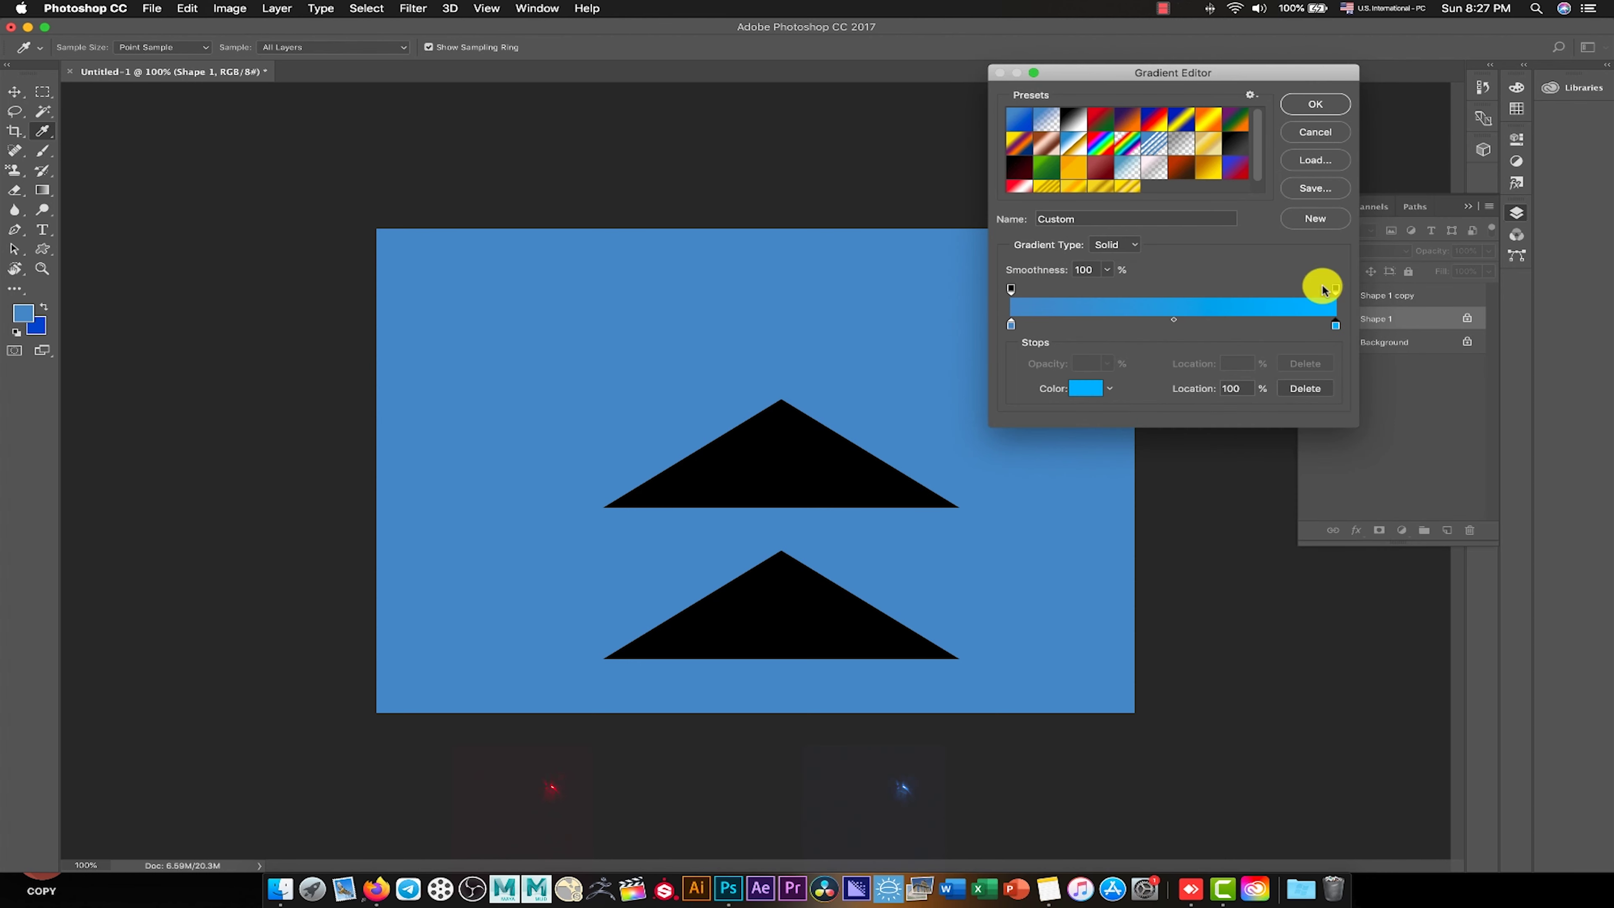
pyautogui.click(1314, 105)
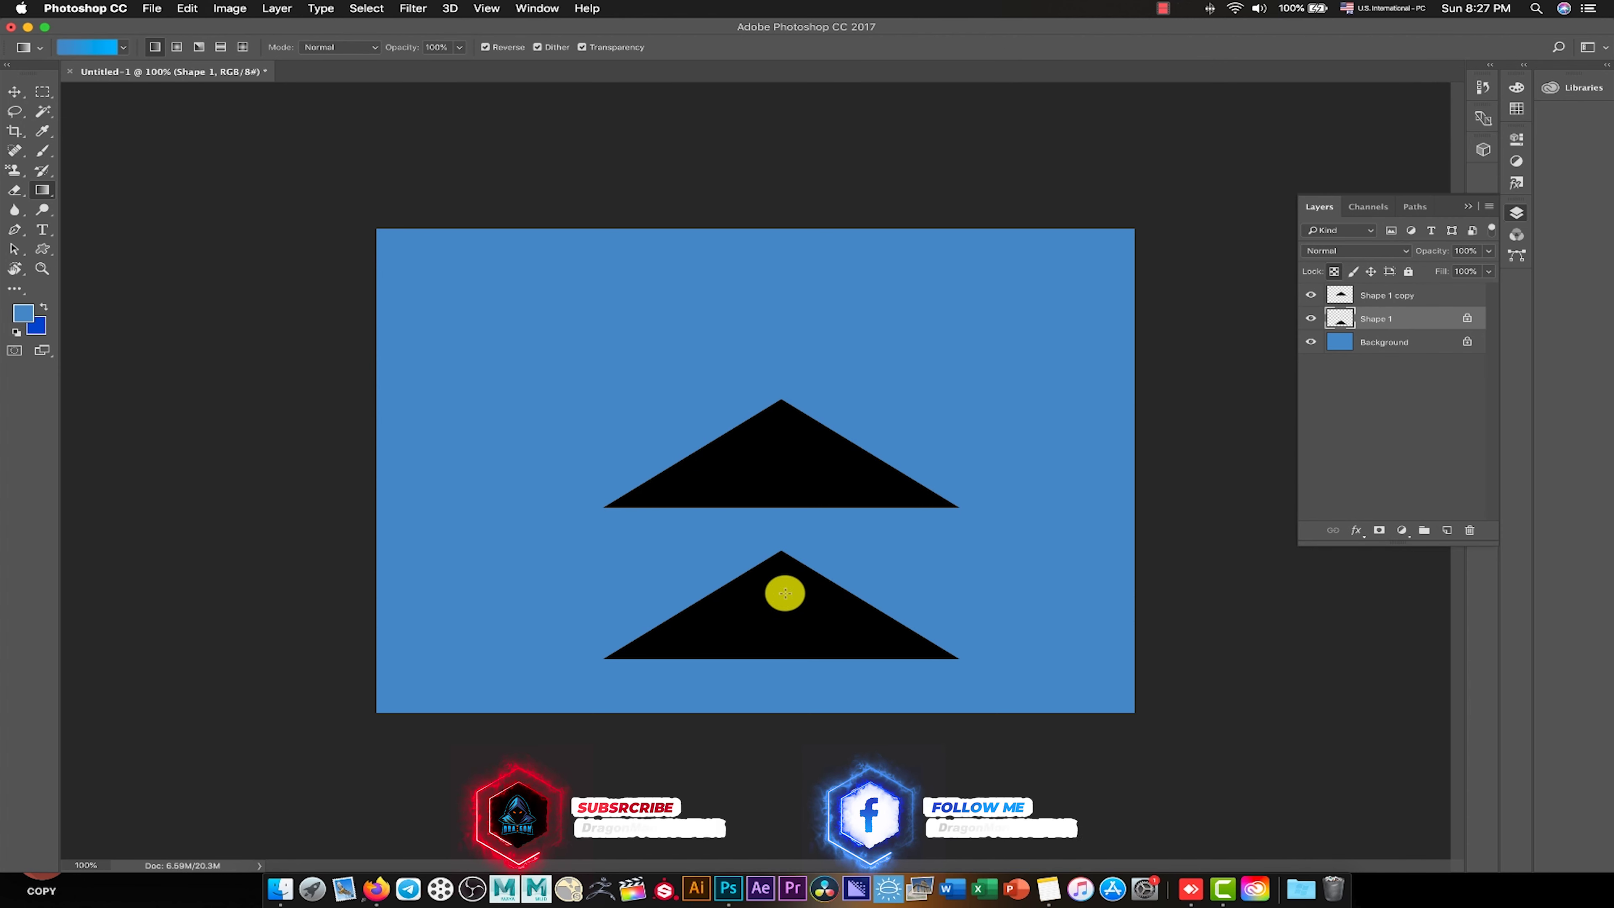
# Drag the blue-to-cyan gradient across the lower triangle, redoing it until the fade looks right.
pyautogui.moveTo(638, 599)
pyautogui.mouseDown()
pyautogui.moveTo(868, 604)
pyautogui.moveTo(683, 625)
pyautogui.mouseUp()
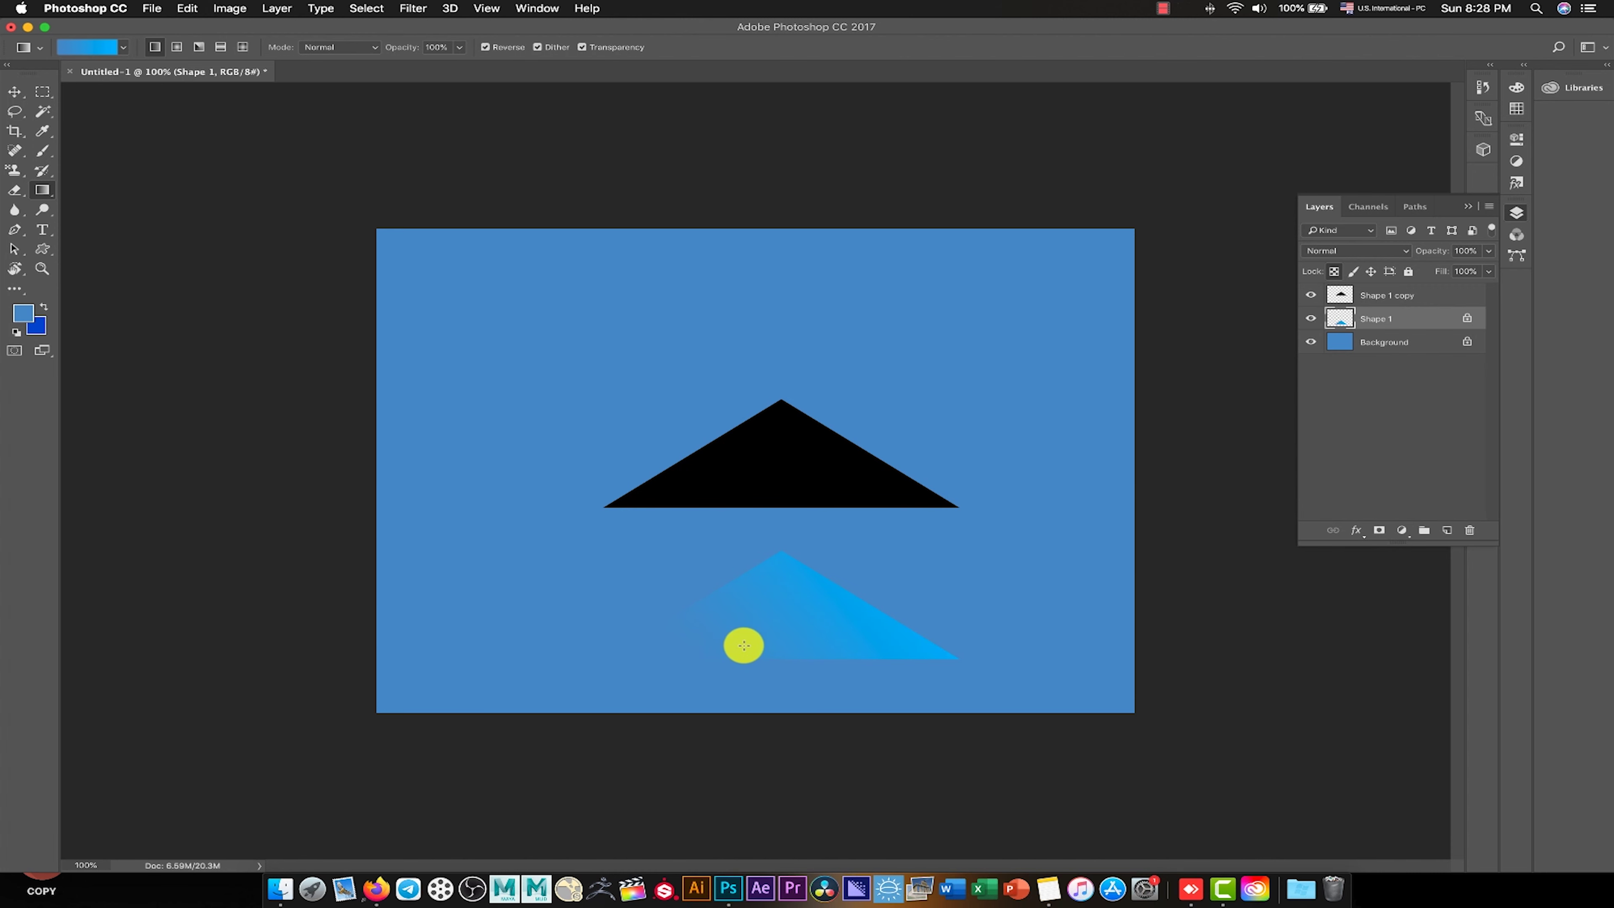
pyautogui.moveTo(880, 557); pyautogui.dragTo(814, 609)
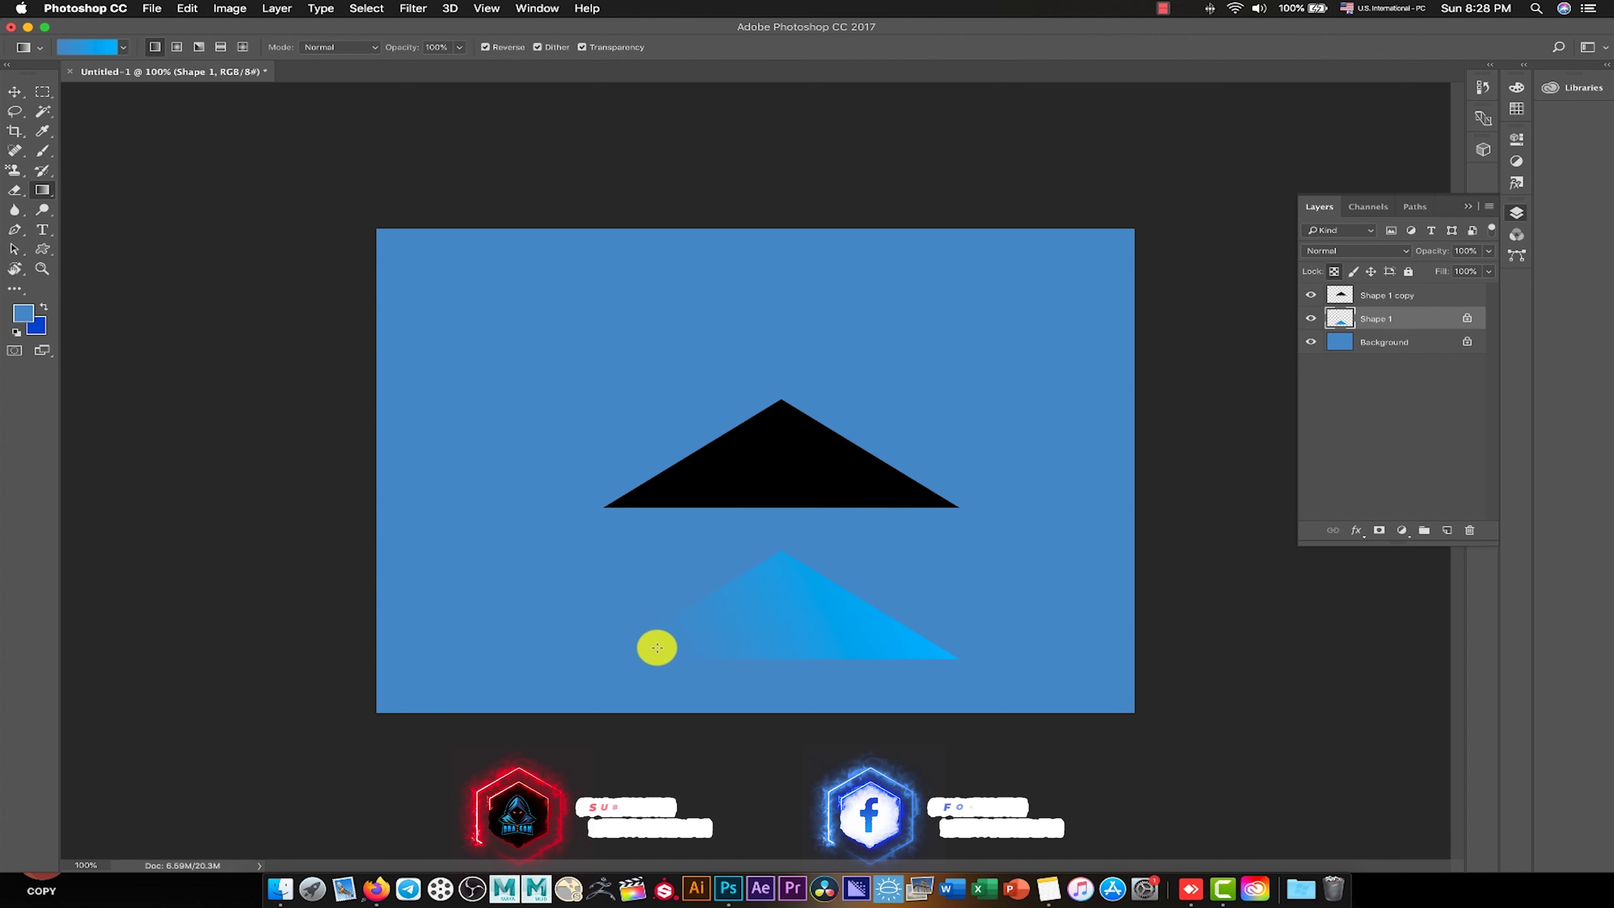
pyautogui.moveTo(889, 545); pyautogui.dragTo(685, 653)
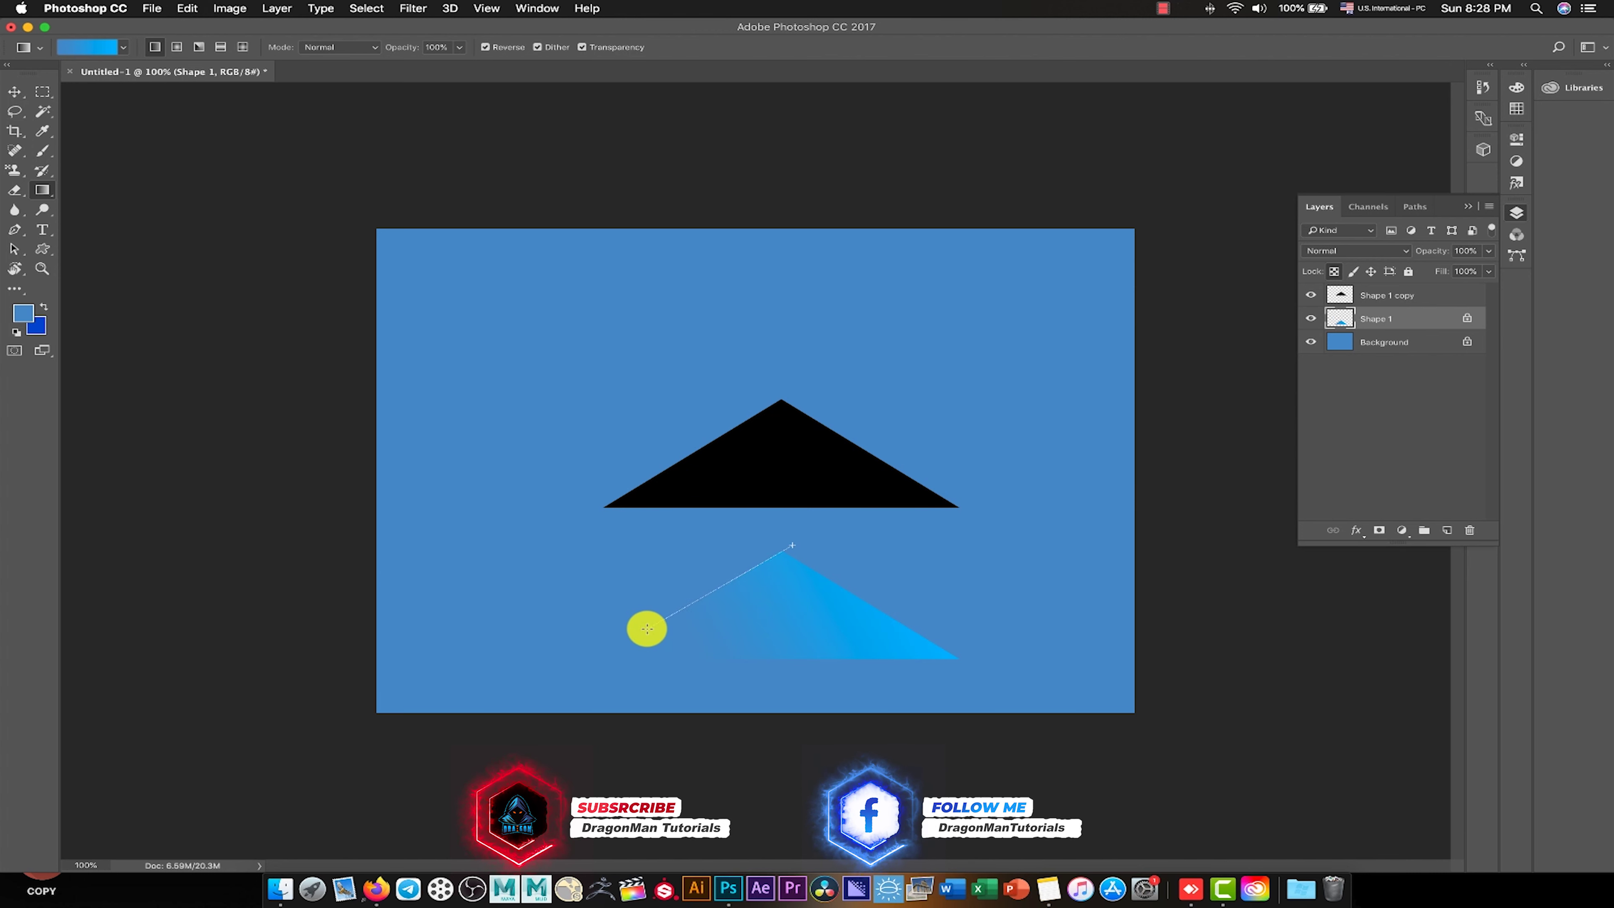
pyautogui.moveTo(796, 552); pyautogui.dragTo(647, 631)
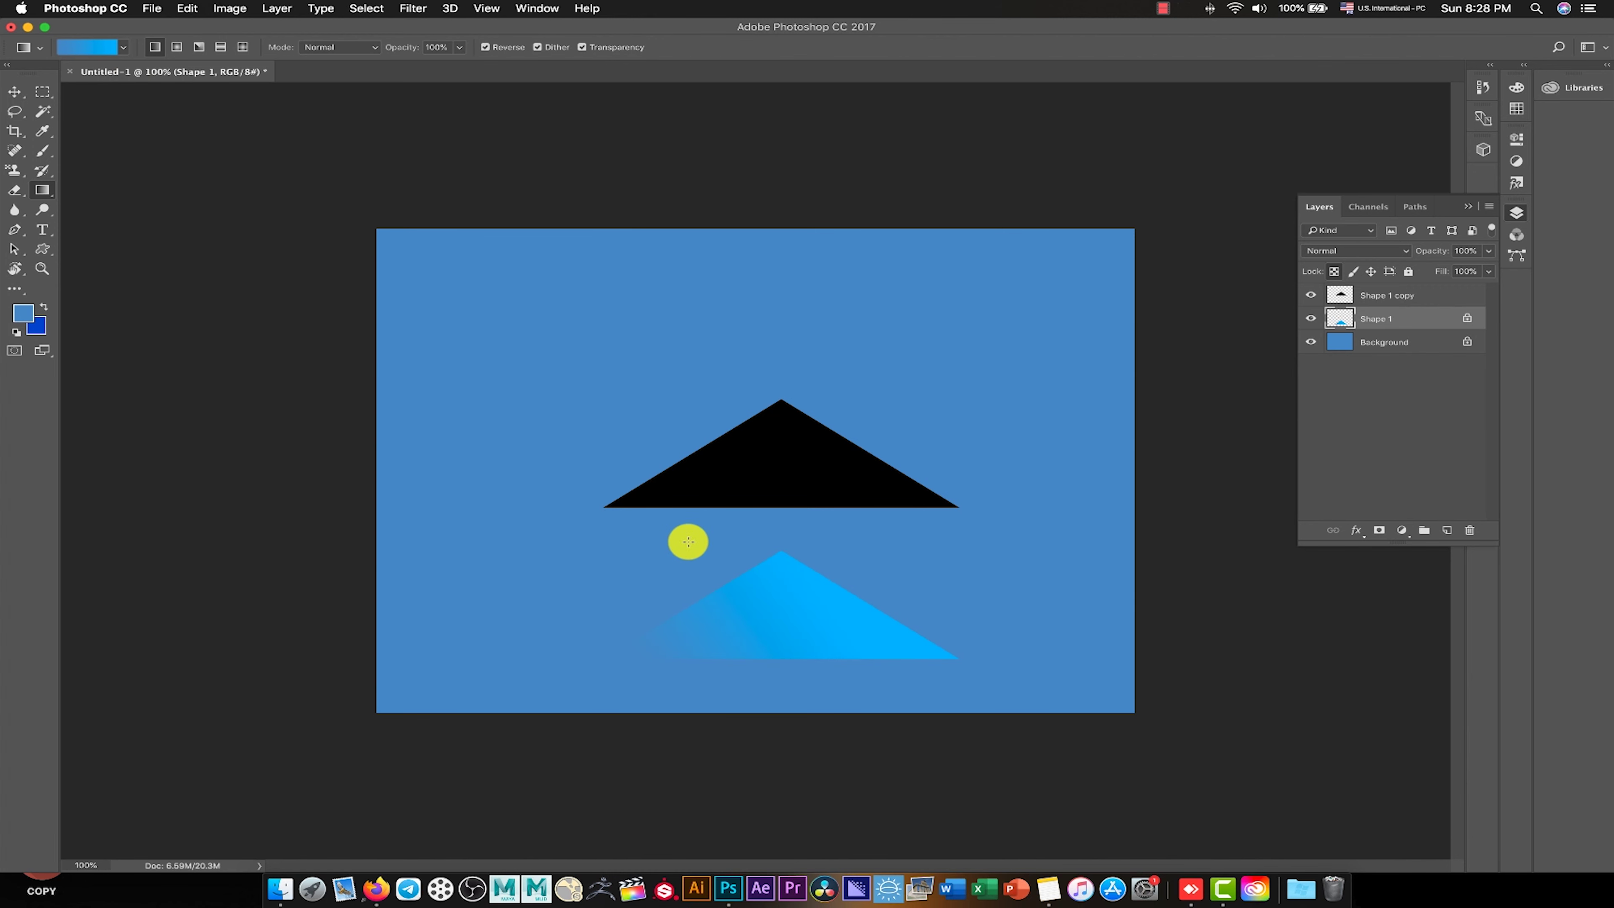
# Select the upper black triangle and start a Gaussian Blur, previewing about a 22-pixel radius.
pyautogui.click(24, 99)
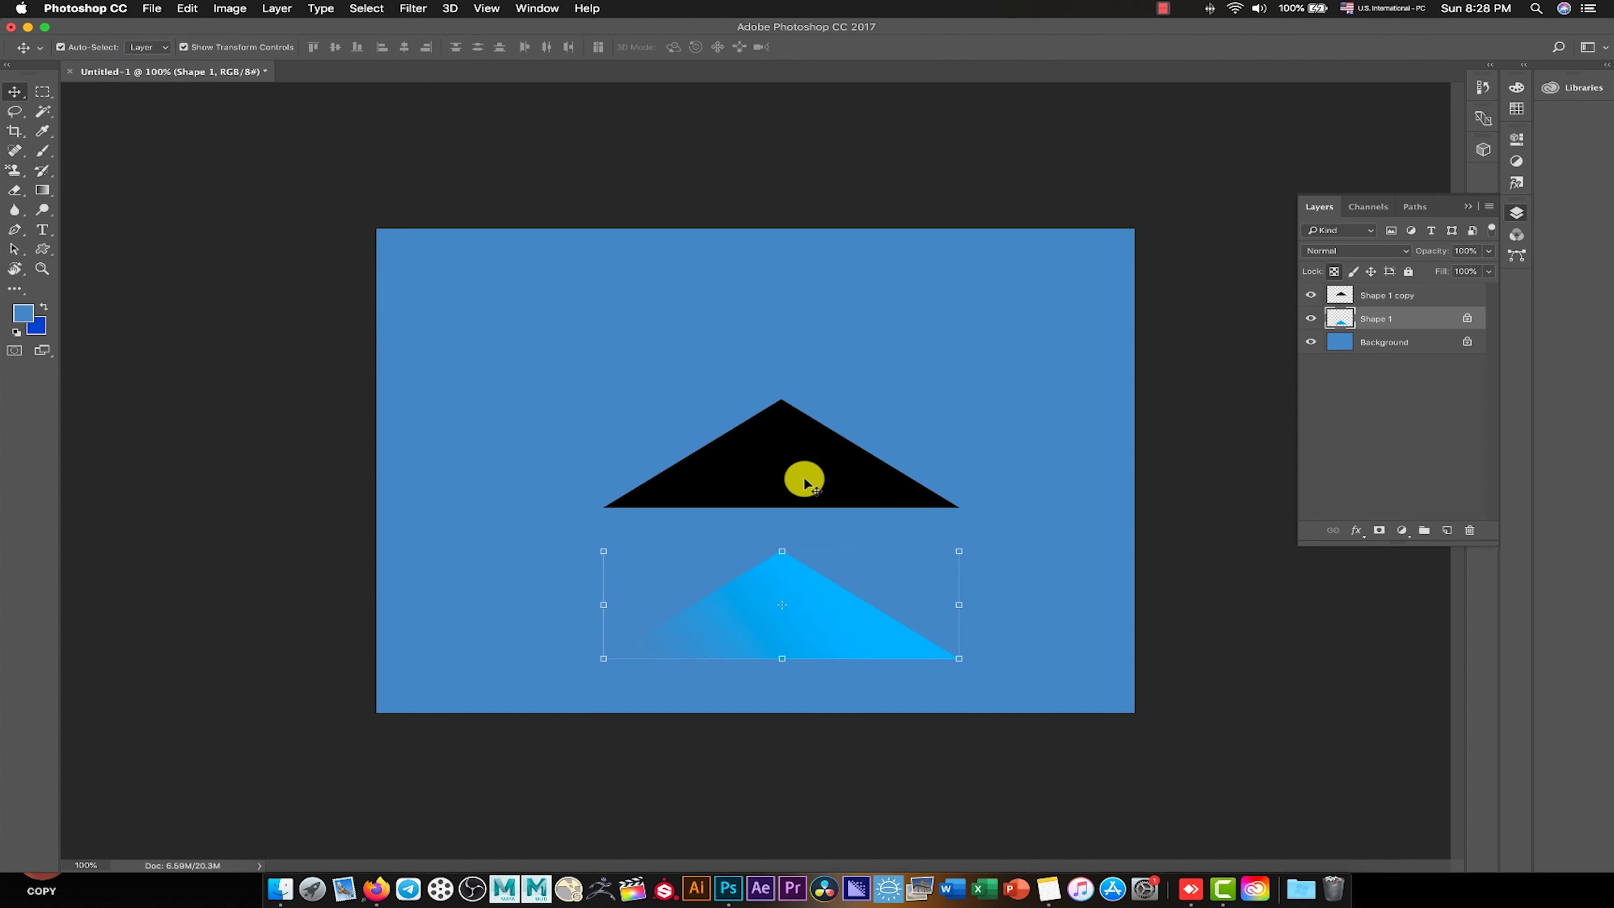
pyautogui.click(789, 439)
pyautogui.click(367, 8)
pyautogui.moveTo(412, 7)
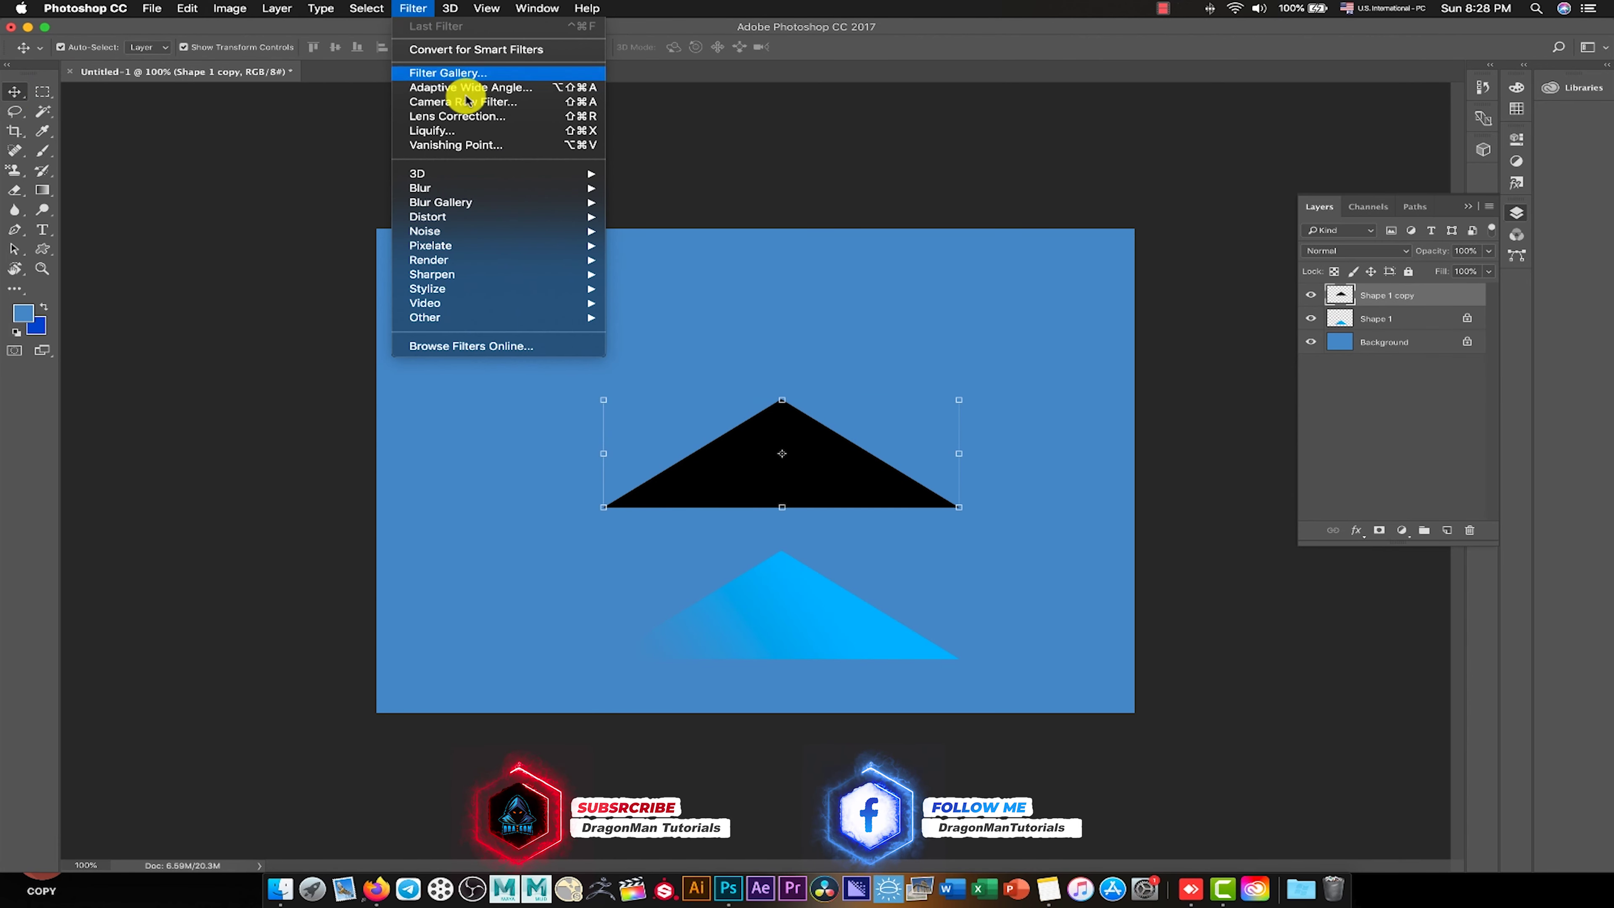
pyautogui.moveTo(421, 188)
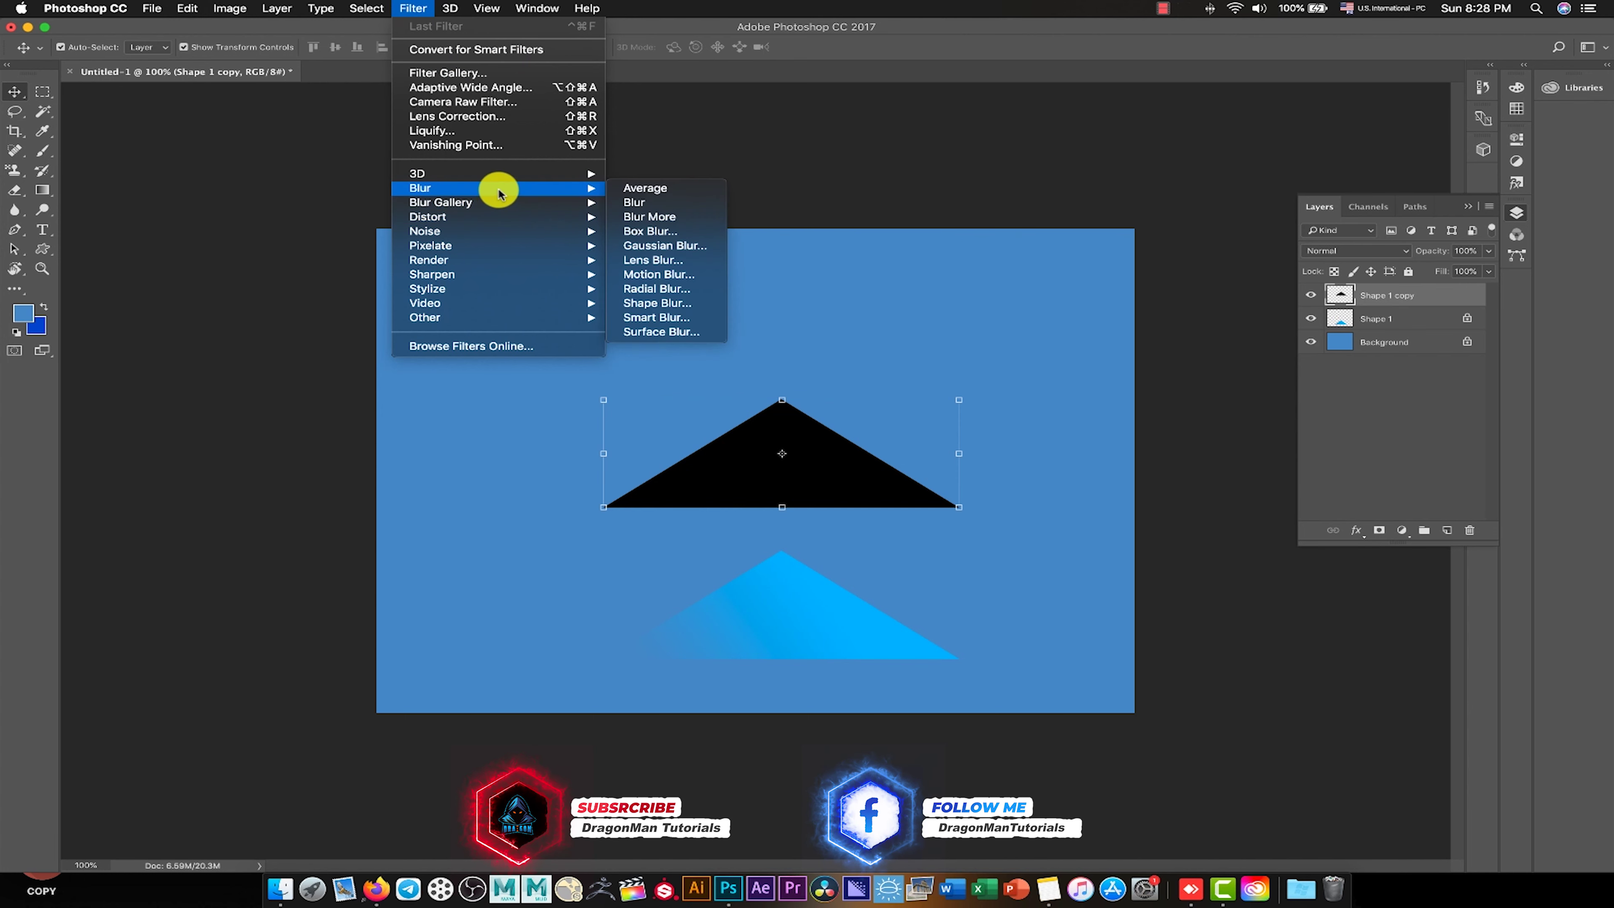
pyautogui.click(682, 247)
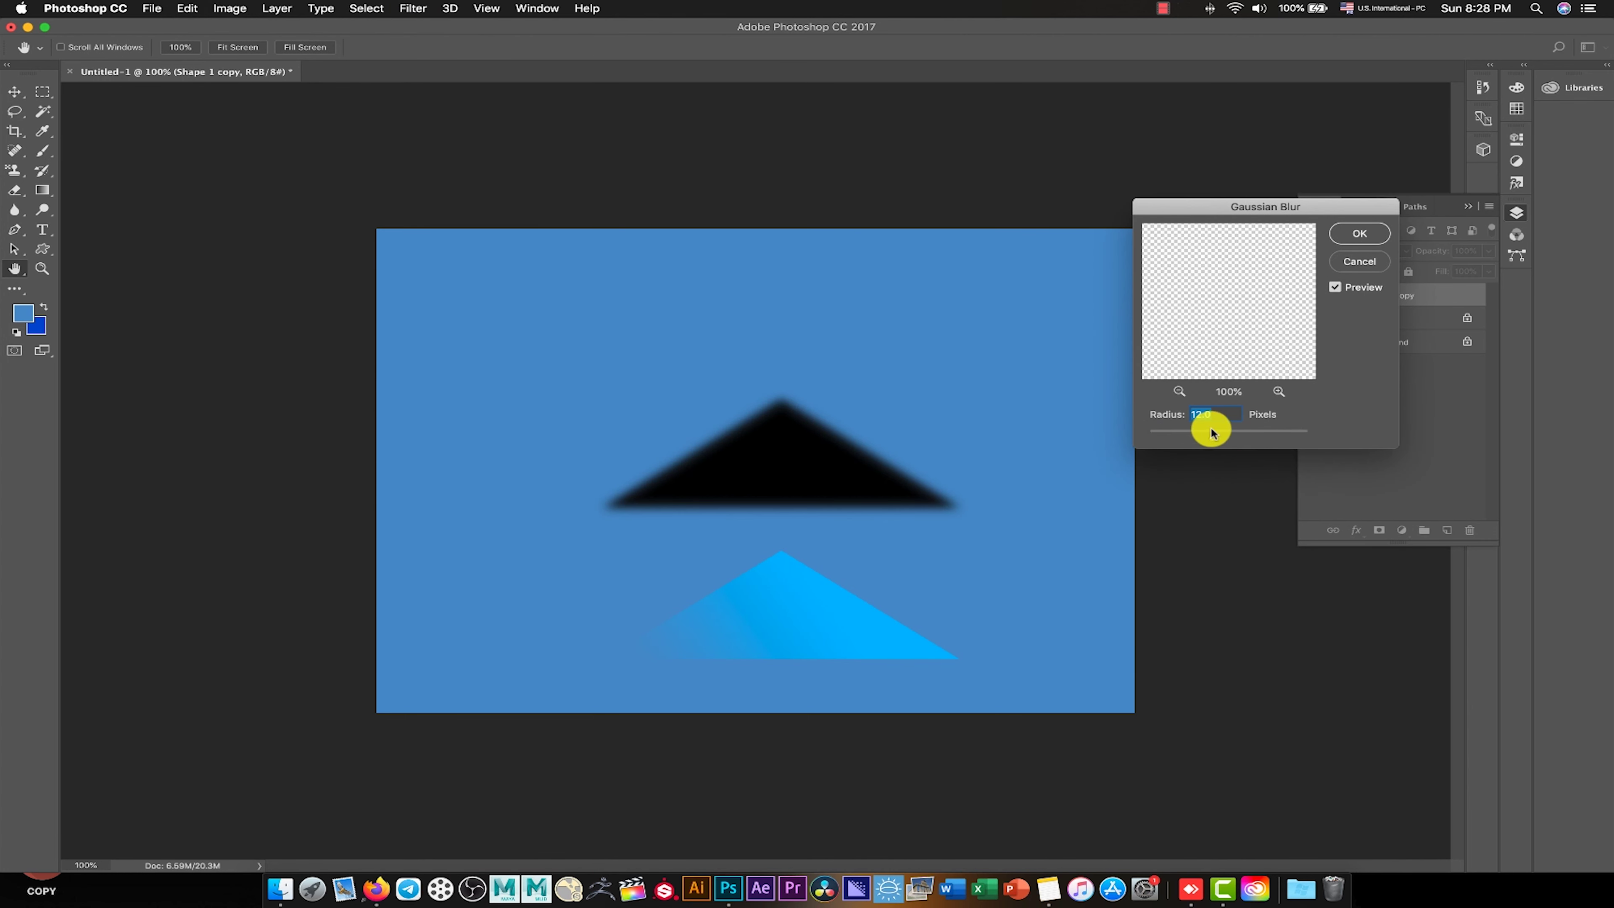
pyautogui.write('22')
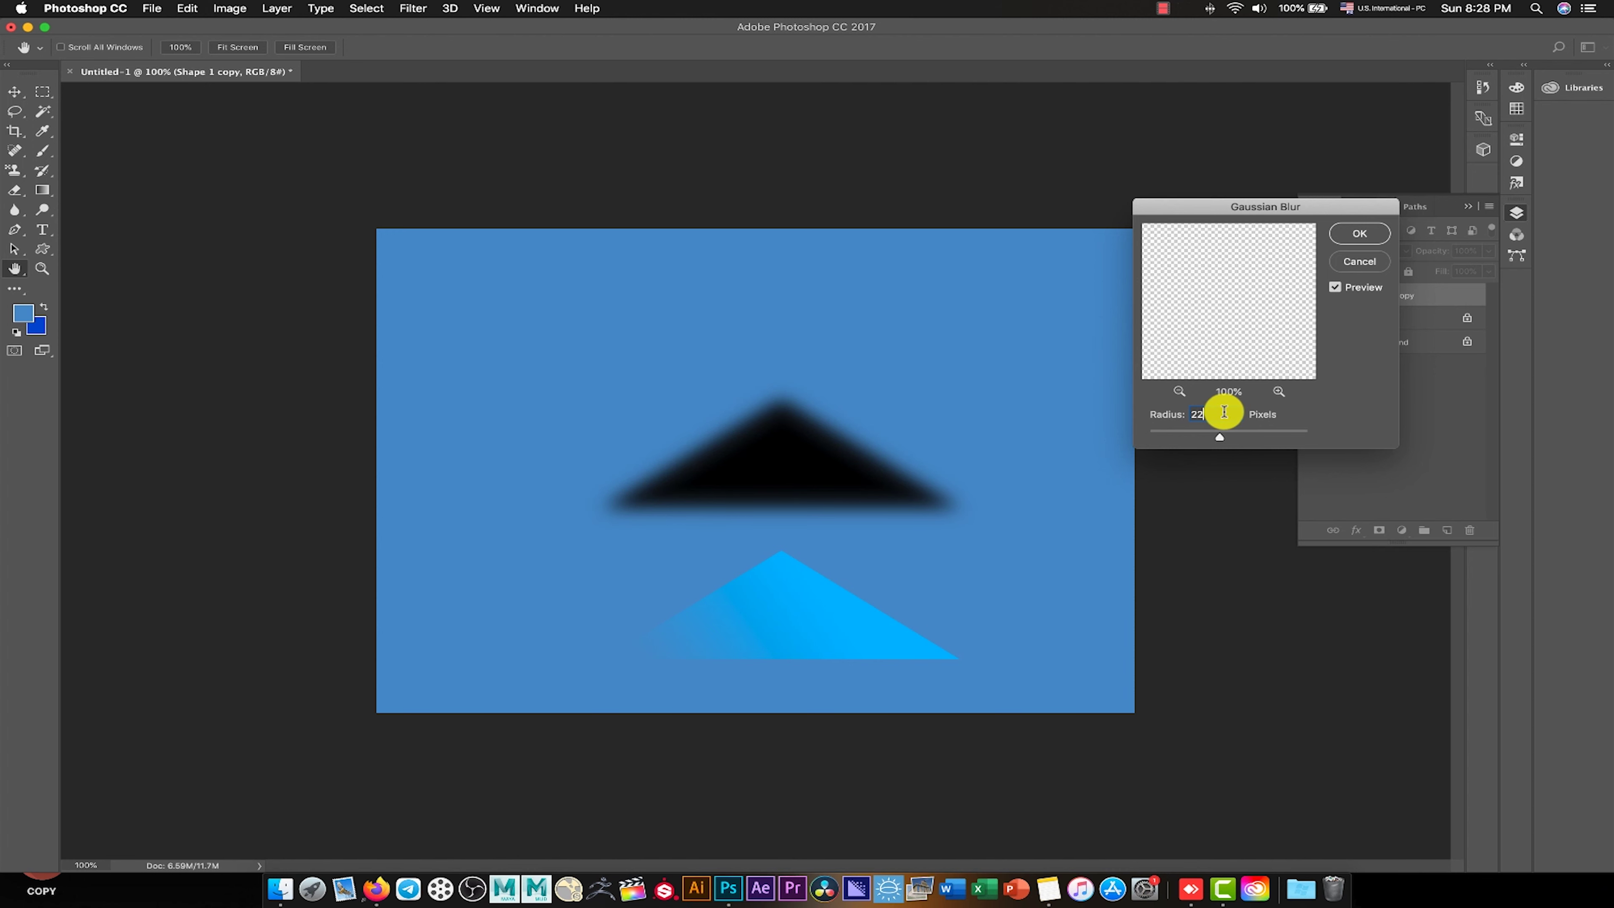
pyautogui.write('5')
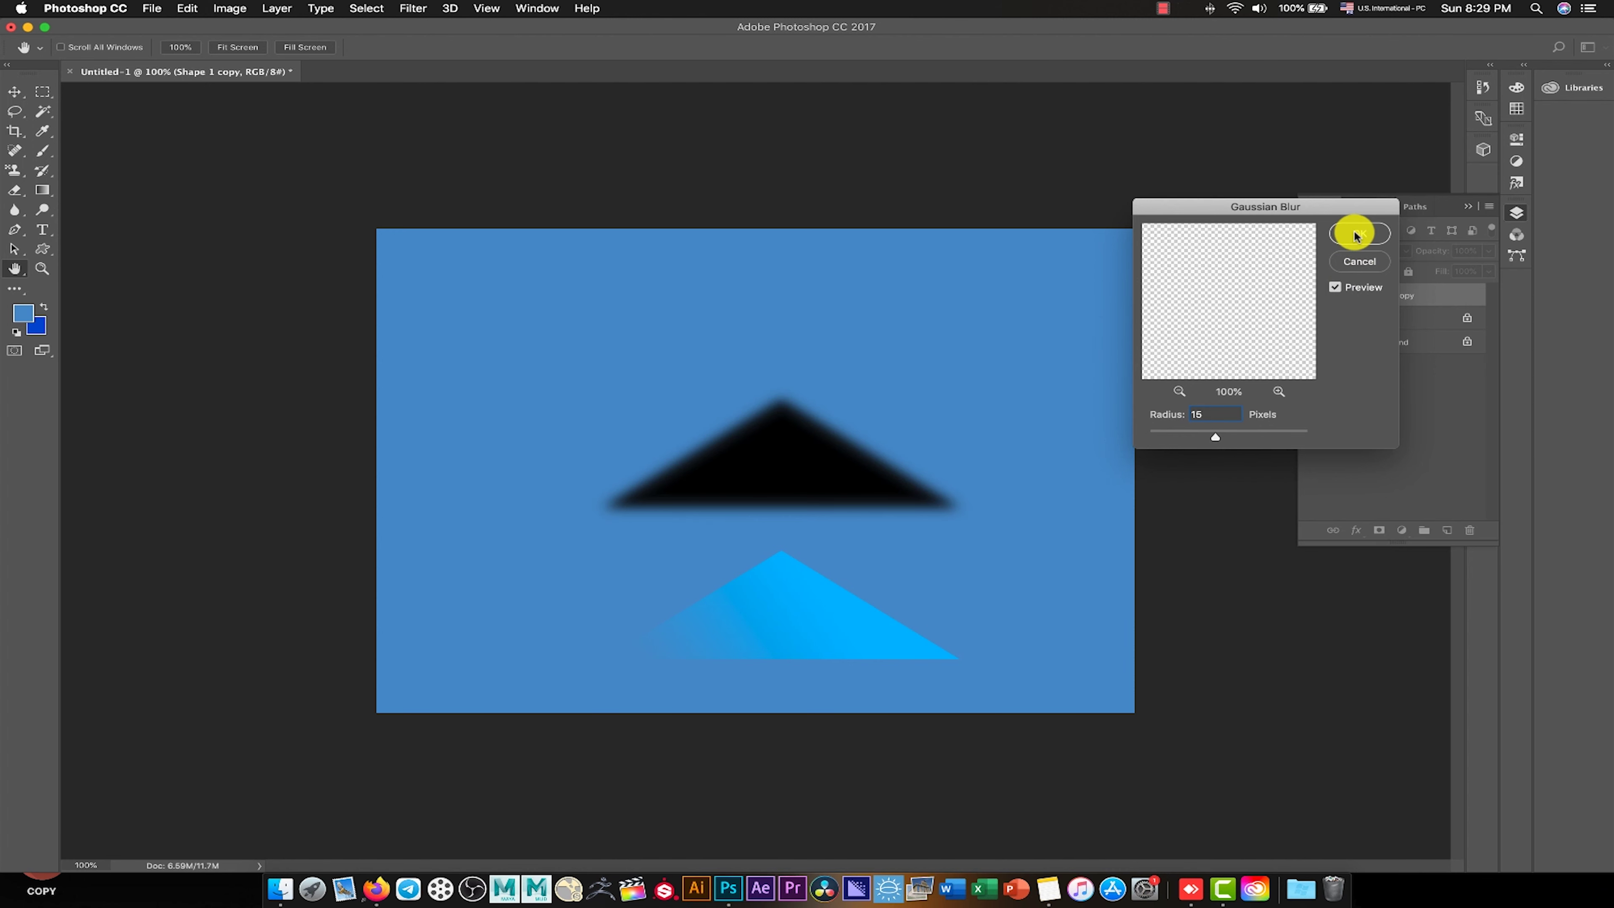
# Apply the blur, move the blurred triangle onto the gradient one, and stack Shape 1 above it.
pyautogui.click(1356, 235)
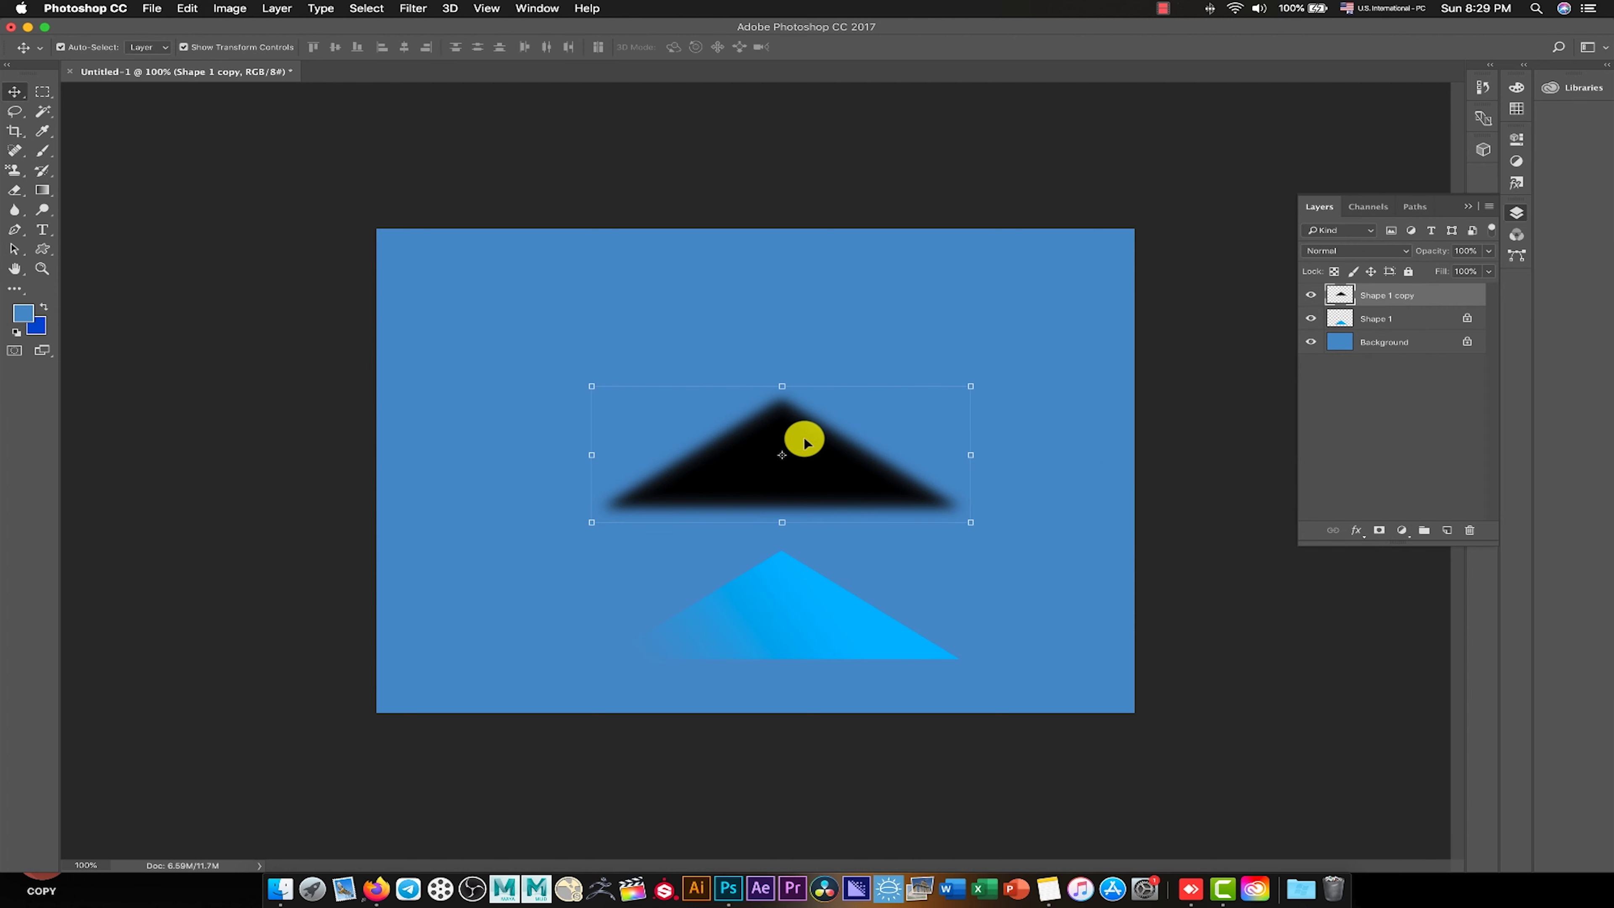
pyautogui.moveTo(805, 441)
pyautogui.mouseDown()
pyautogui.moveTo(802, 597)
pyautogui.moveTo(800, 572)
pyautogui.mouseUp()
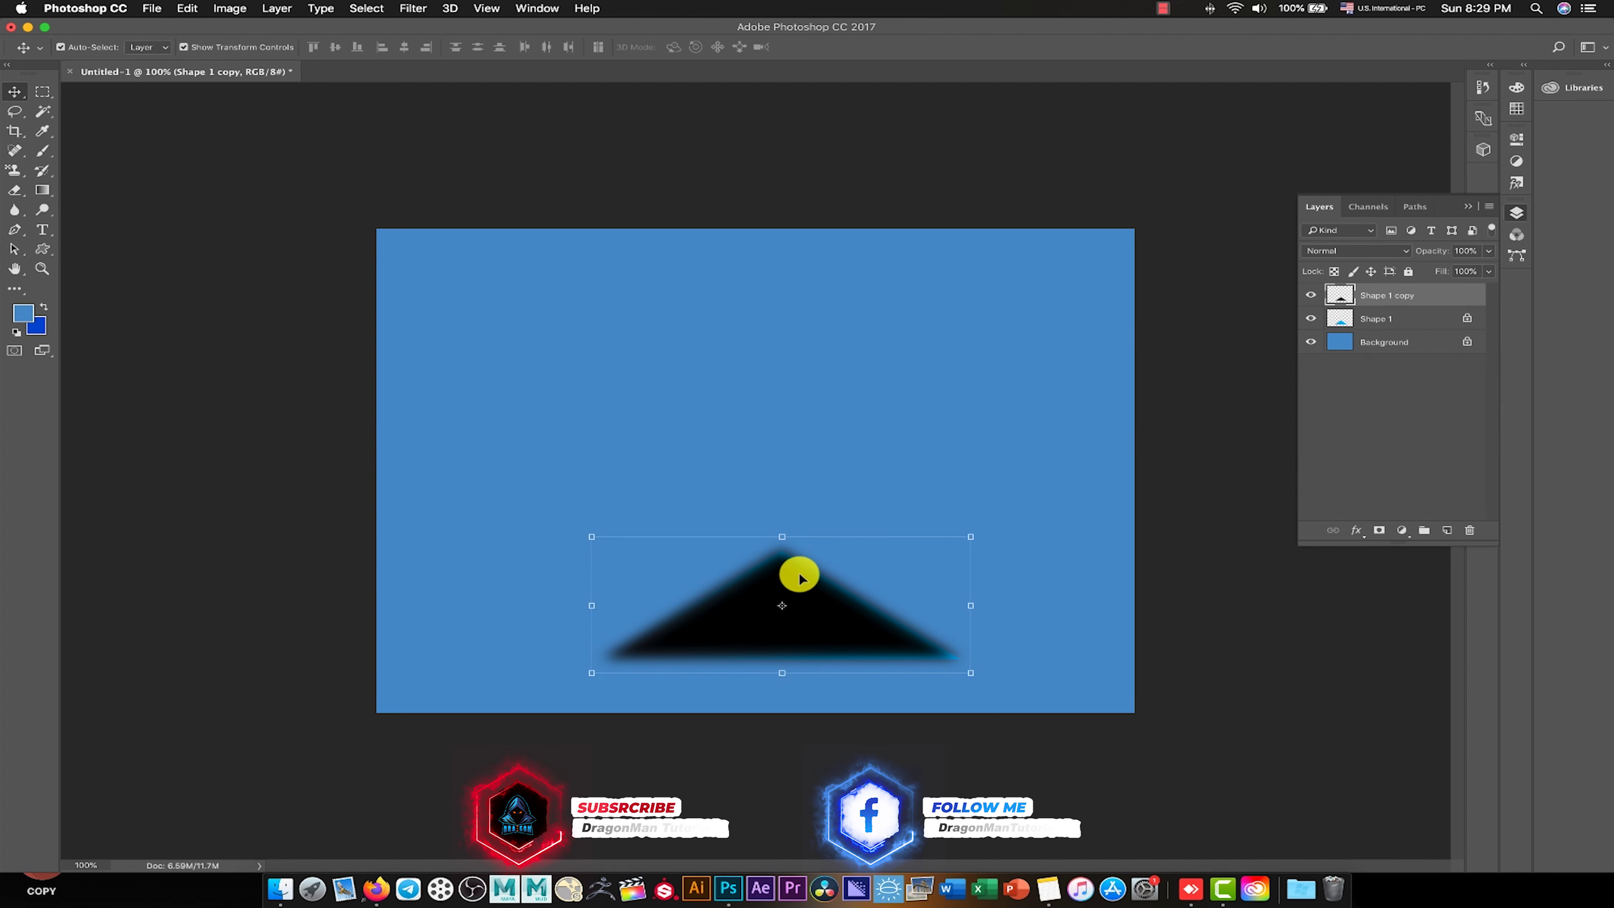
pyautogui.click(1358, 323)
pyautogui.click(1334, 271)
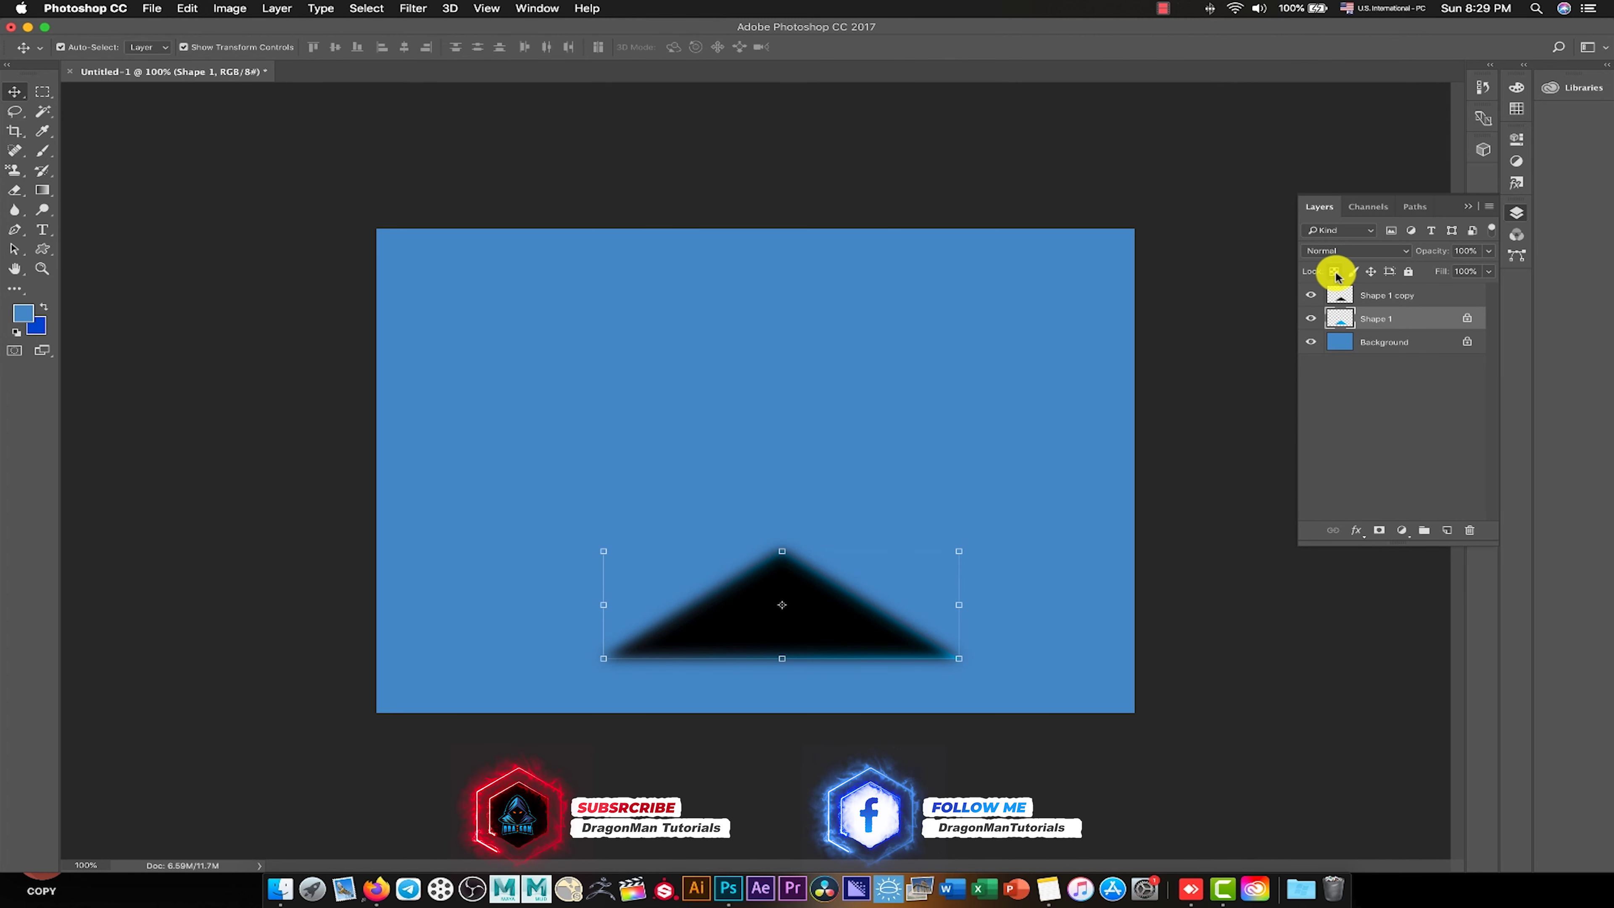
pyautogui.moveTo(1347, 324); pyautogui.dragTo(1371, 294)
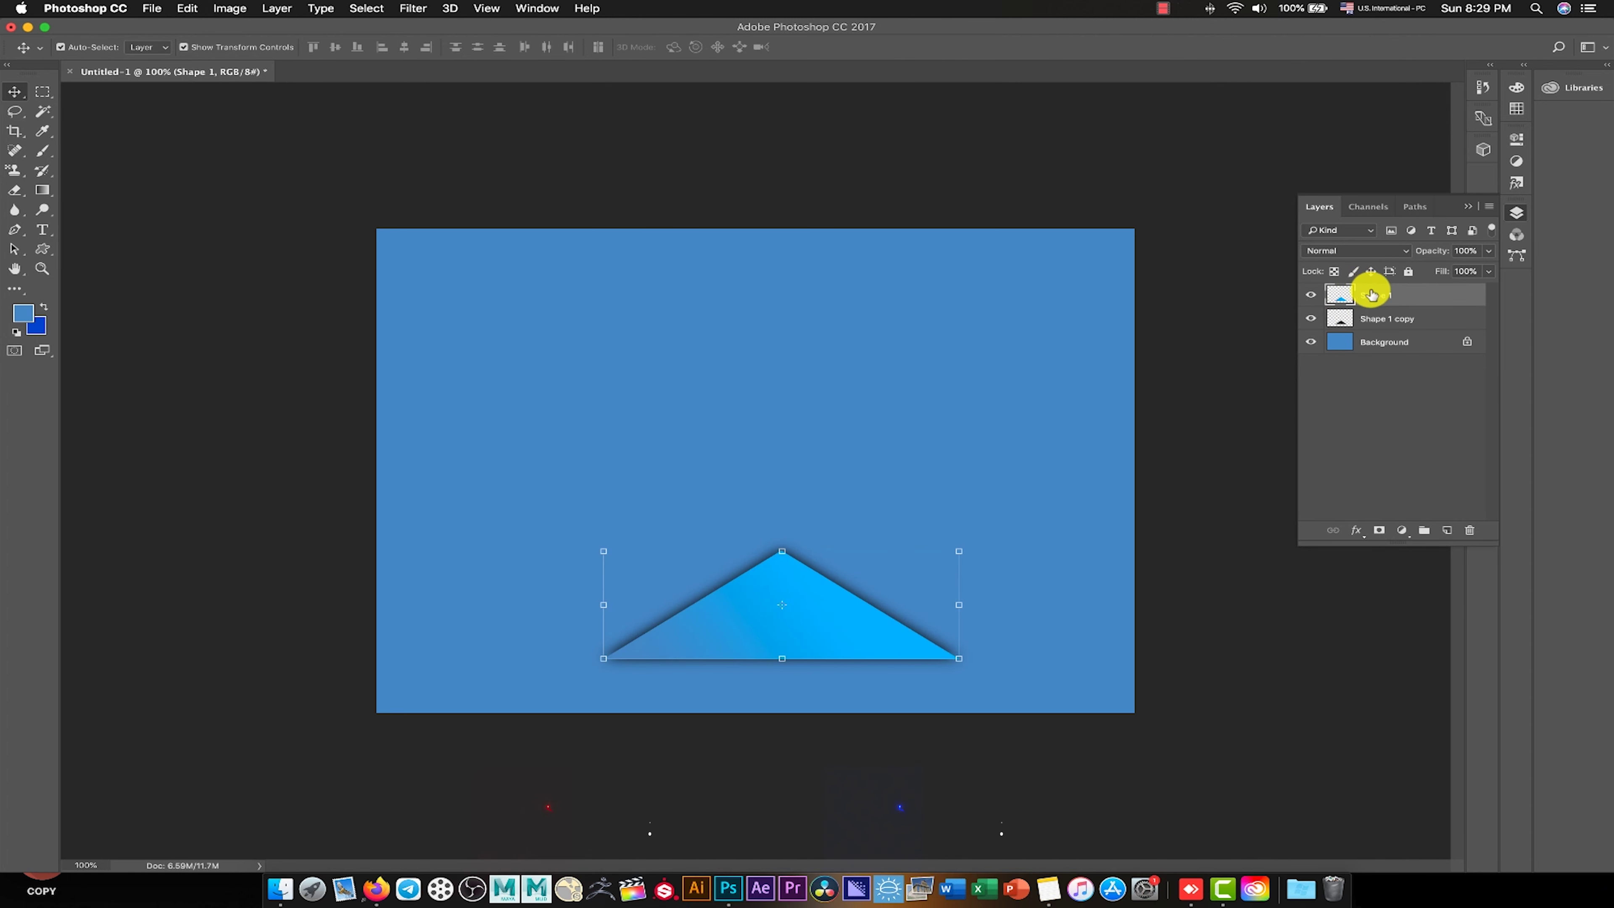
pyautogui.click(1369, 322)
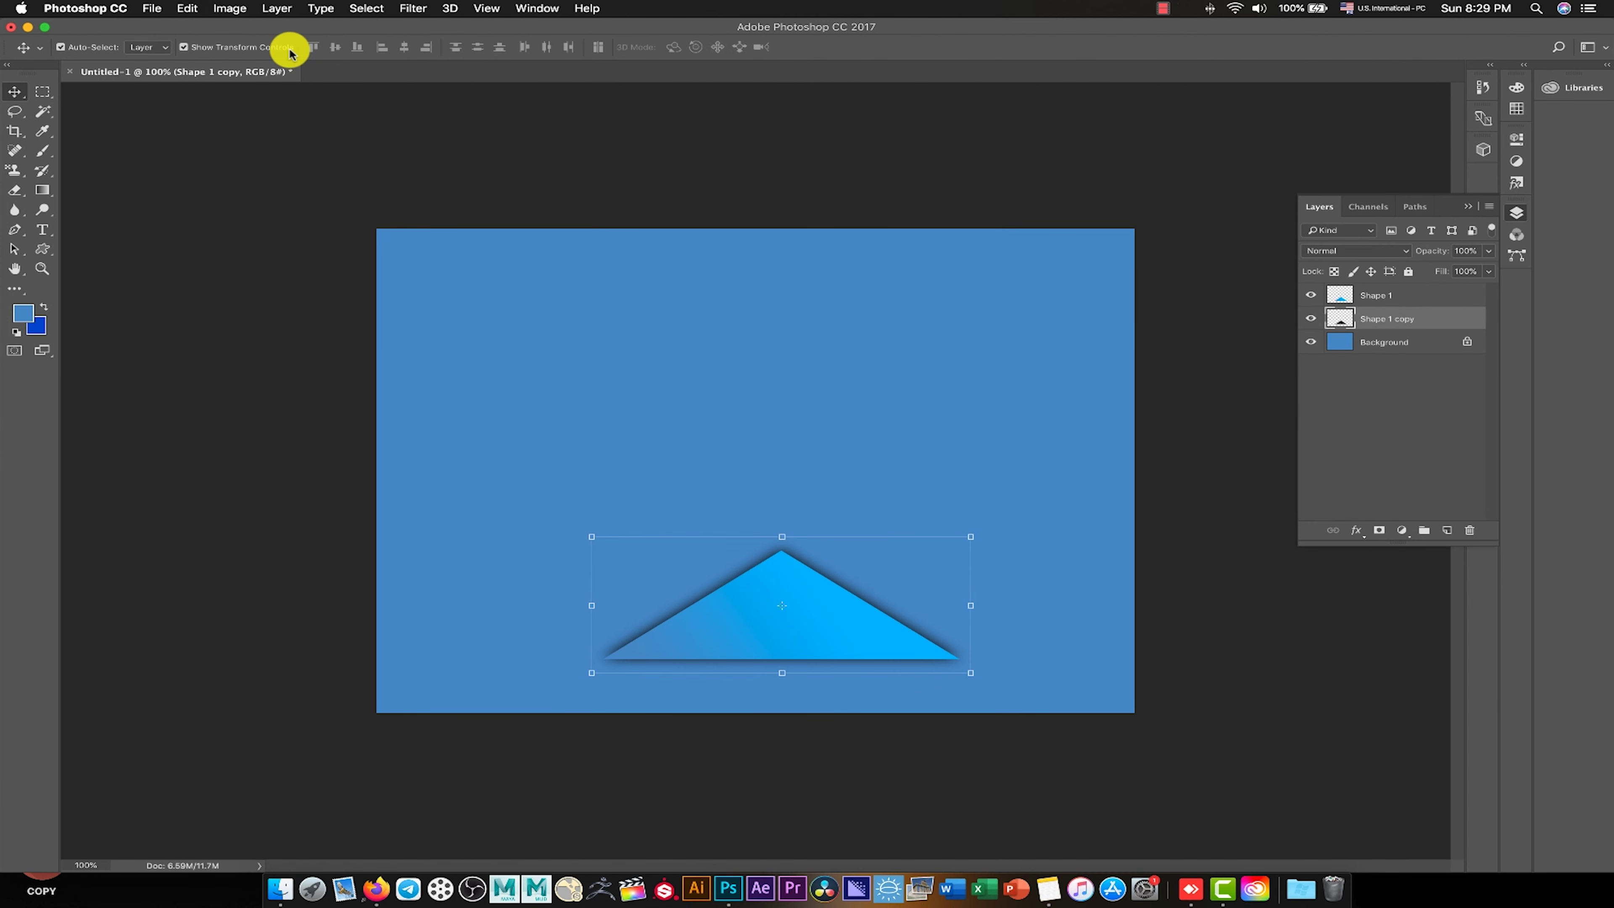
pyautogui.click(187, 7)
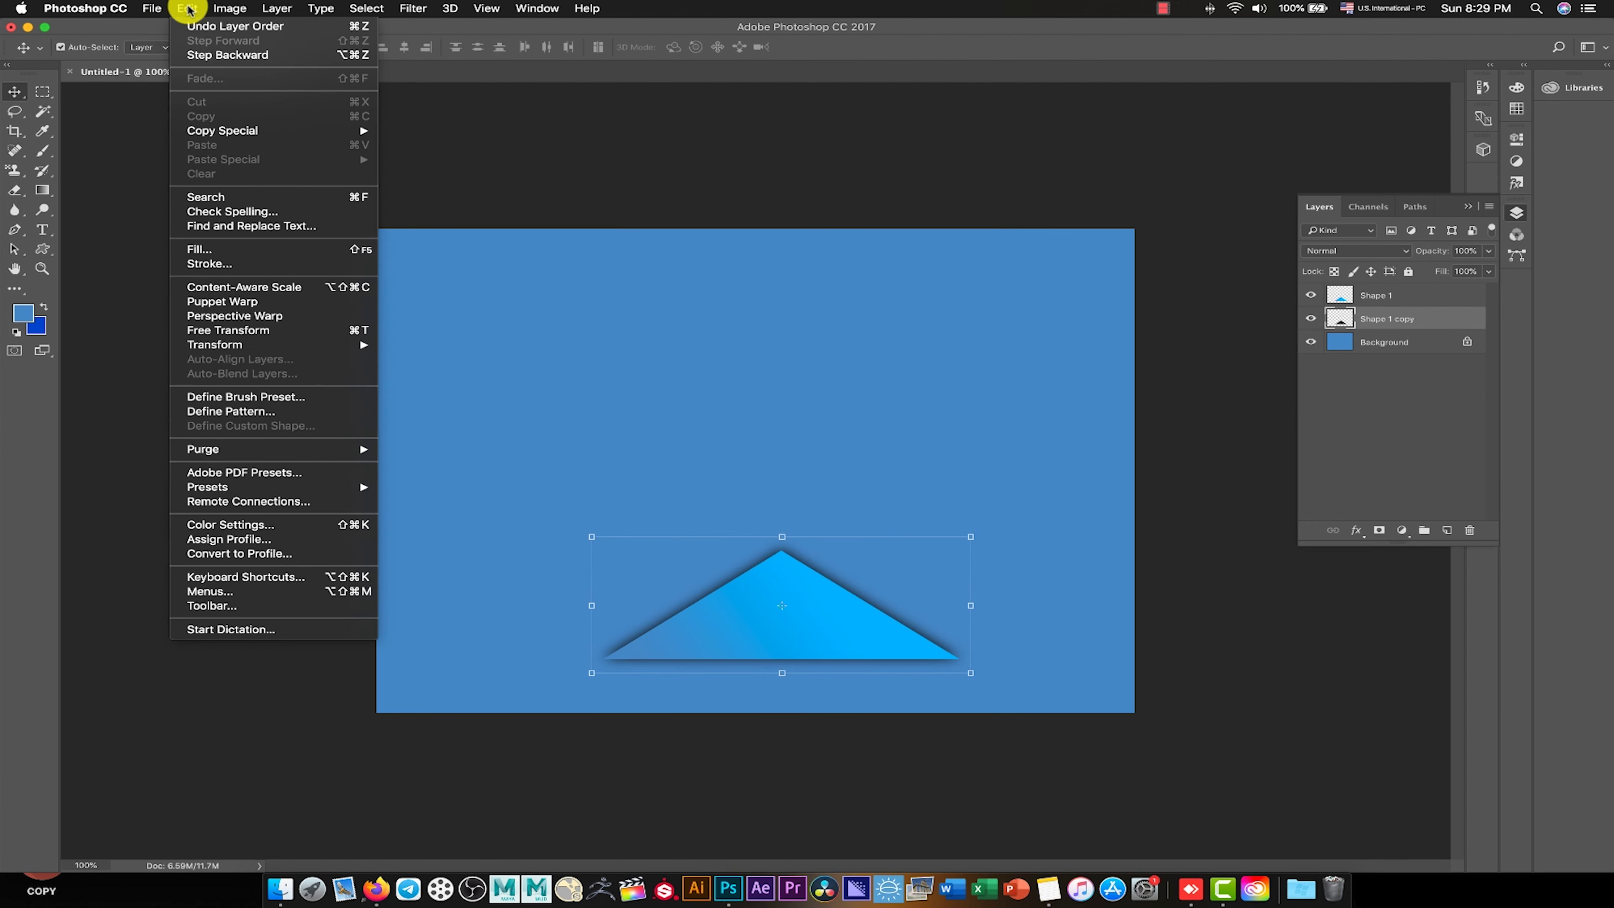
# Distort the shadow's corners so it slants toward the lower right, then commit the transform.
pyautogui.click(264, 331)
pyautogui.rightClick(826, 564)
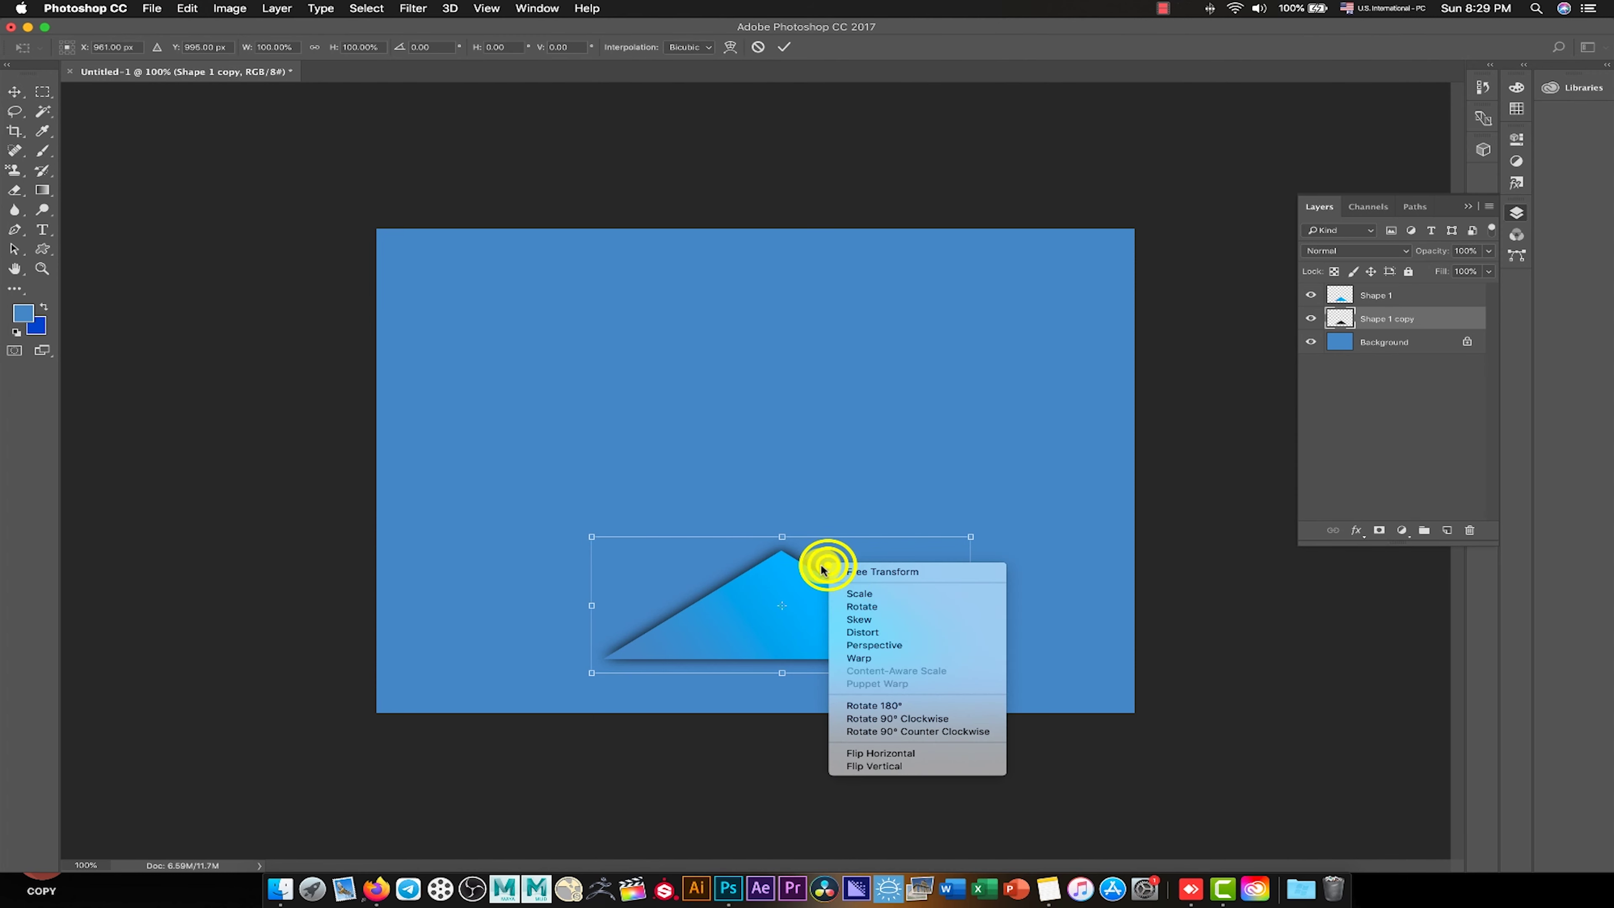
pyautogui.click(880, 630)
pyautogui.moveTo(596, 539); pyautogui.dragTo(604, 572)
pyautogui.moveTo(601, 671); pyautogui.dragTo(651, 671)
pyautogui.moveTo(971, 673); pyautogui.dragTo(1004, 696)
pyautogui.moveTo(603, 572); pyautogui.dragTo(654, 574)
pyautogui.moveTo(1010, 708); pyautogui.dragTo(1012, 708)
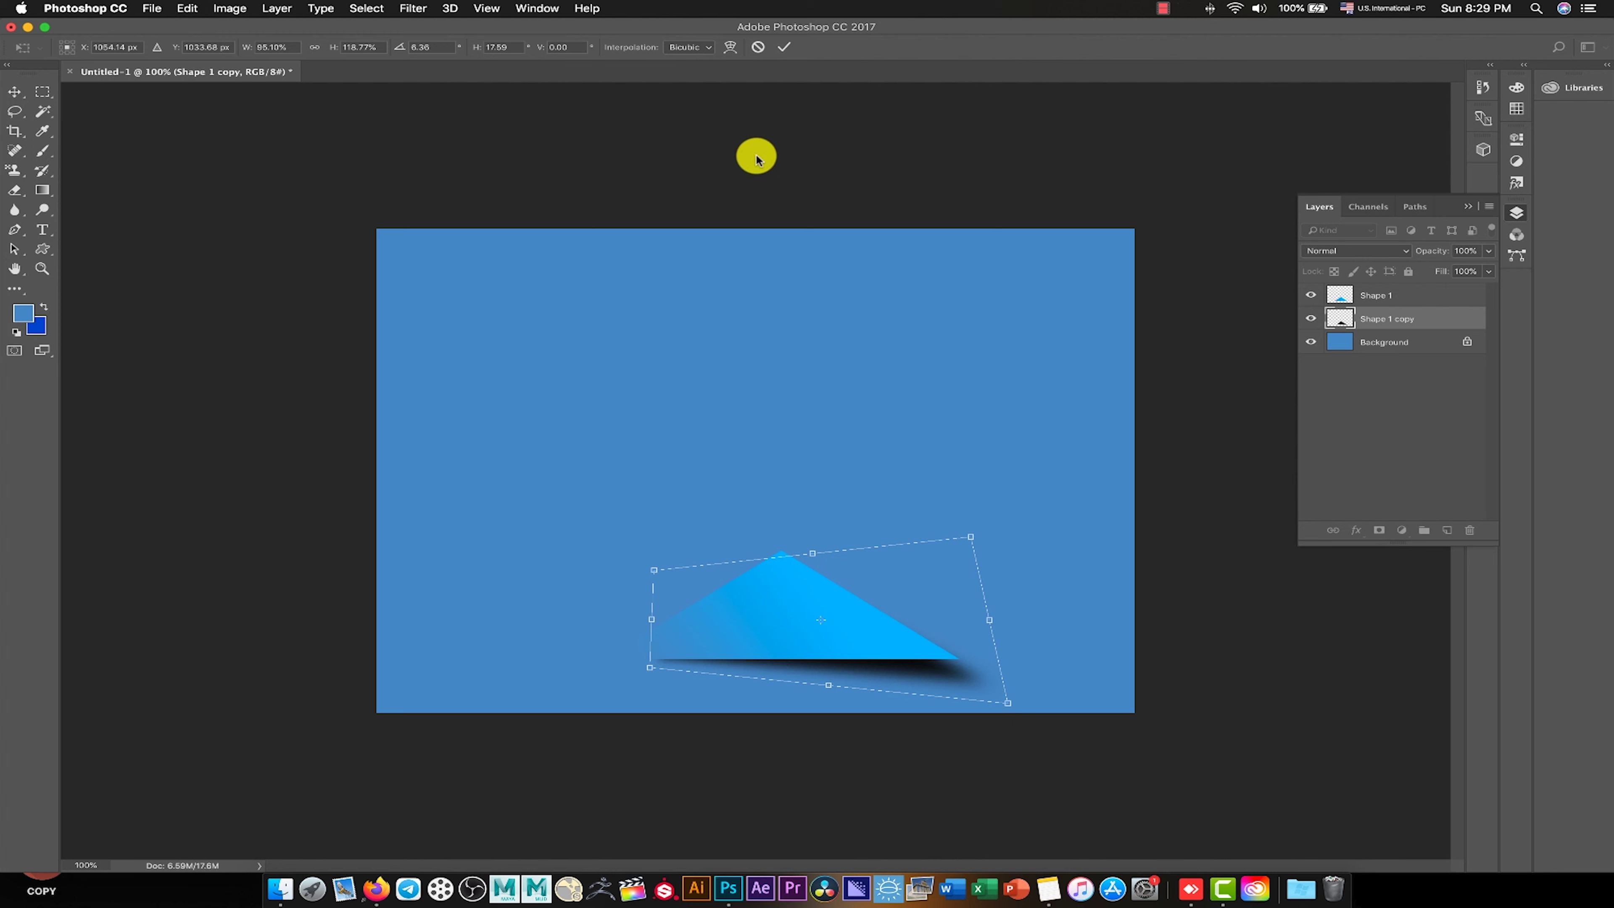
pyautogui.click(785, 47)
pyautogui.click(1167, 438)
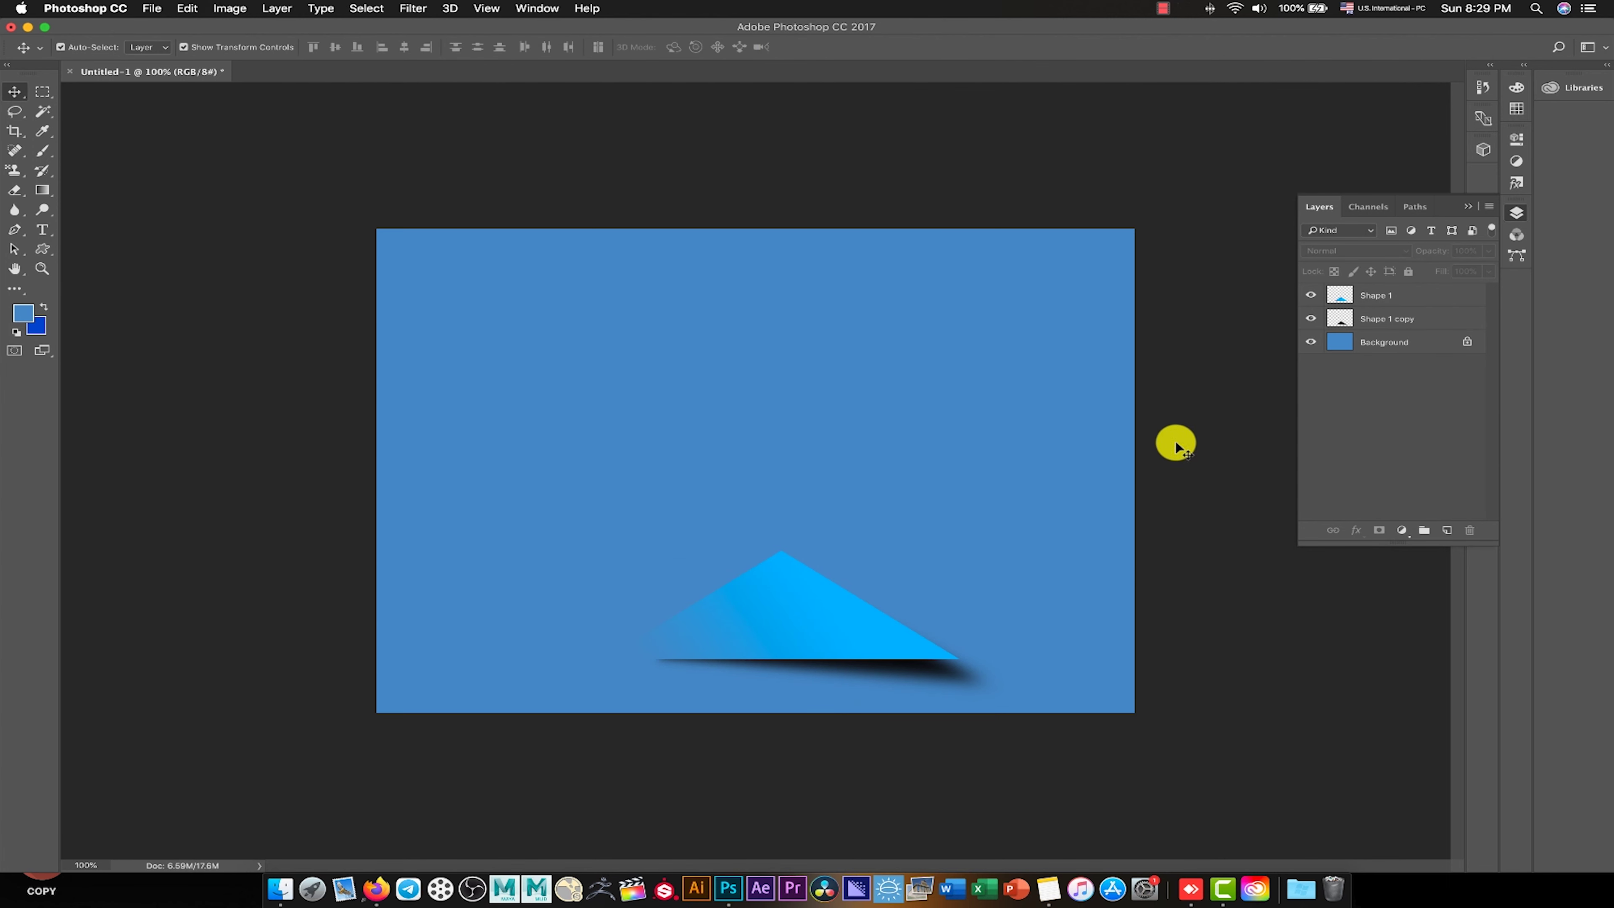
# Shift Shape 1 and Shape 1 copy up-left together and group them as Group 1.
pyautogui.click(1393, 324)
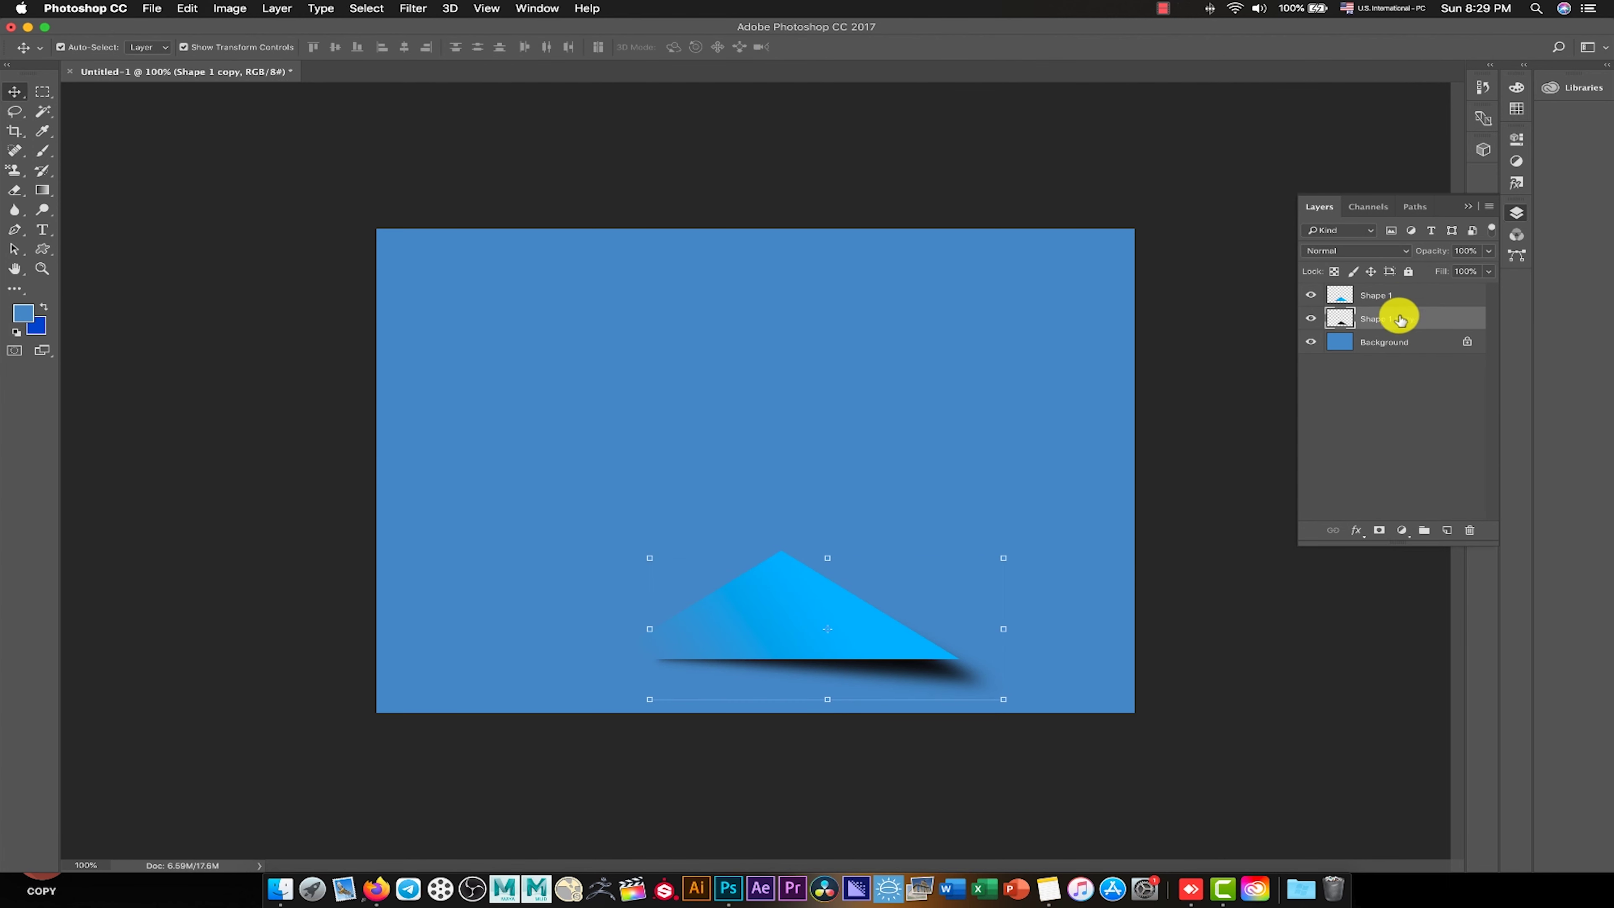
pyautogui.keyDown('shift'); pyautogui.click(1362, 299); pyautogui.keyUp('shift')
pyautogui.moveTo(835, 627); pyautogui.dragTo(803, 597)
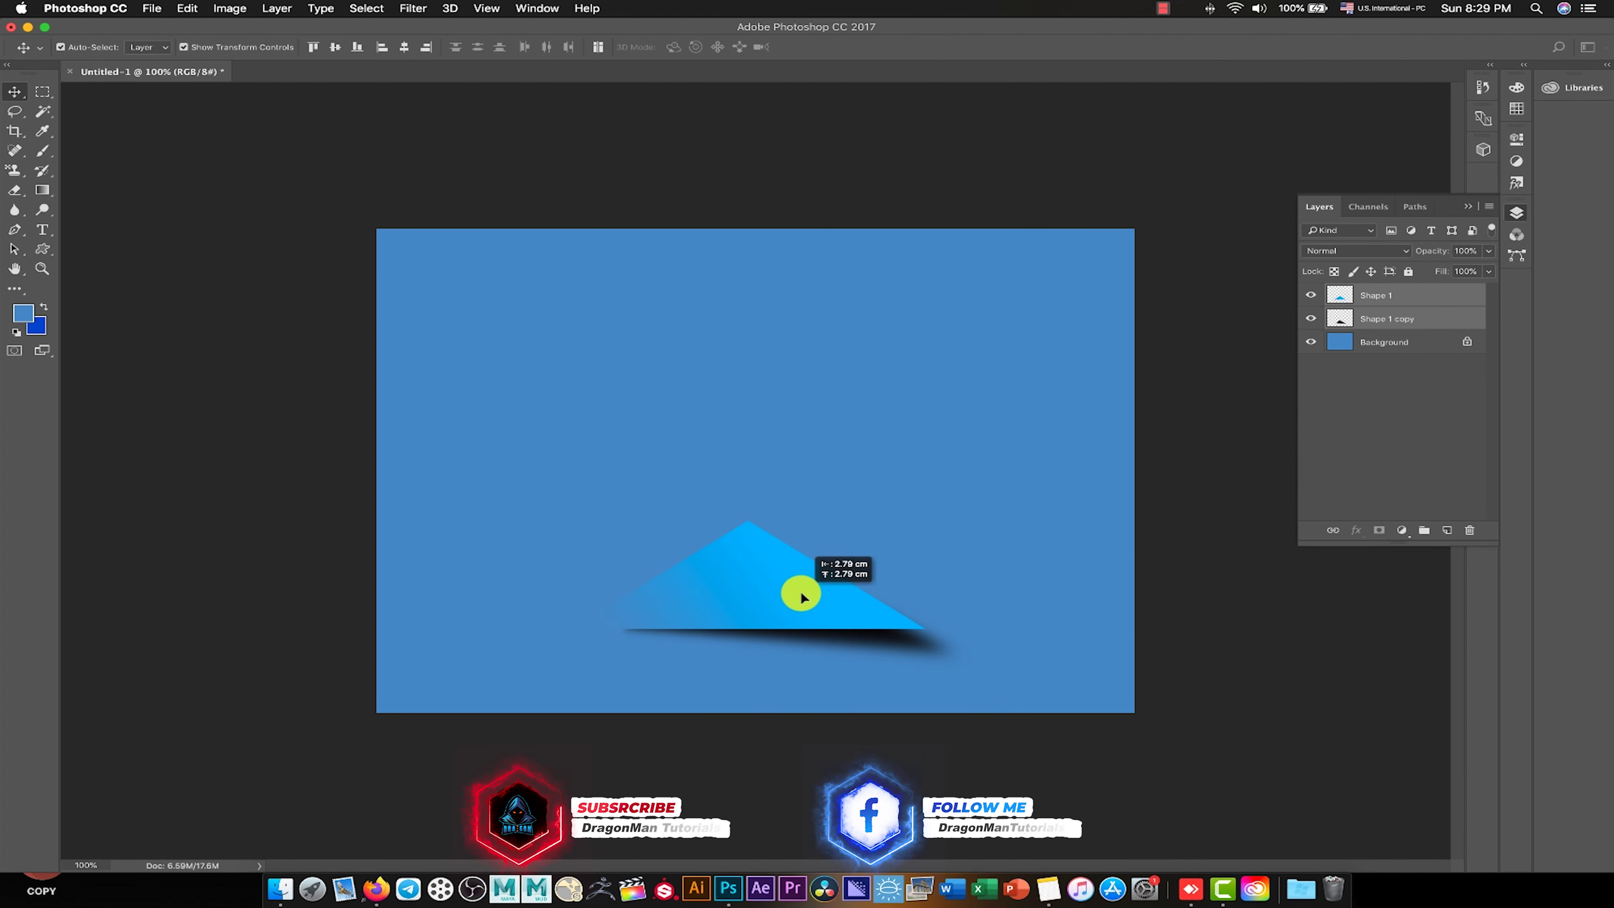
pyautogui.click(275, 9)
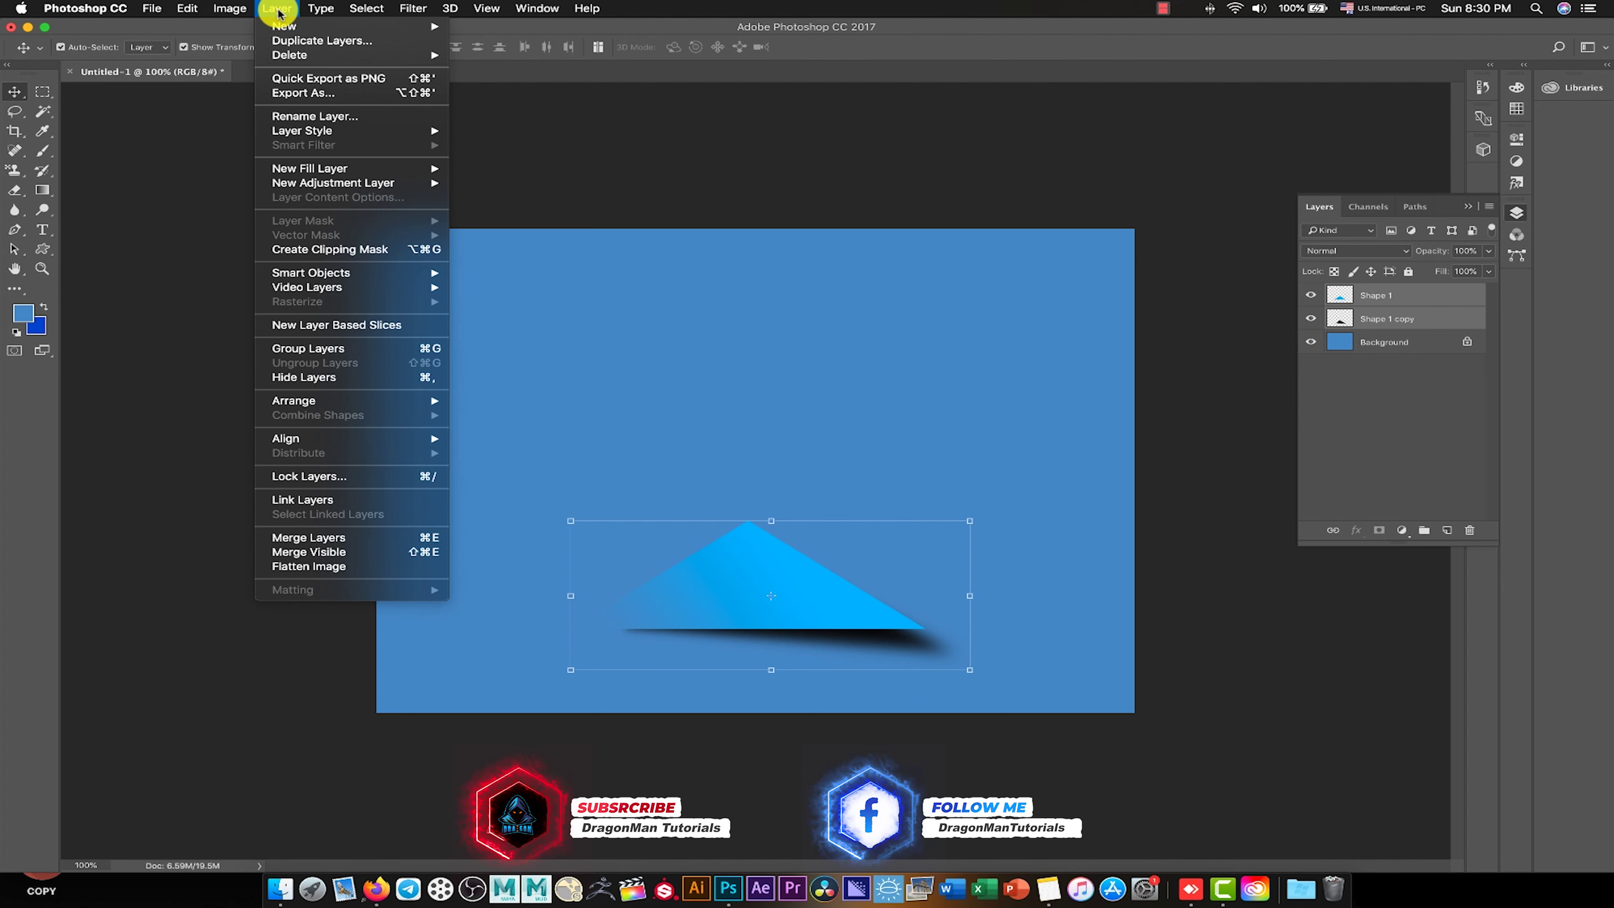
pyautogui.click(371, 348)
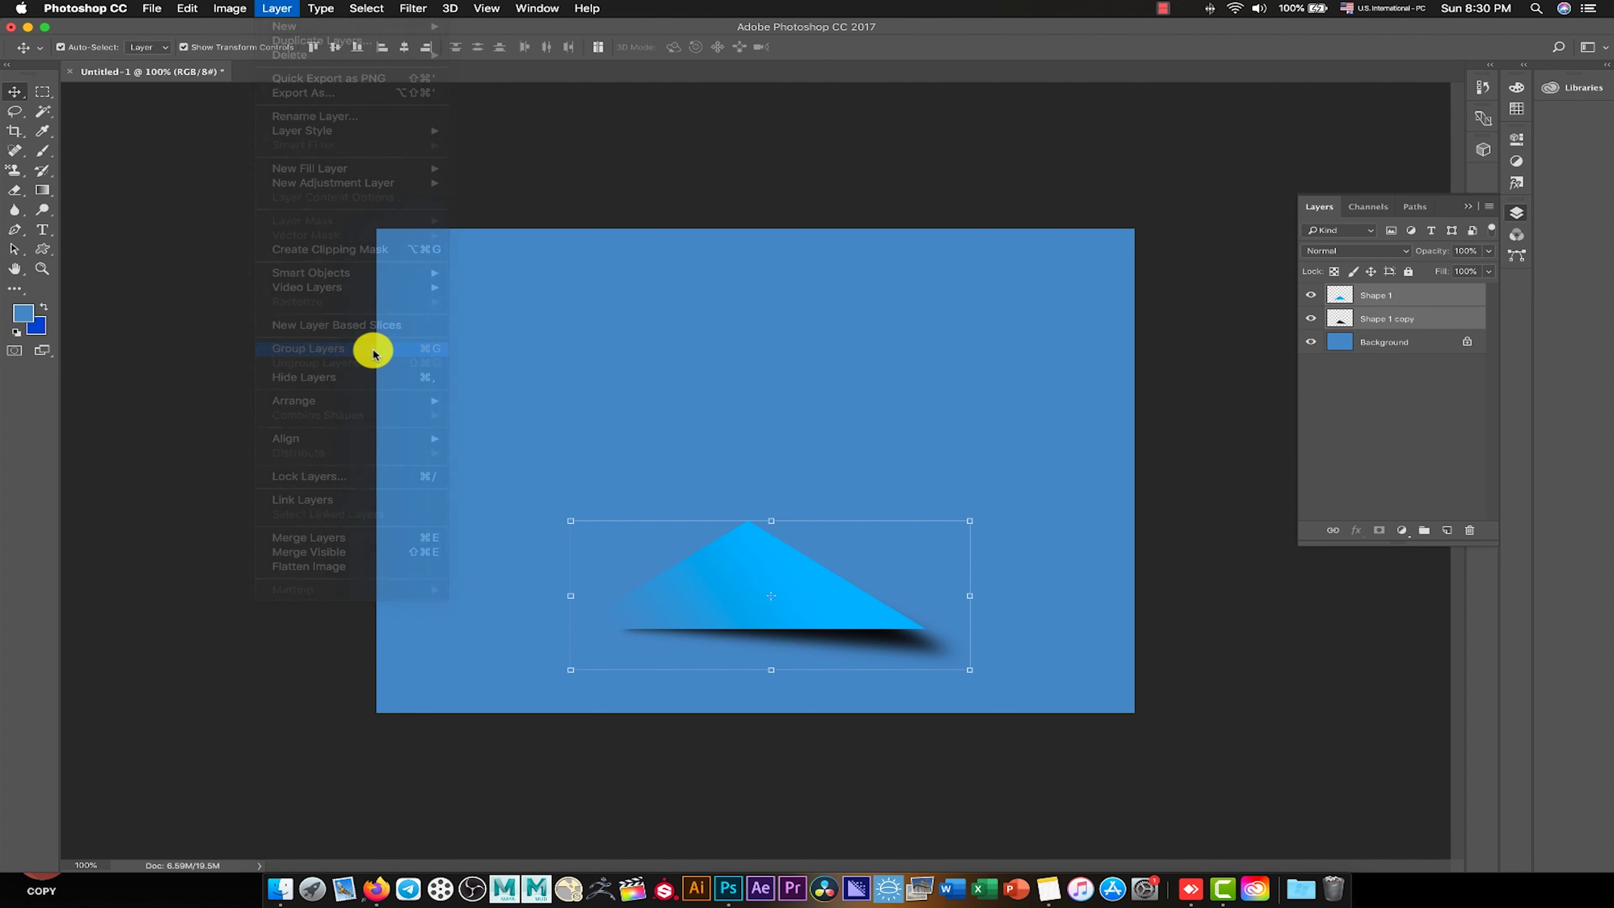
pyautogui.click(267, 9)
# Duplicate Group 1 and drag the copy up above the bottom triangle.
pyautogui.click(312, 40)
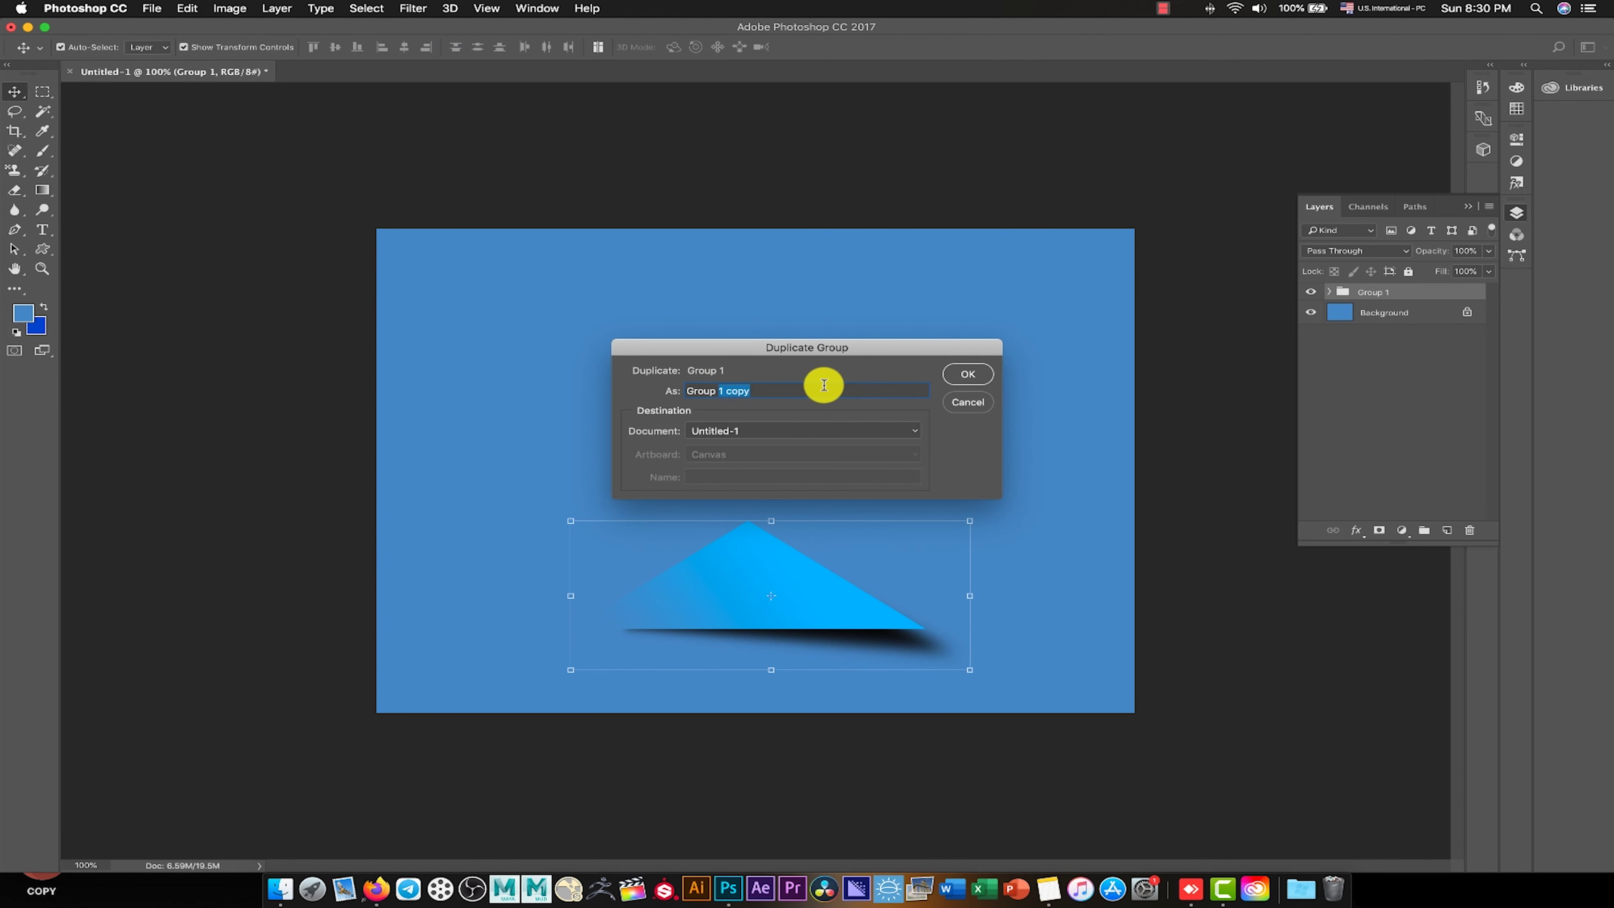
pyautogui.click(956, 375)
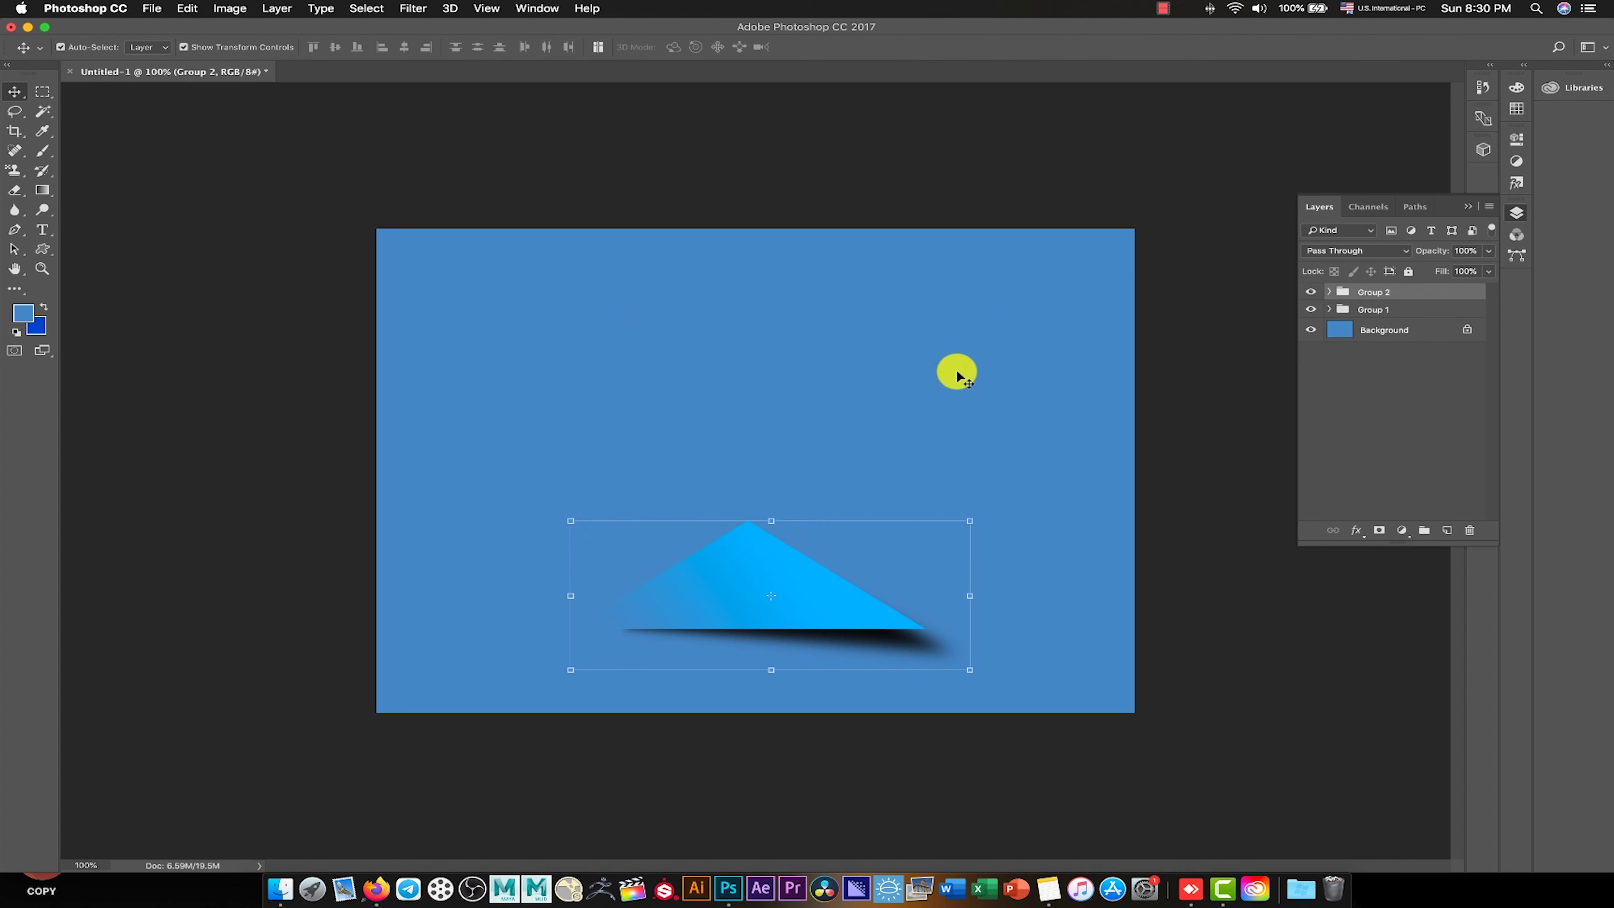
pyautogui.click(189, 9)
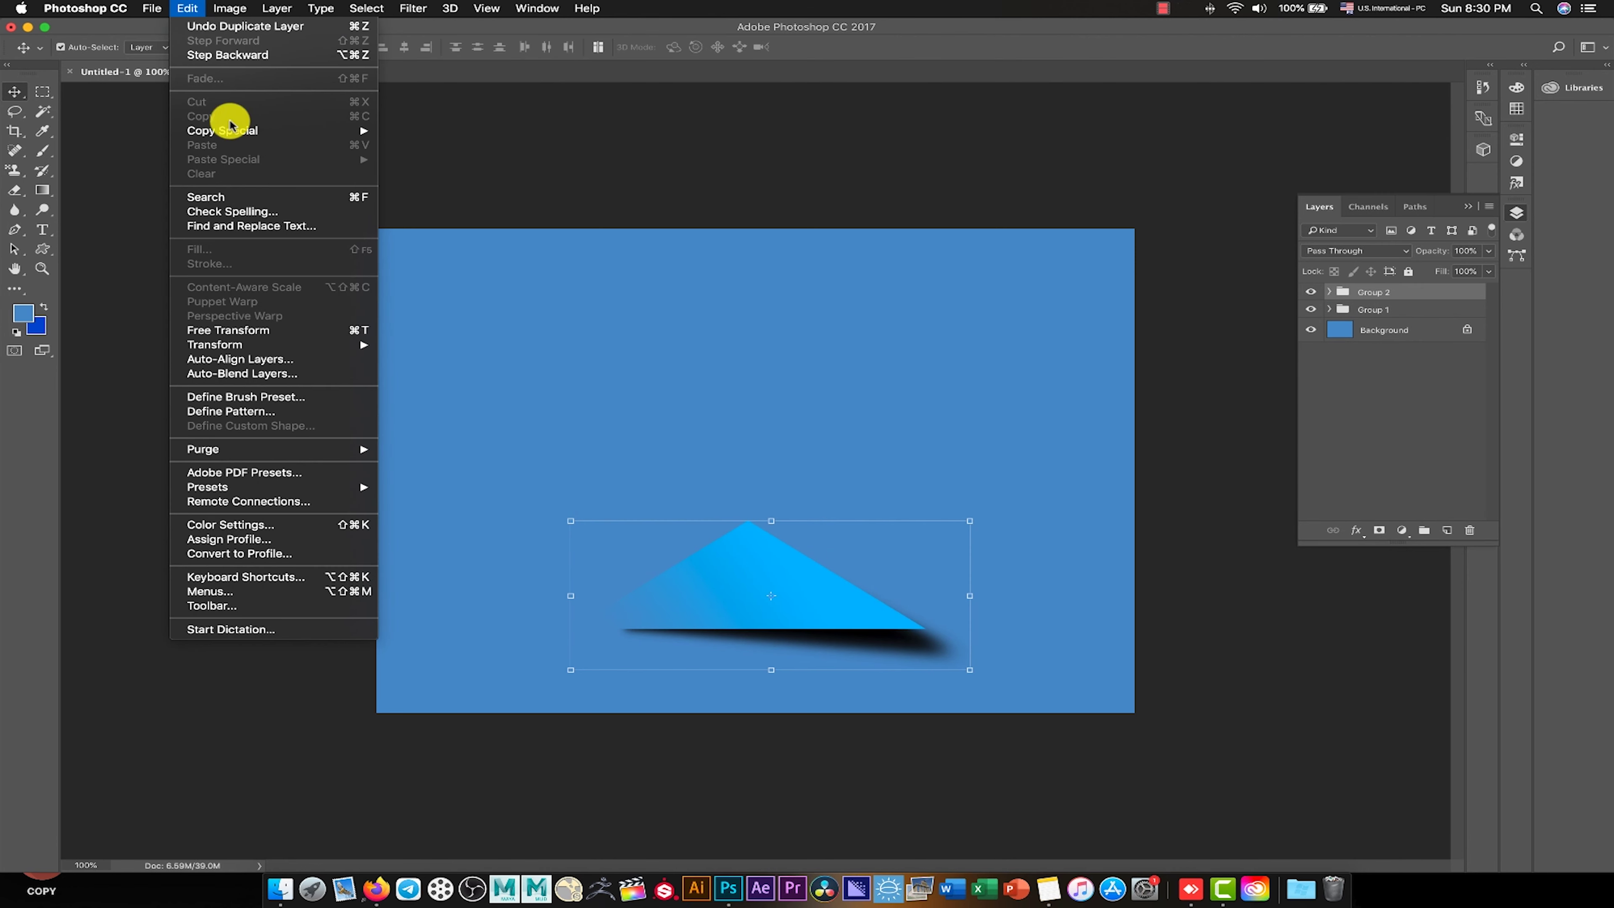
pyautogui.click(305, 330)
pyautogui.moveTo(823, 574); pyautogui.dragTo(823, 523)
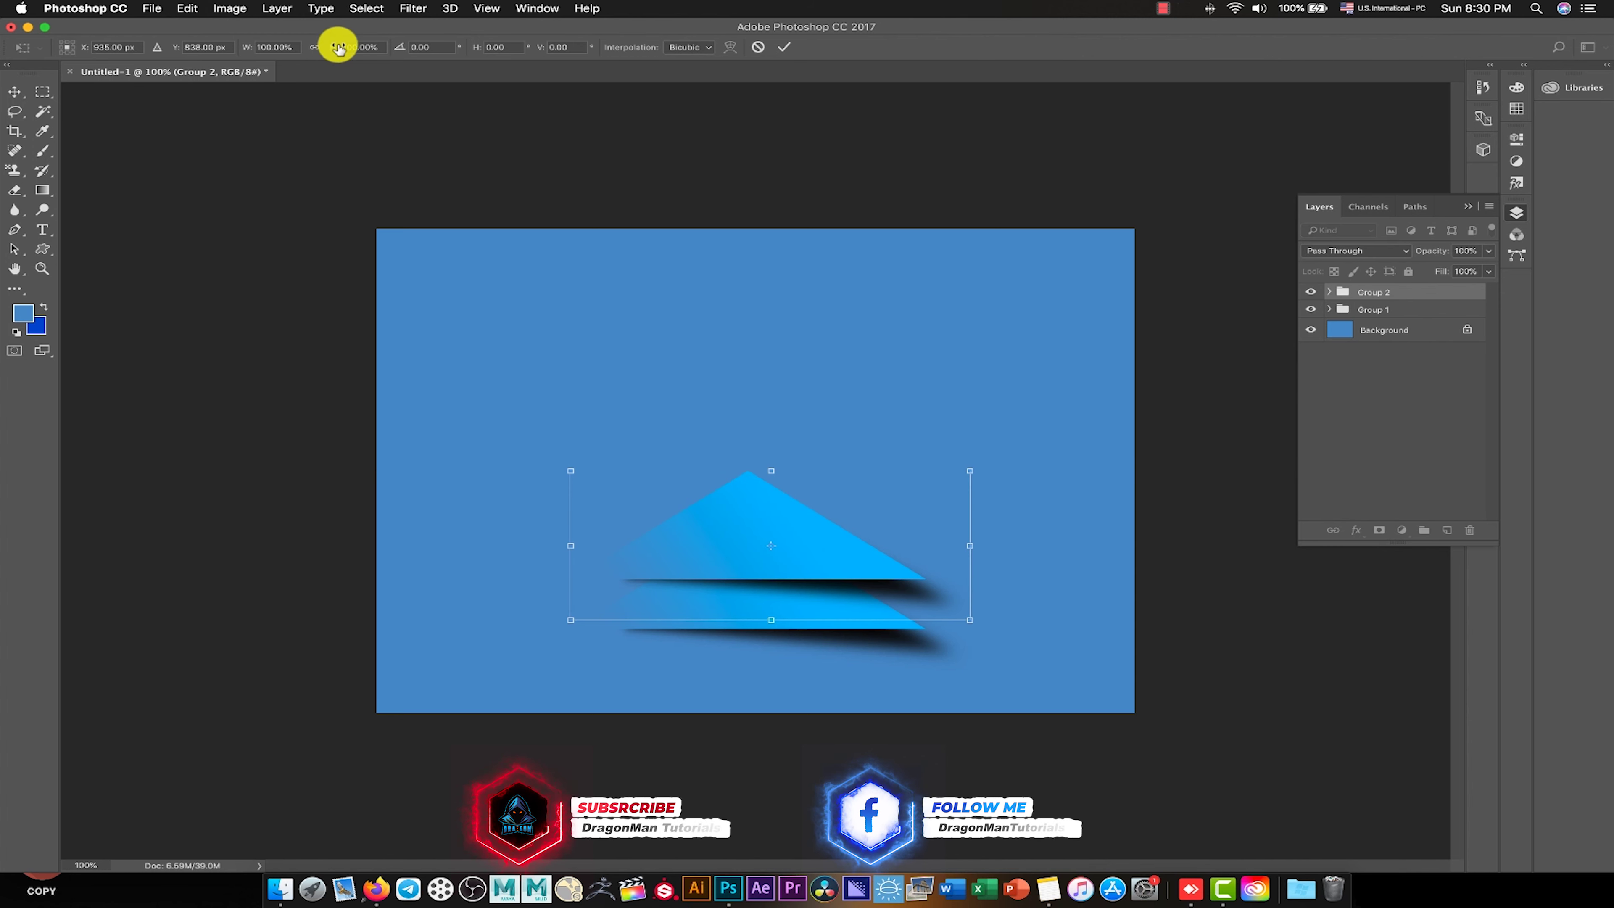
# Scale the duplicate group proportionally to 80% height.
pyautogui.click(314, 47)
pyautogui.doubleClick(279, 47)
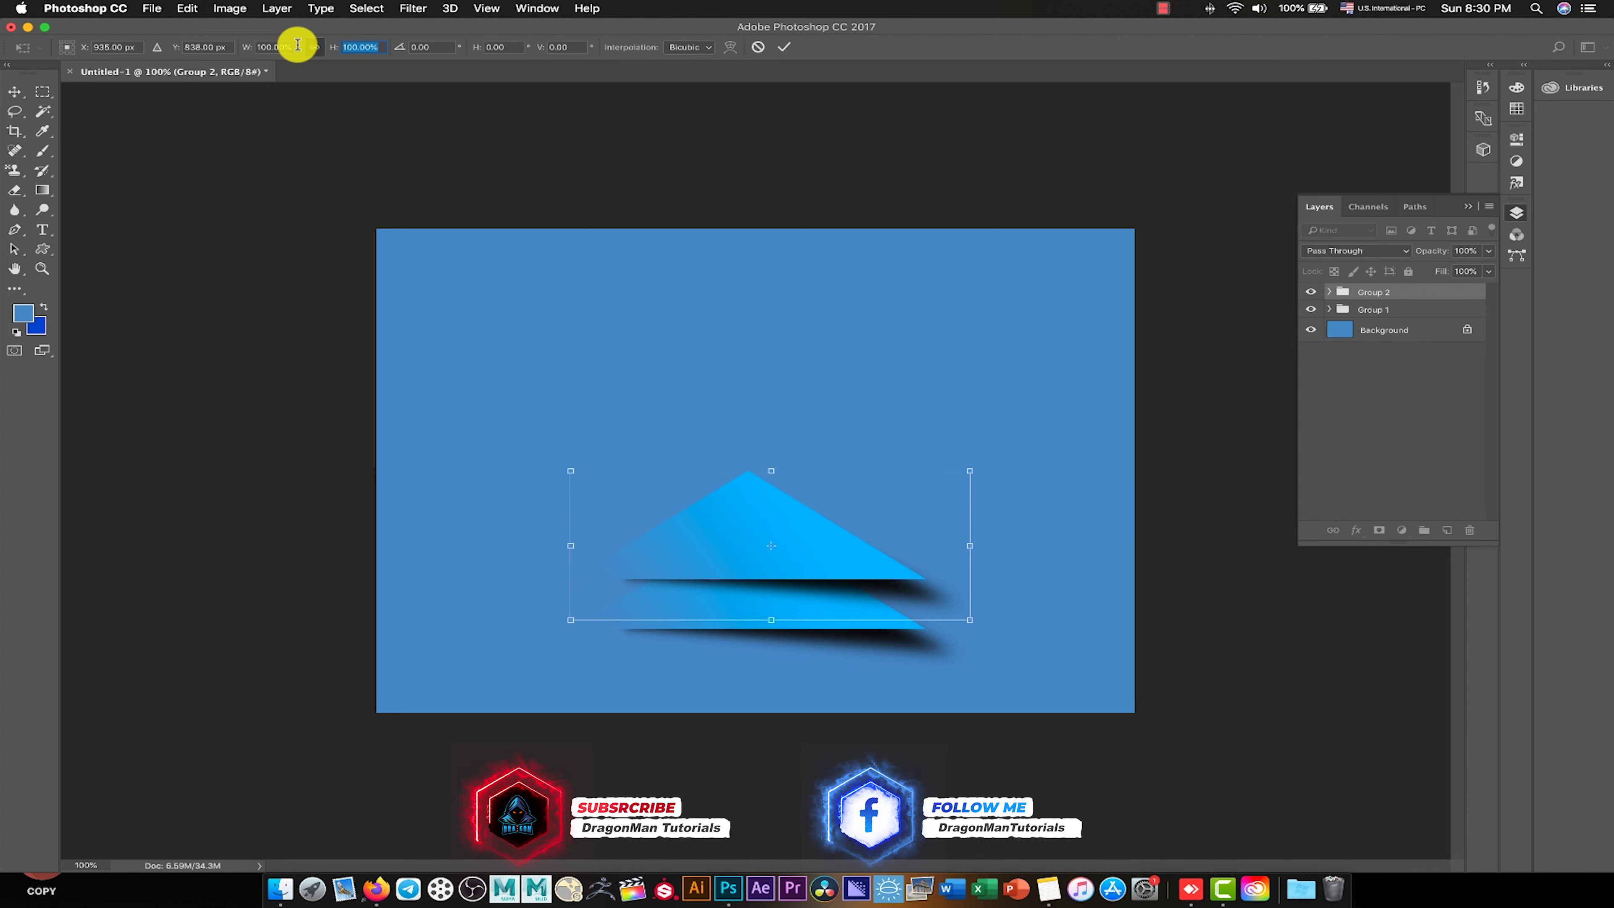
pyautogui.write('80')
pyautogui.press('Tab')
pyautogui.press('Return')
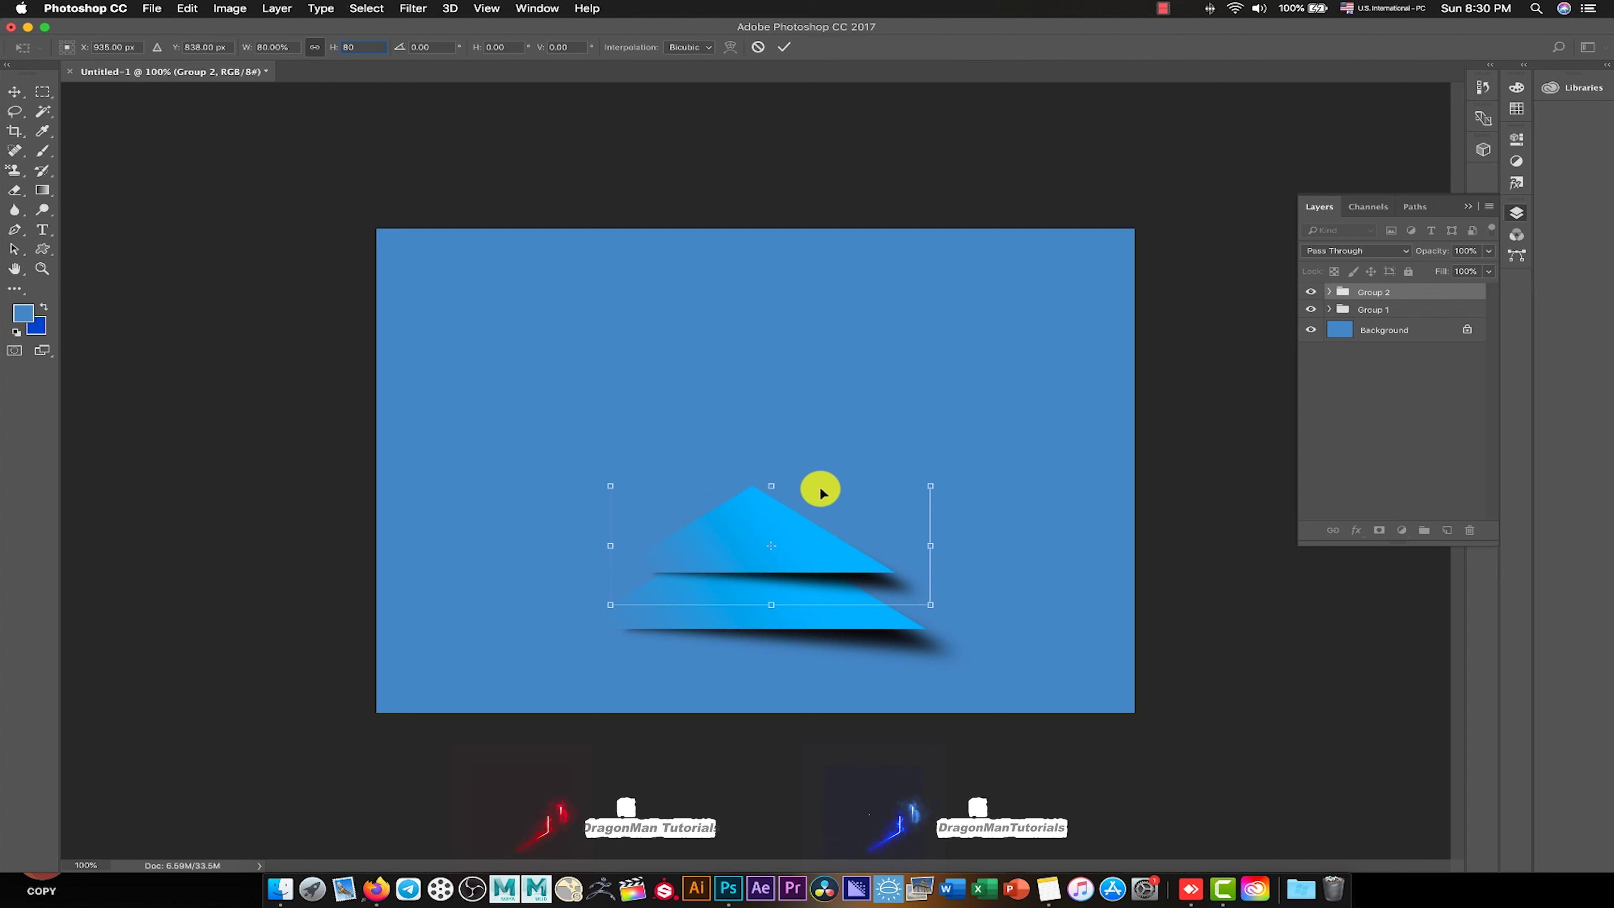
# Flip the copy horizontally, shift it slightly left, and commit the transform.
pyautogui.rightClick(831, 529)
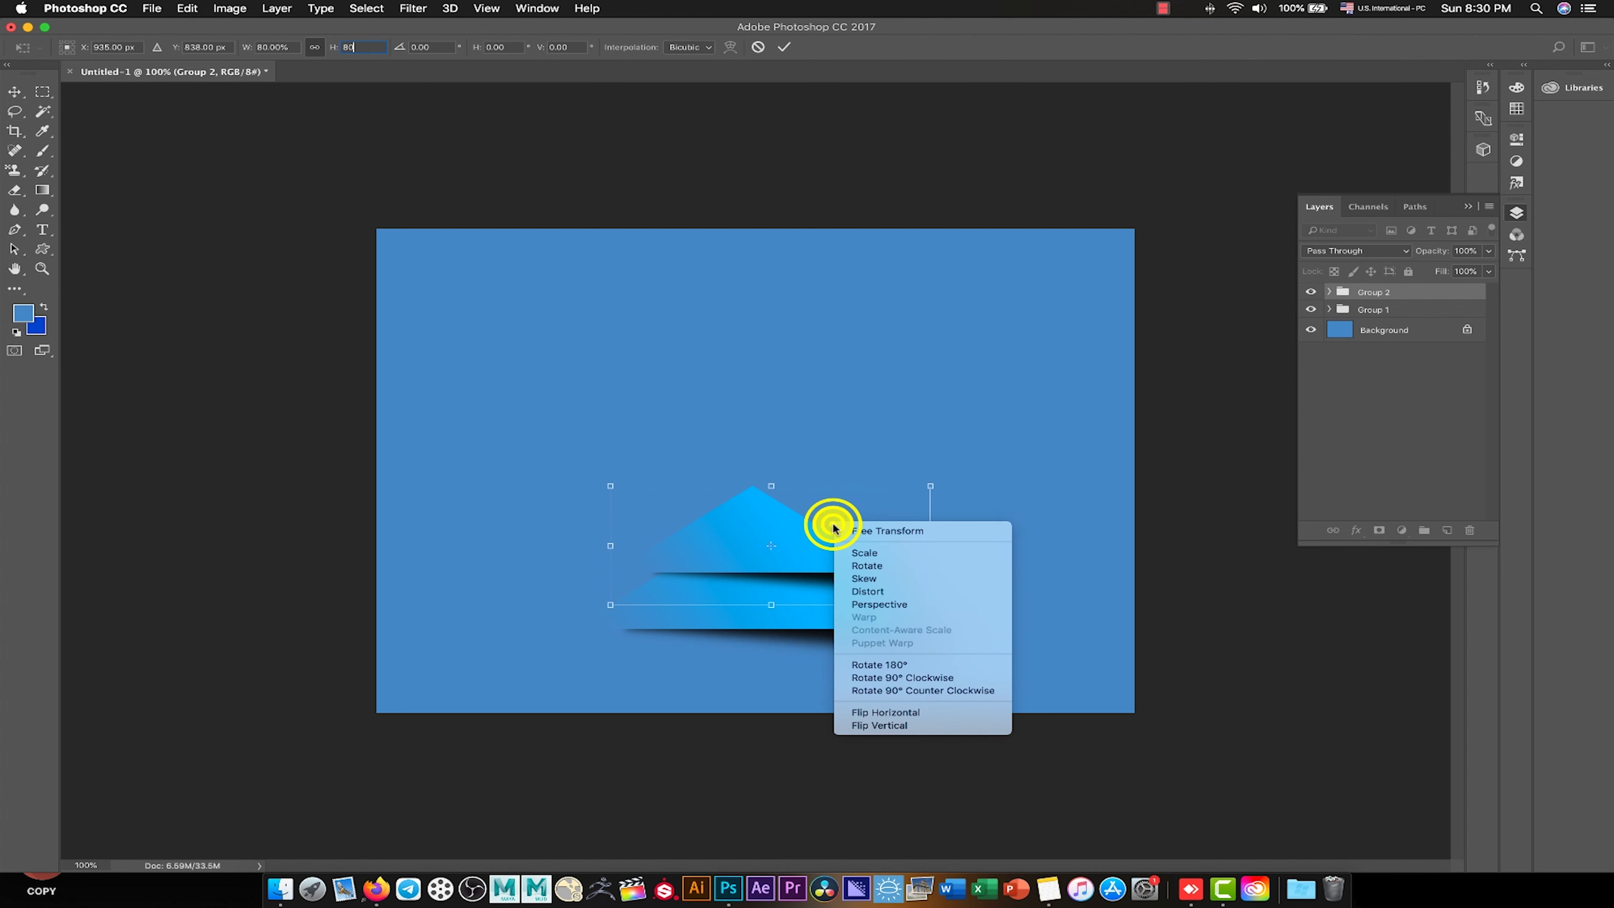
pyautogui.click(915, 714)
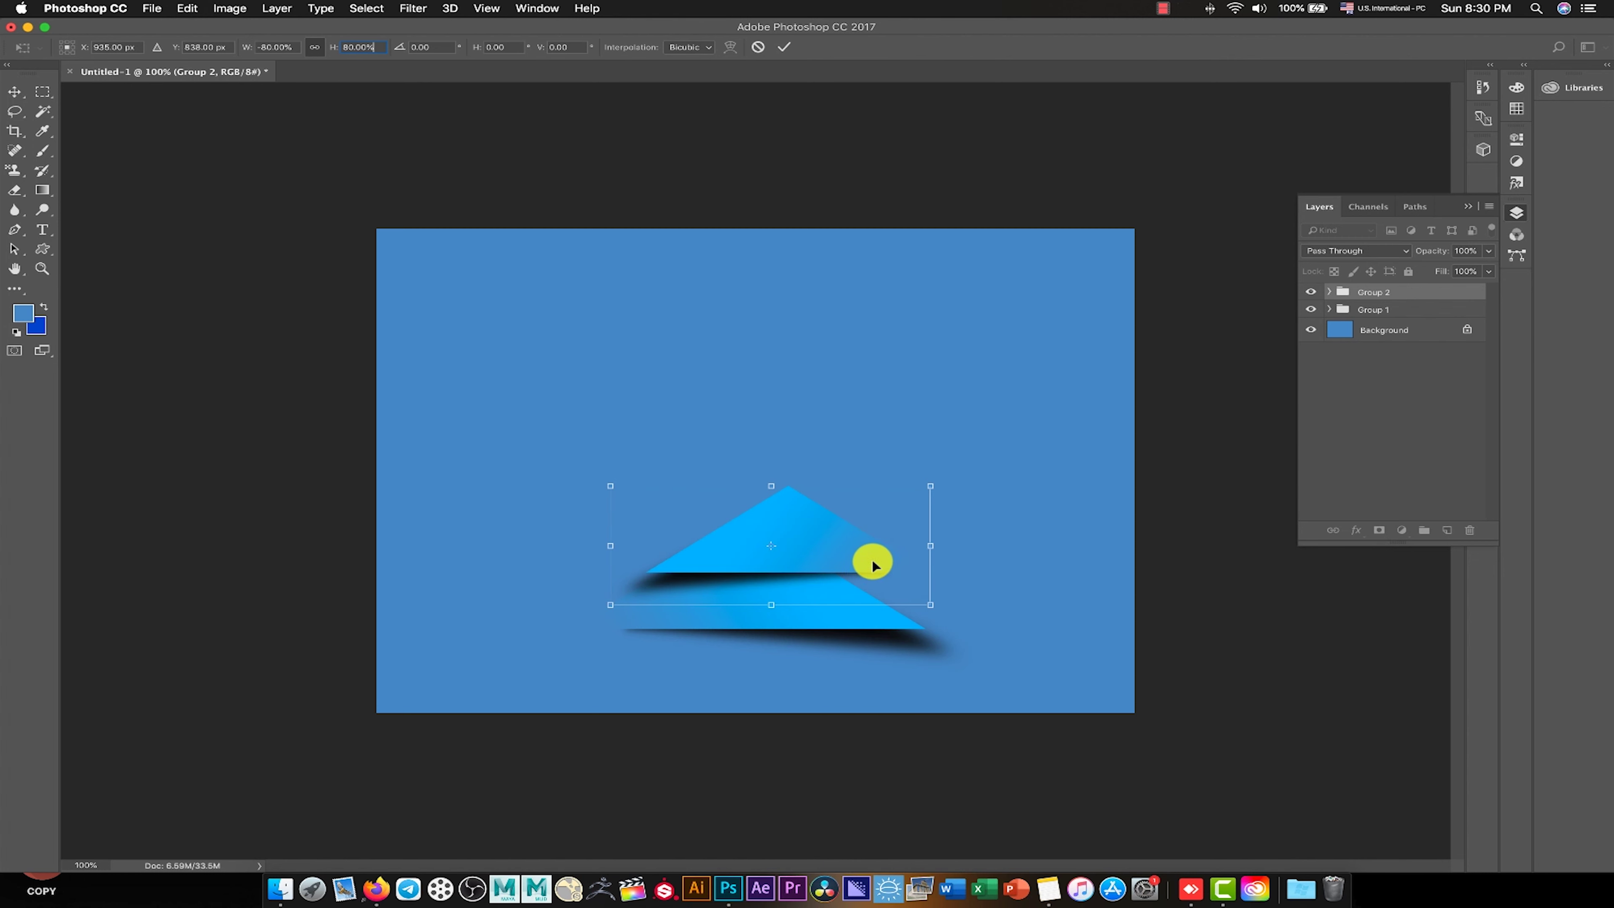
pyautogui.moveTo(873, 564); pyautogui.dragTo(846, 563)
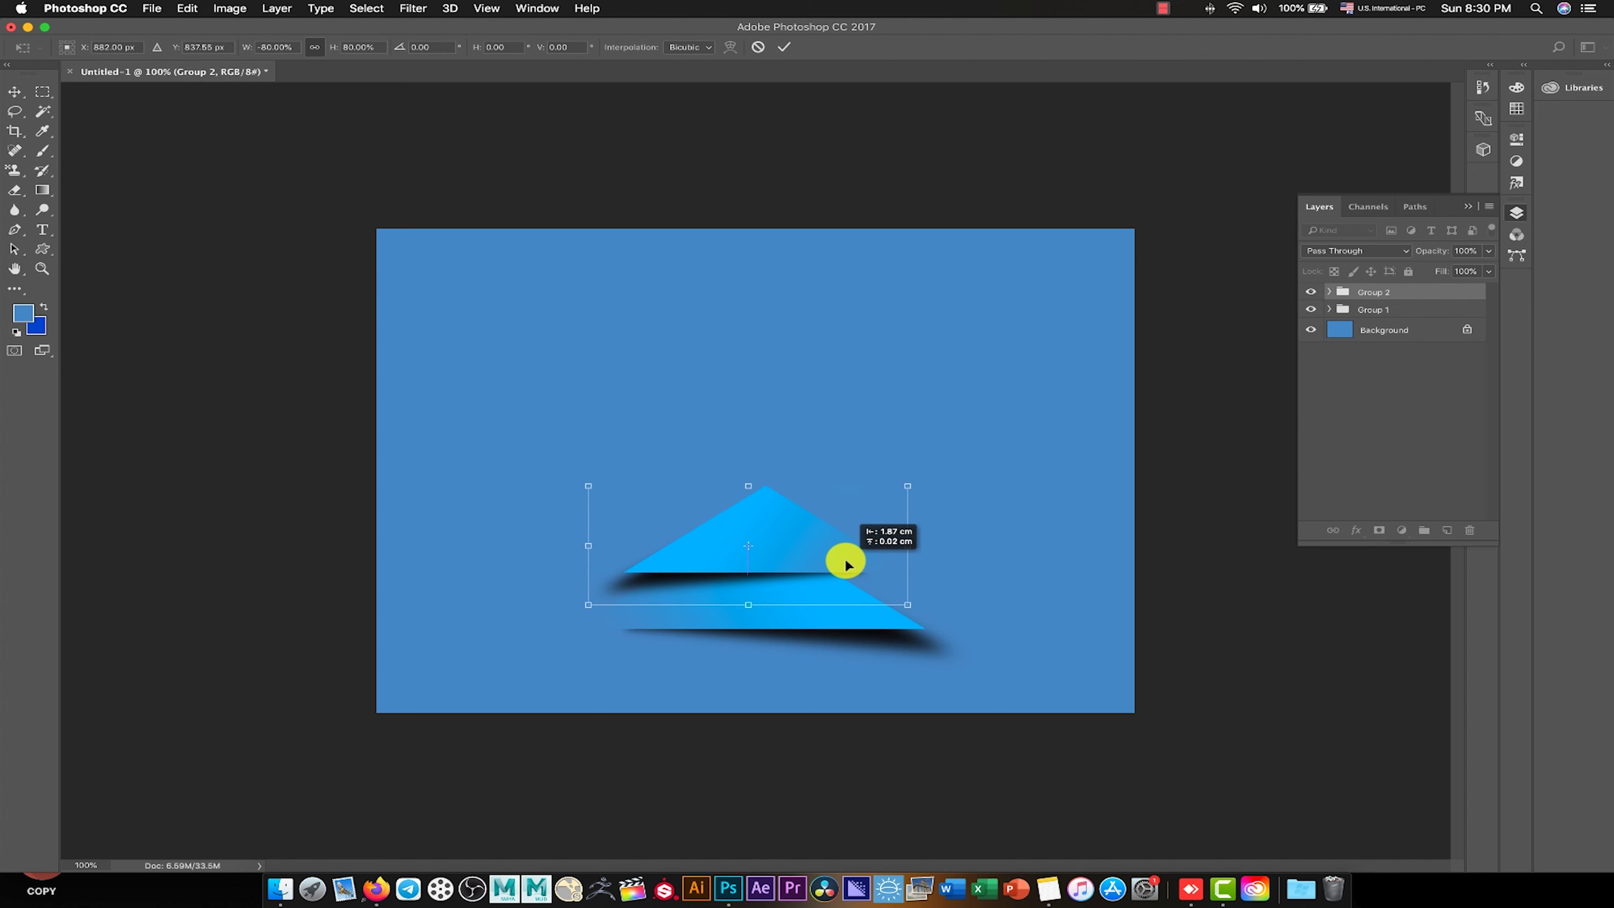
pyautogui.moveTo(846, 564); pyautogui.dragTo(846, 565)
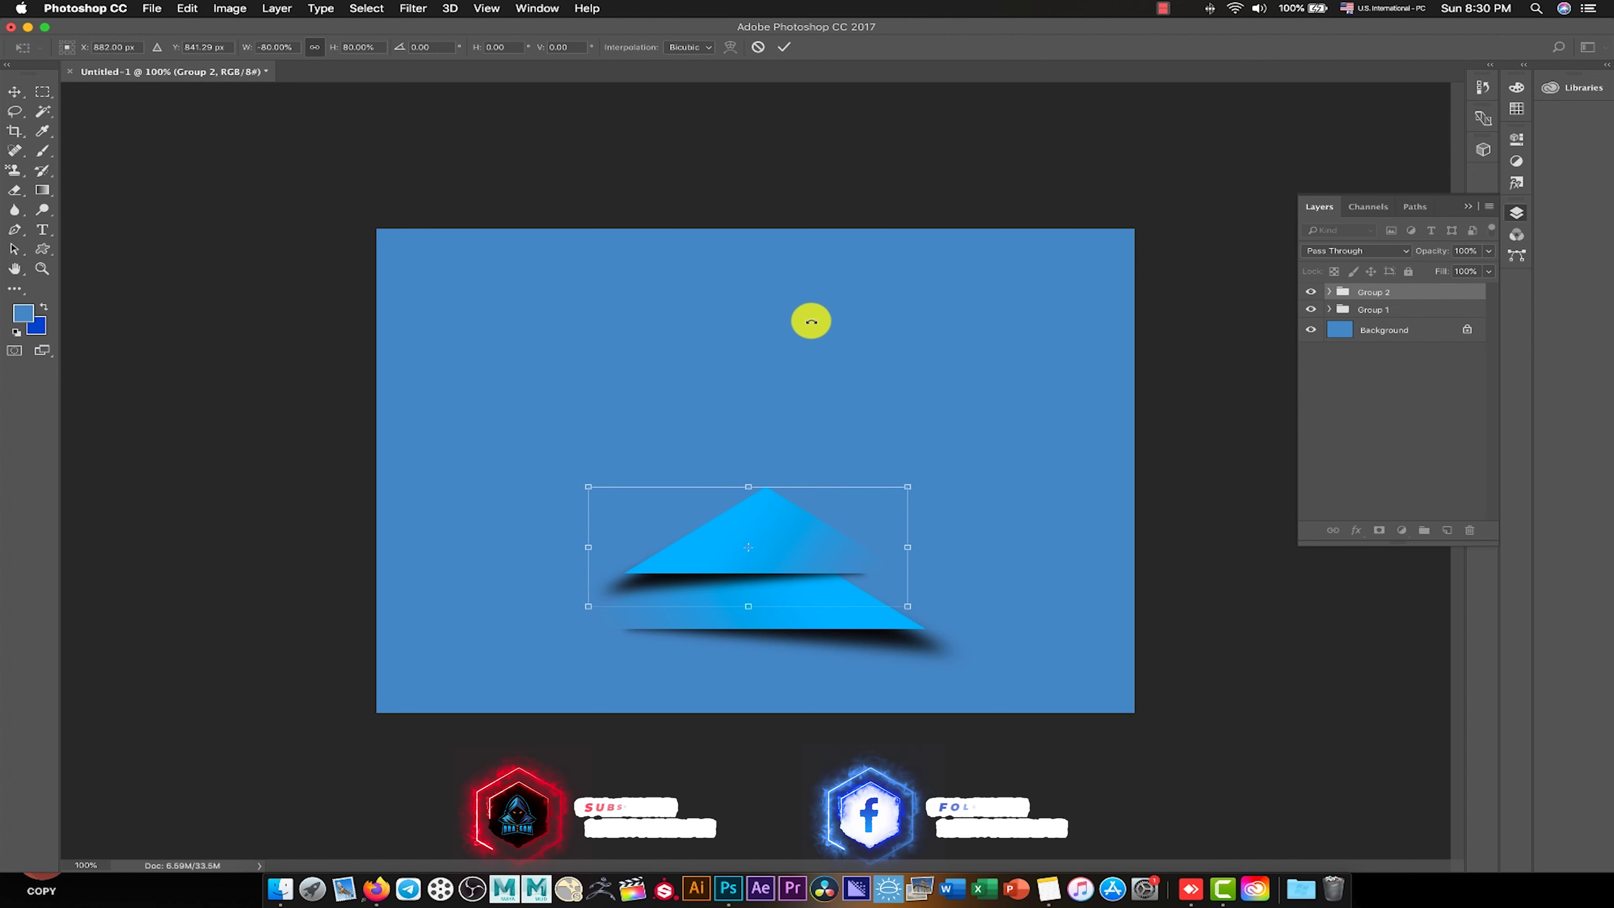
pyautogui.click(784, 46)
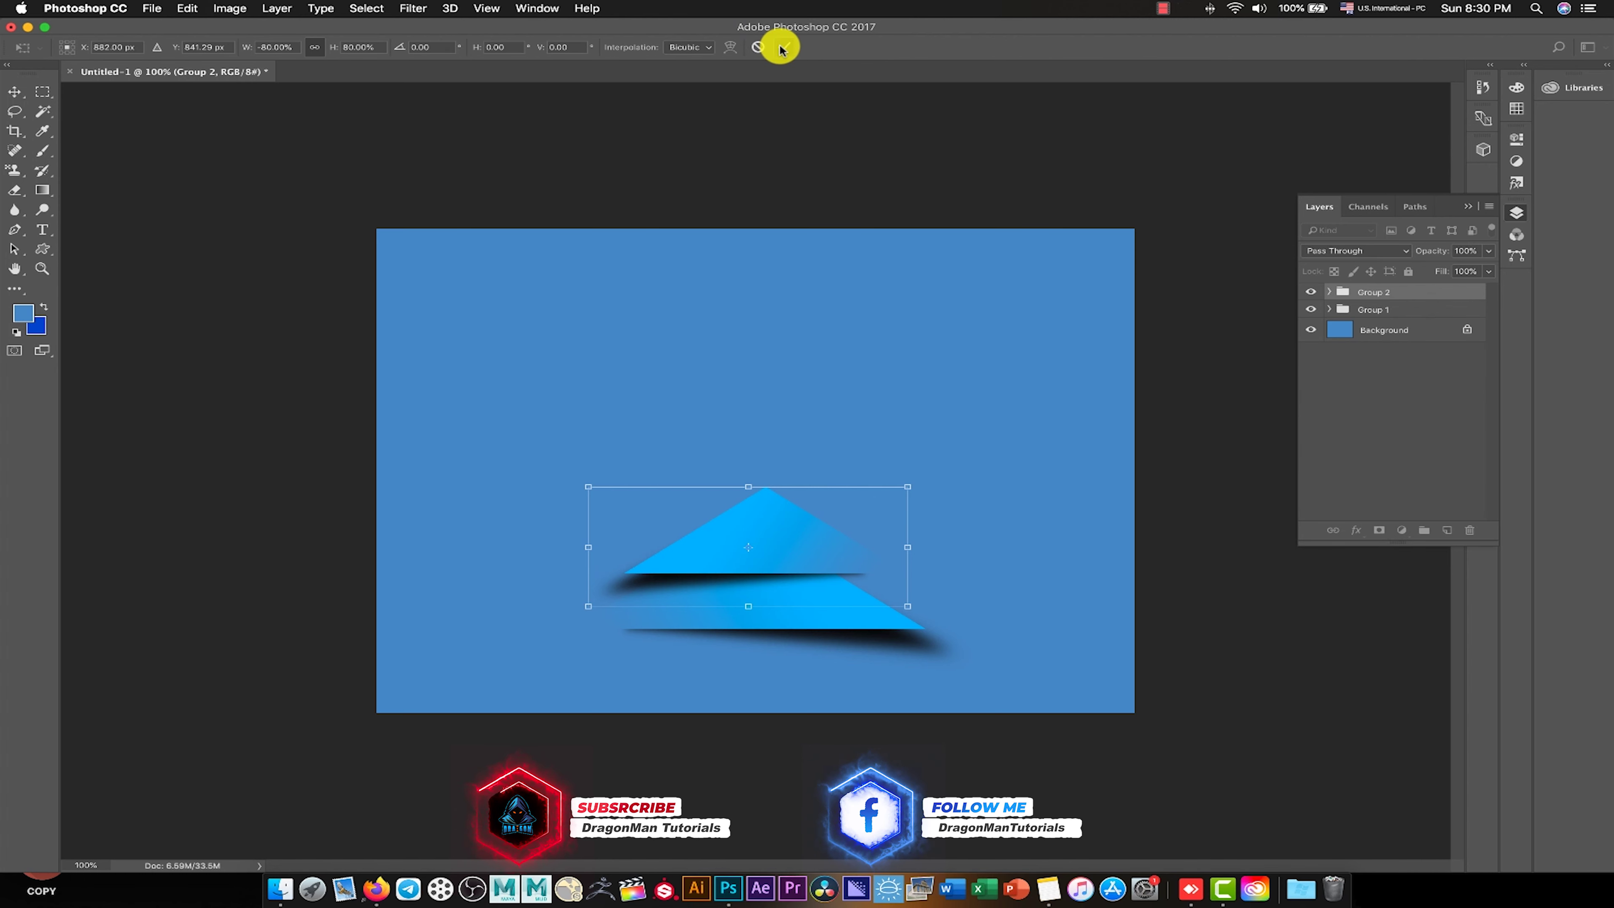
pyautogui.click(321, 9)
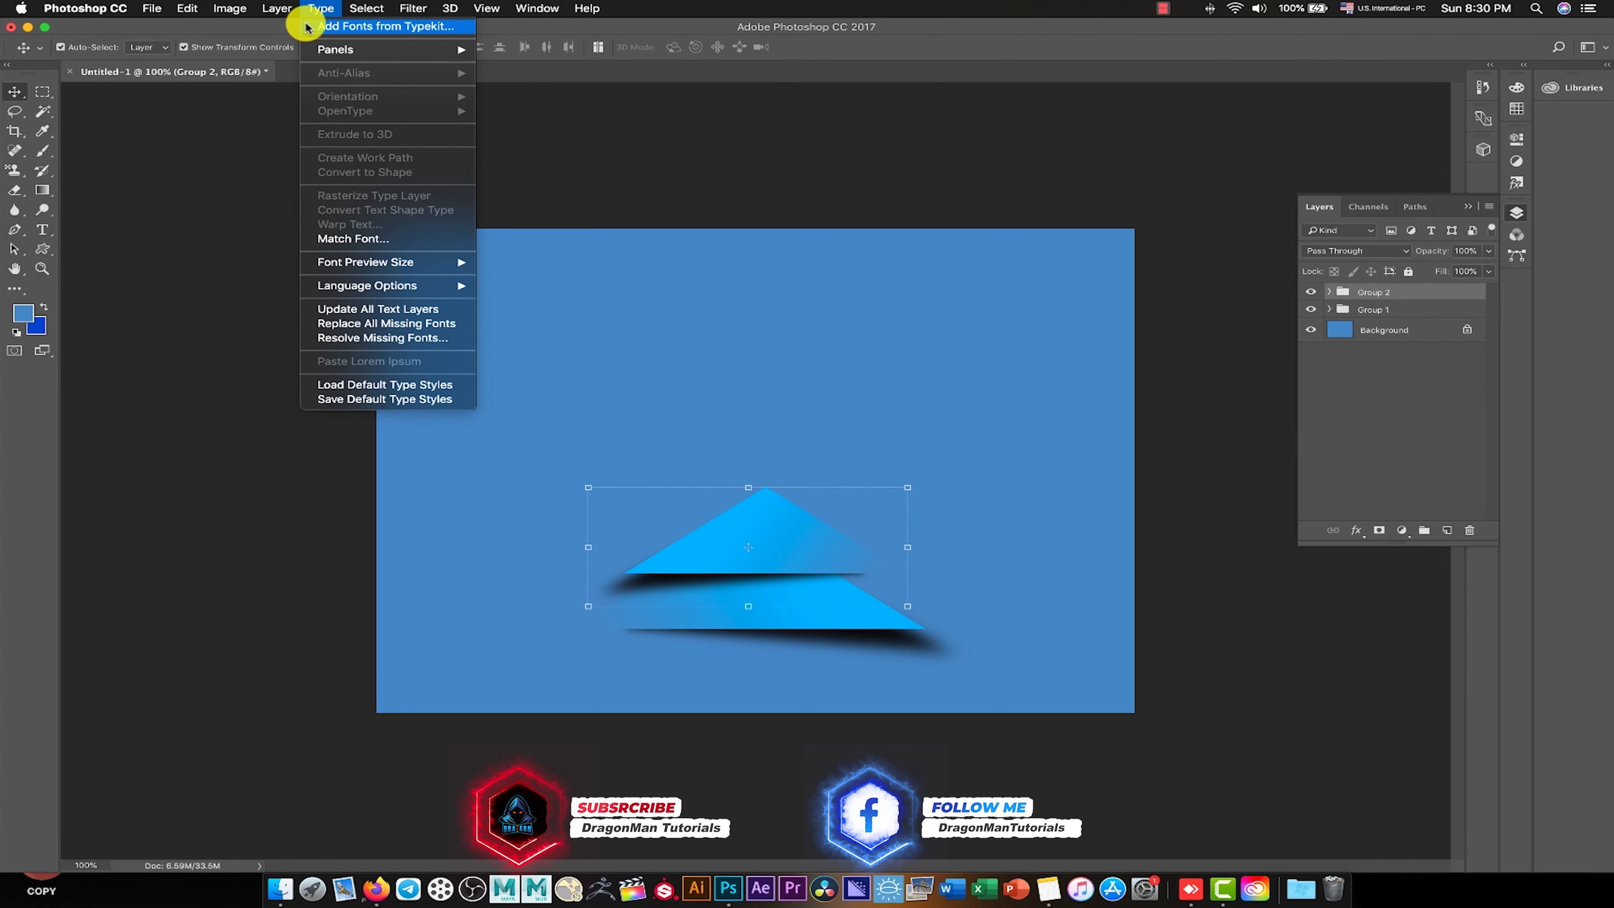
# Duplicate Group 2 as Group 3 and drag it above the second tier.
pyautogui.click(295, 40)
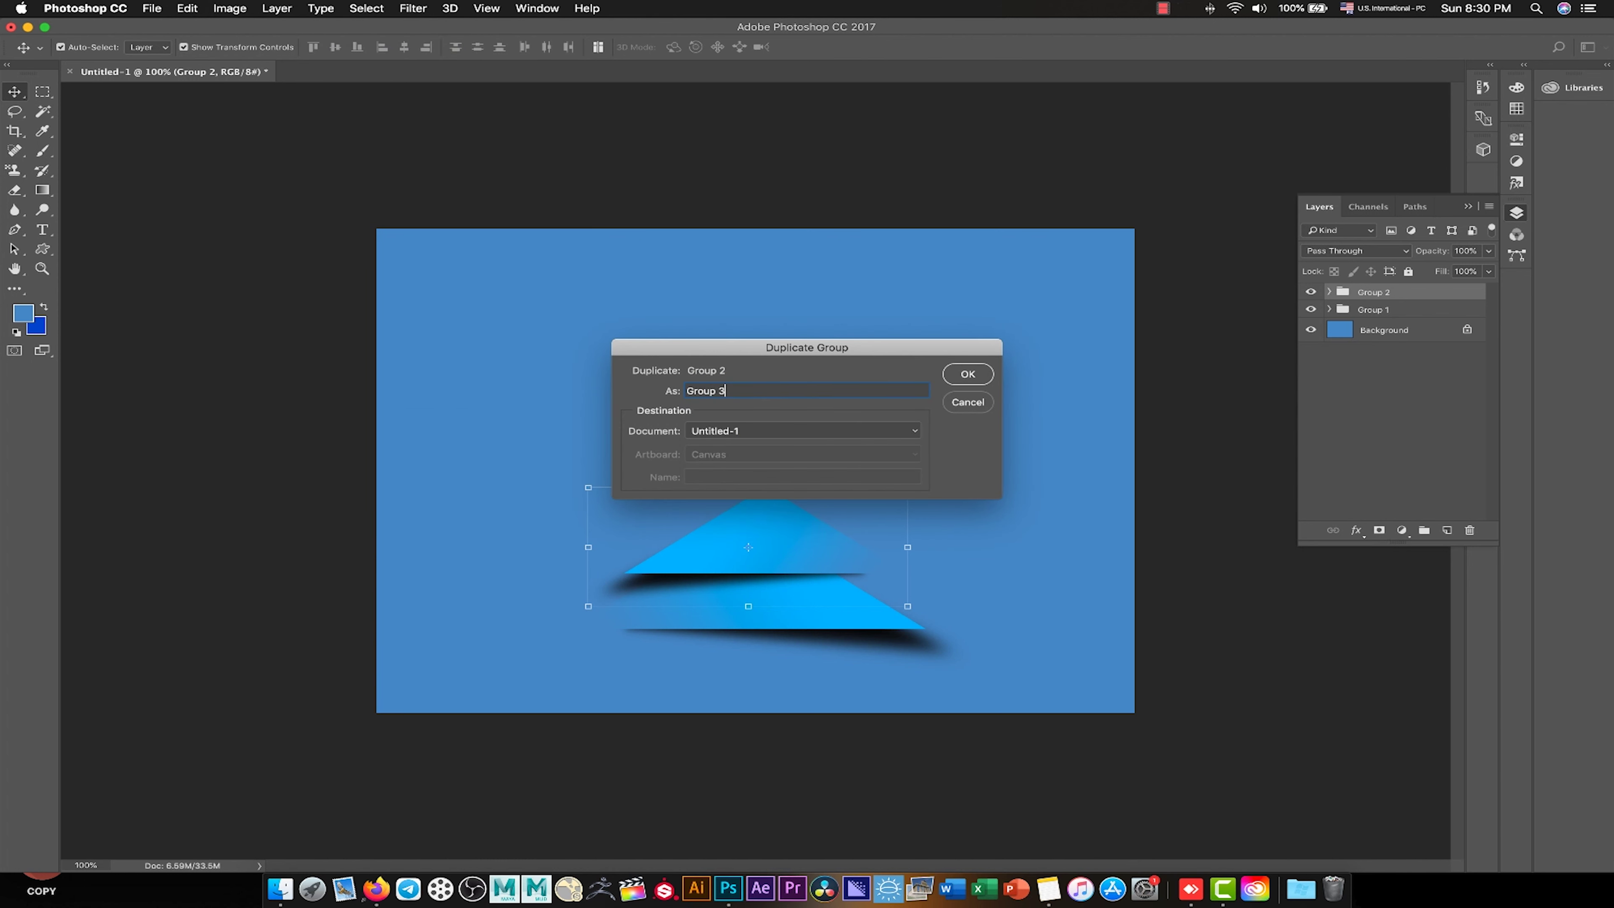
pyautogui.press('Return')
pyautogui.click(188, 9)
pyautogui.click(261, 203)
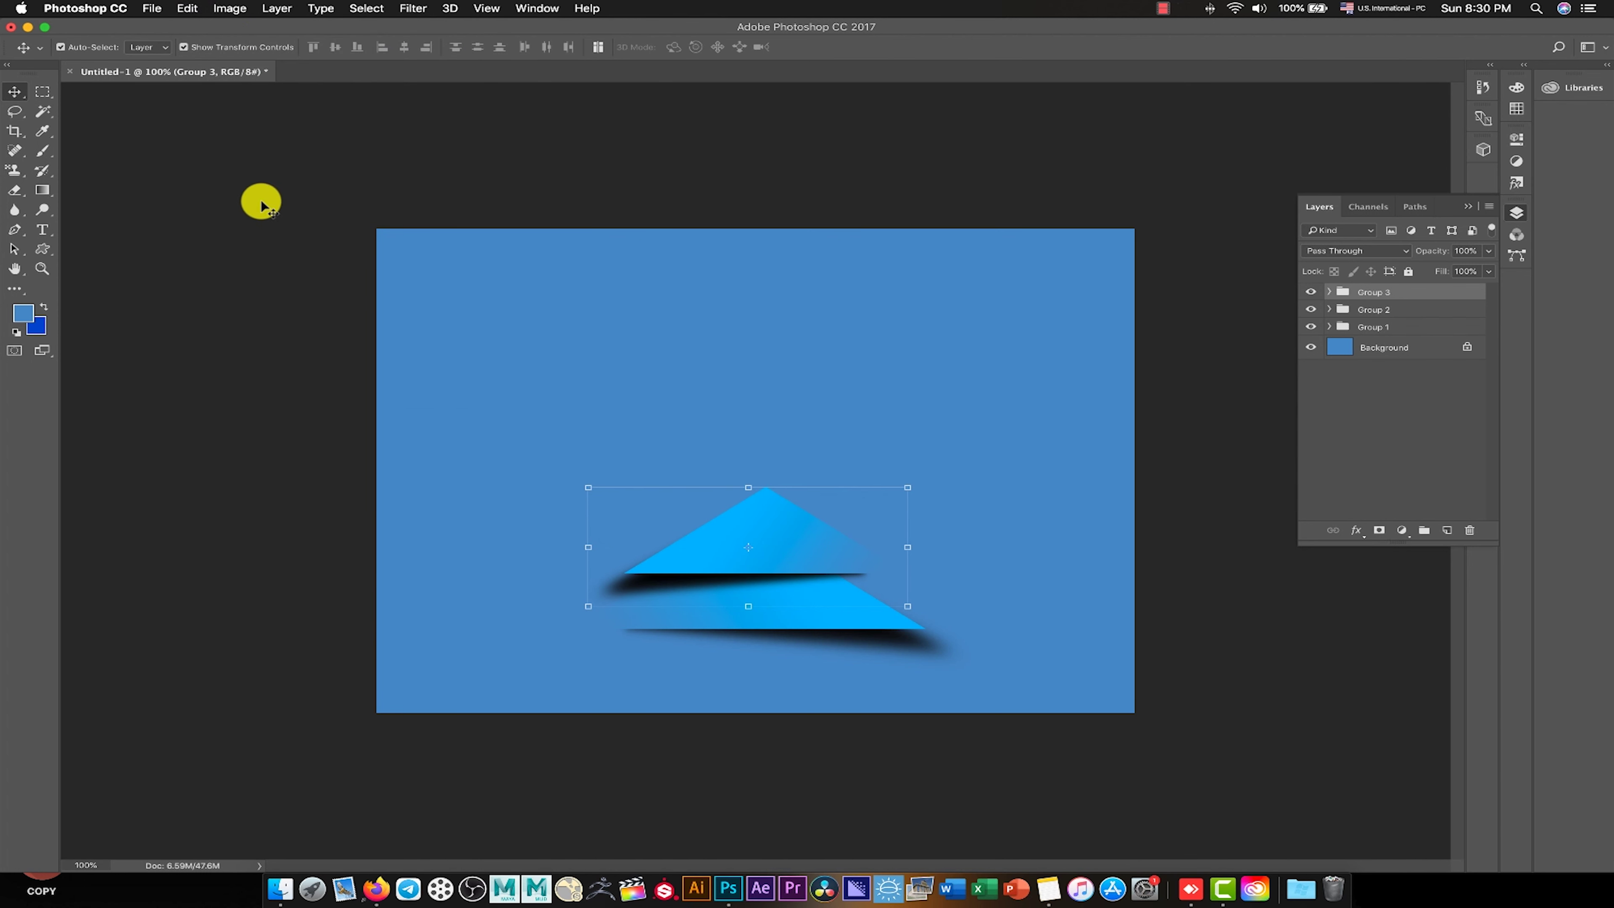
pyautogui.click(185, 8)
pyautogui.click(227, 330)
pyautogui.moveTo(776, 544); pyautogui.dragTo(782, 501)
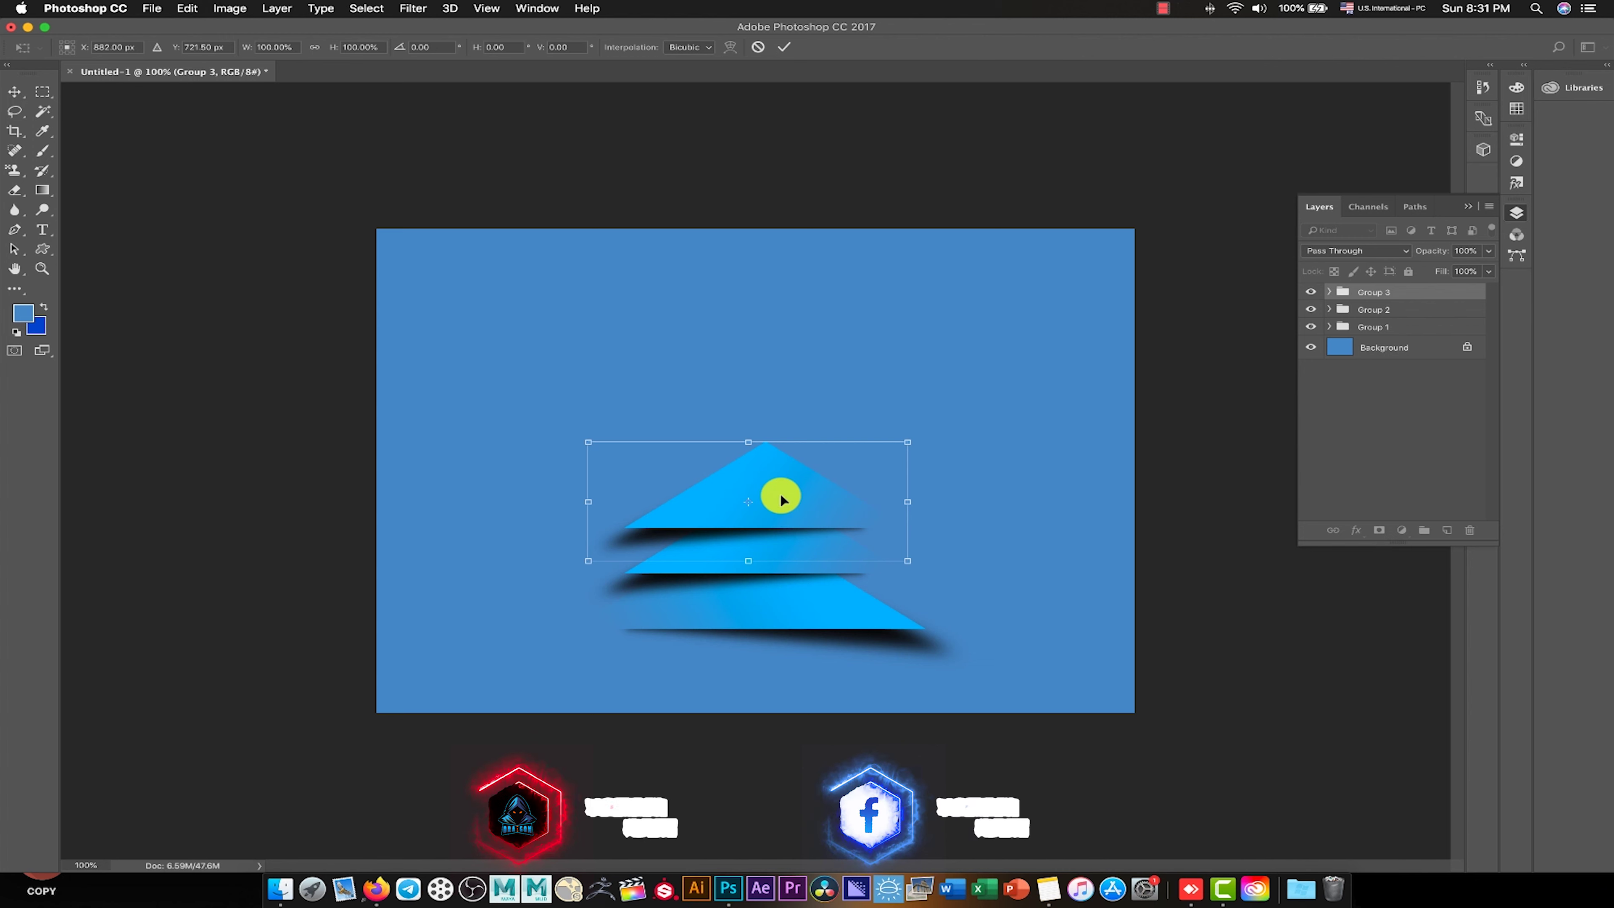
# Scale Group 3 proportionally to 80%, flip it horizontally, and commit.
pyautogui.click(314, 47)
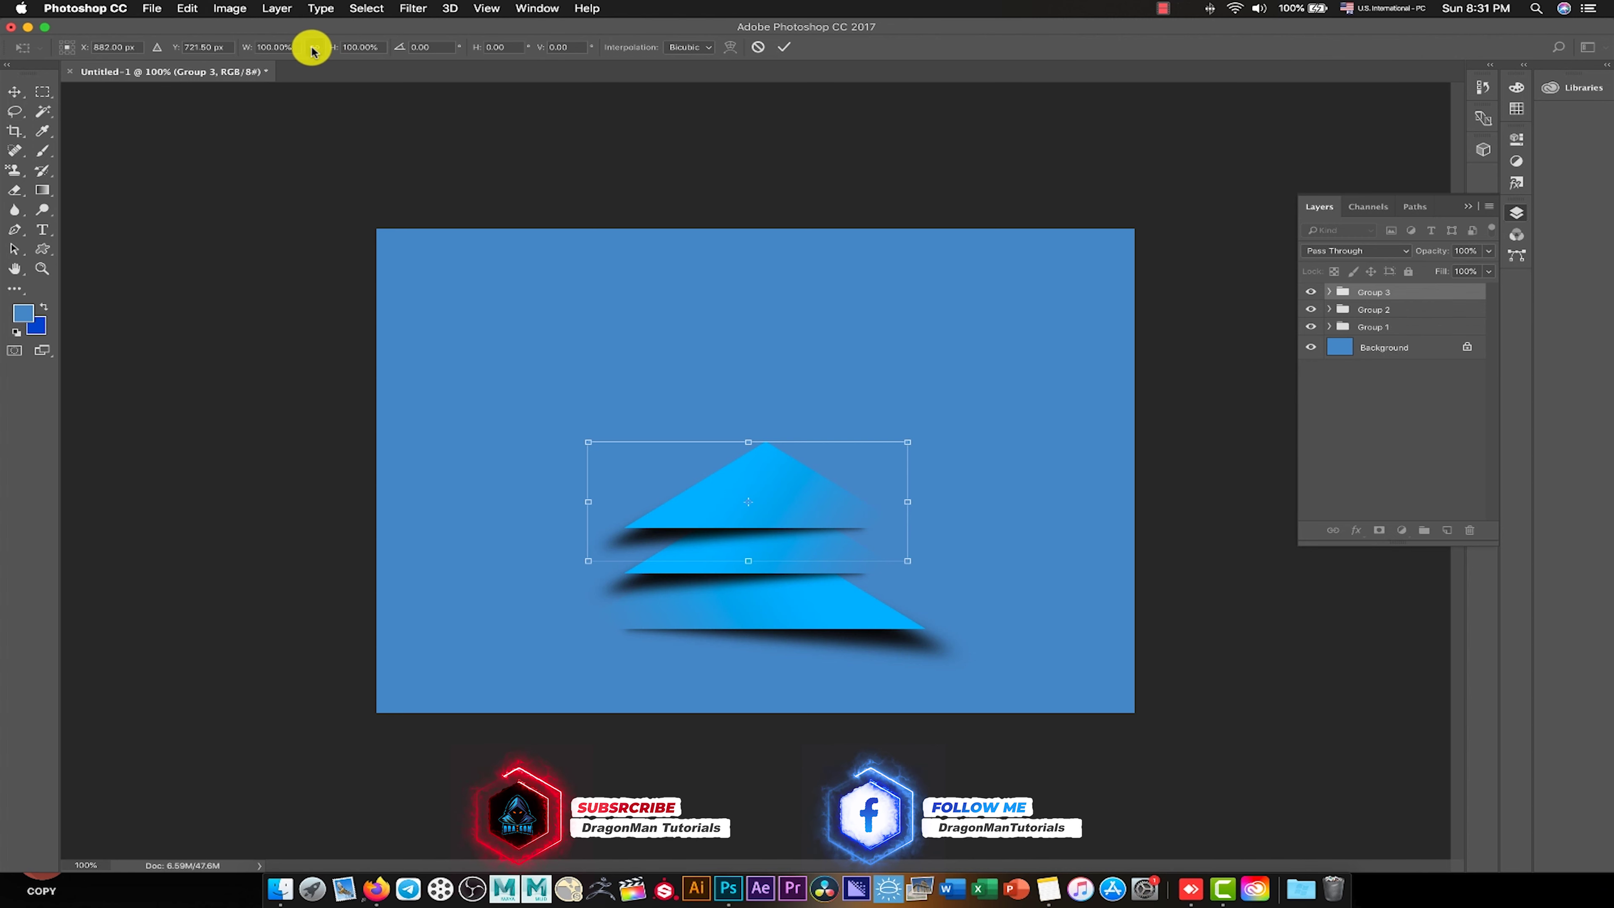
pyautogui.doubleClick(376, 48)
pyautogui.write('80')
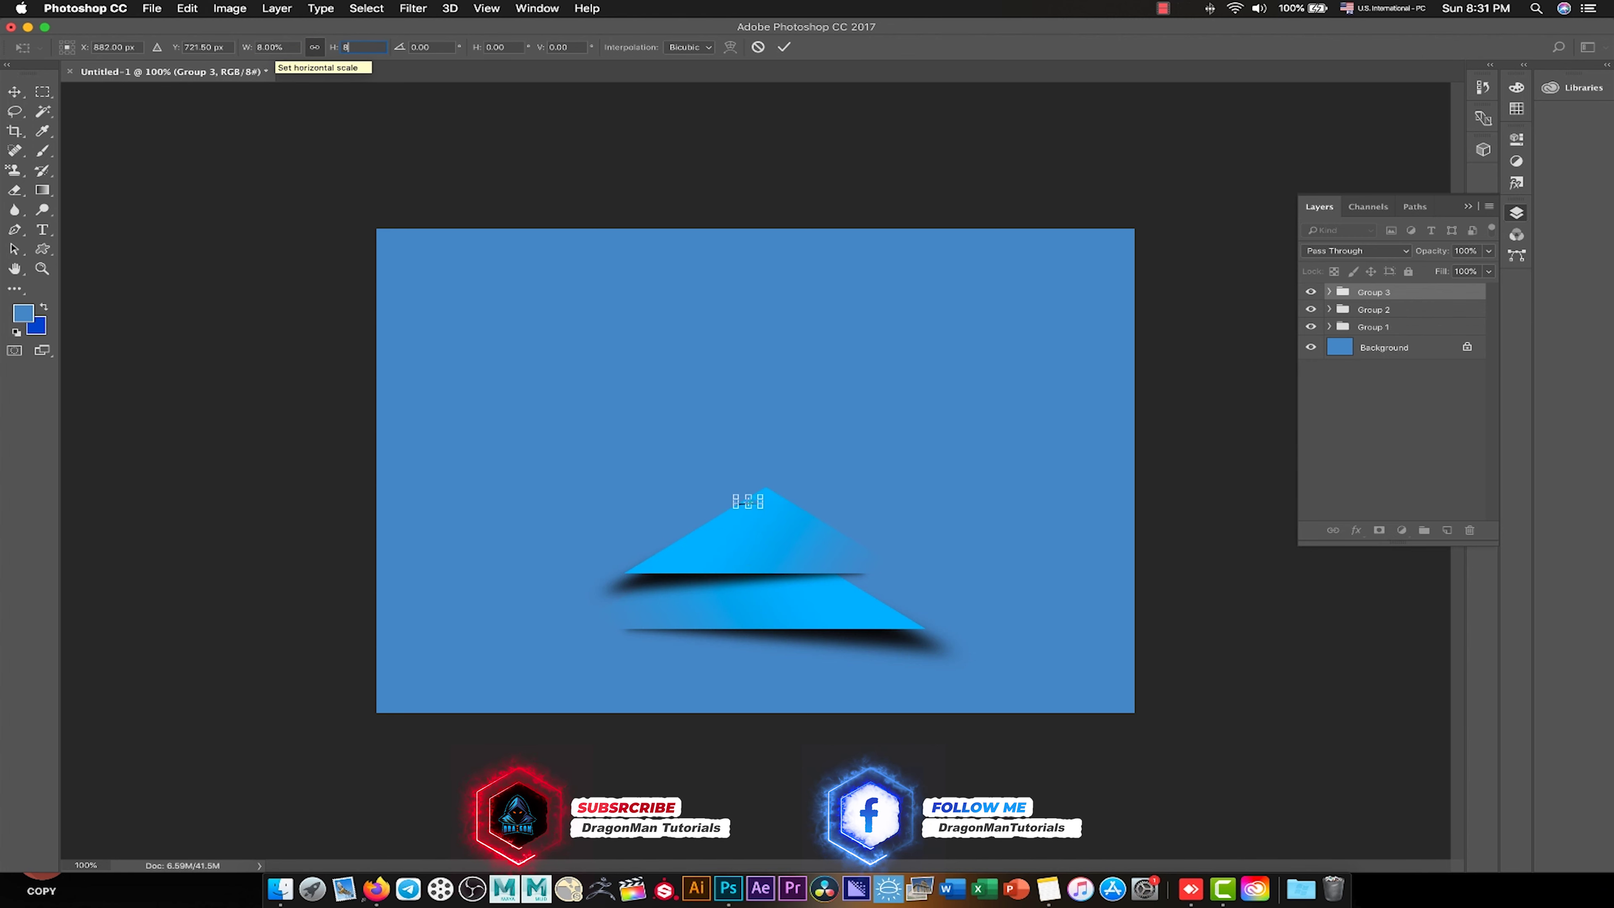
pyautogui.rightClick(805, 501)
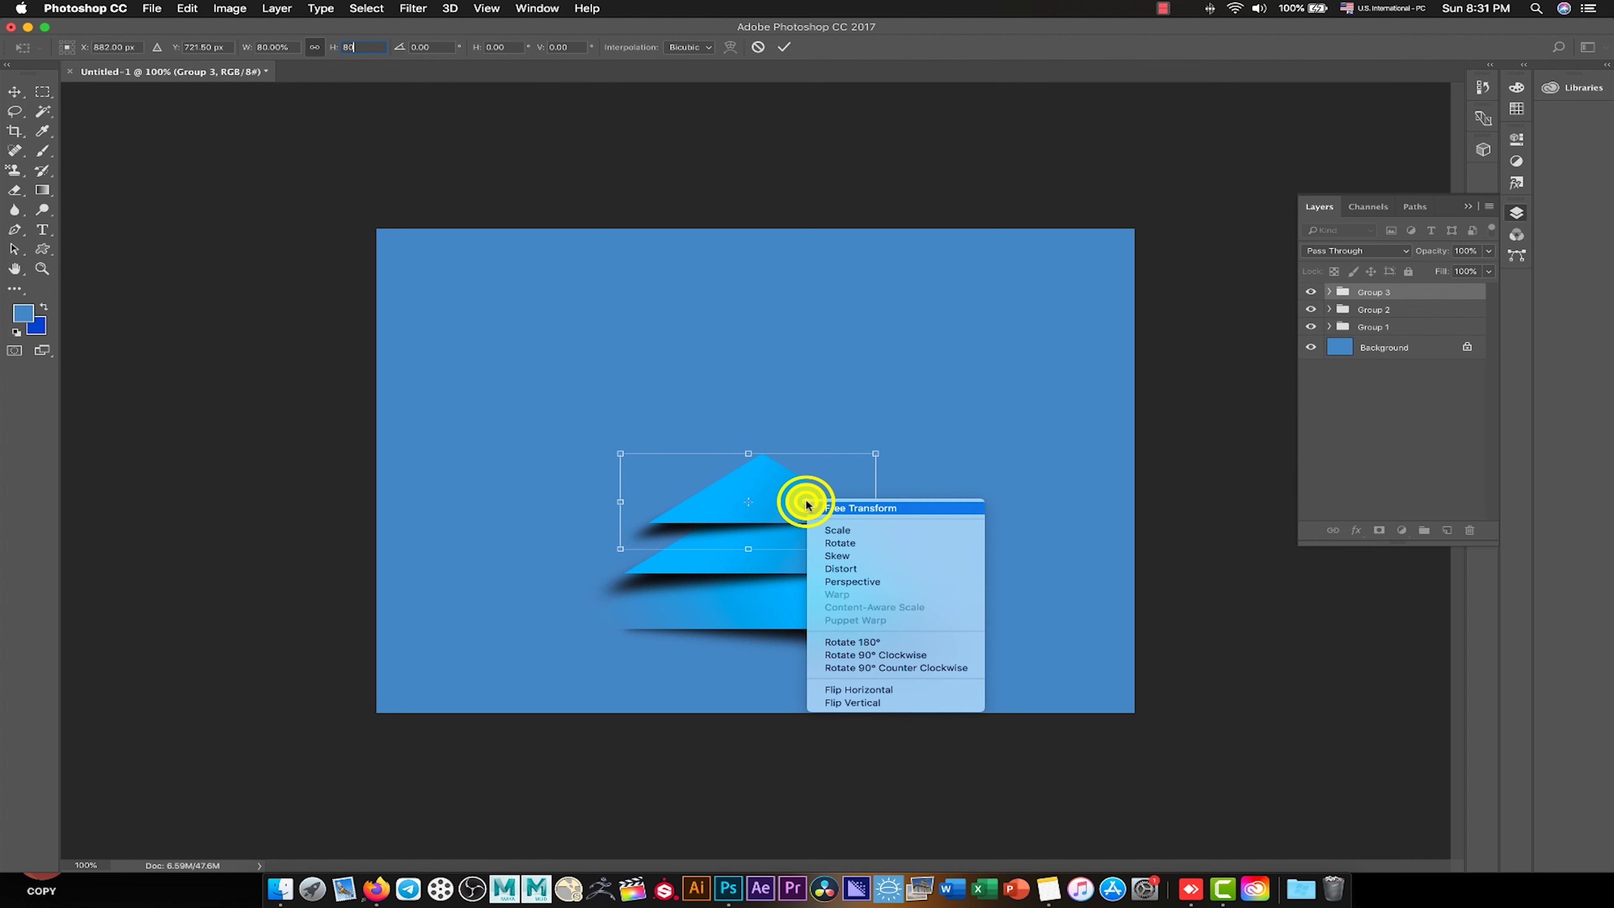
pyautogui.click(902, 694)
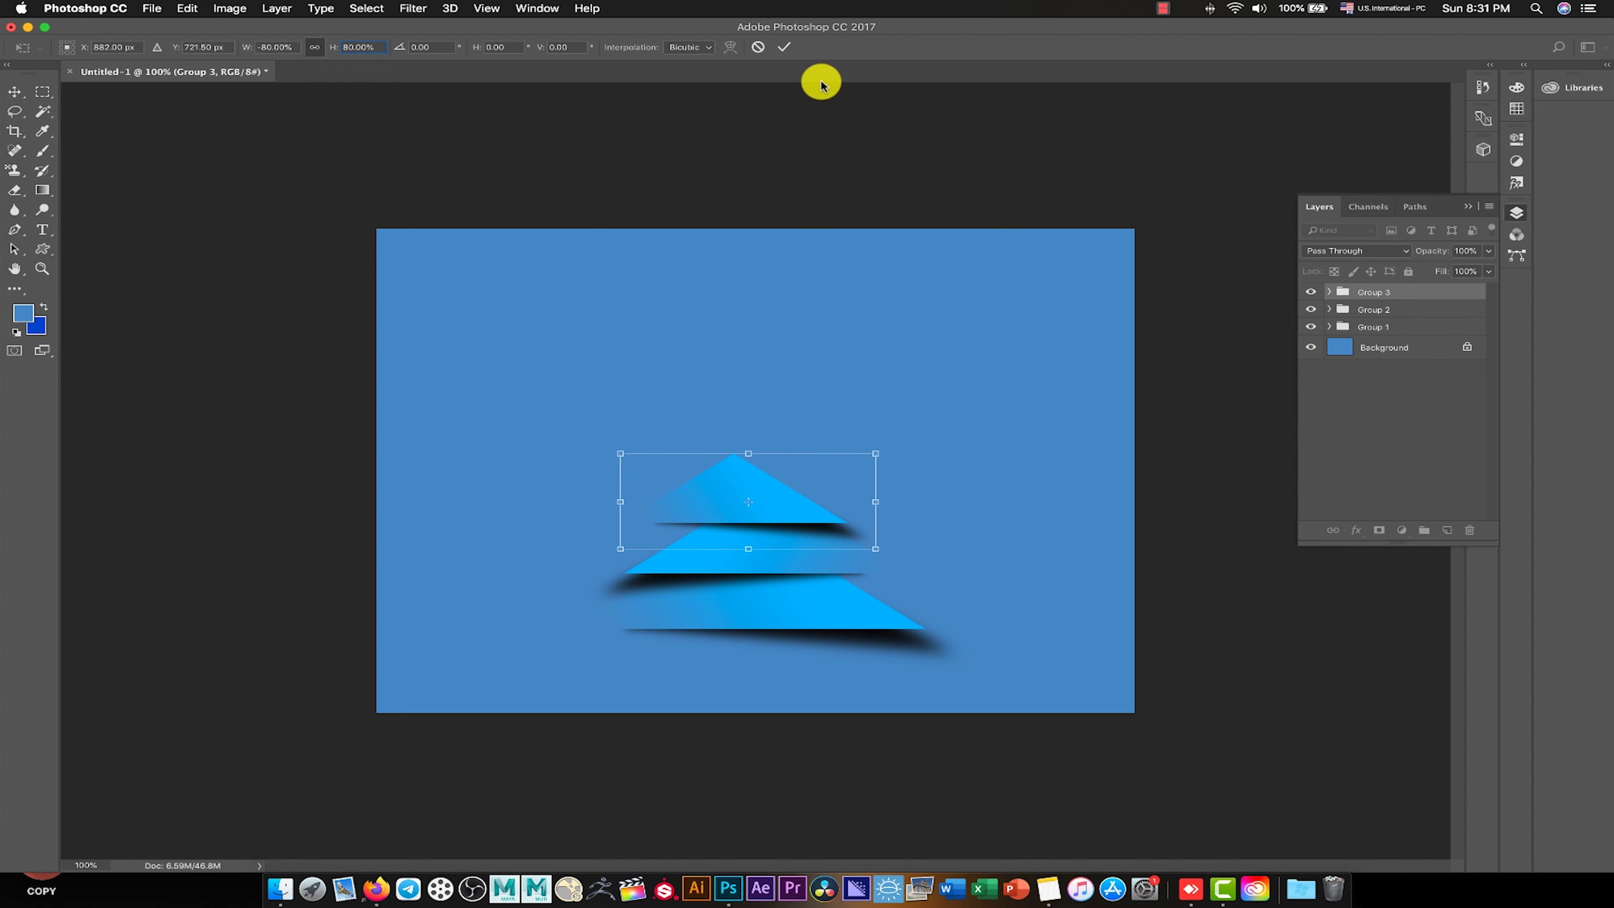
pyautogui.click(786, 48)
# Duplicate Group 3 as 'Group 4' and drag it upward.
pyautogui.click(280, 9)
pyautogui.click(280, 9)
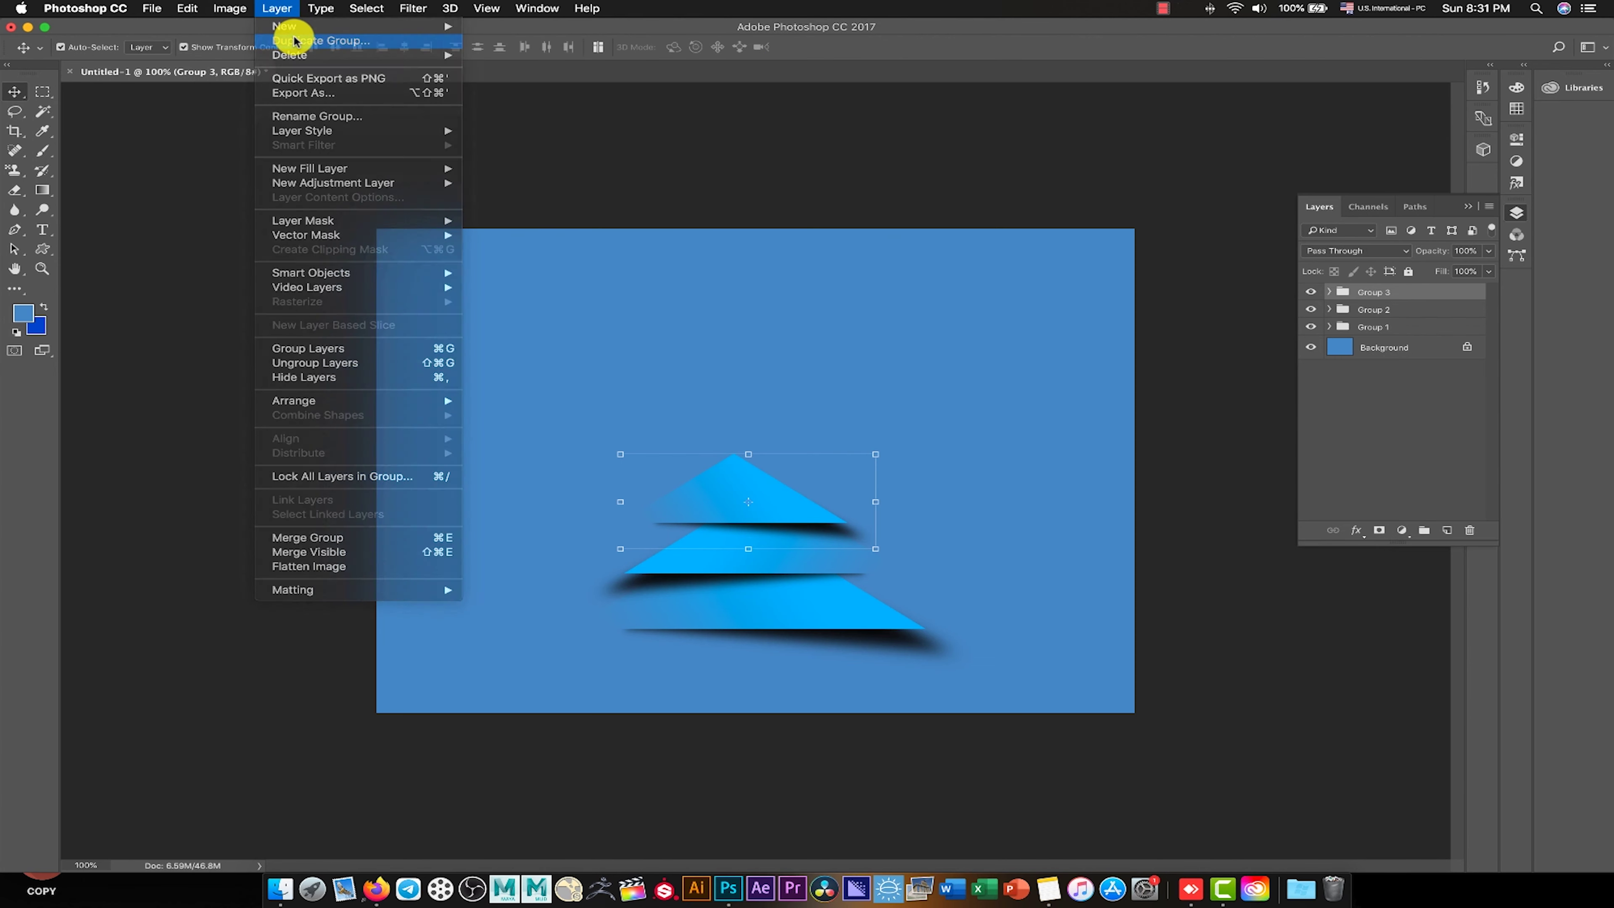
pyautogui.click(294, 41)
pyautogui.write('Group 4')
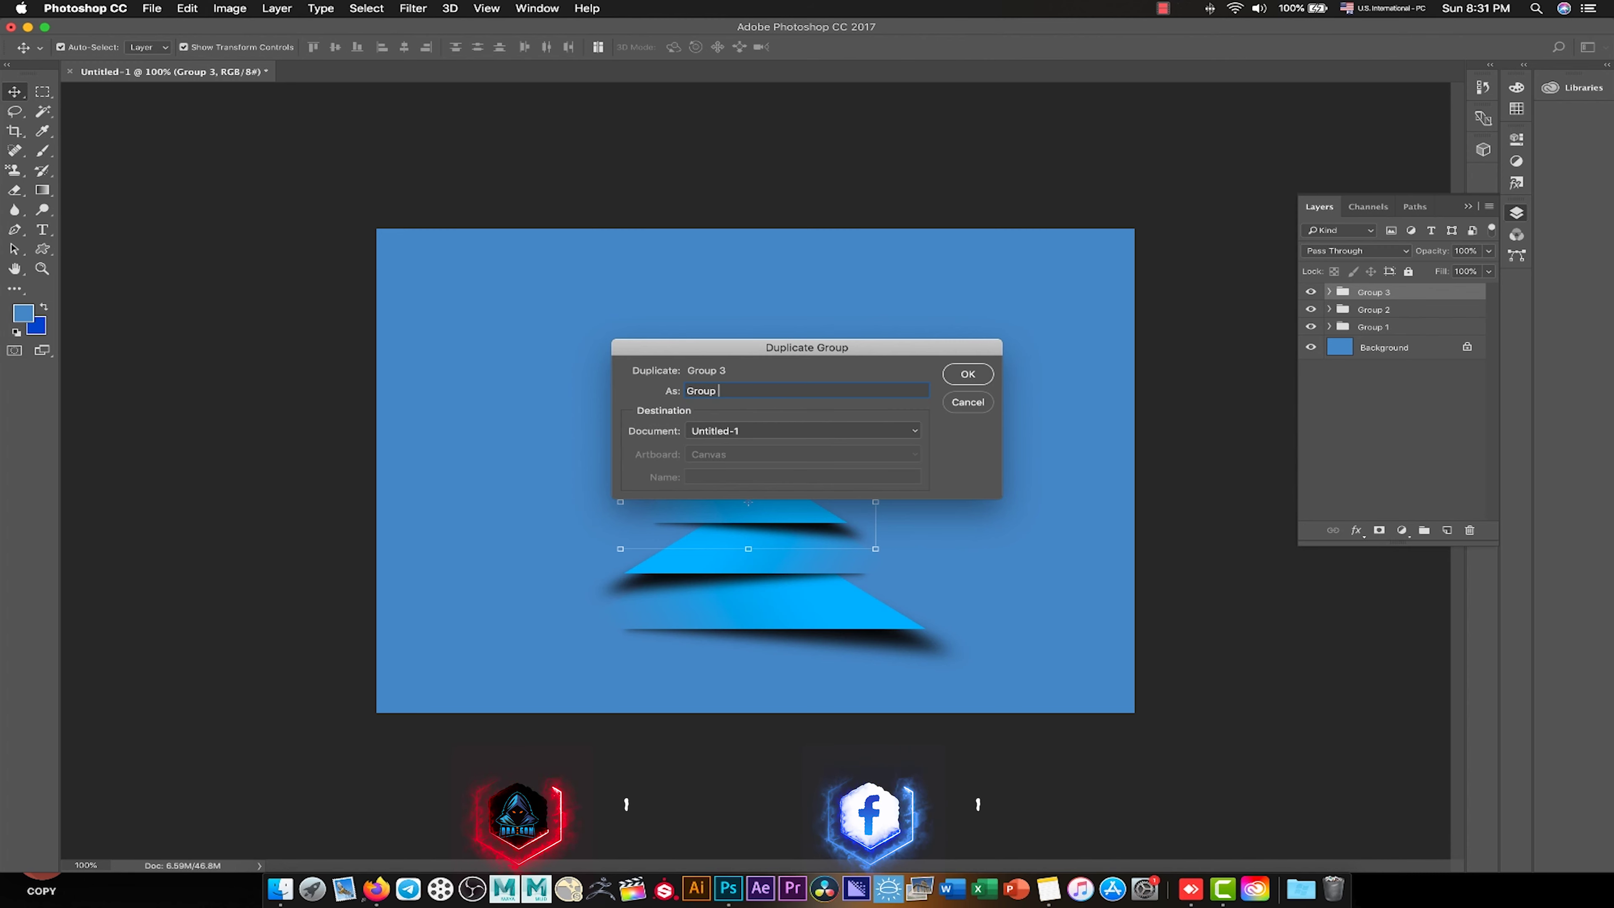
pyautogui.press('Return')
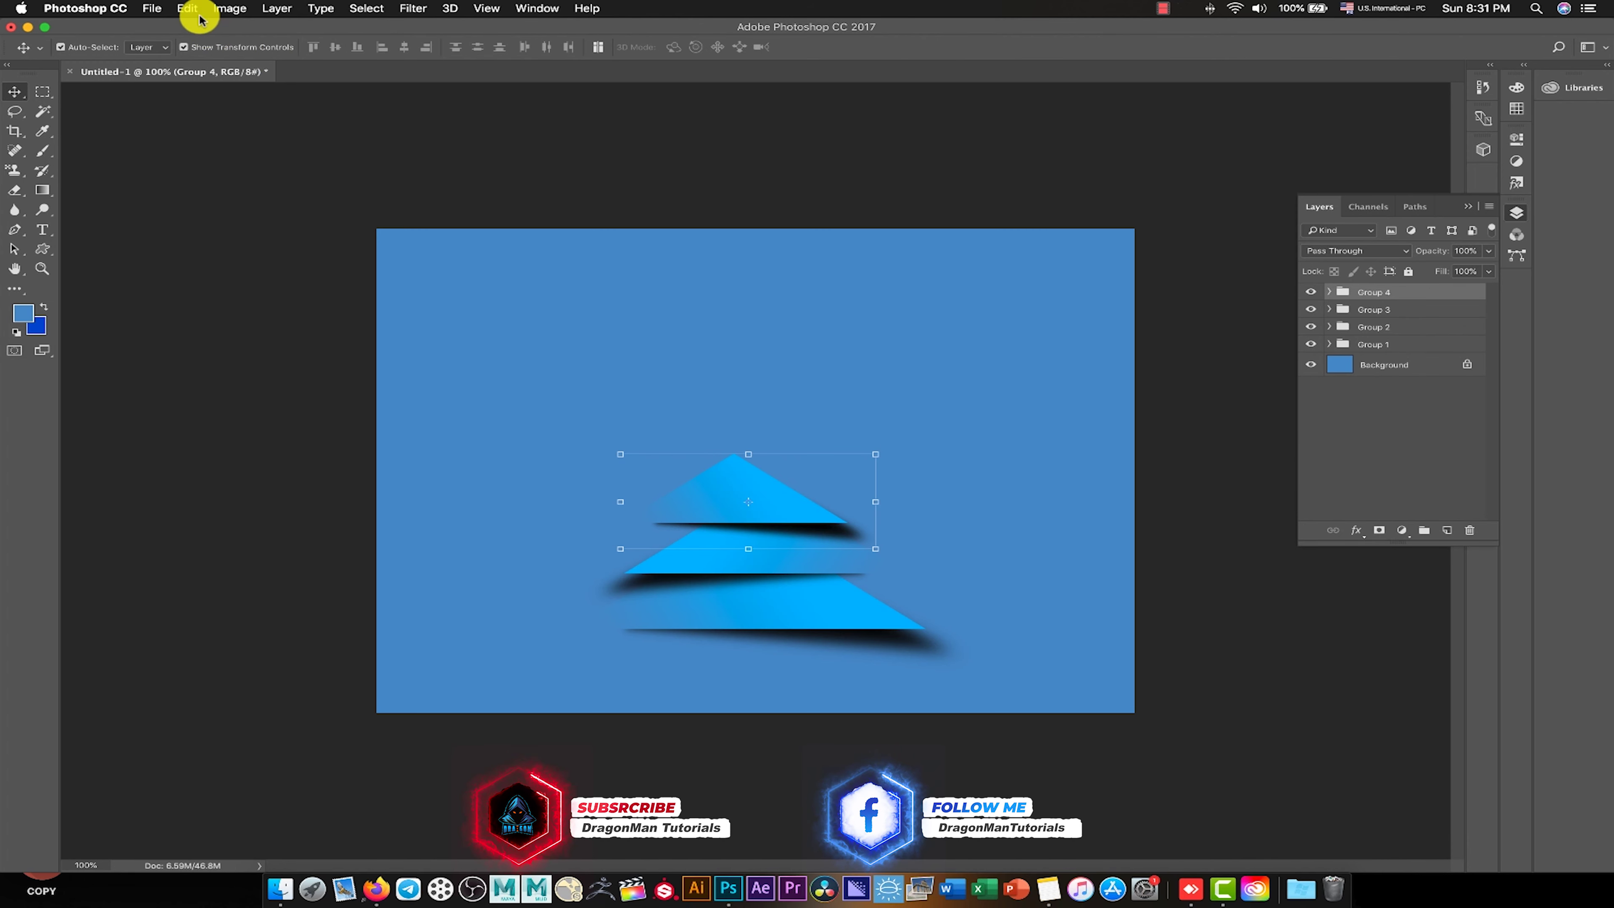
pyautogui.click(187, 8)
pyautogui.click(301, 336)
pyautogui.moveTo(789, 494); pyautogui.dragTo(791, 464)
# Fine-position Group 4, scale it to 80%, flip it horizontally, and commit.
pyautogui.hotkey('shift', 'Up')
pyautogui.hotkey('shift', 'Up')
pyautogui.hotkey('shift', 'Up')
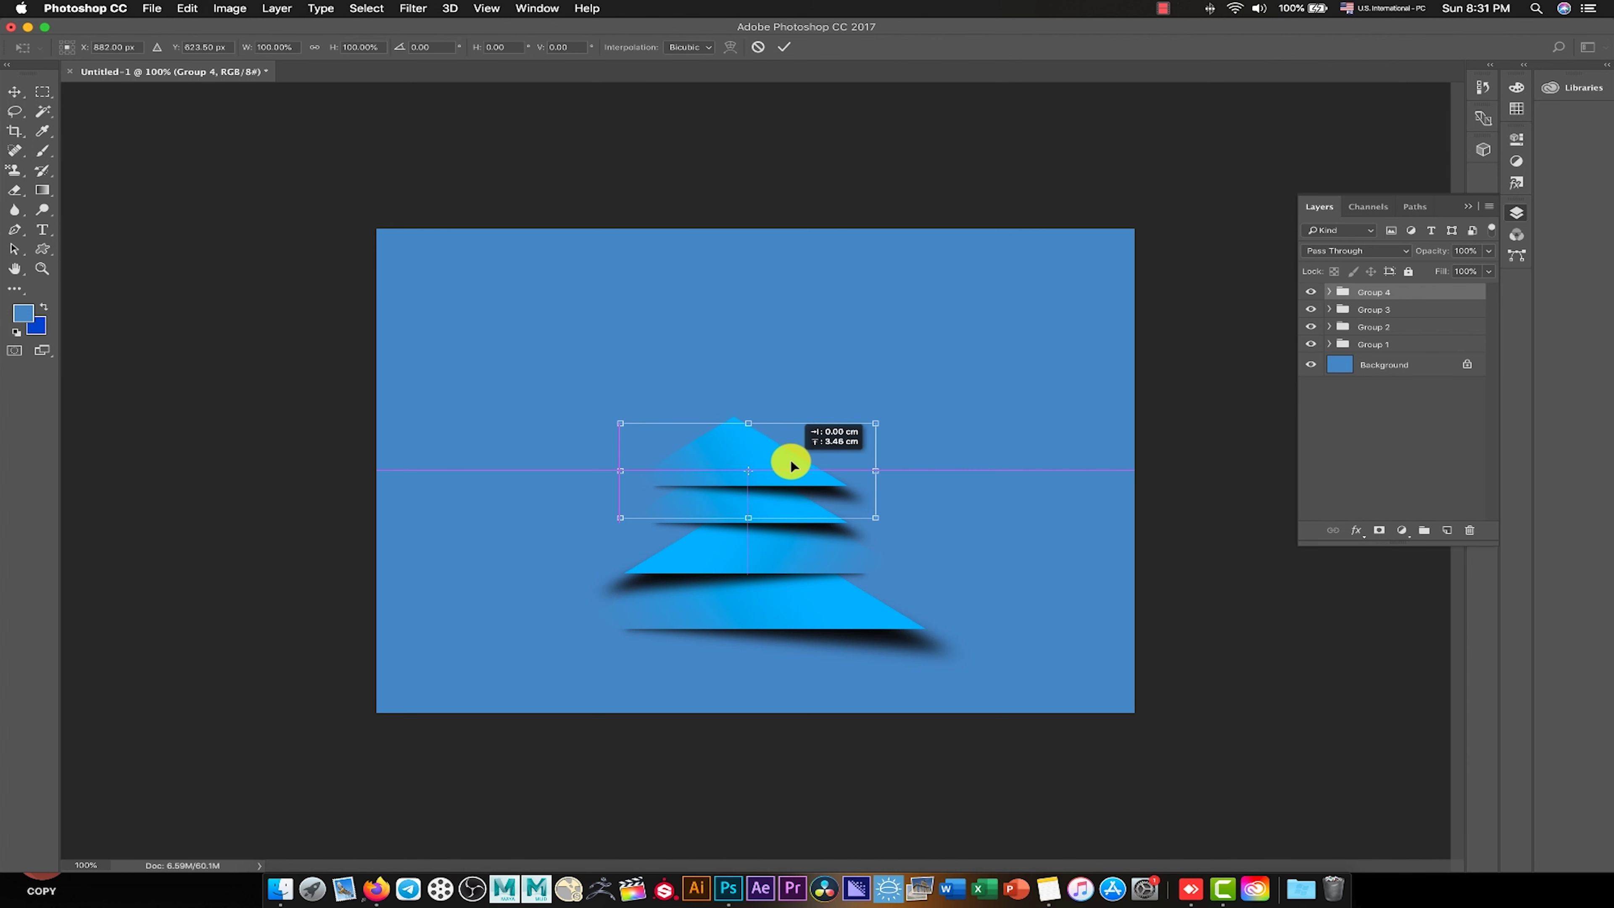
pyautogui.moveTo(790, 457); pyautogui.dragTo(787, 459)
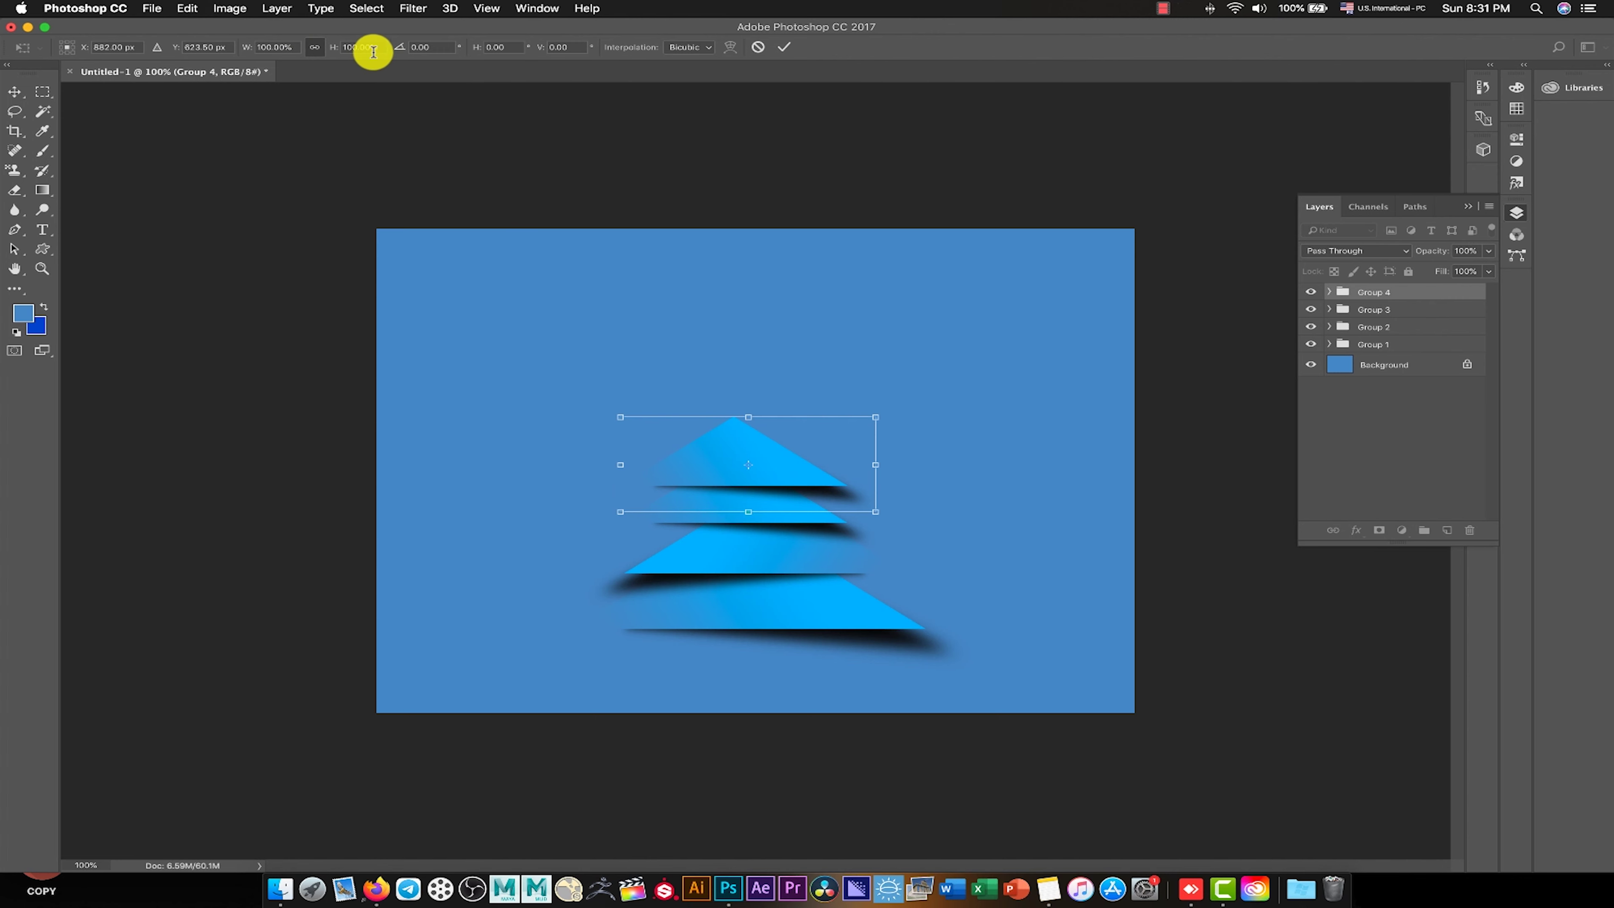
pyautogui.write('80')
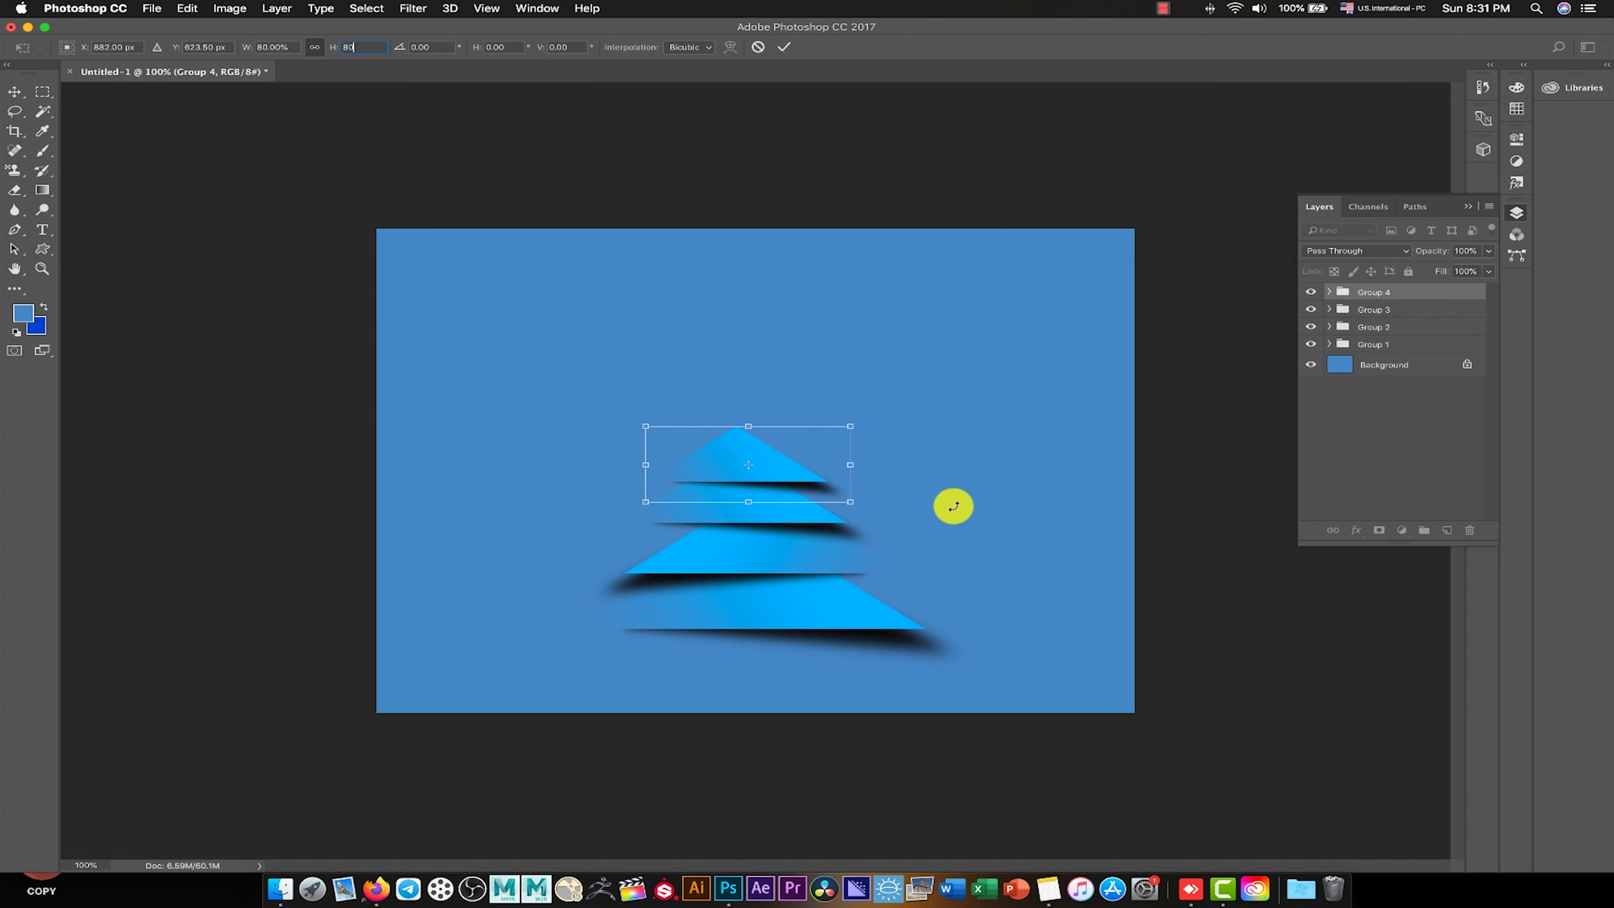
pyautogui.rightClick(778, 456)
pyautogui.click(877, 639)
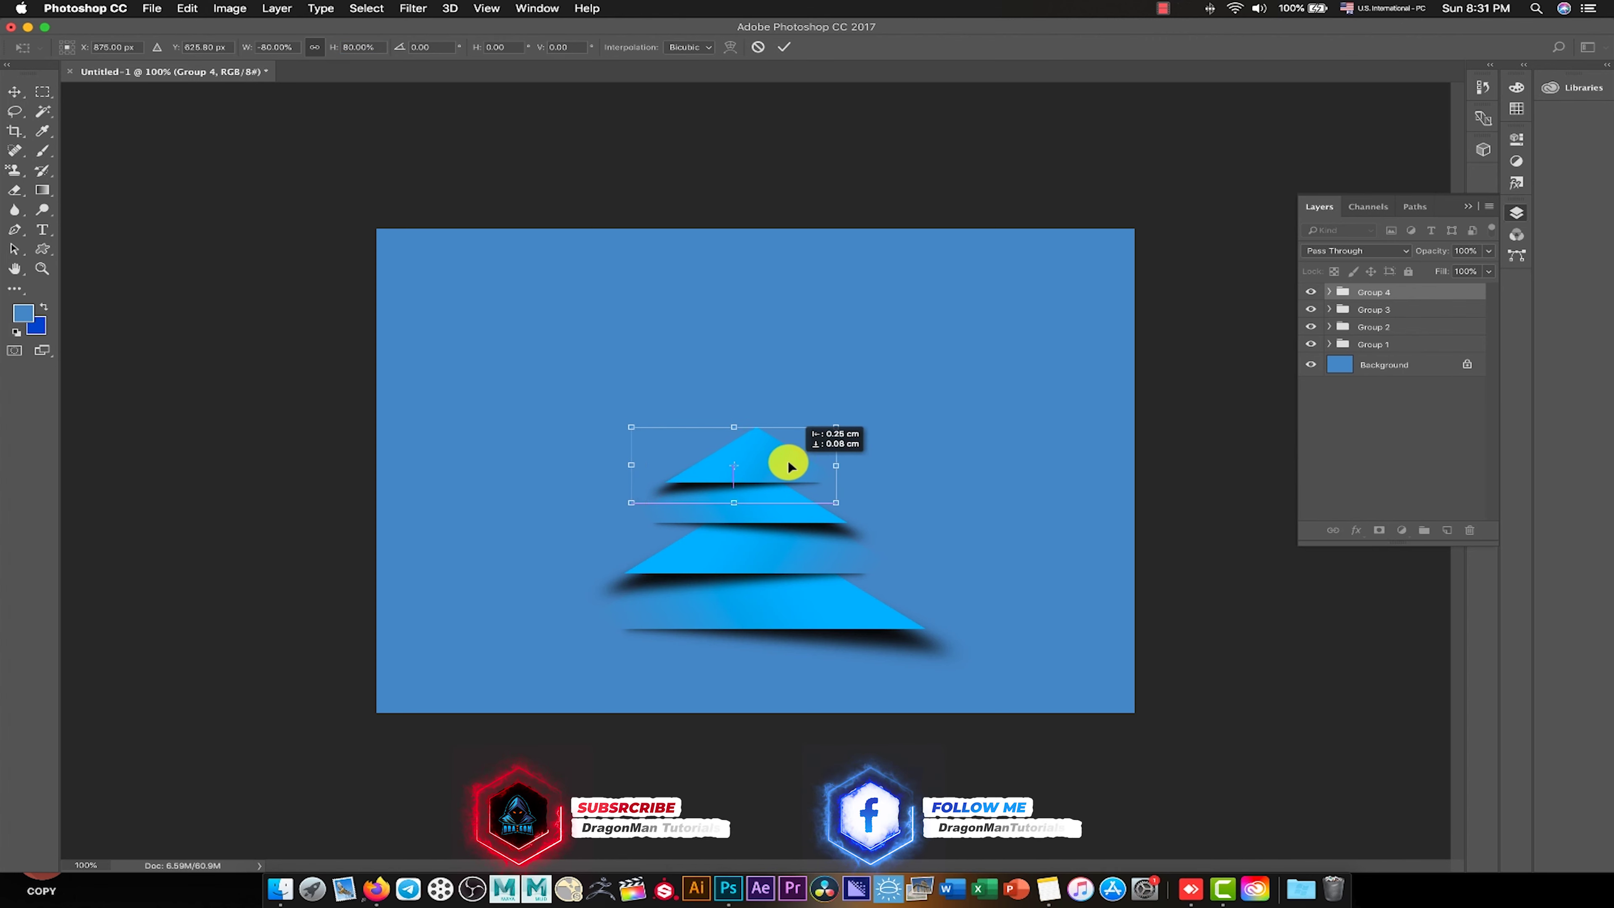
pyautogui.click(784, 46)
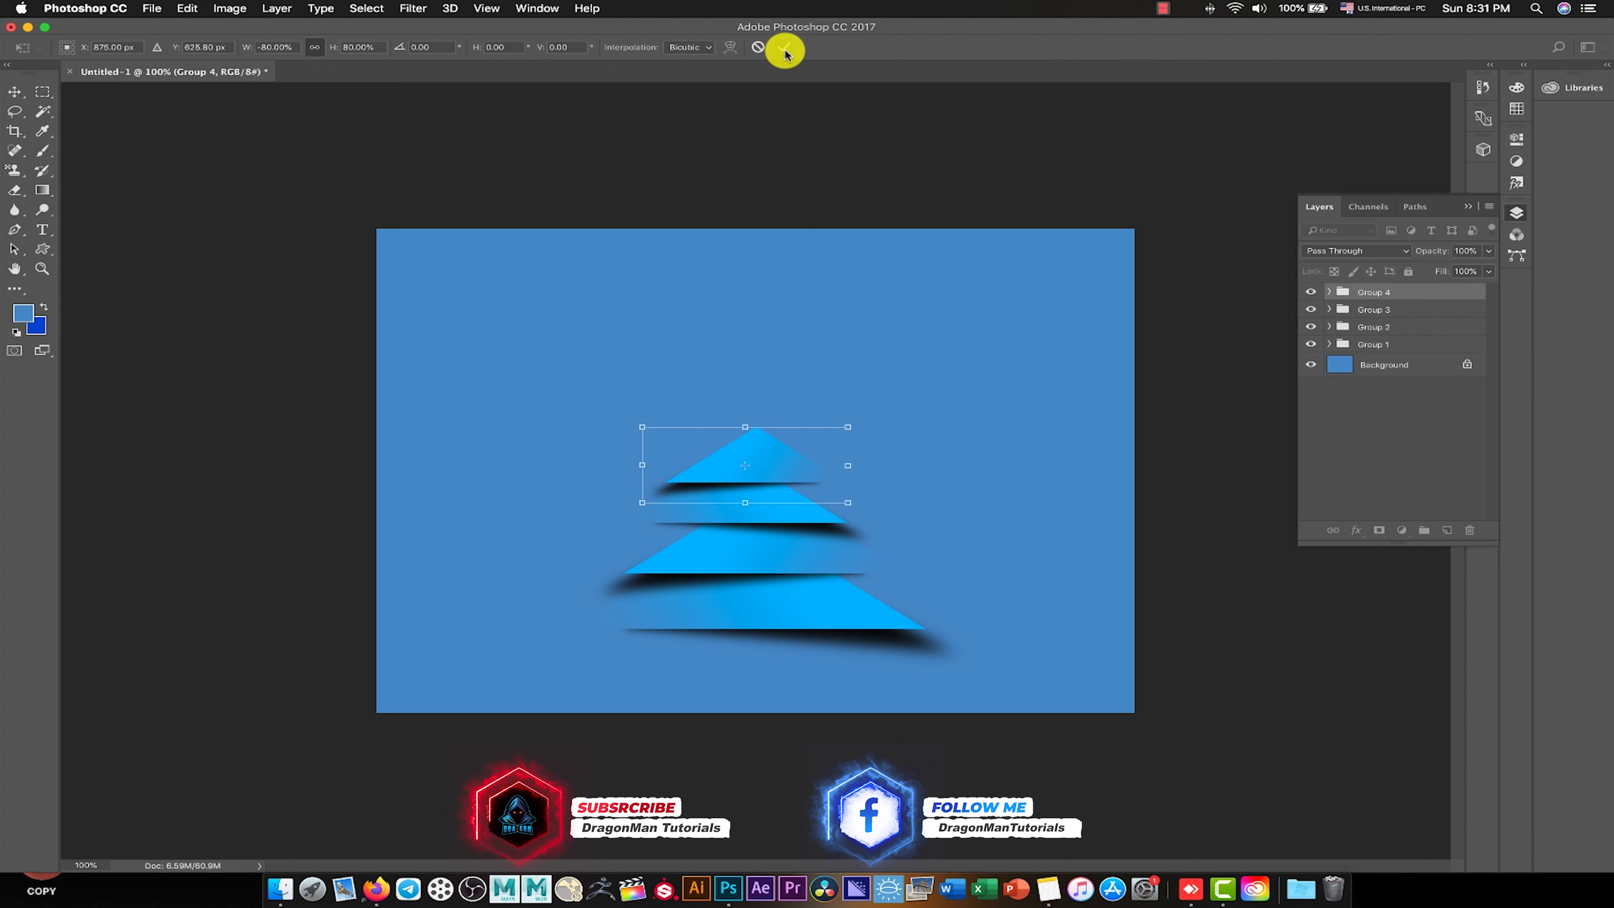
pyautogui.click(1465, 419)
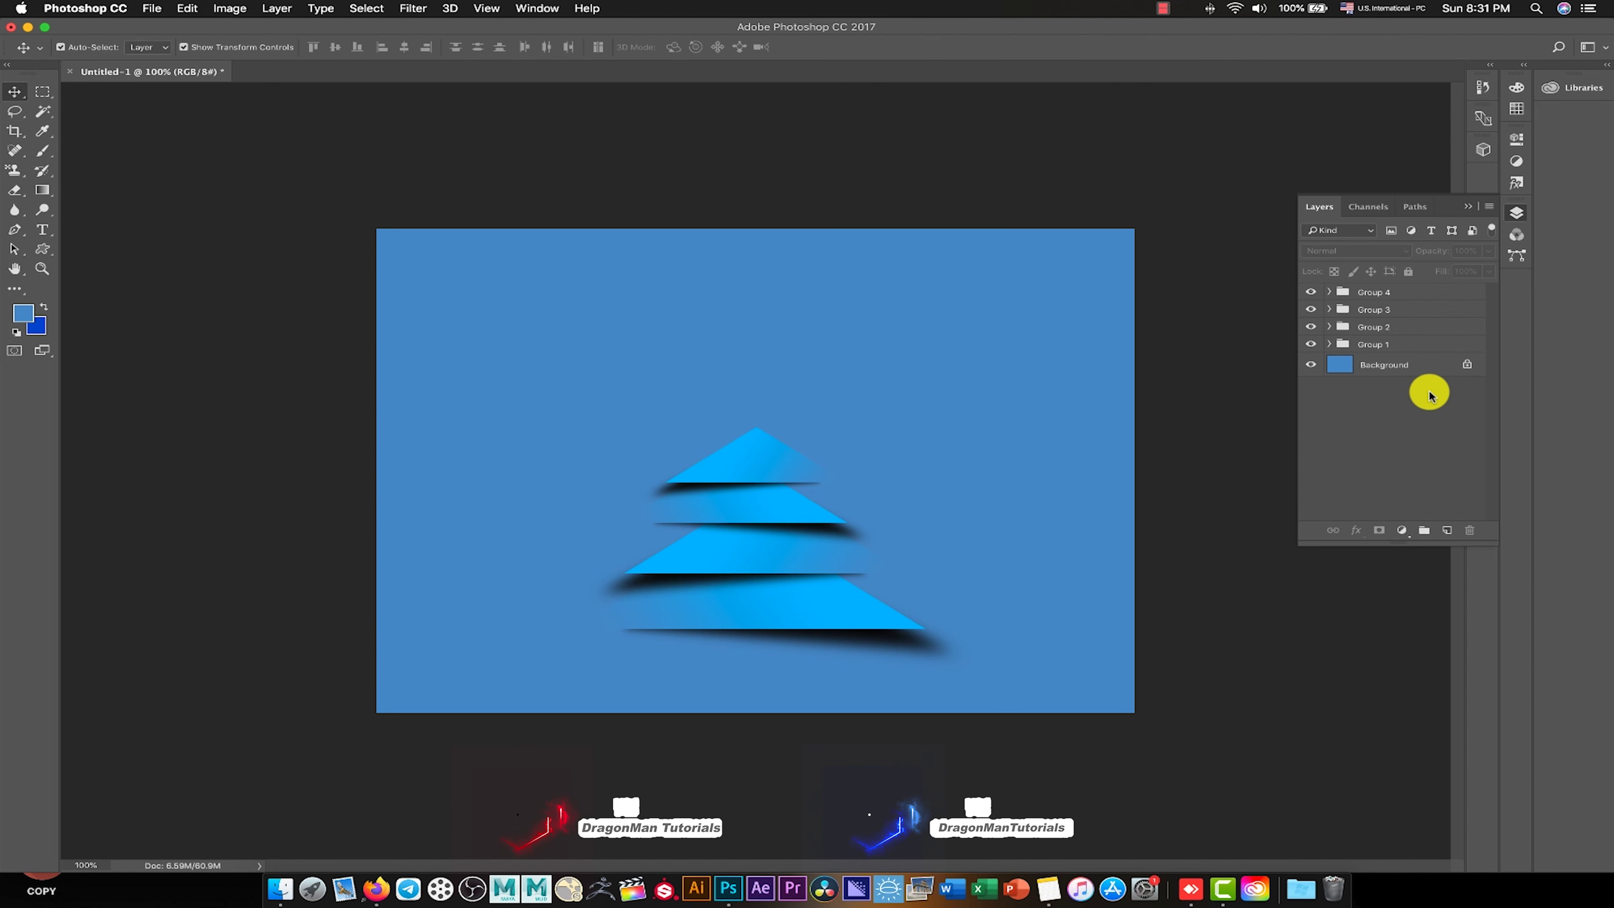
pyautogui.click(1382, 326)
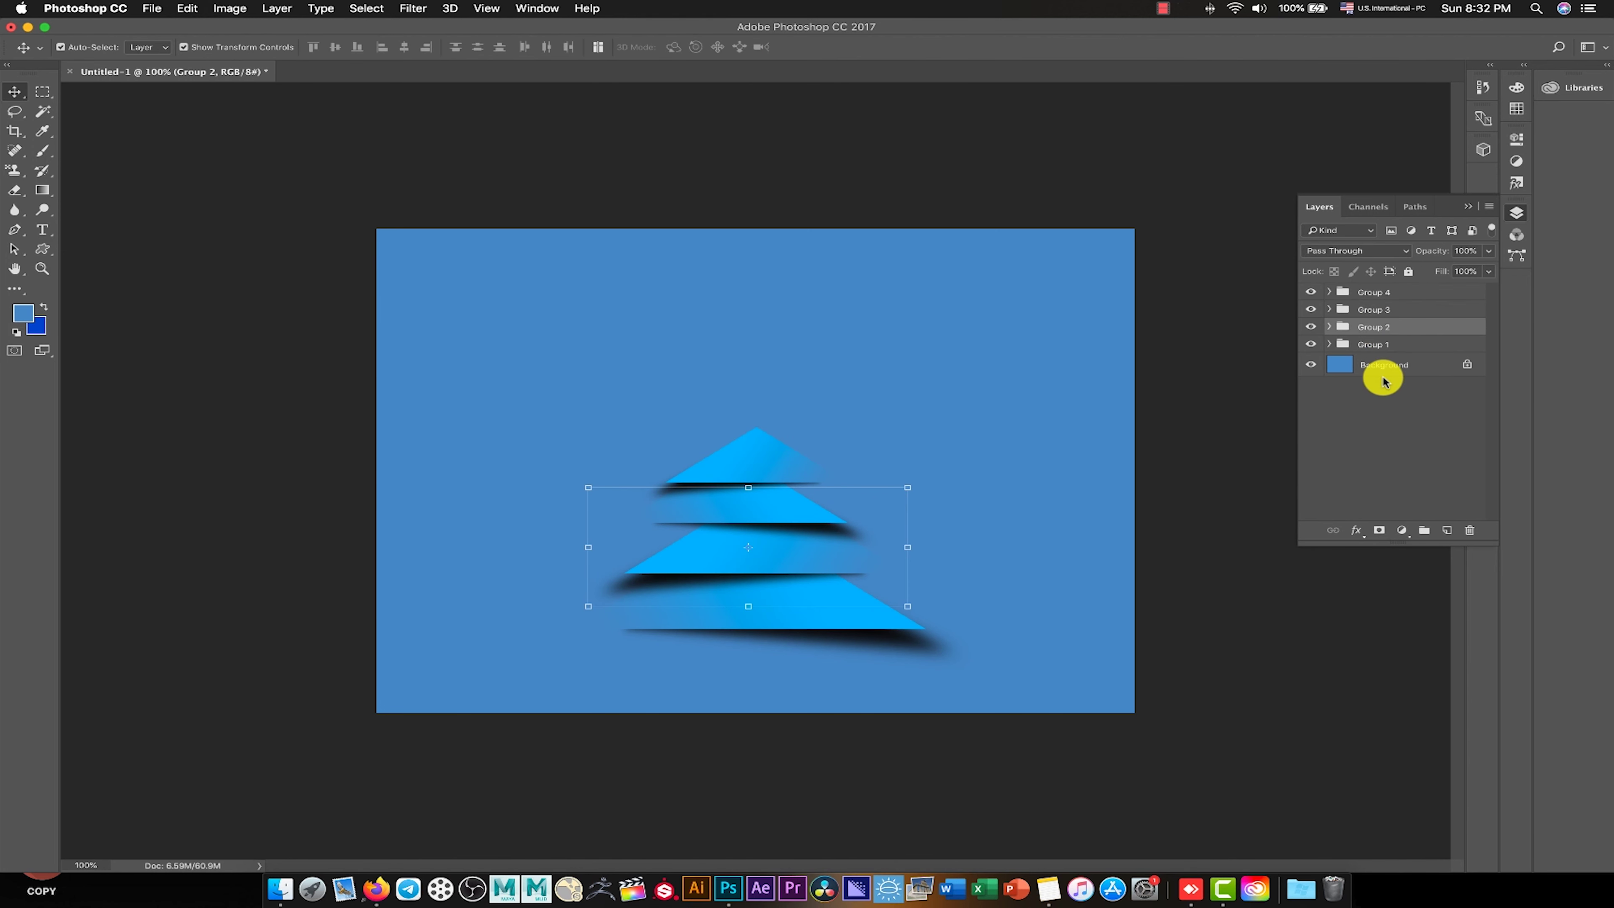
# Nudge Group 2 up, Group 1 up and left, and Group 4 up with arrow keys.
pyautogui.press('Up')
pyautogui.press('Up')
pyautogui.press('Up')
pyautogui.press('Up')
pyautogui.press('Up')
pyautogui.press('Up')
pyautogui.click(1391, 346)
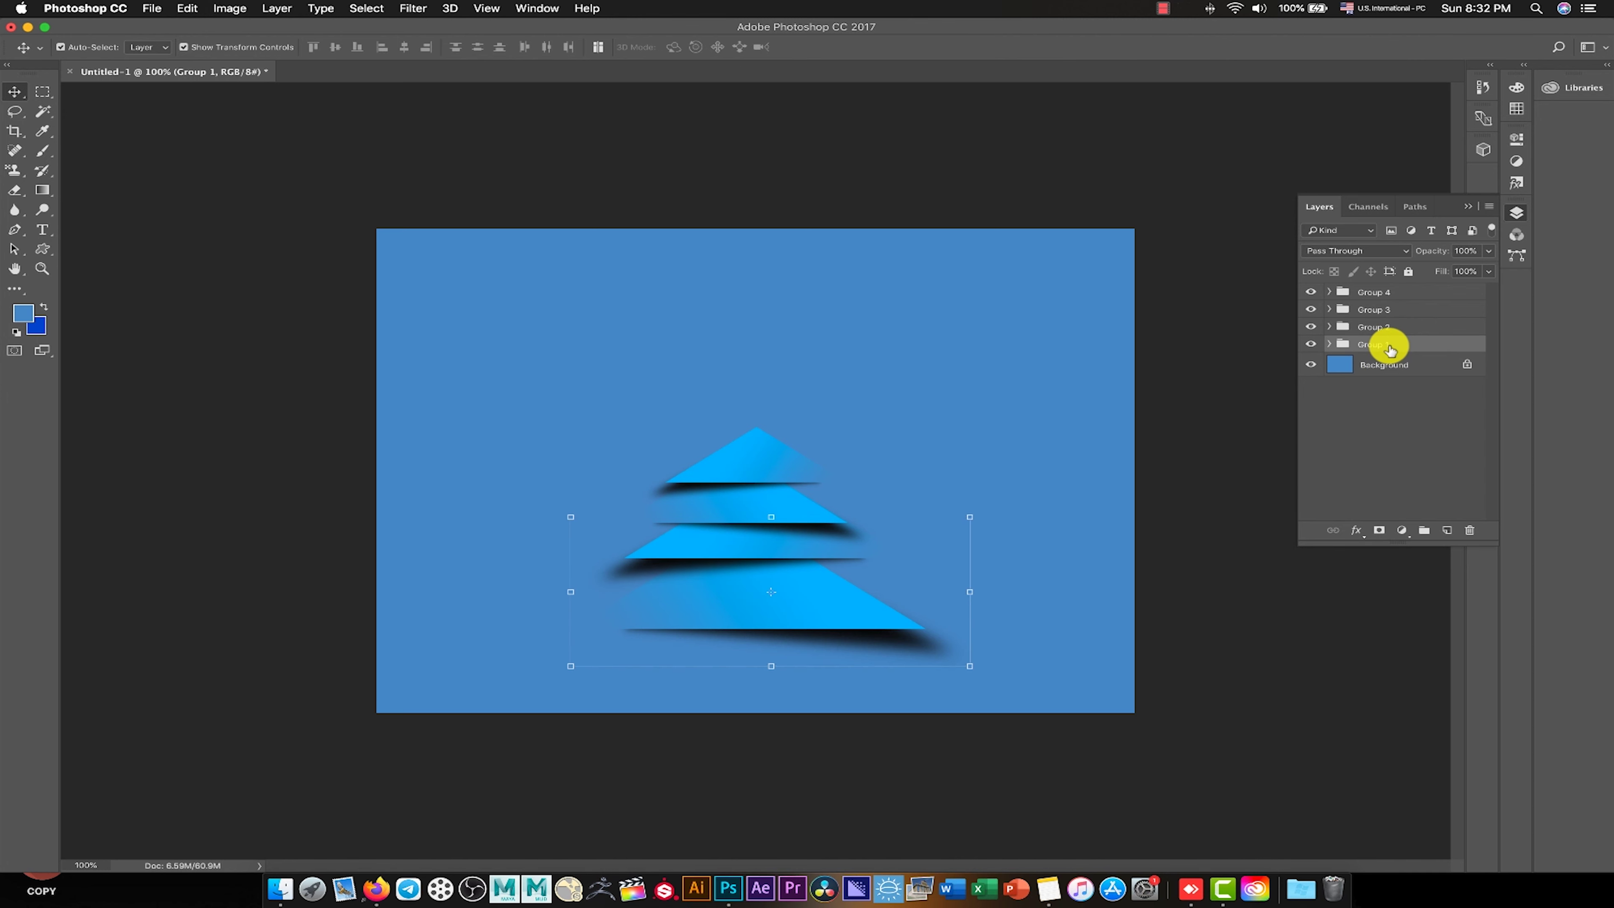
pyautogui.press('Up')
pyautogui.press('Up')
pyautogui.press('Up')
pyautogui.press('Up')
pyautogui.press('Up')
pyautogui.press('Up')
pyautogui.press('Up')
pyautogui.press('Up')
pyautogui.press('Up')
pyautogui.press('Up')
pyautogui.press('Up')
pyautogui.press('Up')
pyautogui.press('Up')
pyautogui.press('Up')
pyautogui.press('Up')
pyautogui.press('Up')
pyautogui.press('Up')
pyautogui.press('Up')
pyautogui.press('Up')
pyautogui.press('Up')
pyautogui.press('Up')
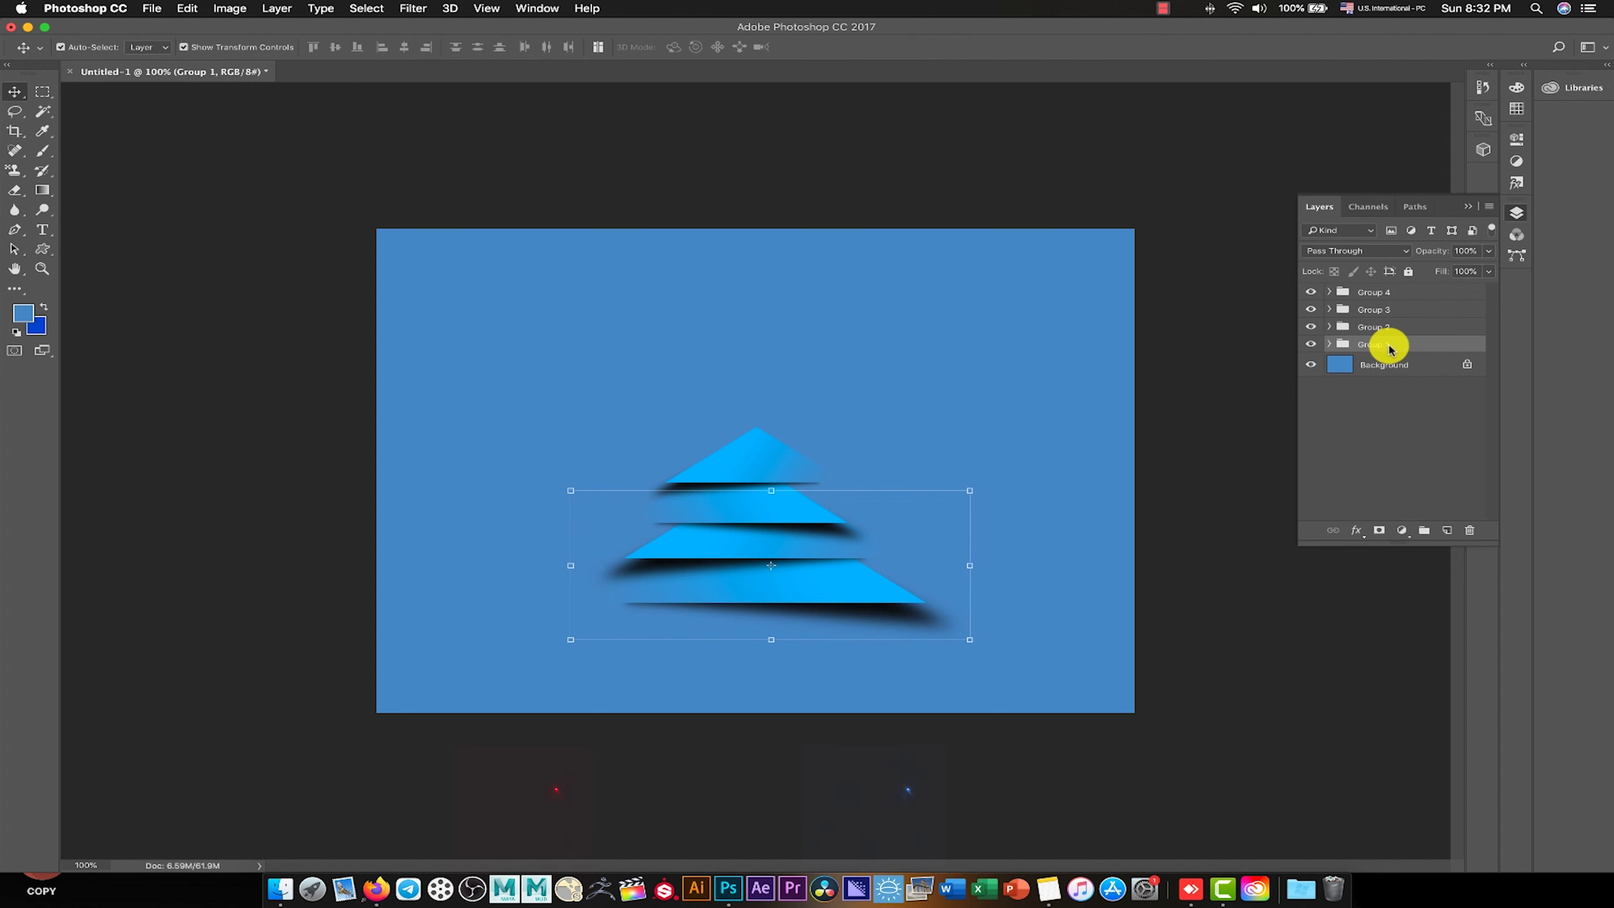
pyautogui.press('Left')
pyautogui.press('Left')
pyautogui.press('Left')
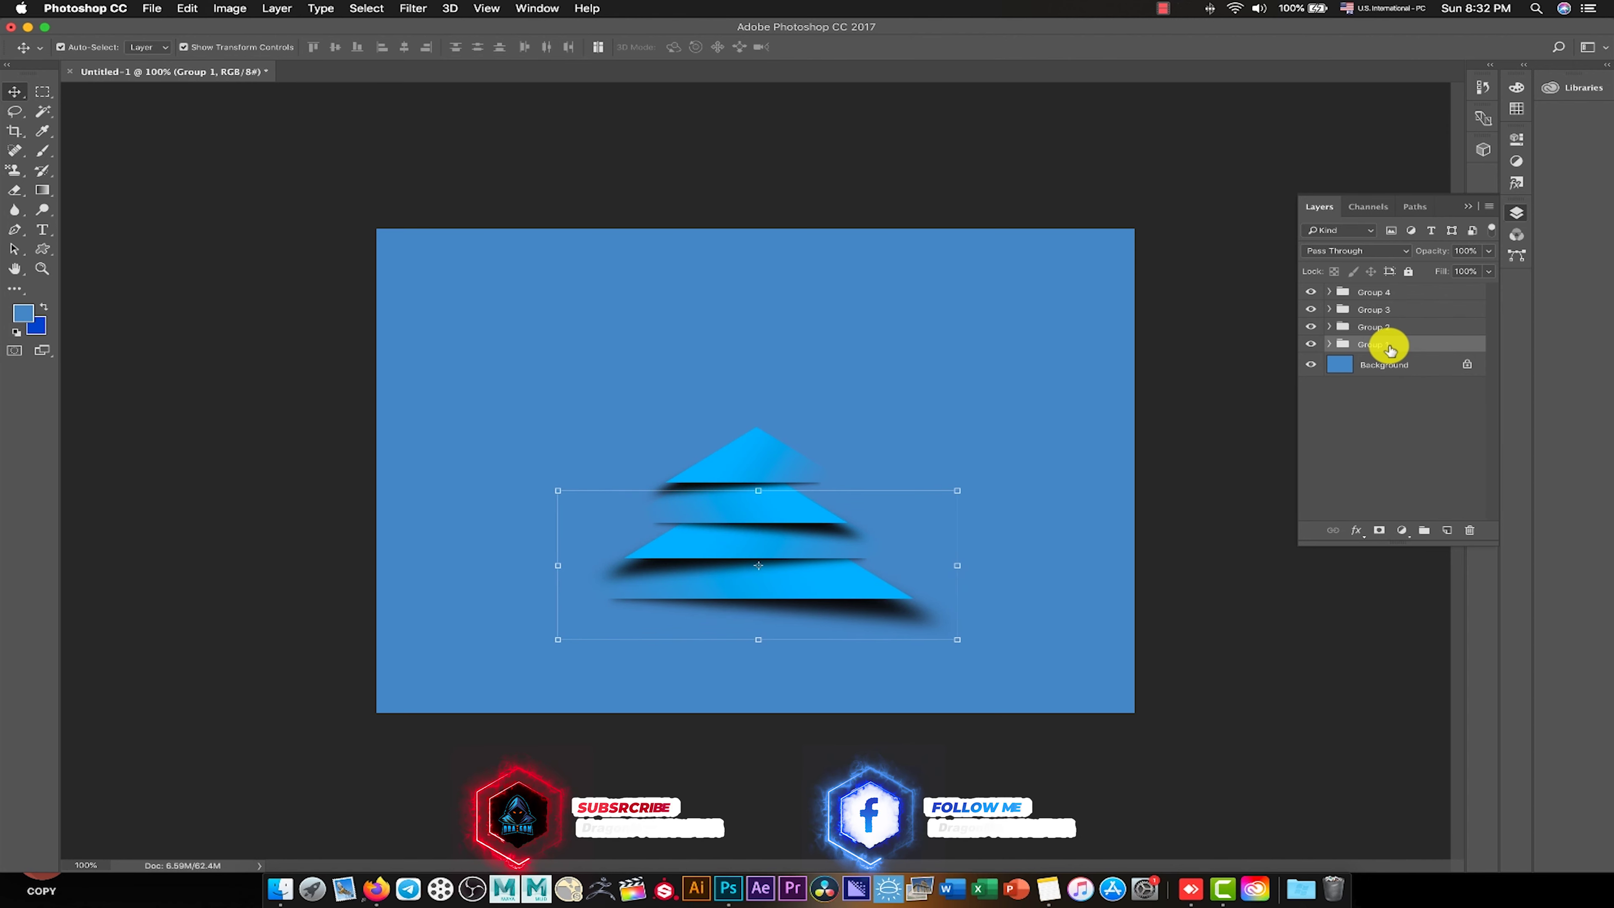
pyautogui.press('Left')
pyautogui.press('Left')
pyautogui.press('Left')
pyautogui.press('Down')
pyautogui.press('Down')
pyautogui.press('Down')
pyautogui.press('Down')
pyautogui.press('Down')
pyautogui.press('Down')
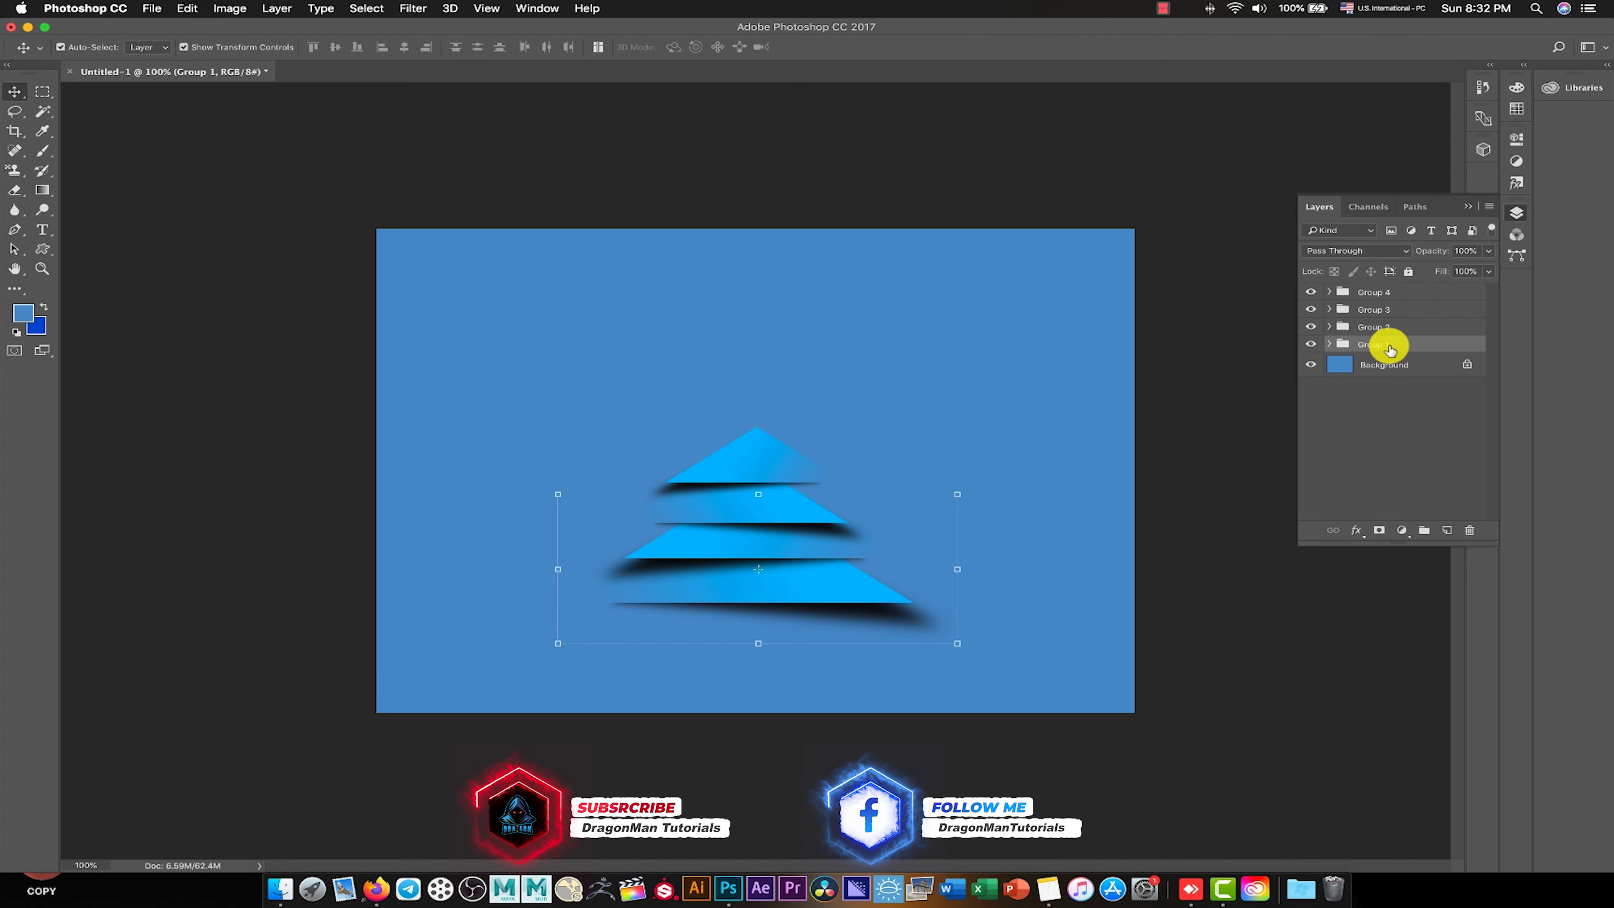
pyautogui.click(1398, 295)
pyautogui.press('Up')
pyautogui.press('Up')
pyautogui.press('Up')
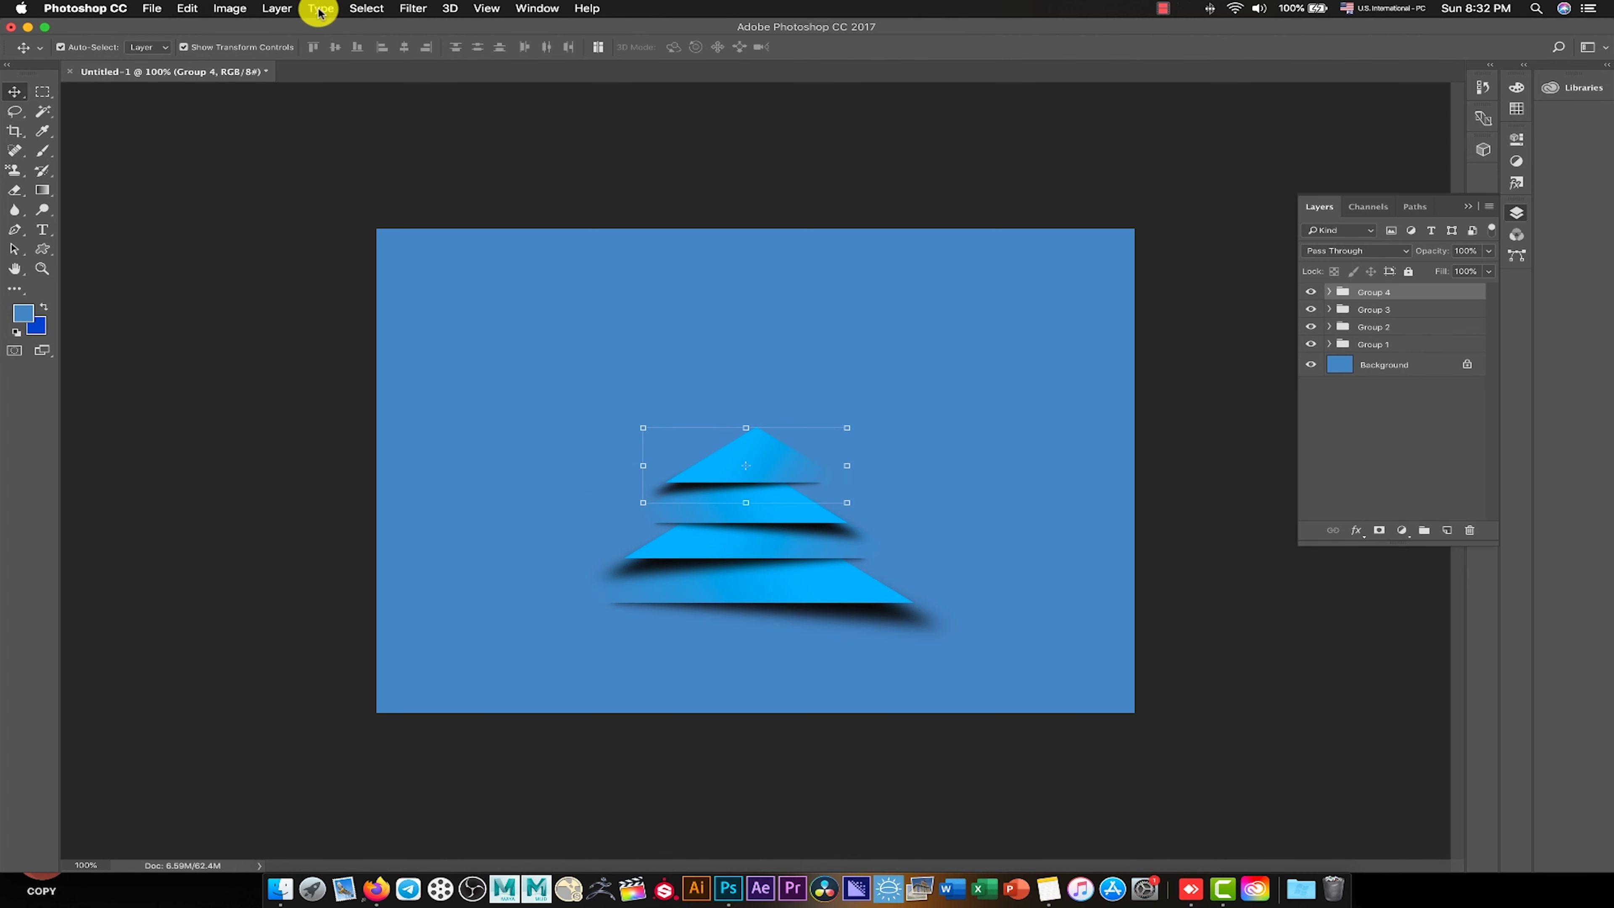
# Duplicate Group 4 as Group 5 and enter an 80% scale in Free Transform.
pyautogui.click(276, 8)
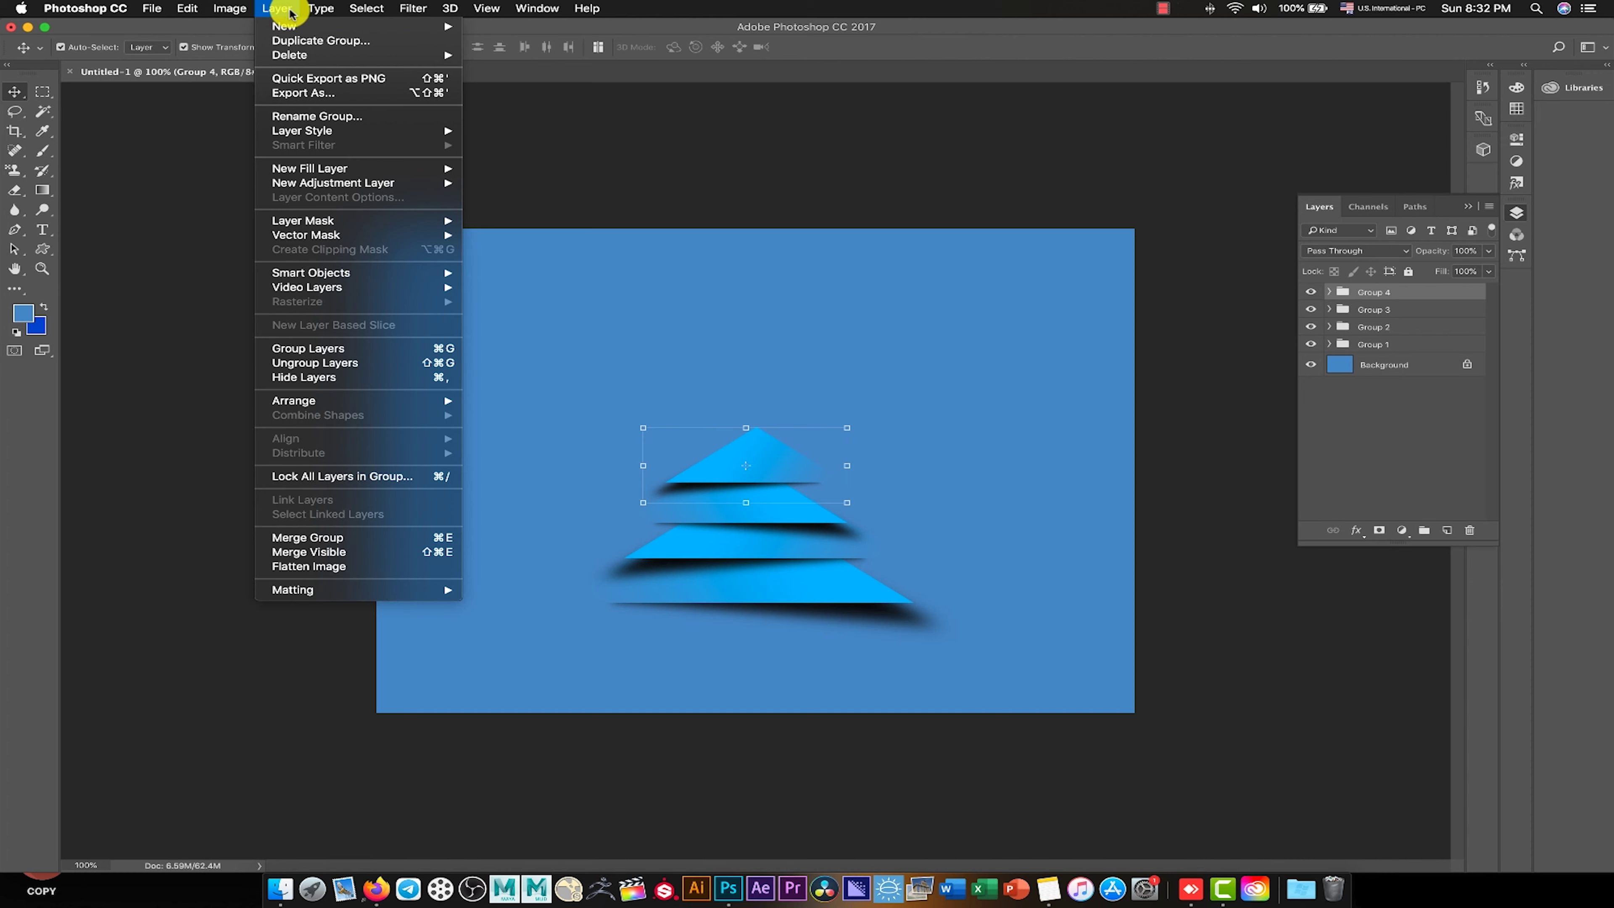
pyautogui.click(318, 24)
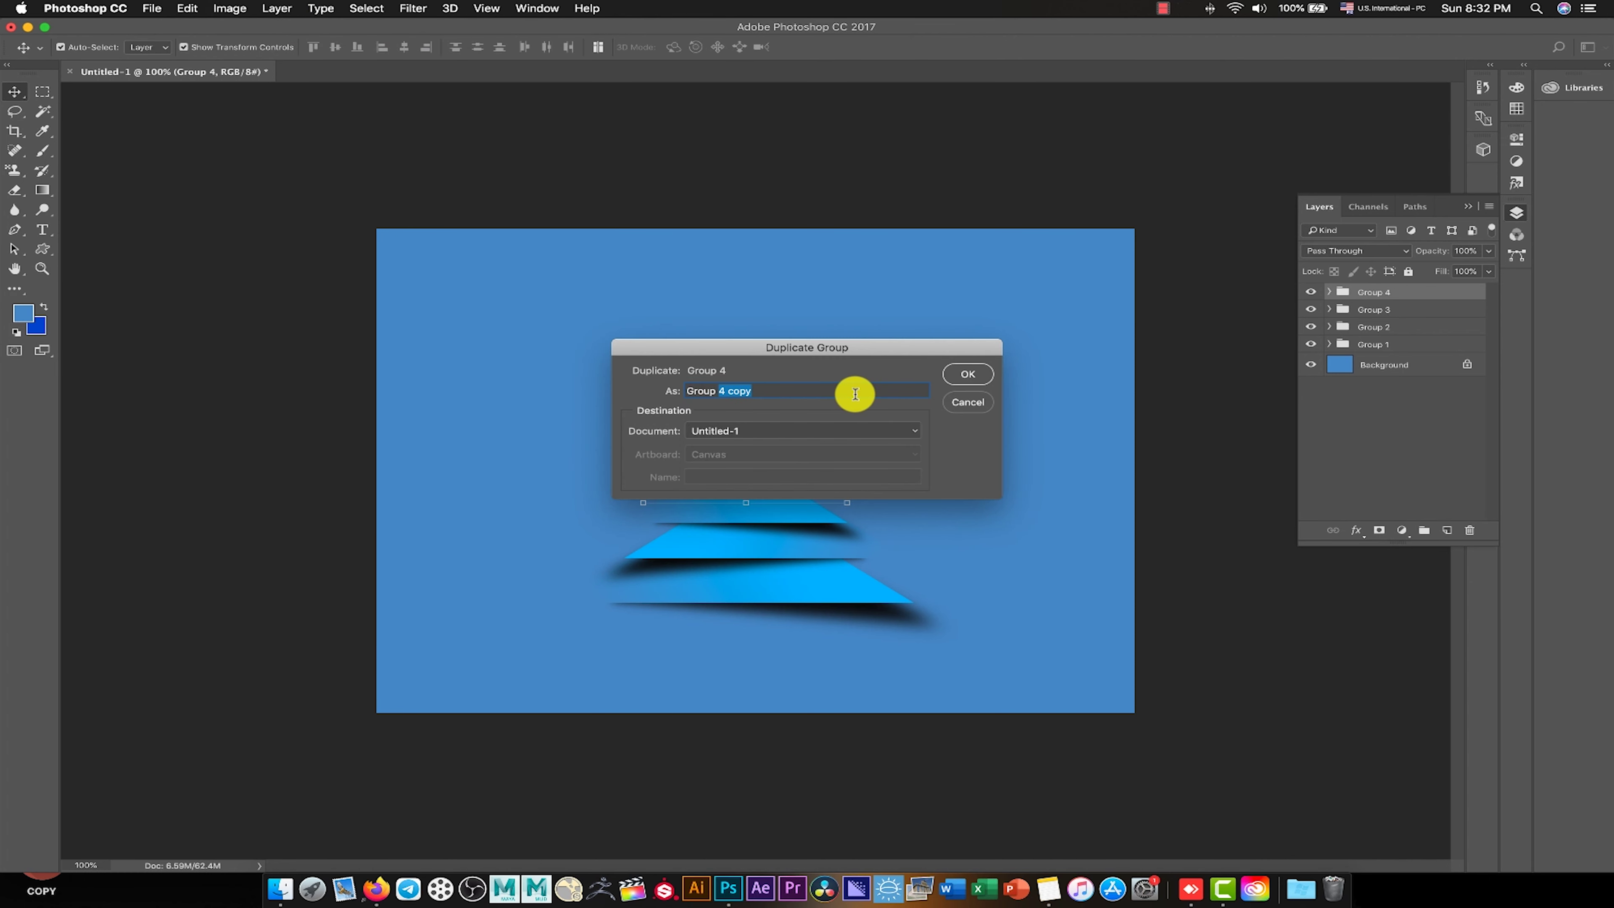
pyautogui.write('5')
pyautogui.click(972, 374)
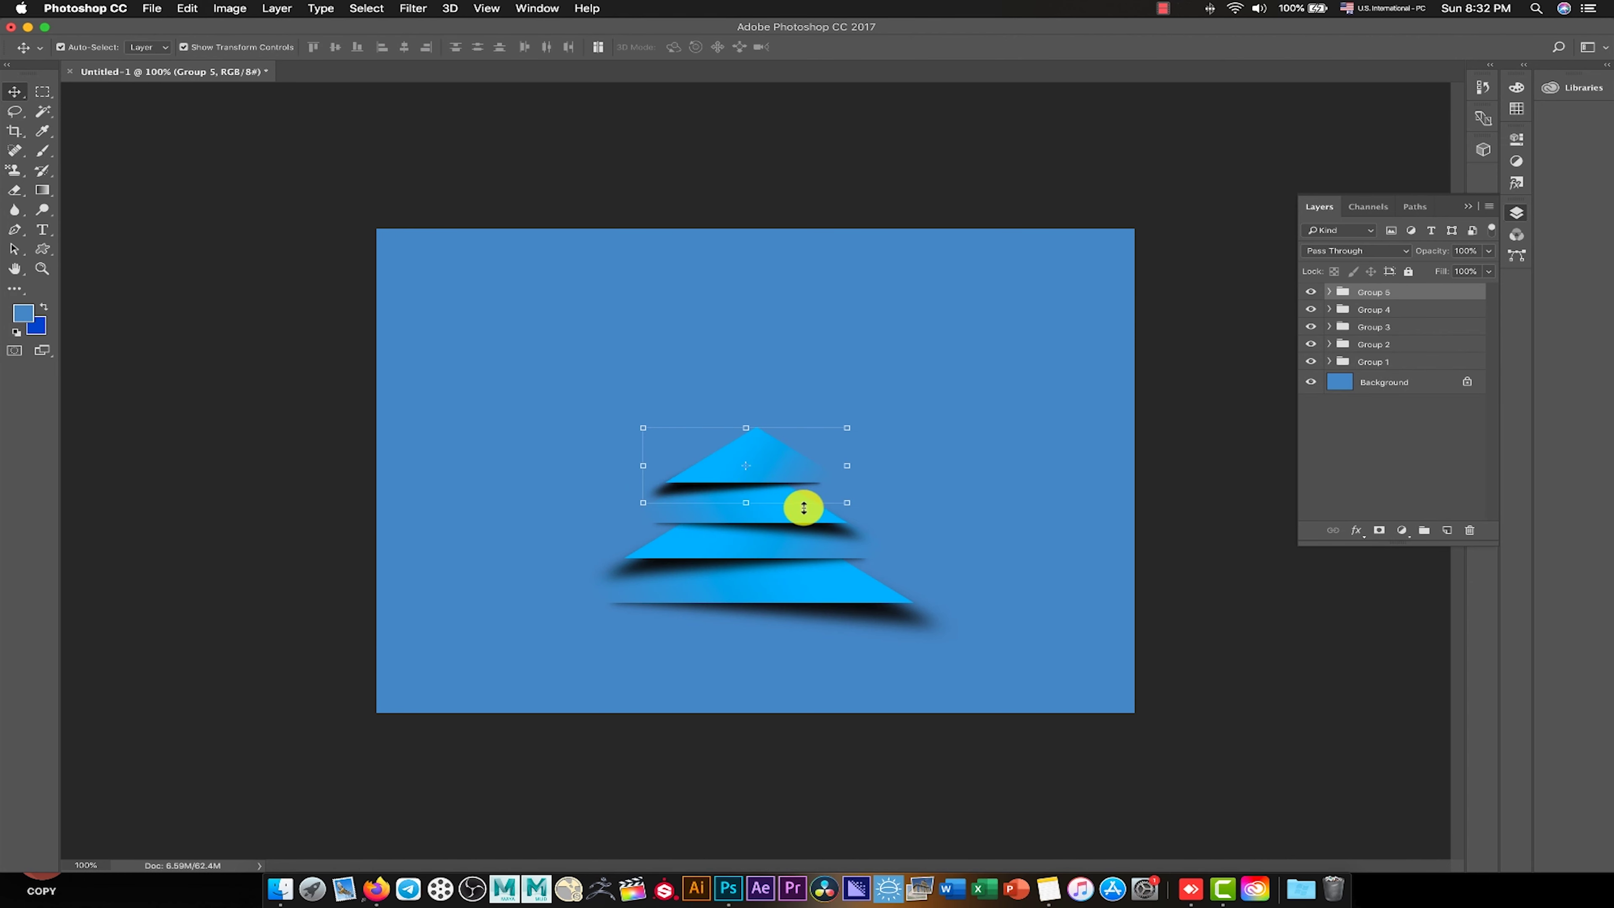
pyautogui.click(188, 9)
pyautogui.click(288, 324)
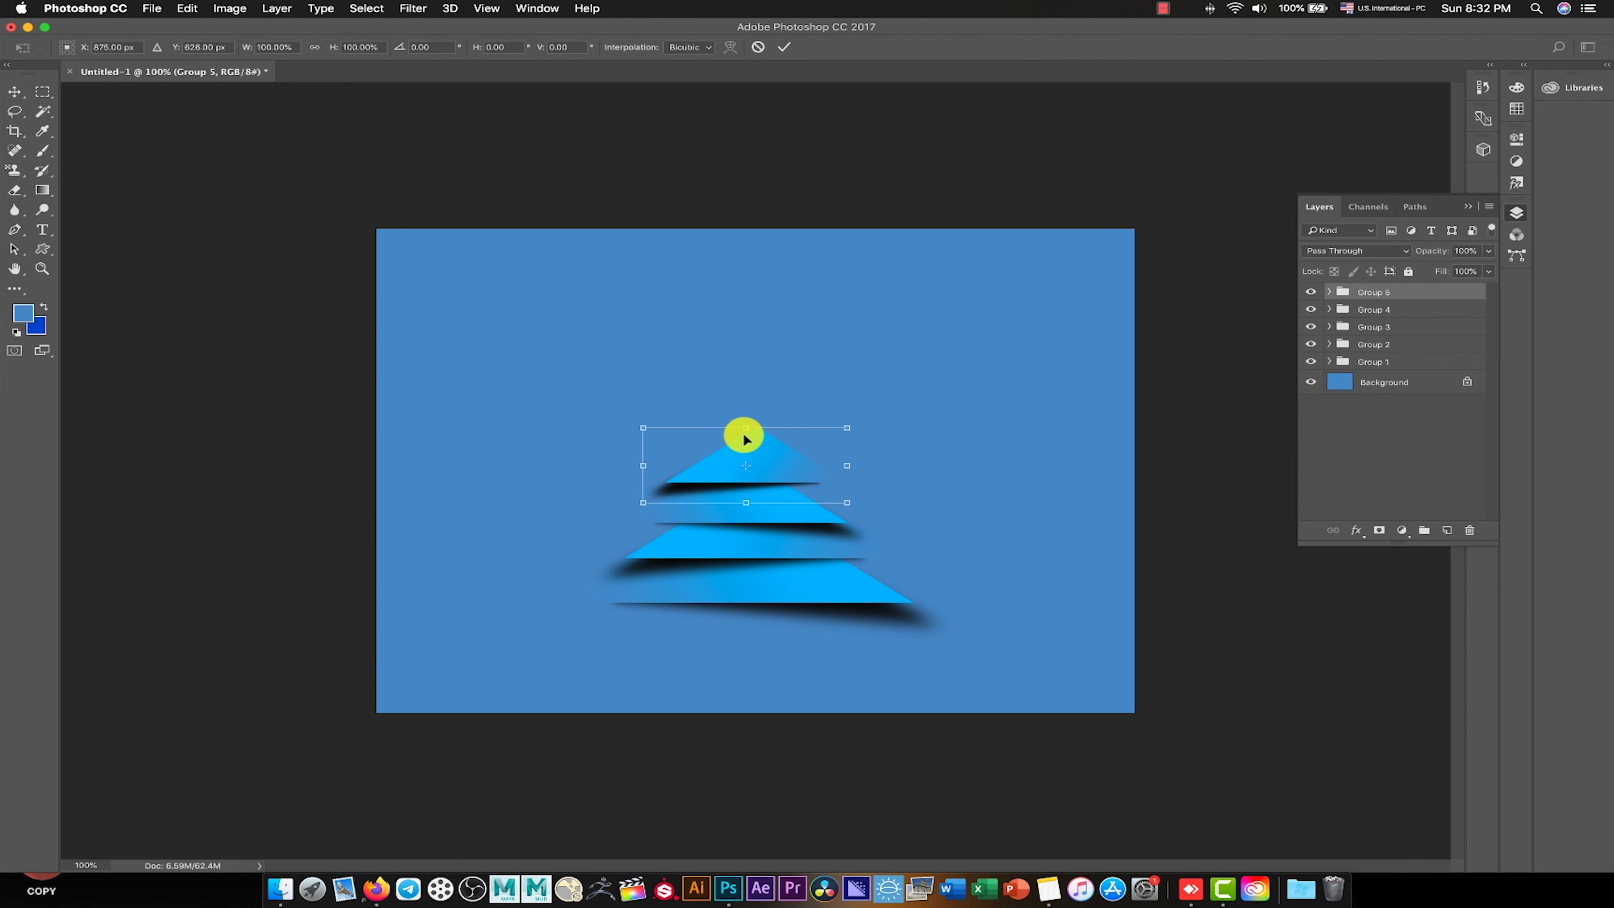
pyautogui.rightClick(802, 460)
pyautogui.click(280, 46)
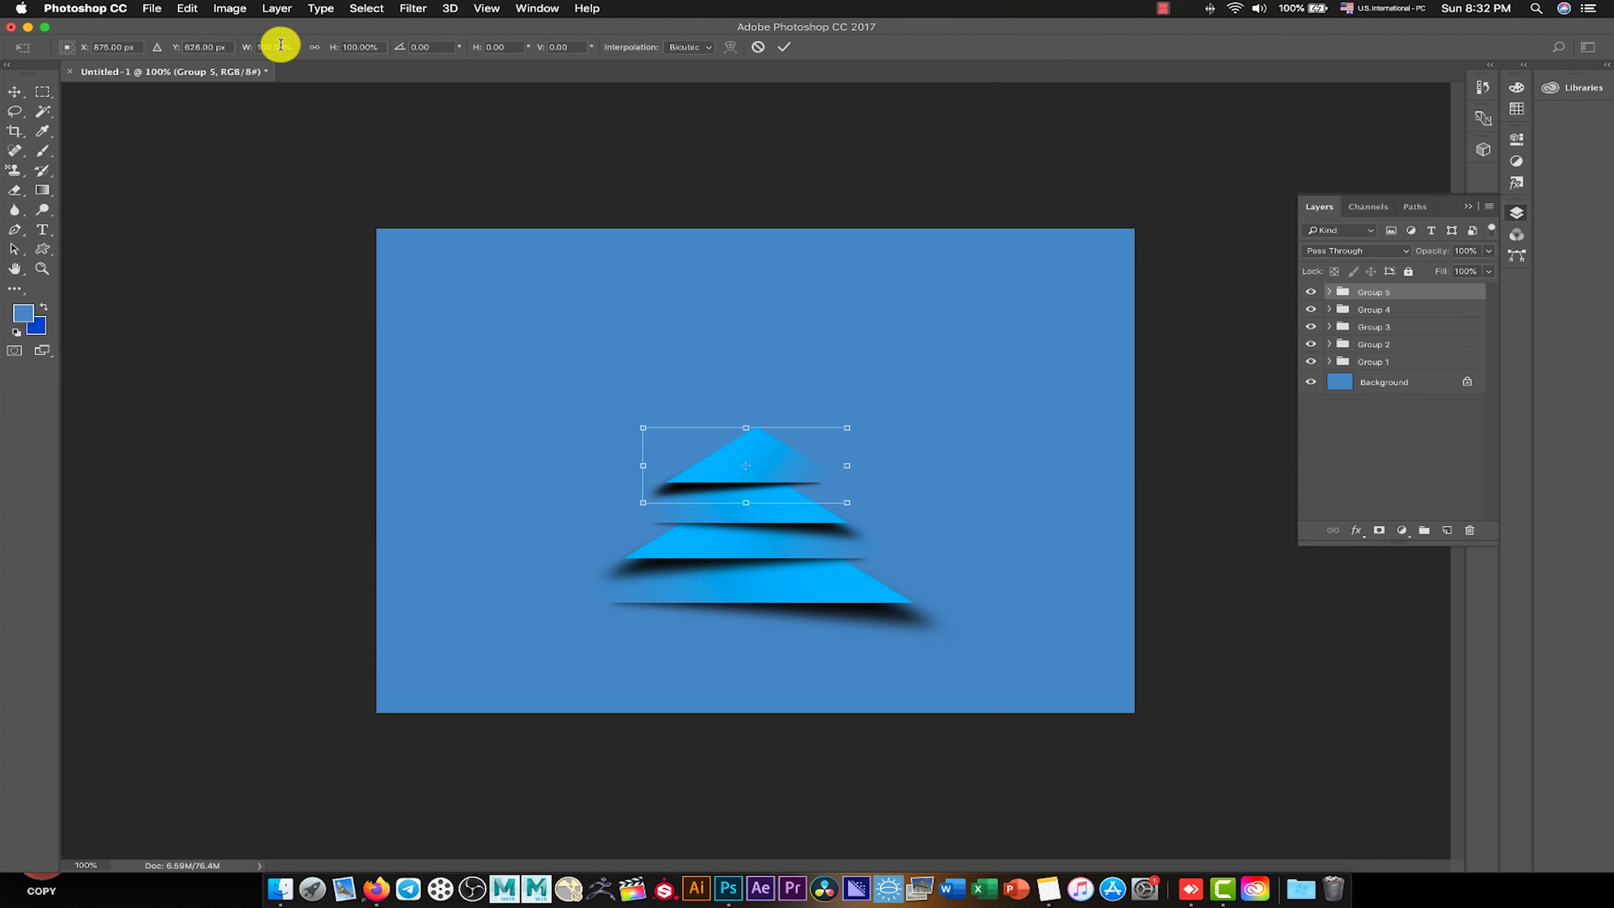
pyautogui.write('80')
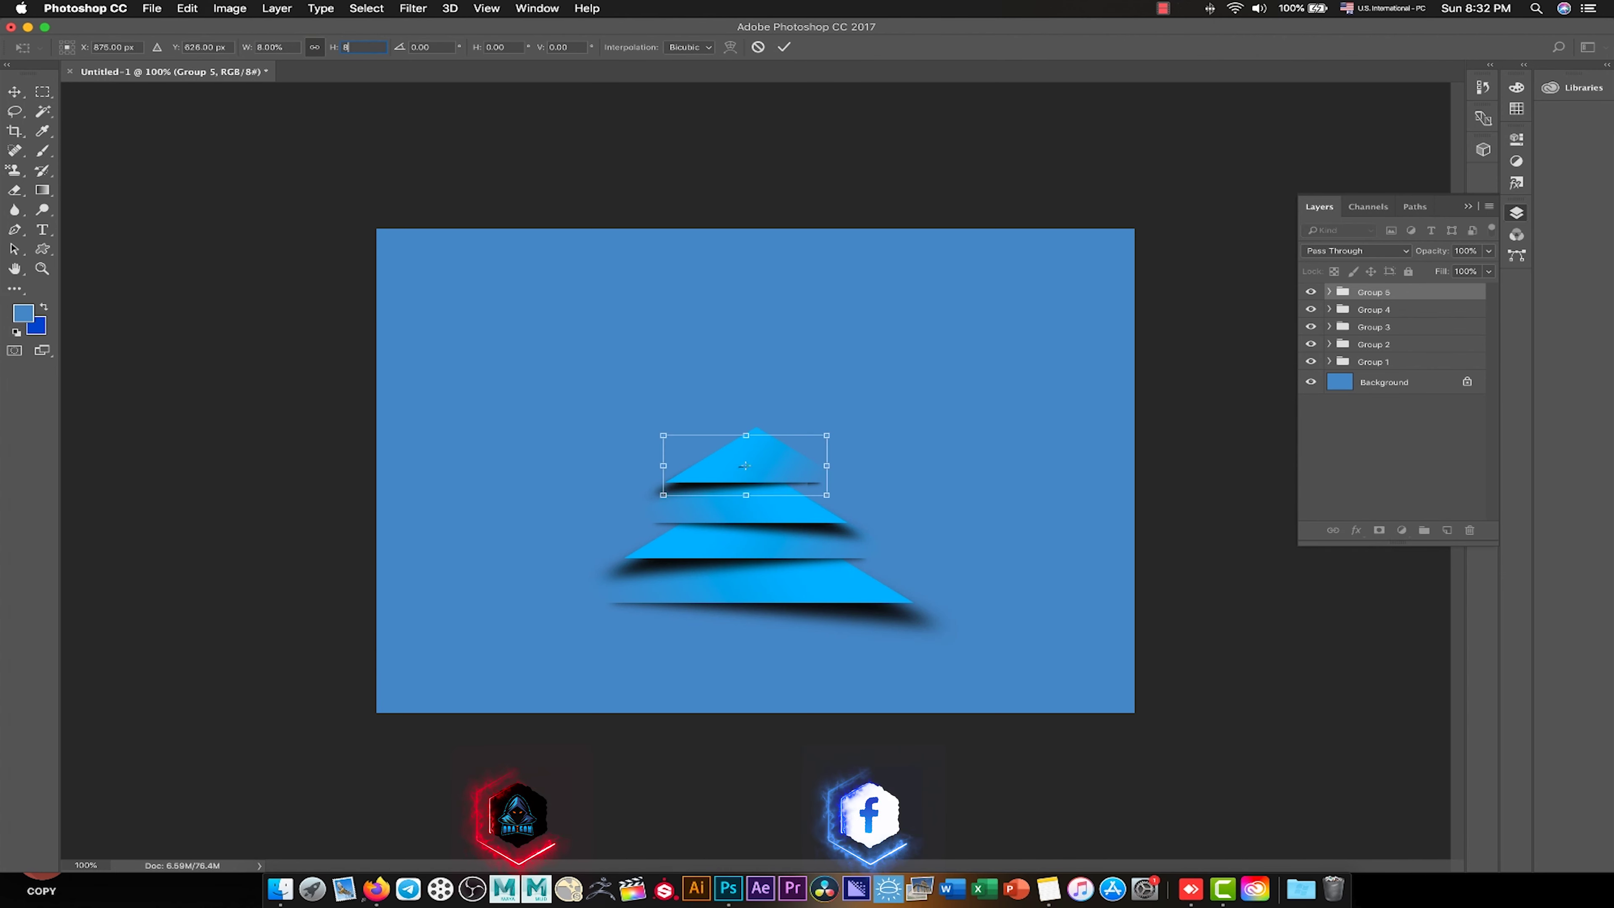
# Flip Group 5 horizontally, keep it at 80%, move it to the tree top, and commit.
pyautogui.rightClick(792, 471)
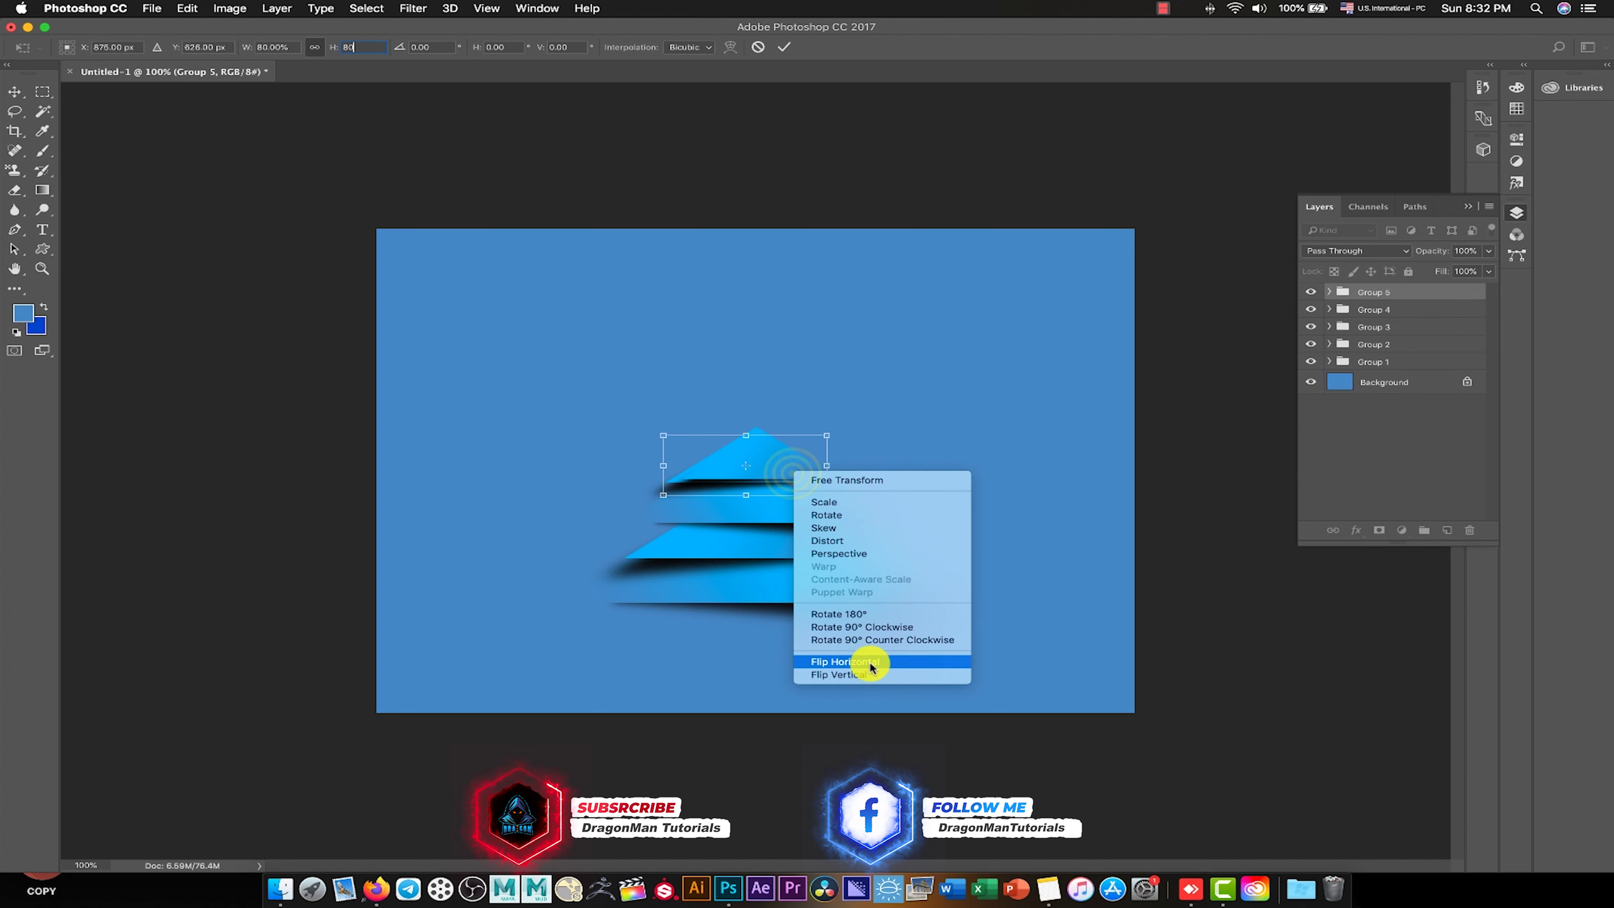
pyautogui.click(852, 661)
pyautogui.write('90')
pyautogui.press('Return')
pyautogui.write('80')
pyautogui.press('Return')
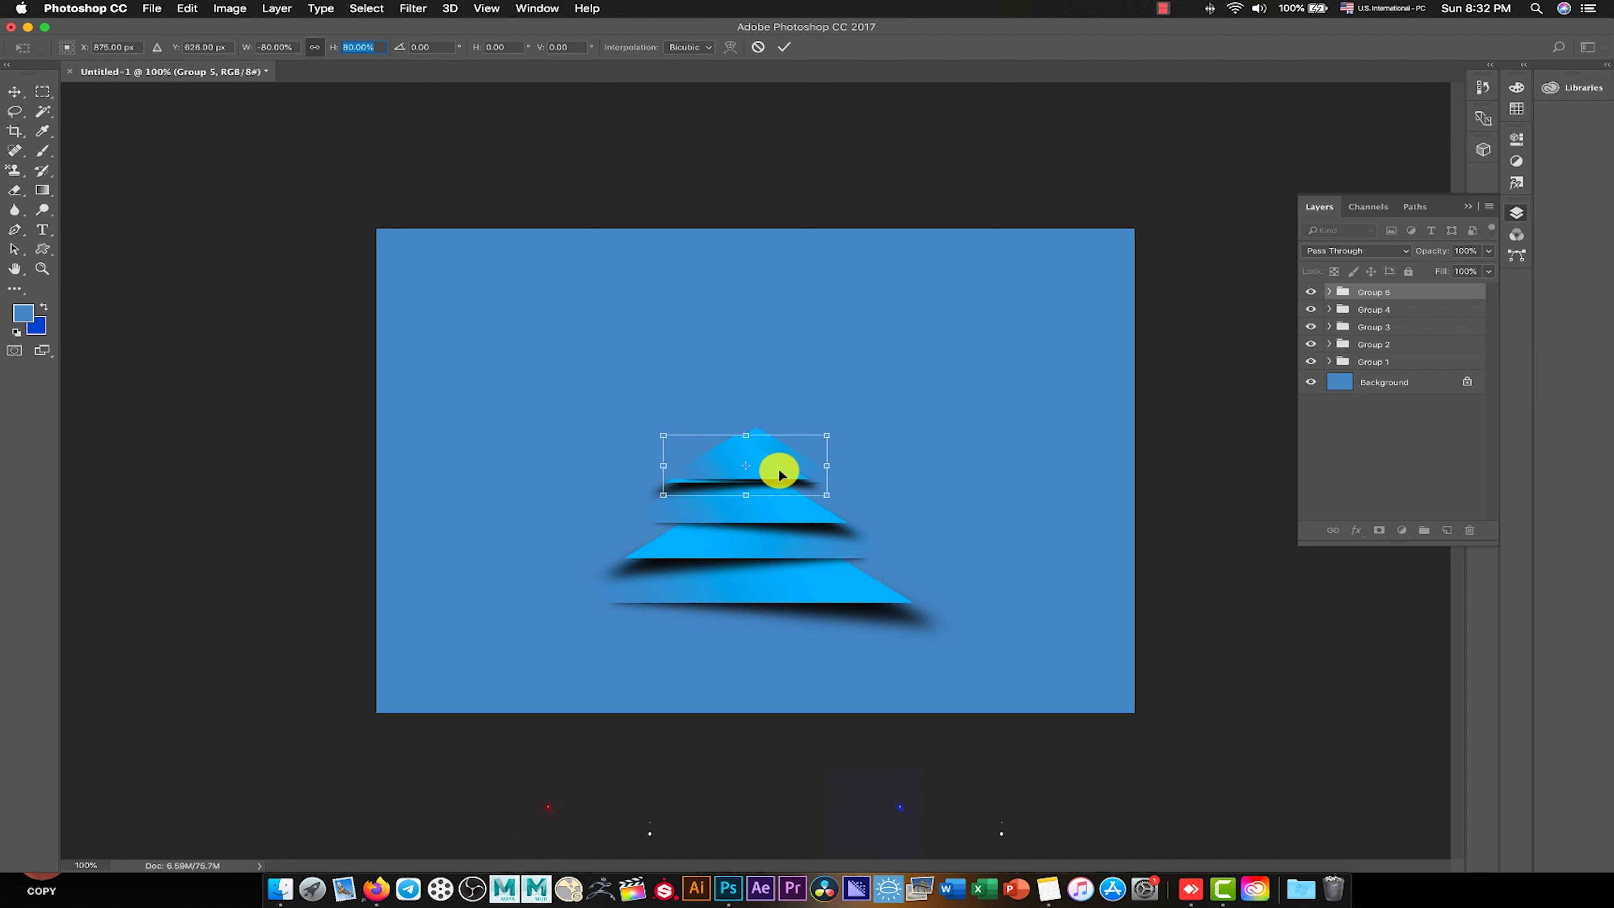
pyautogui.moveTo(770, 474); pyautogui.dragTo(772, 443)
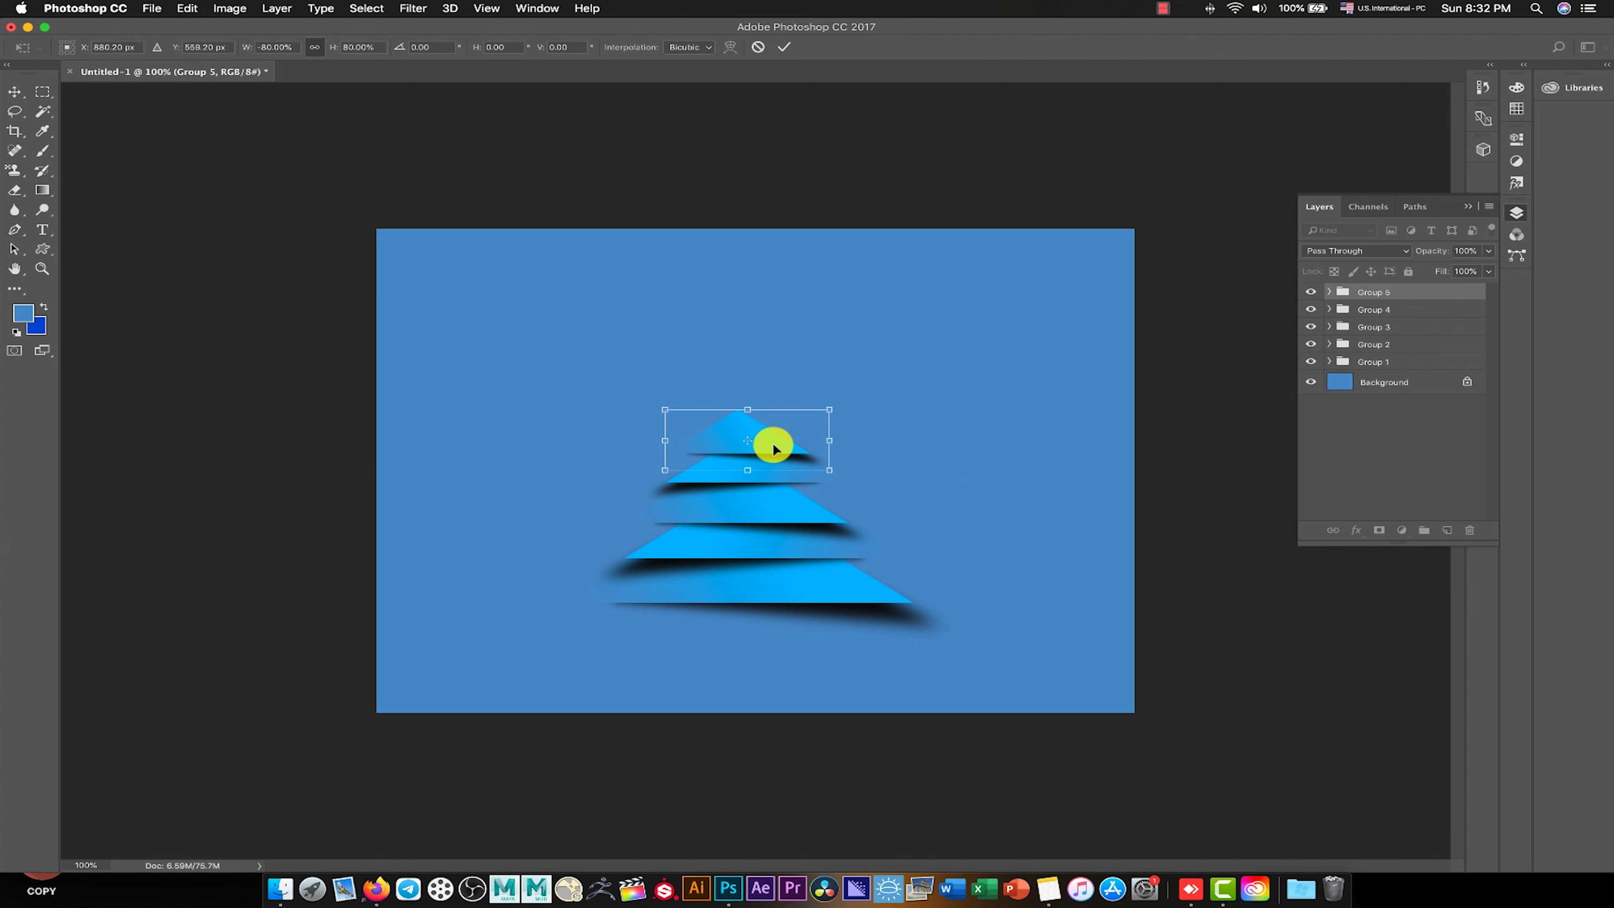
pyautogui.click(783, 47)
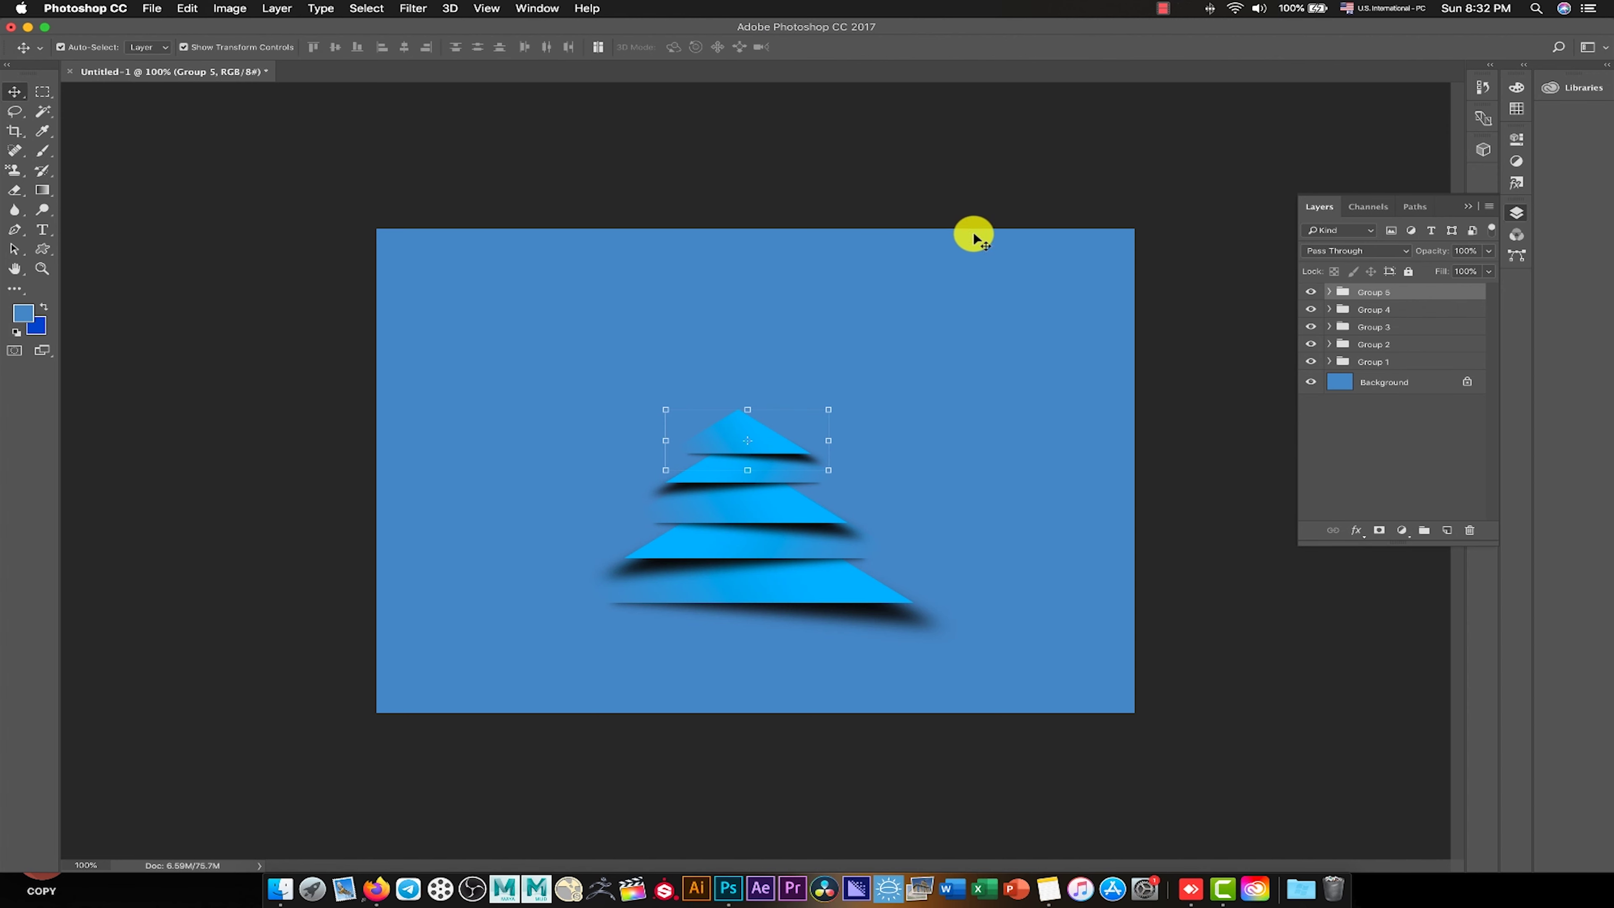
pyautogui.press('Up')
pyautogui.press('Up')
pyautogui.press('Up')
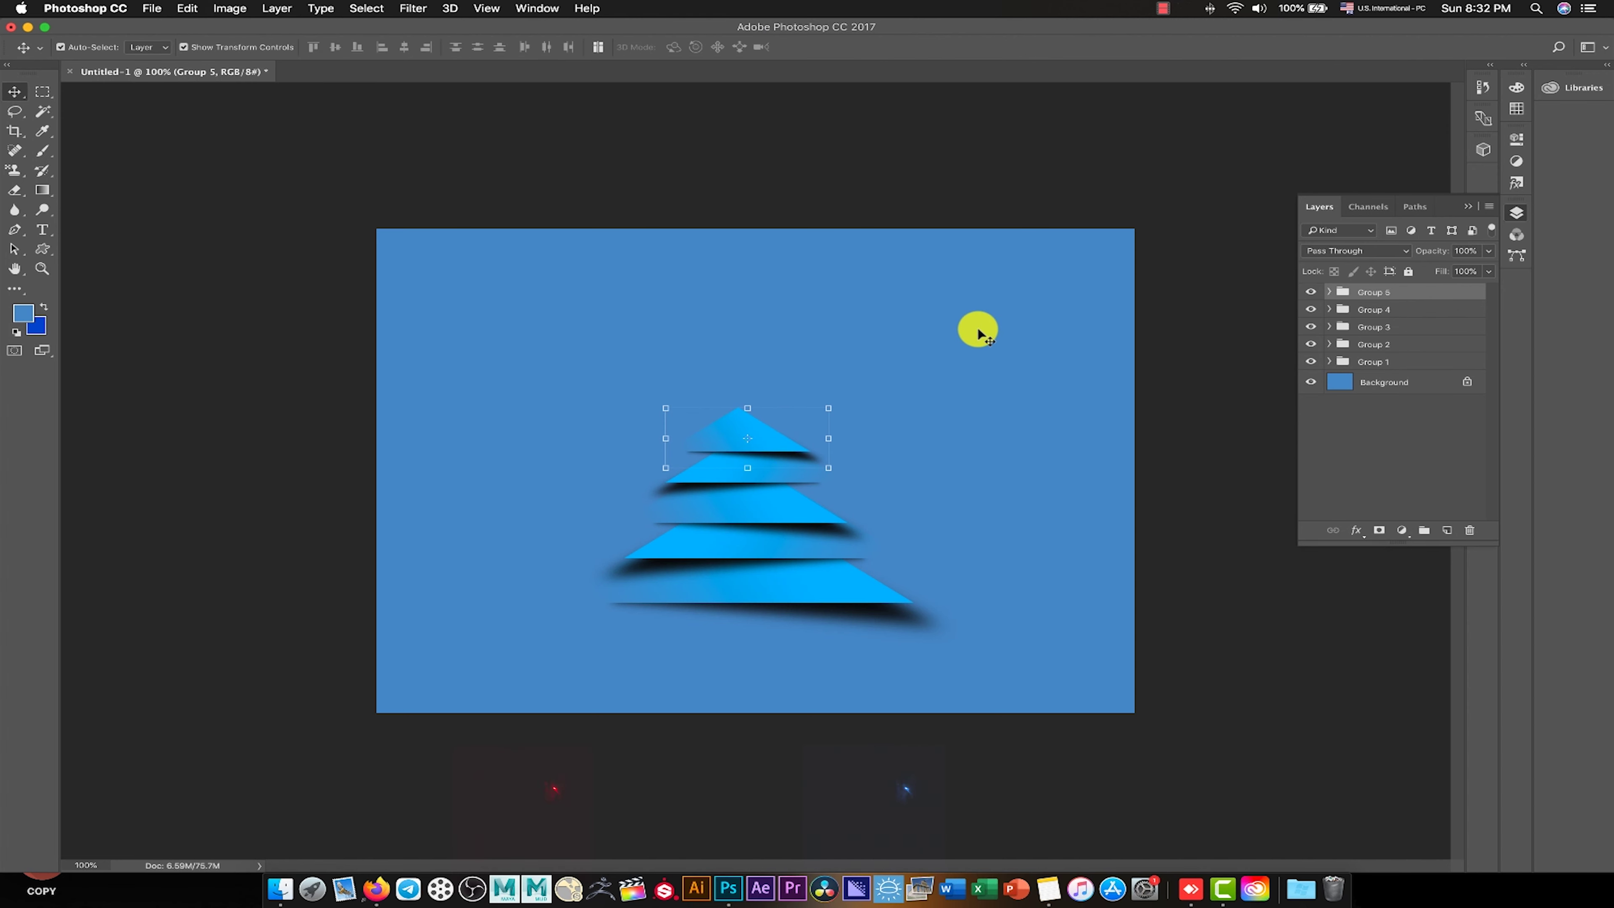
pyautogui.keyDown('shift'); pyautogui.click(1366, 312); pyautogui.keyUp('shift')
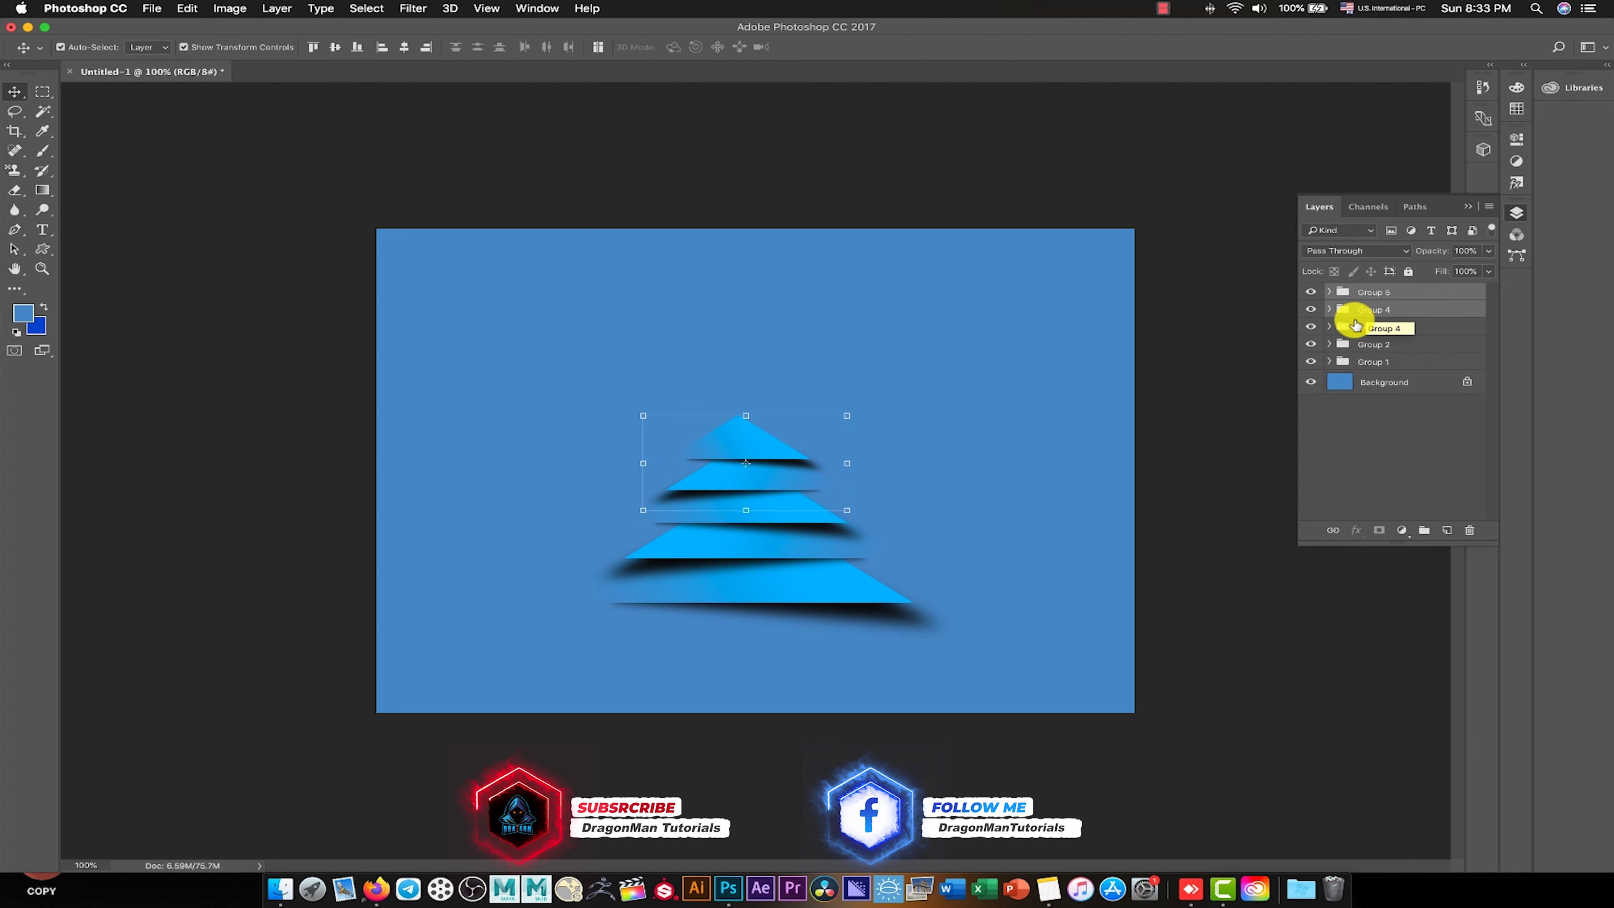
# Select Groups 5, 4 and 3 together and nudge them up about 24 px.
pyautogui.keyDown('shift'); pyautogui.click(1358, 330); pyautogui.keyUp('shift')
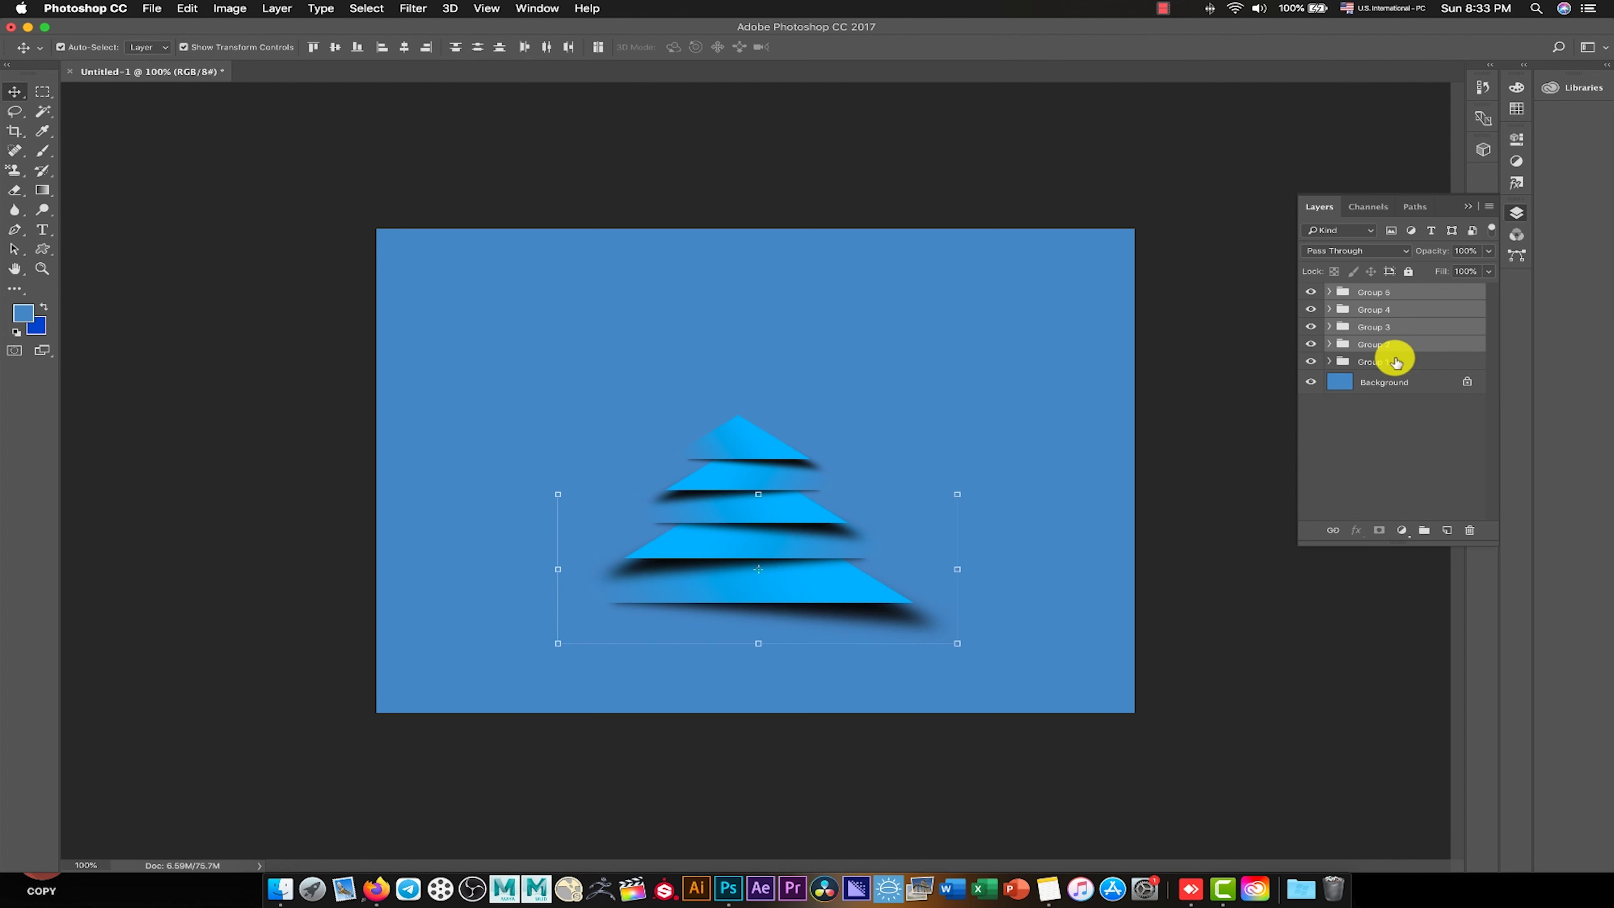
pyautogui.click(1395, 362)
pyautogui.click(1363, 298)
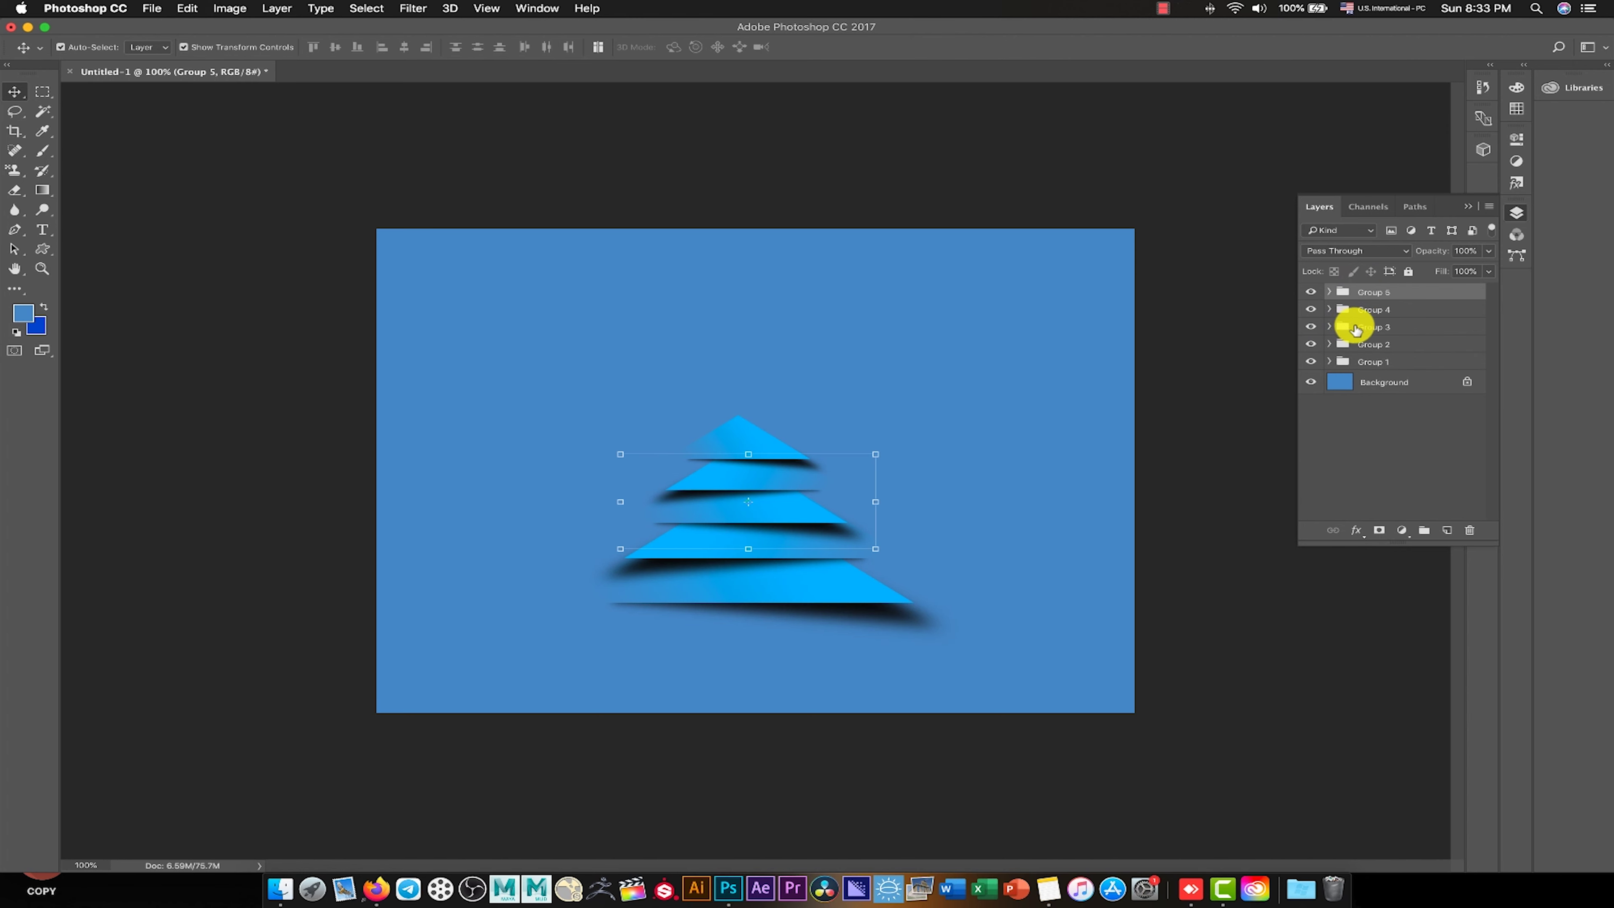
pyautogui.rightClick(1396, 352)
pyautogui.keyDown('shift'); pyautogui.click(1392, 346); pyautogui.keyUp('shift')
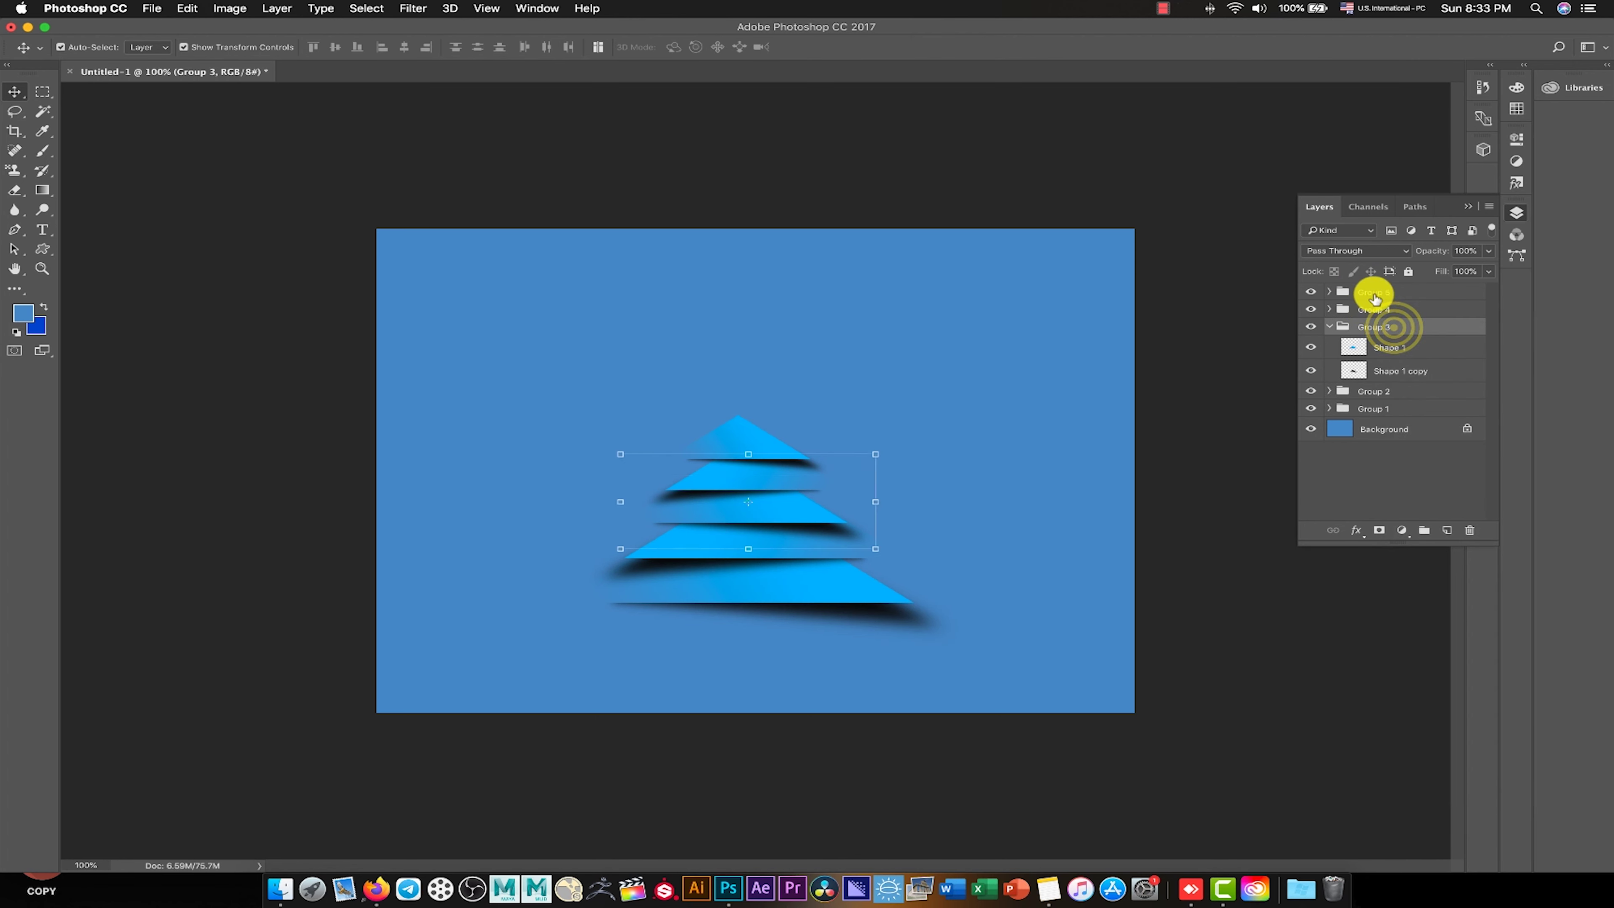
pyautogui.keyDown('shift'); pyautogui.click(1379, 328); pyautogui.keyUp('shift')
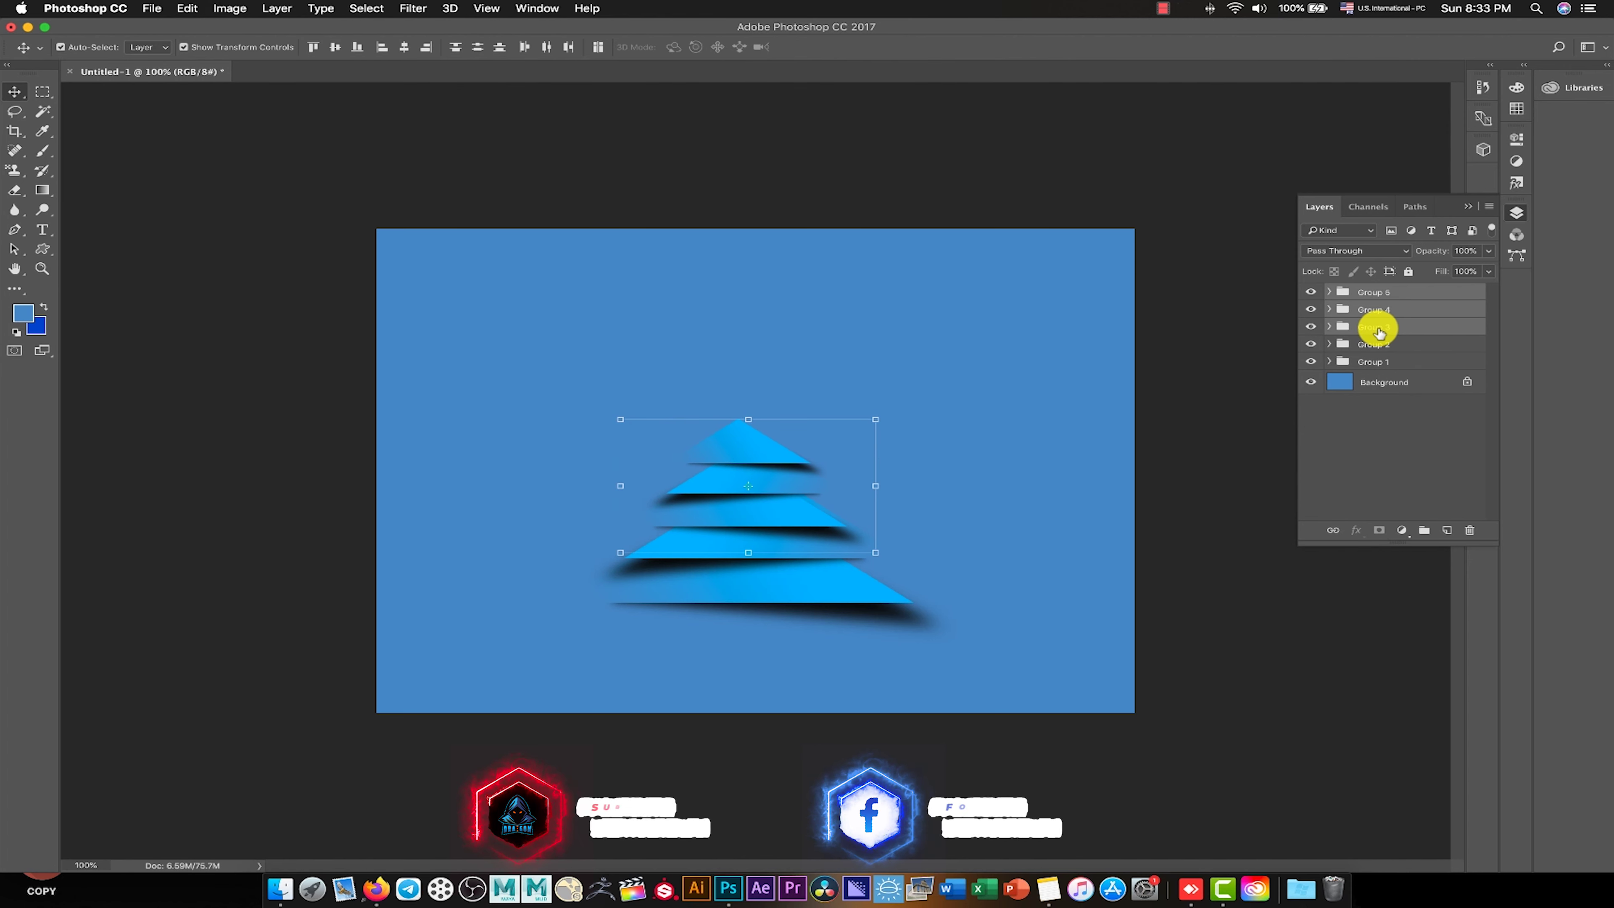
pyautogui.hotkey('shift', 'Up')
pyautogui.hotkey('shift', 'Up')
pyautogui.hotkey('shift', 'Up')
pyautogui.click(1398, 450)
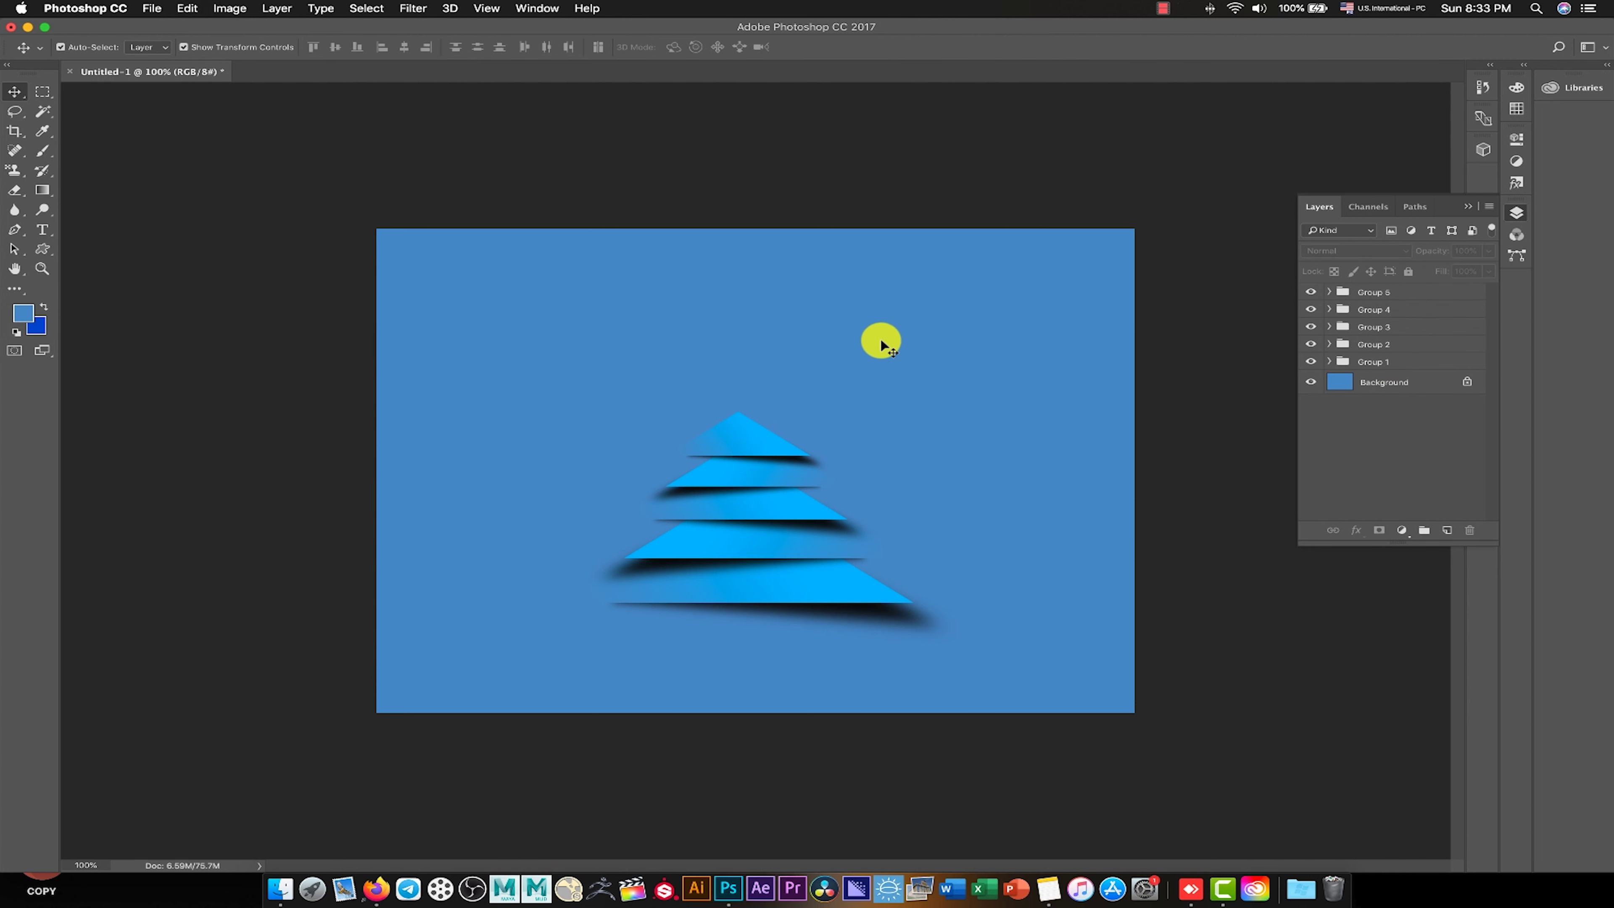
# Select Group 5 alone and start duplicating it as Group 6.
pyautogui.click(1379, 292)
pyautogui.click(277, 7)
pyautogui.click(277, 8)
pyautogui.click(299, 39)
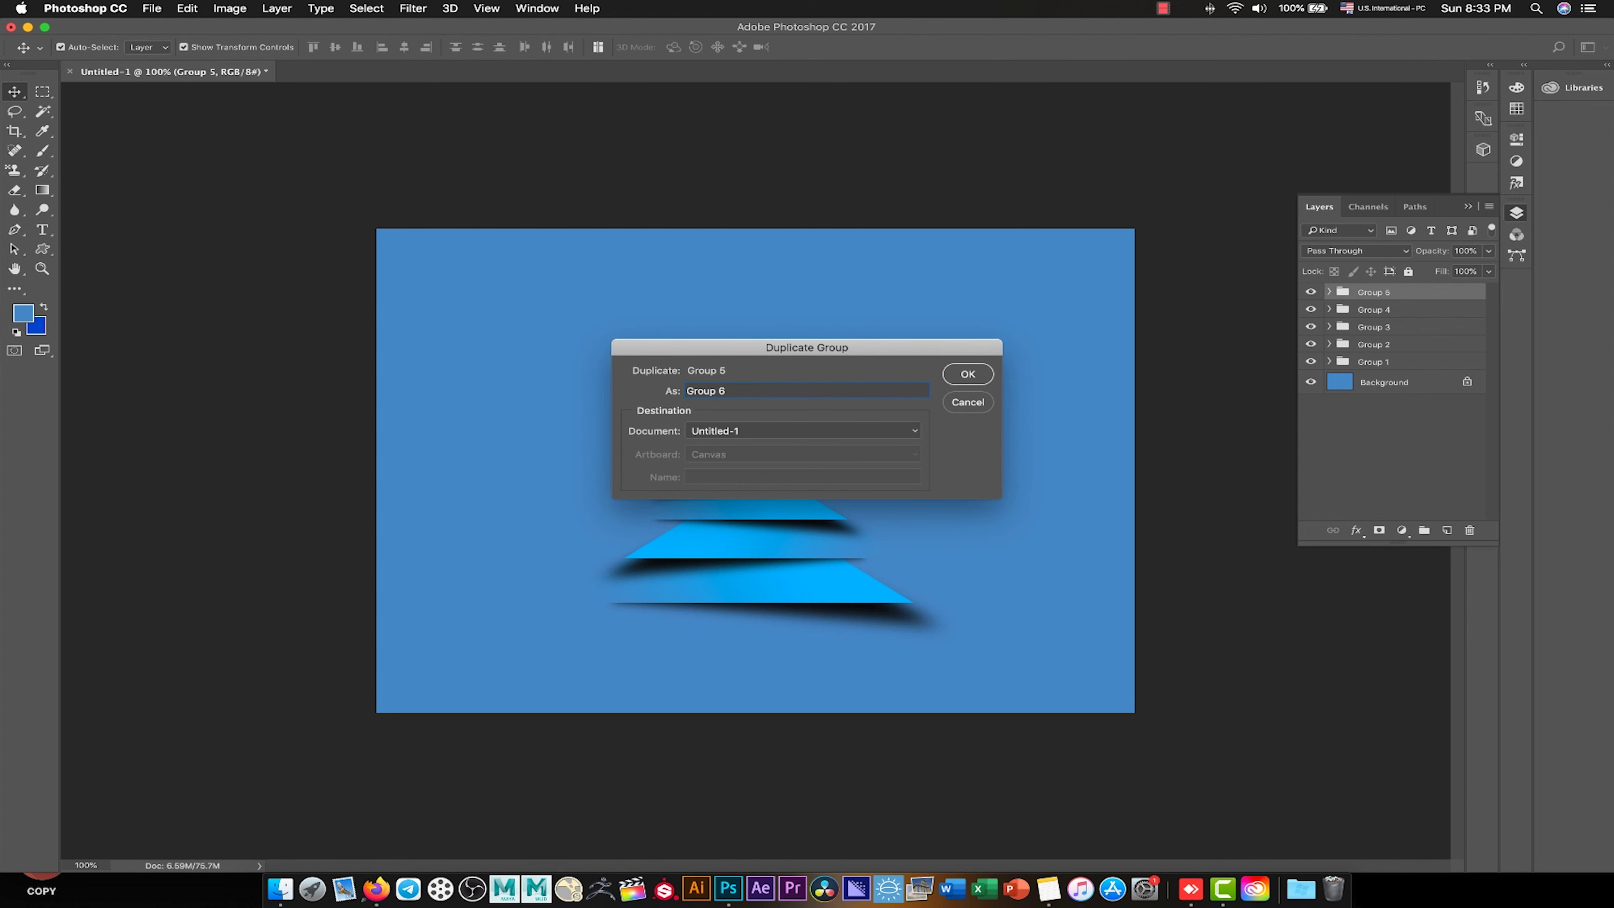
# Create Group 6 and scale it proportionally to 80%.
pyautogui.press('Return')
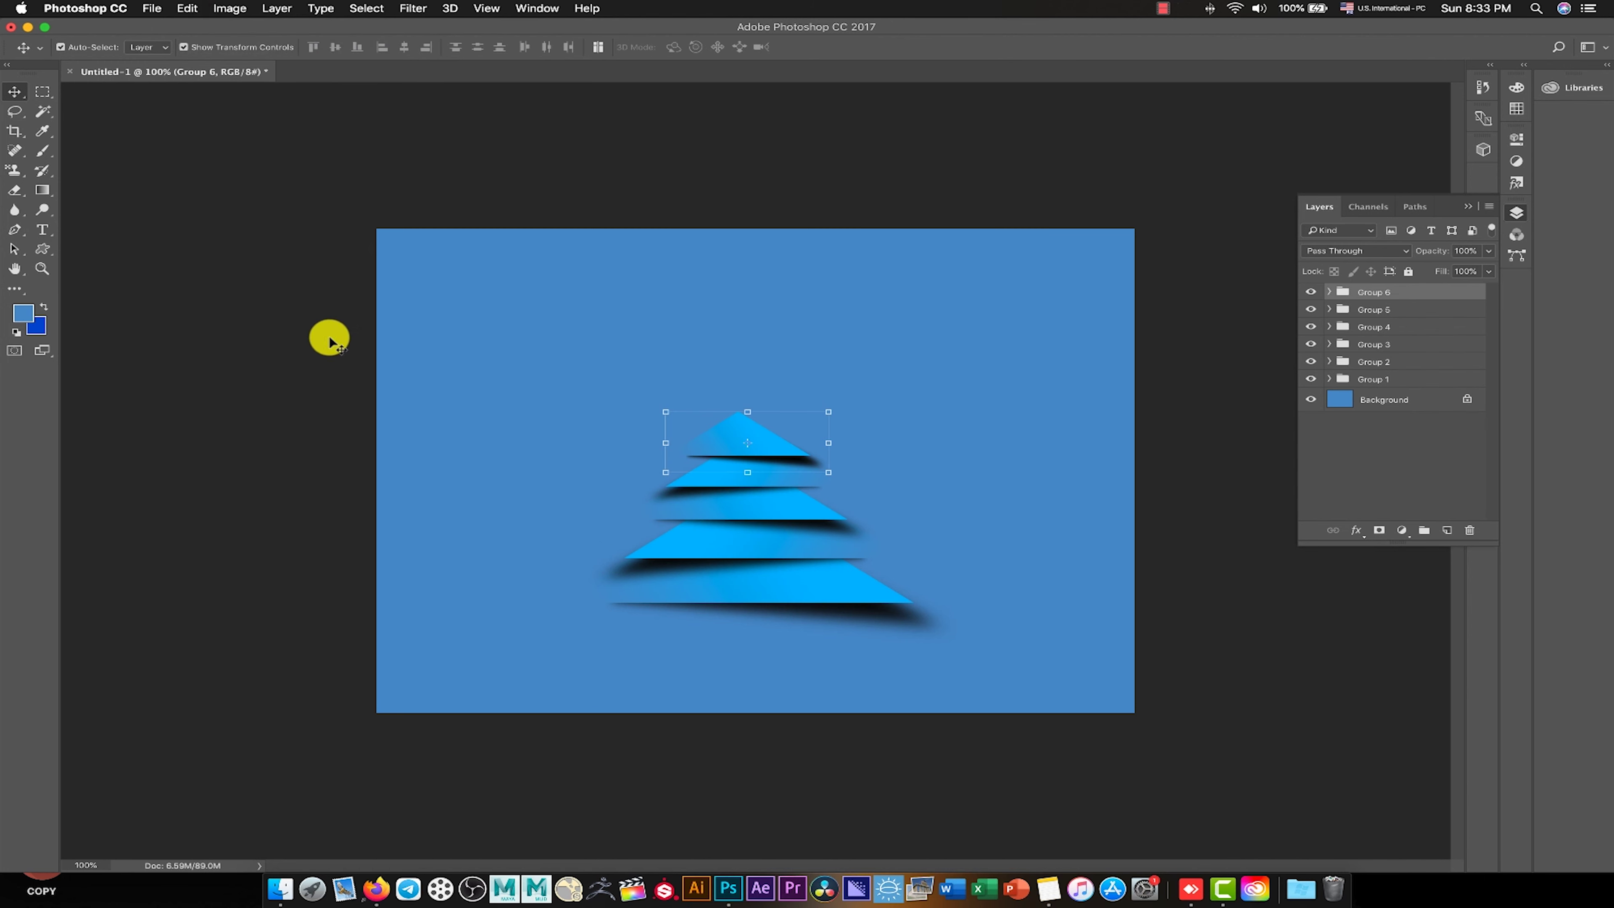
pyautogui.click(189, 6)
pyautogui.click(289, 330)
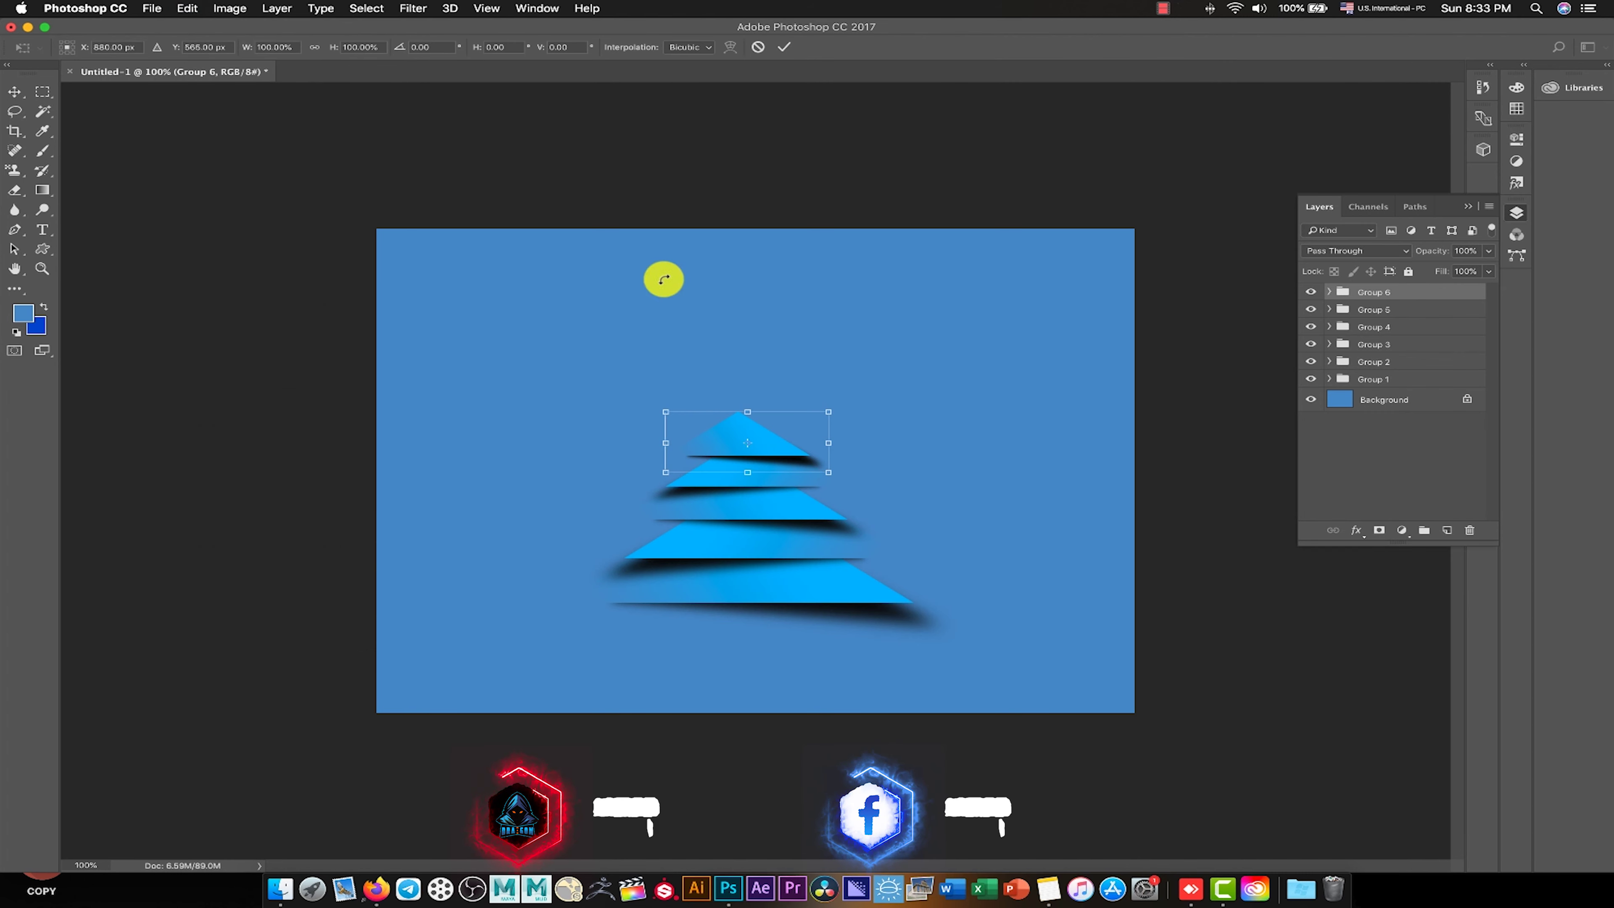
pyautogui.click(314, 47)
pyautogui.doubleClick(381, 48)
pyautogui.write('80')
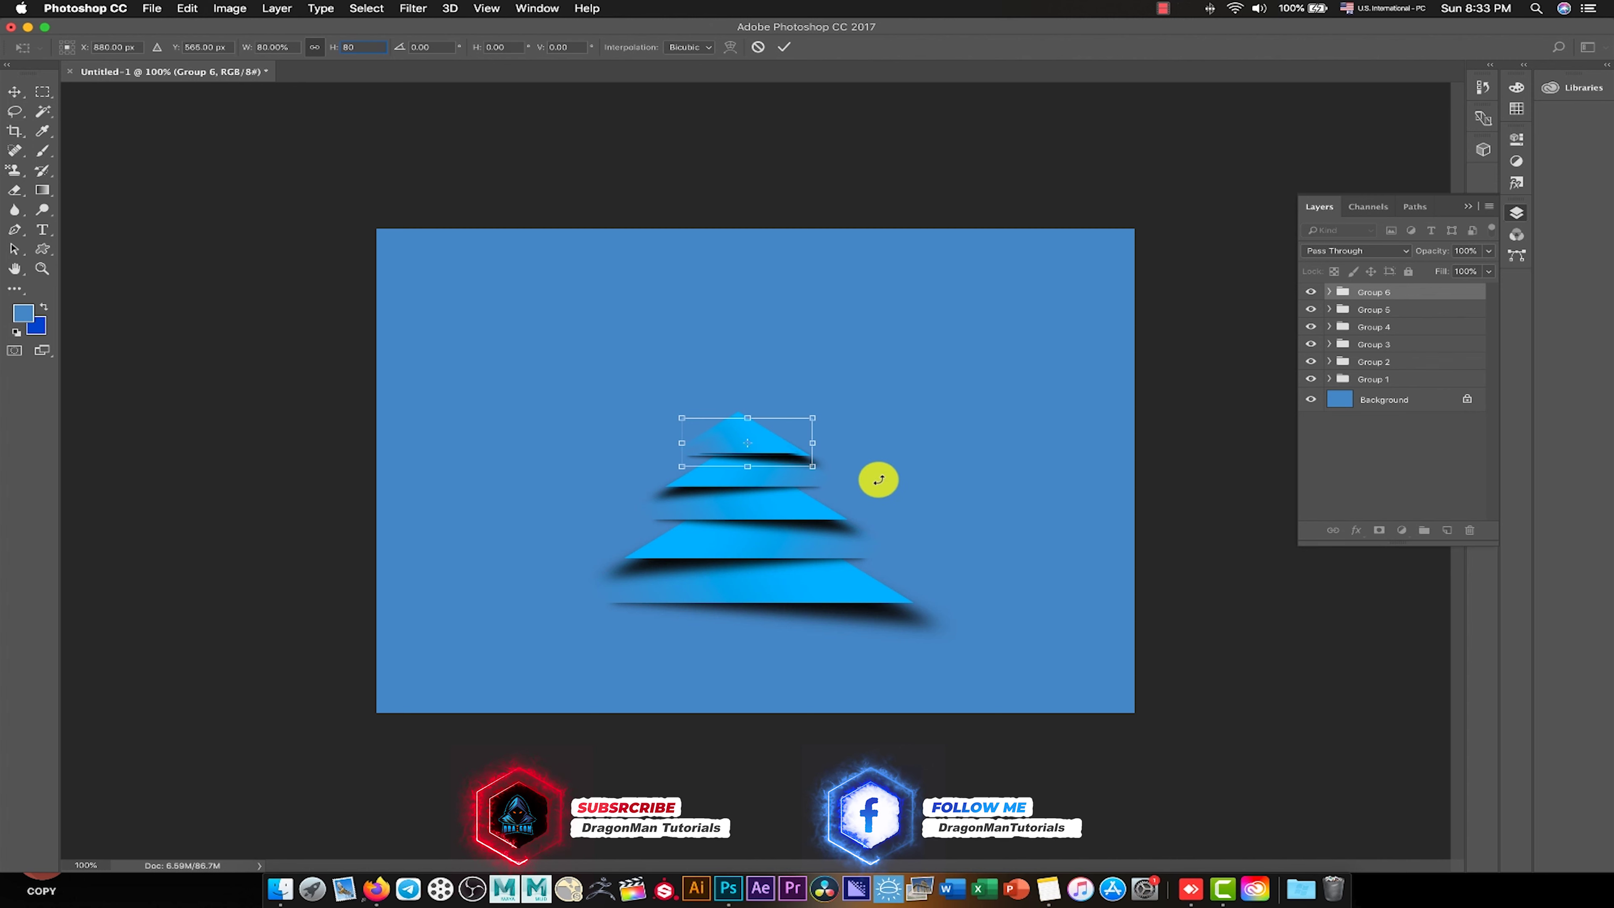
# Flip Group 6 horizontally, move it to the tree top, and commit.
pyautogui.rightClick(785, 452)
pyautogui.click(879, 644)
pyautogui.moveTo(767, 443); pyautogui.dragTo(769, 422)
pyautogui.press('Return')
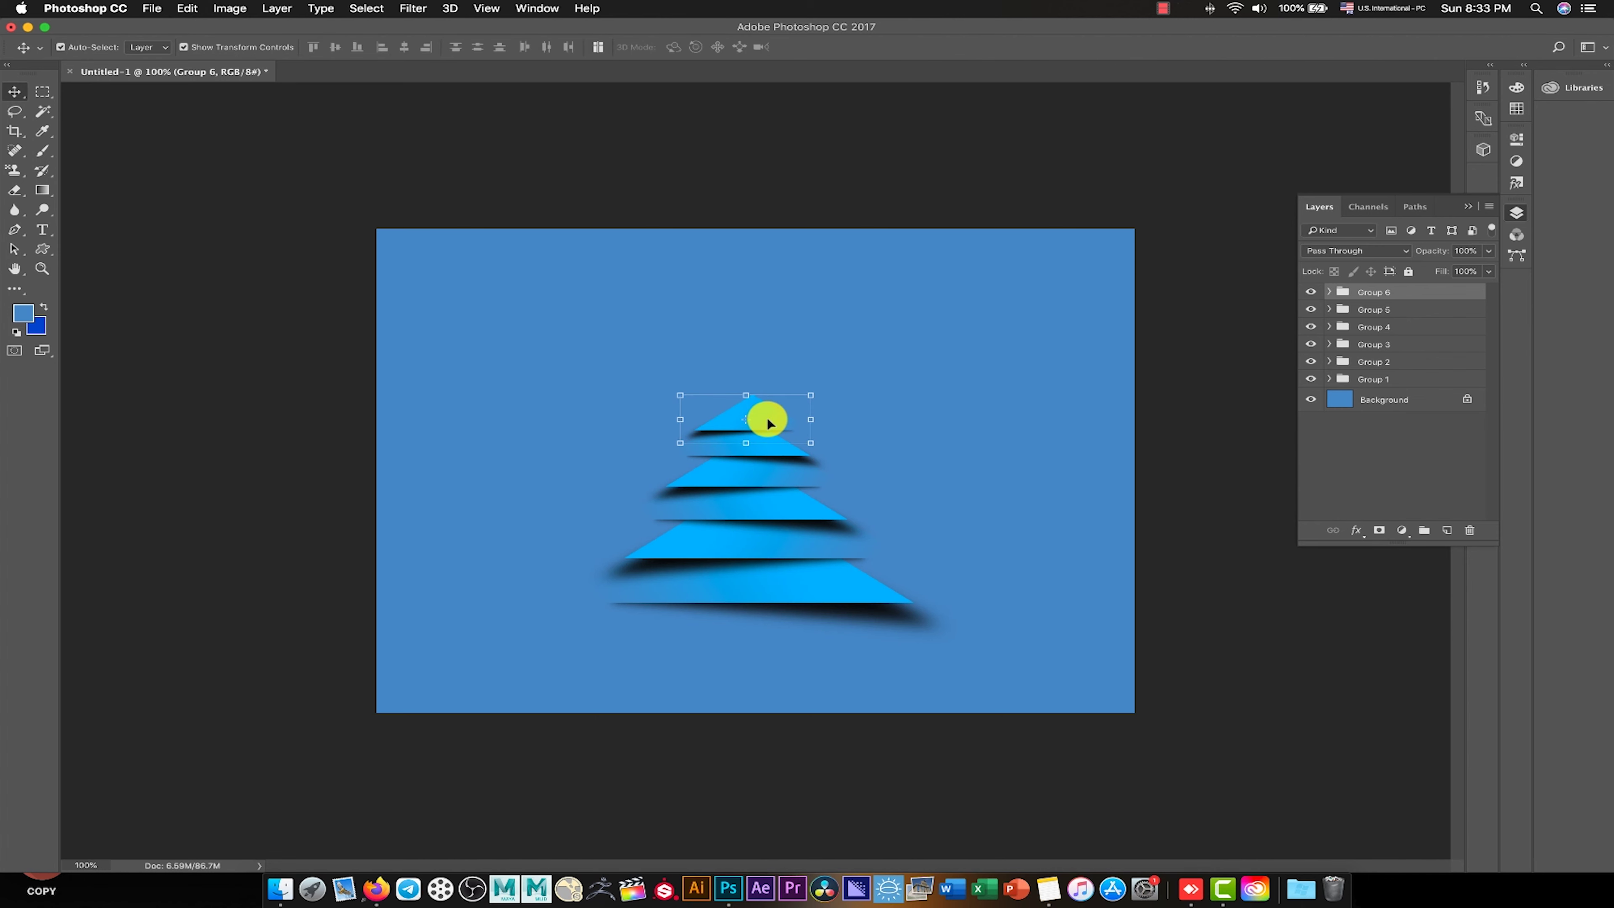
pyautogui.click(275, 7)
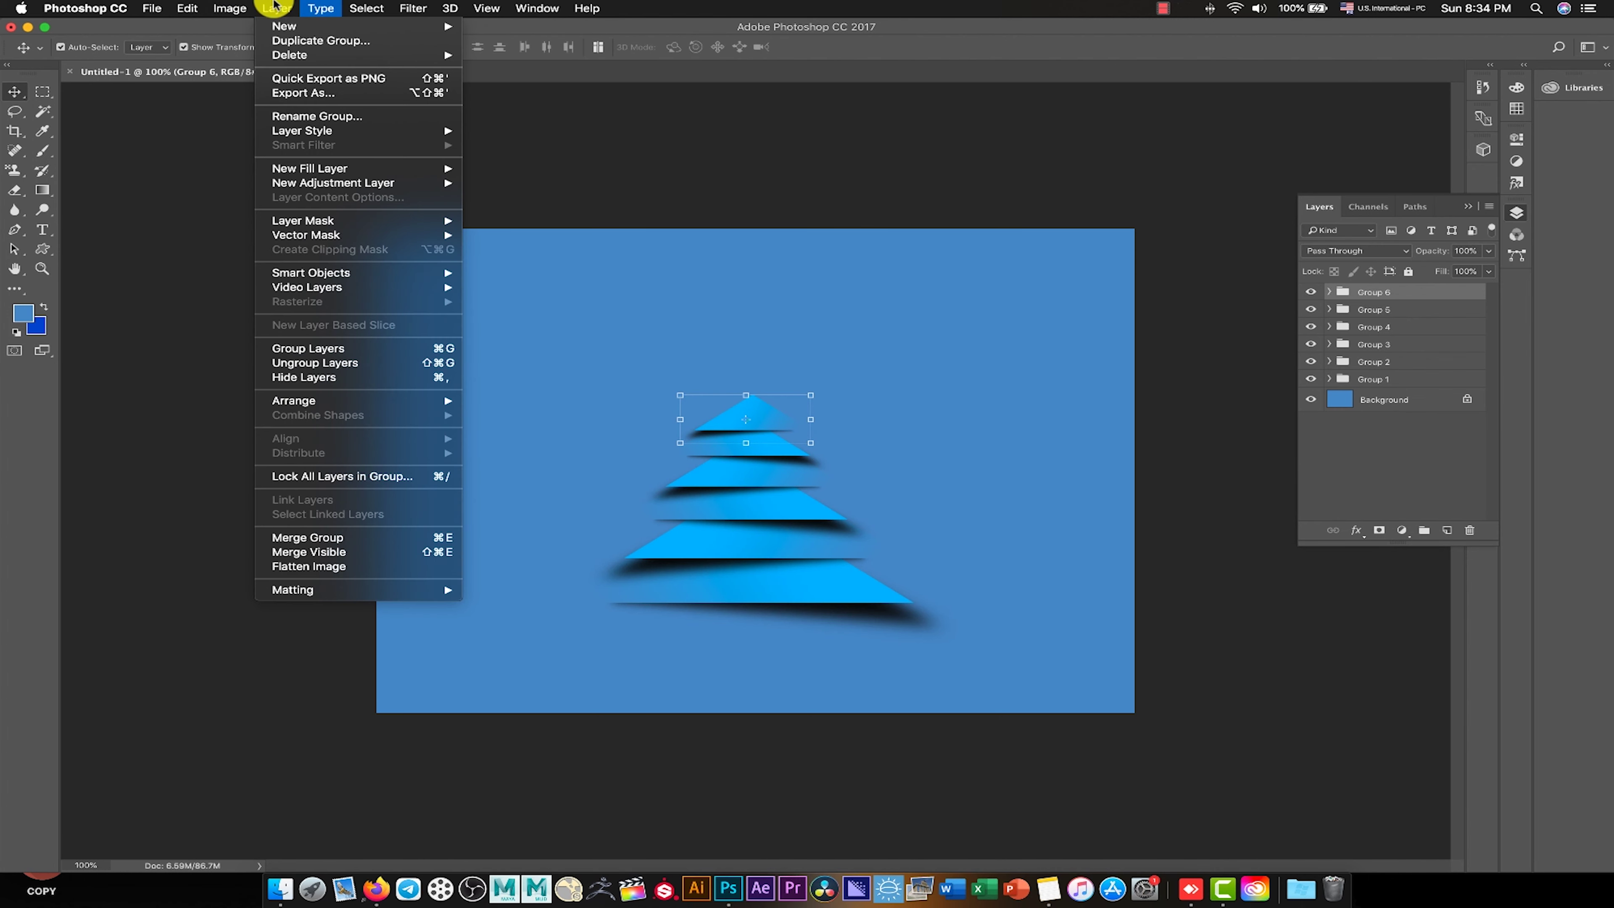
pyautogui.click(320, 40)
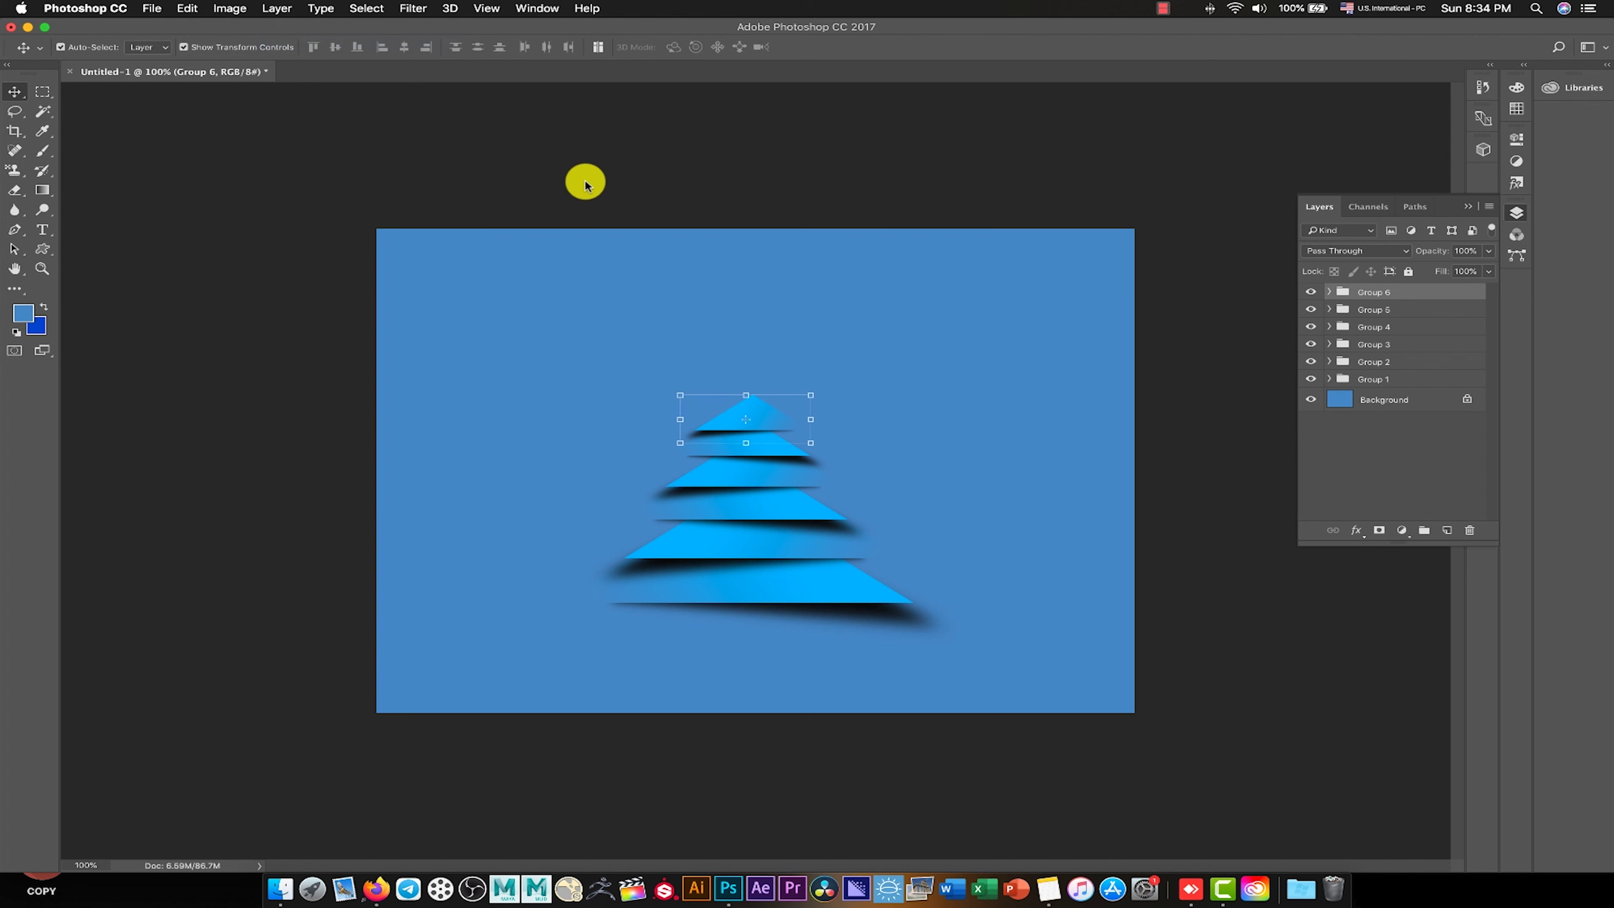
# Create the duplicate as Group 7 and start transforming it.
pyautogui.write('7')
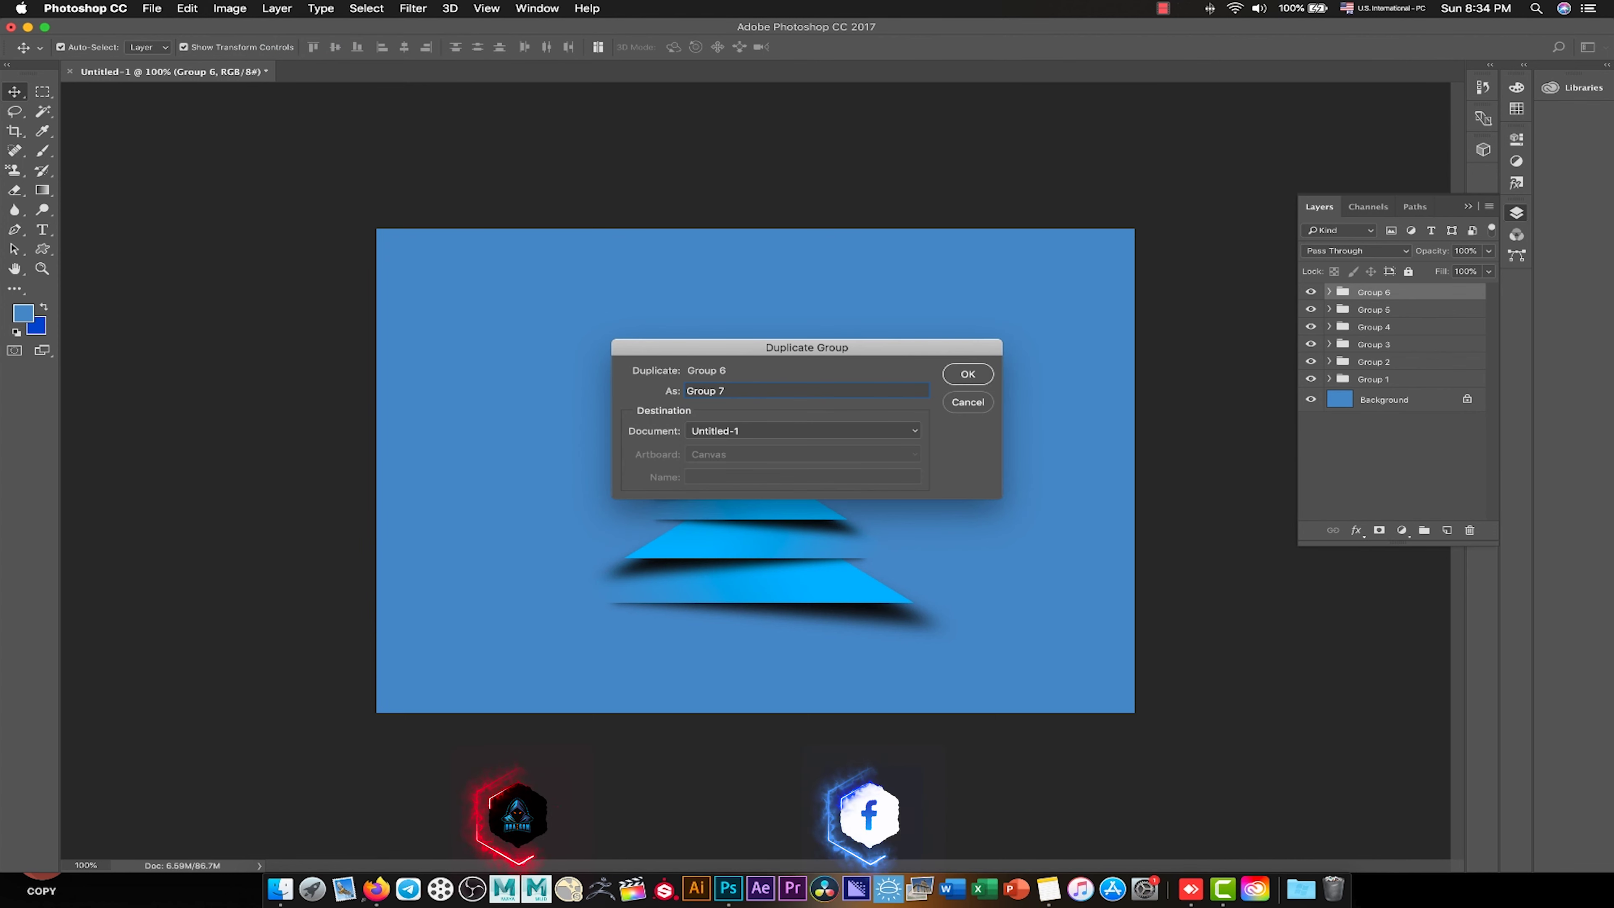
pyautogui.press('Return')
pyautogui.click(188, 8)
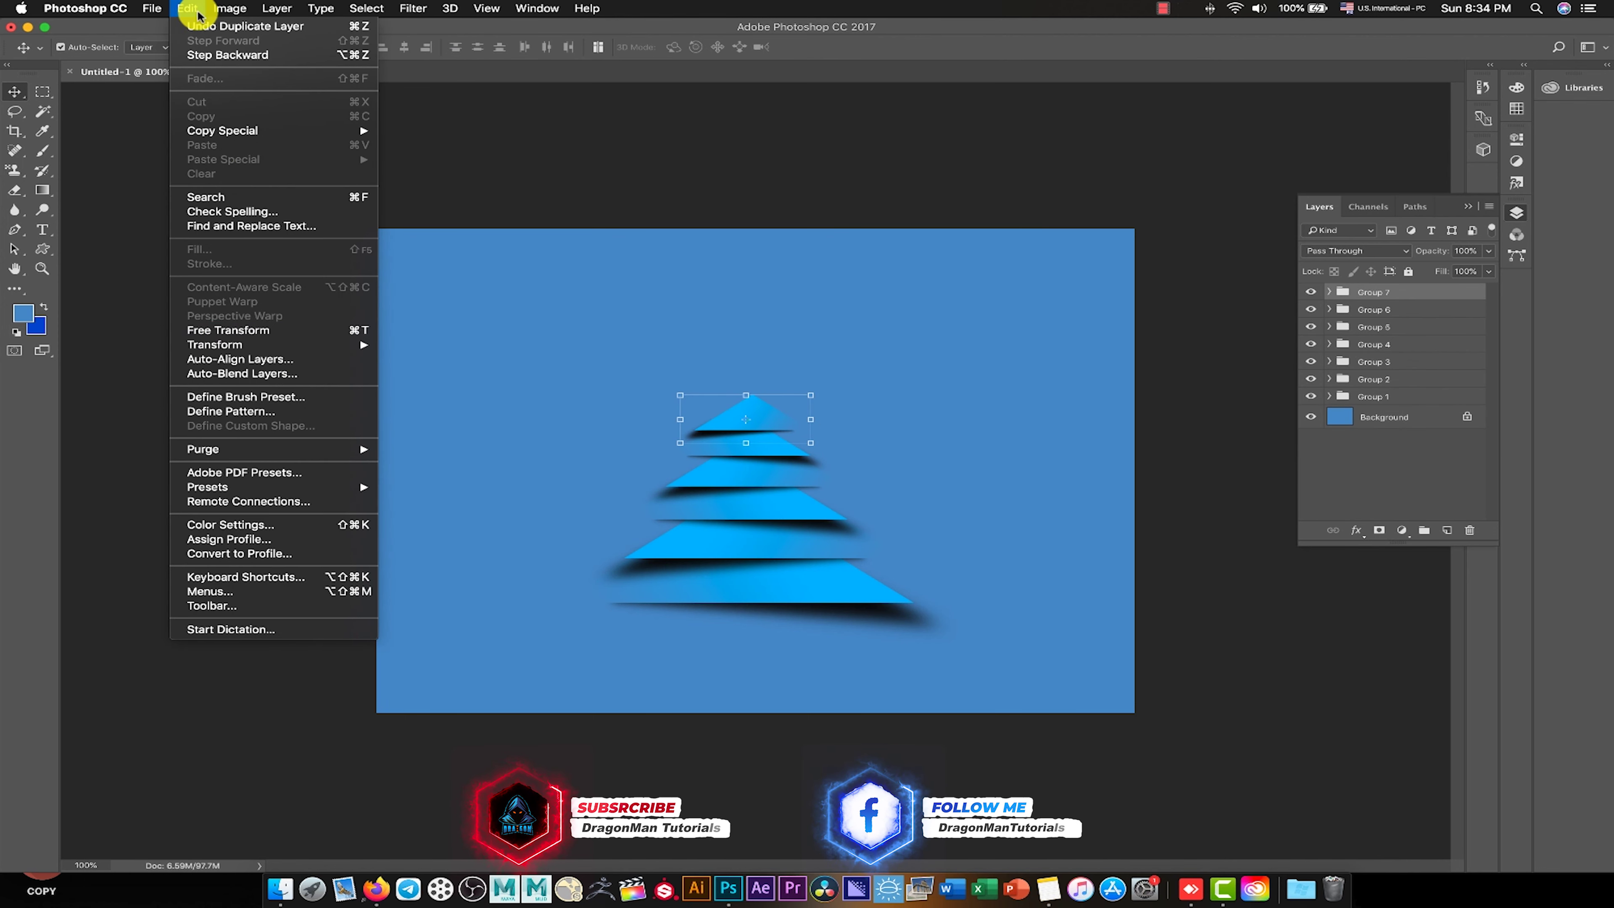
pyautogui.click(298, 324)
pyautogui.rightClick(779, 424)
pyautogui.click(836, 612)
# Scale Group 7 proportionally, flip it, move it to the peak, and commit.
pyautogui.click(318, 48)
pyautogui.click(369, 46)
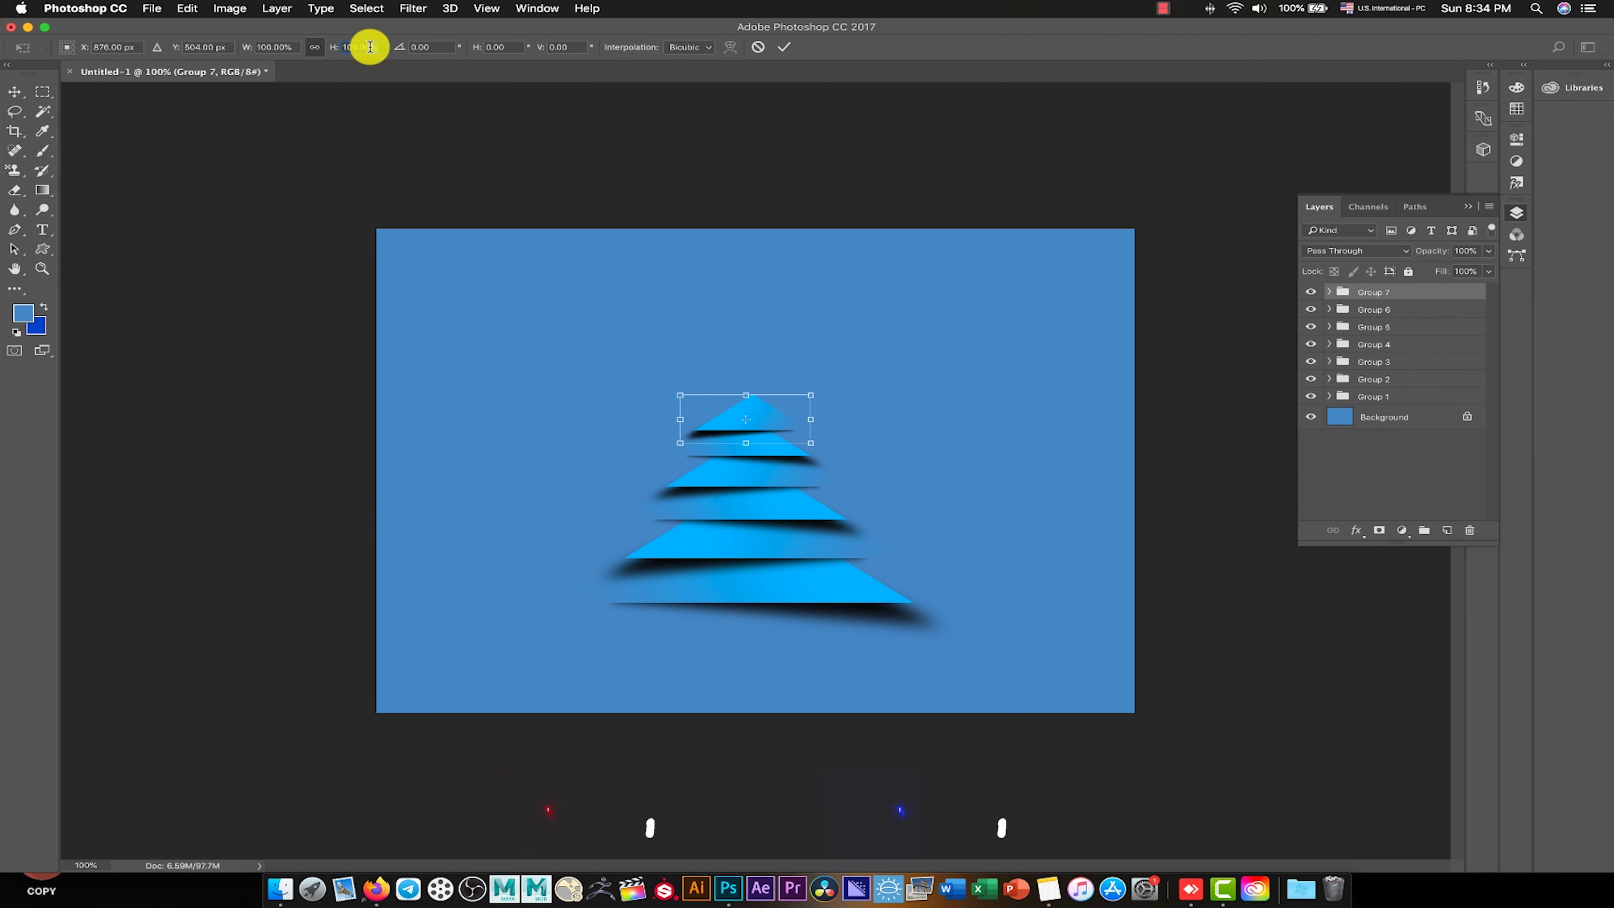
pyautogui.rightClick(766, 421)
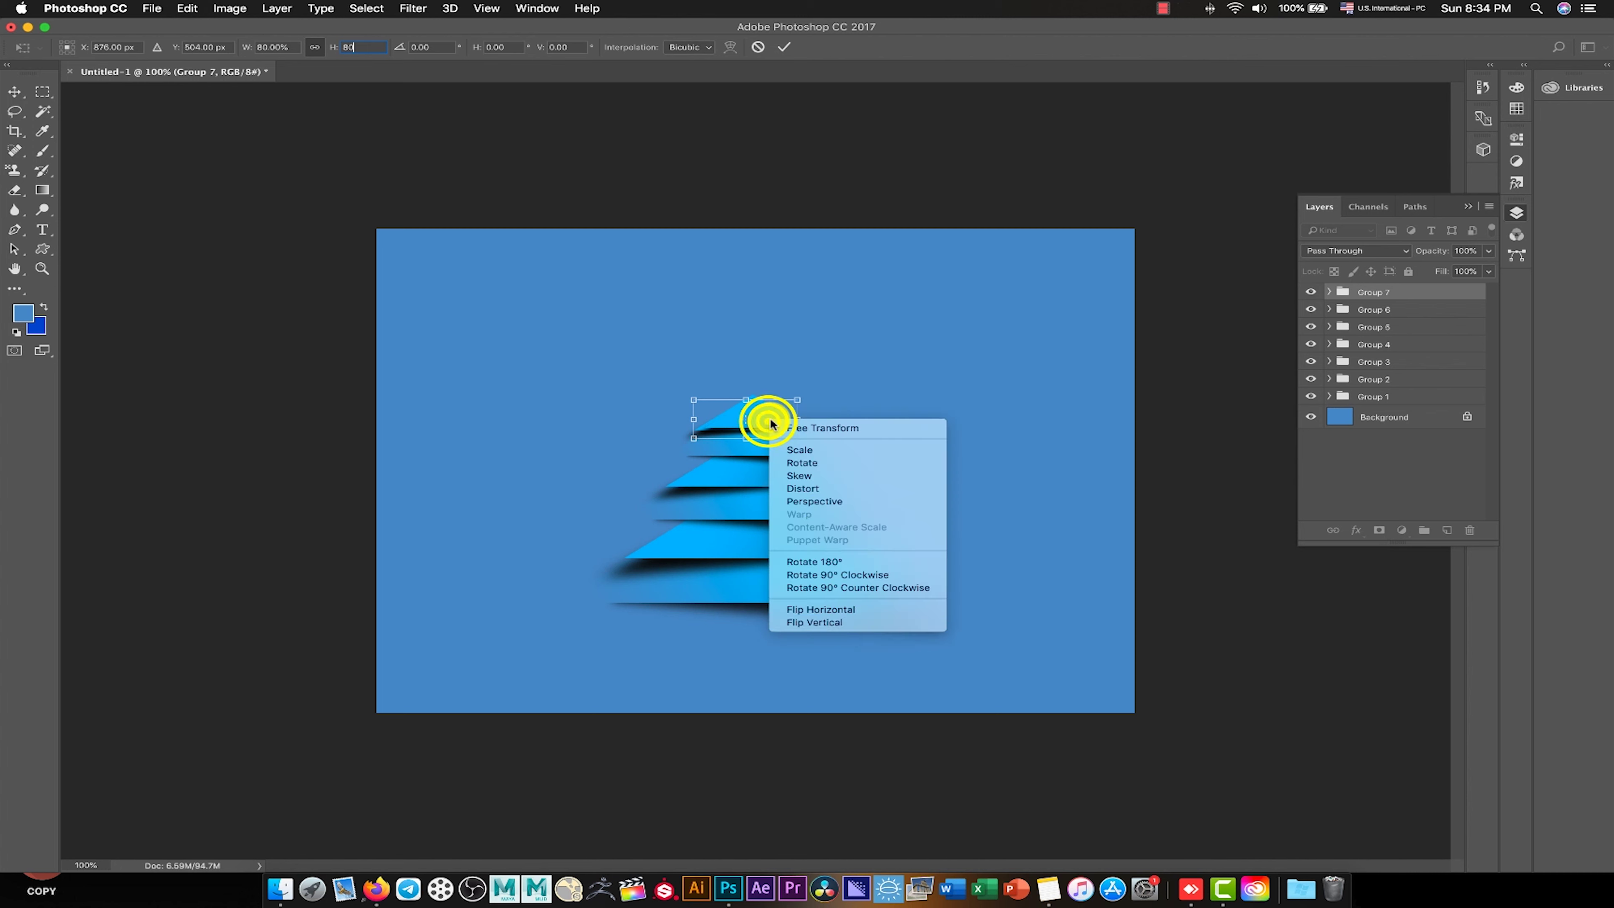
pyautogui.click(848, 605)
pyautogui.moveTo(778, 426); pyautogui.dragTo(774, 400)
pyautogui.hotkey('shift', 'Left')
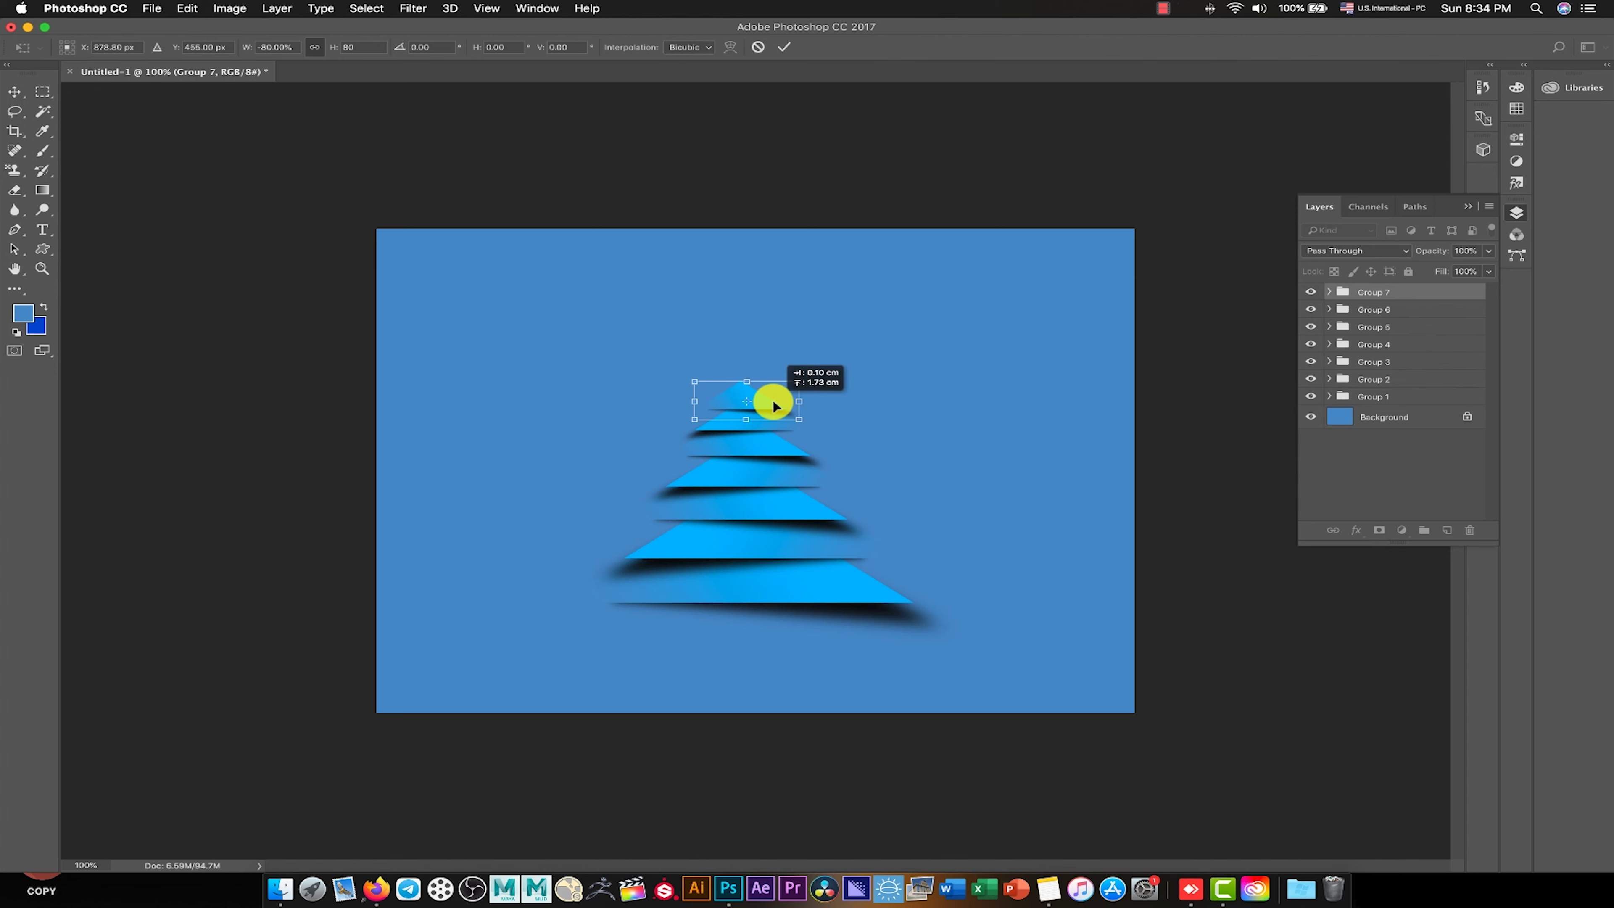
pyautogui.press('Return')
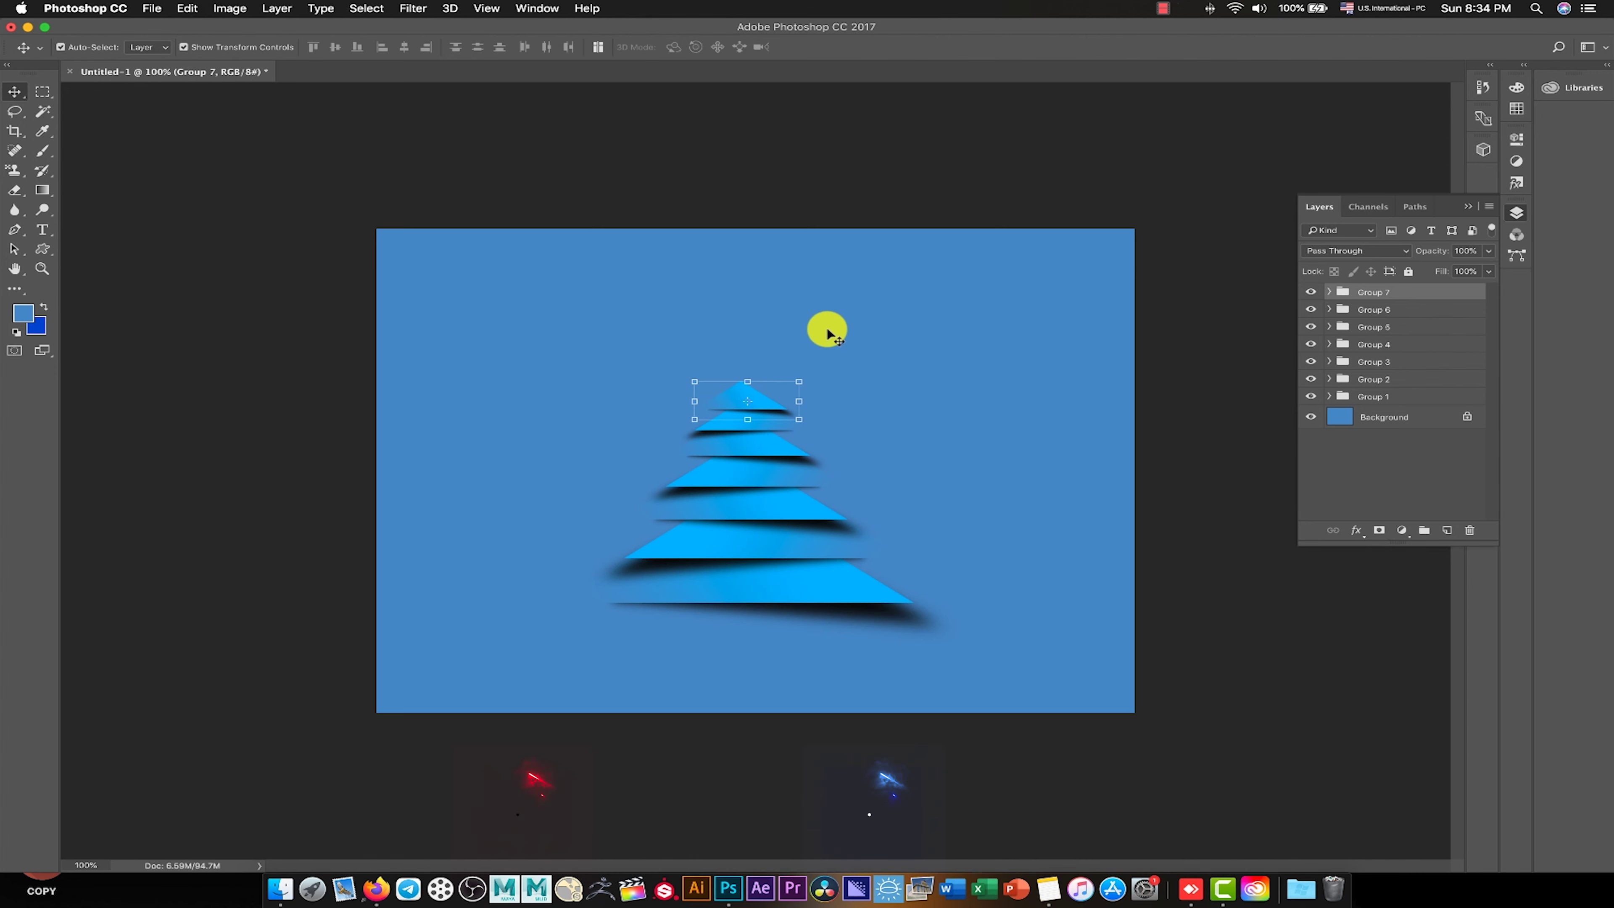
# Duplicate Group 7 as Group 8 and start transforming it.
pyautogui.click(277, 7)
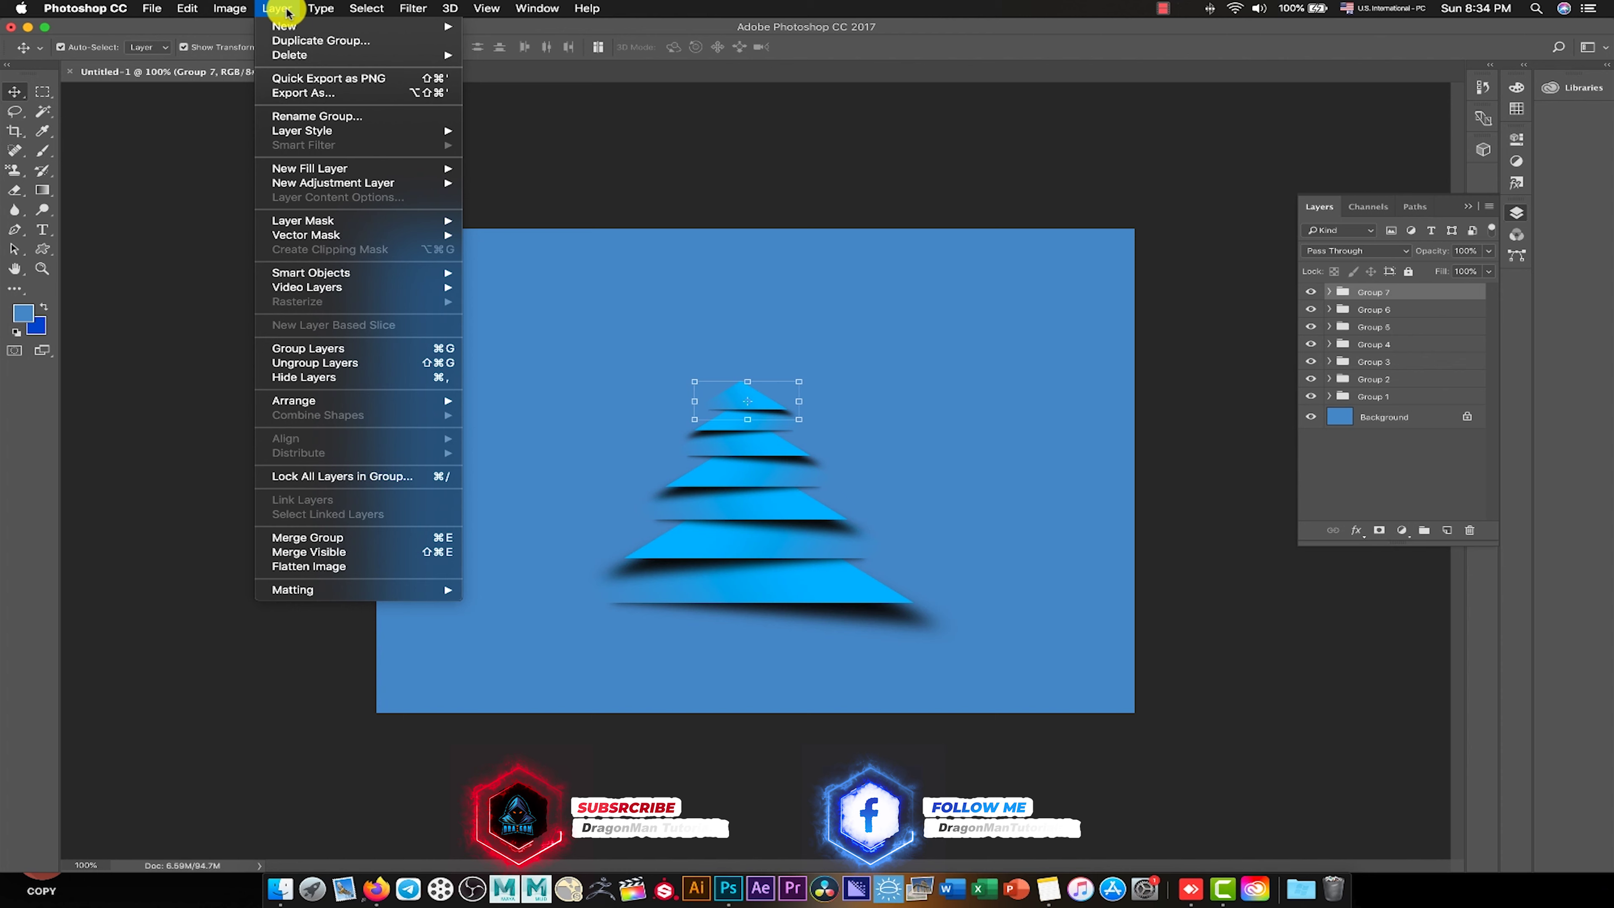
pyautogui.click(316, 39)
pyautogui.moveTo(718, 391); pyautogui.dragTo(838, 391)
pyautogui.press('Return')
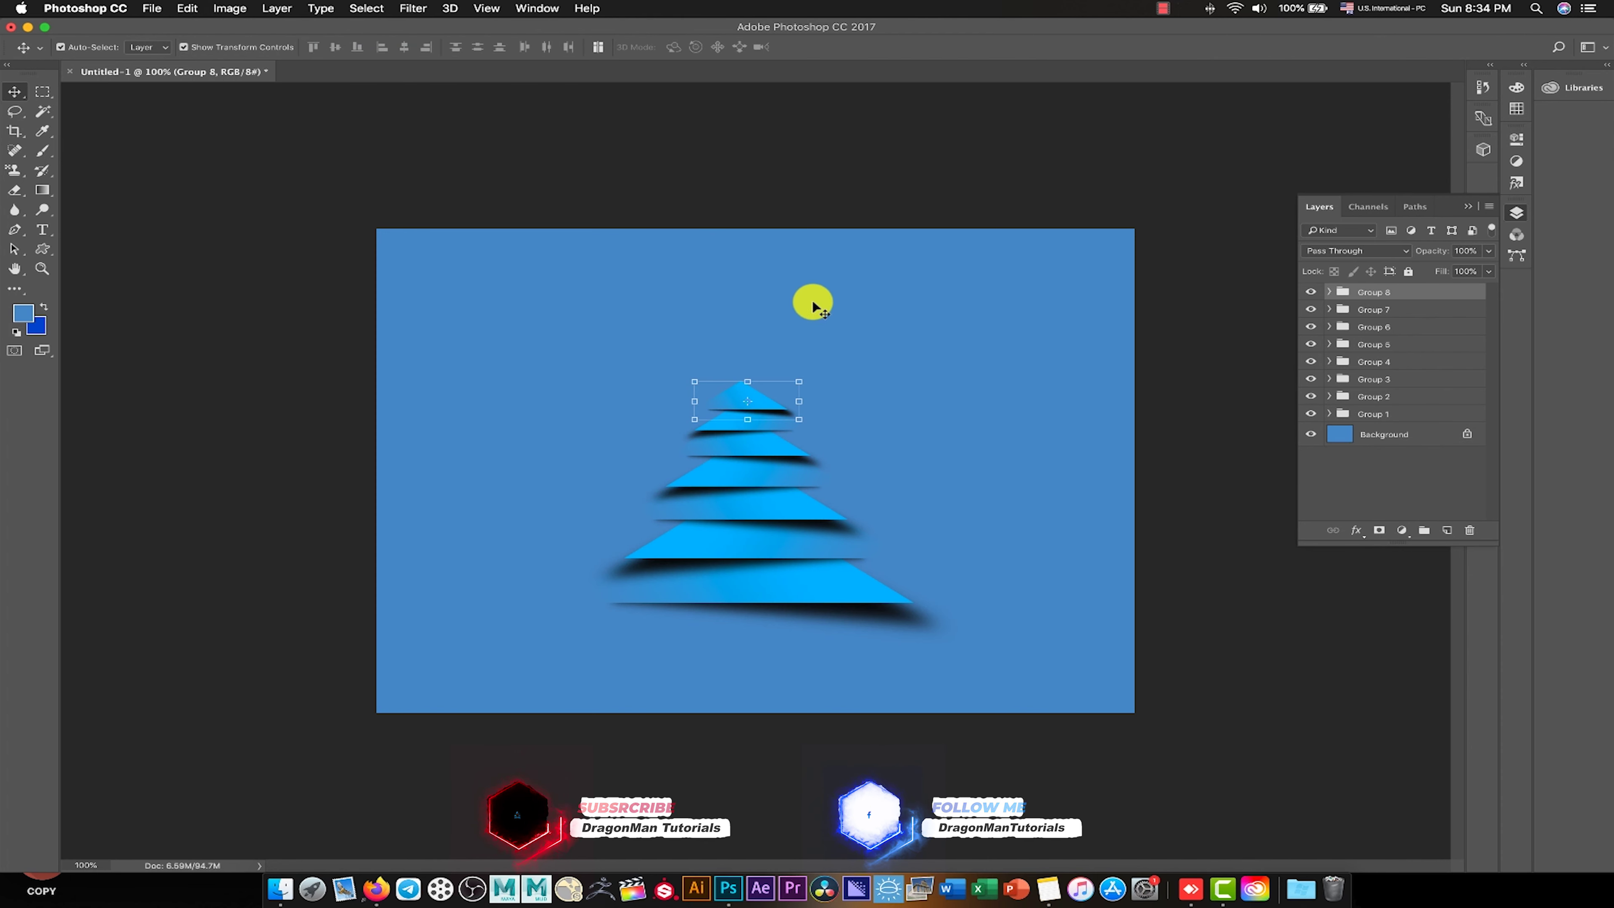
pyautogui.click(186, 8)
pyautogui.click(284, 334)
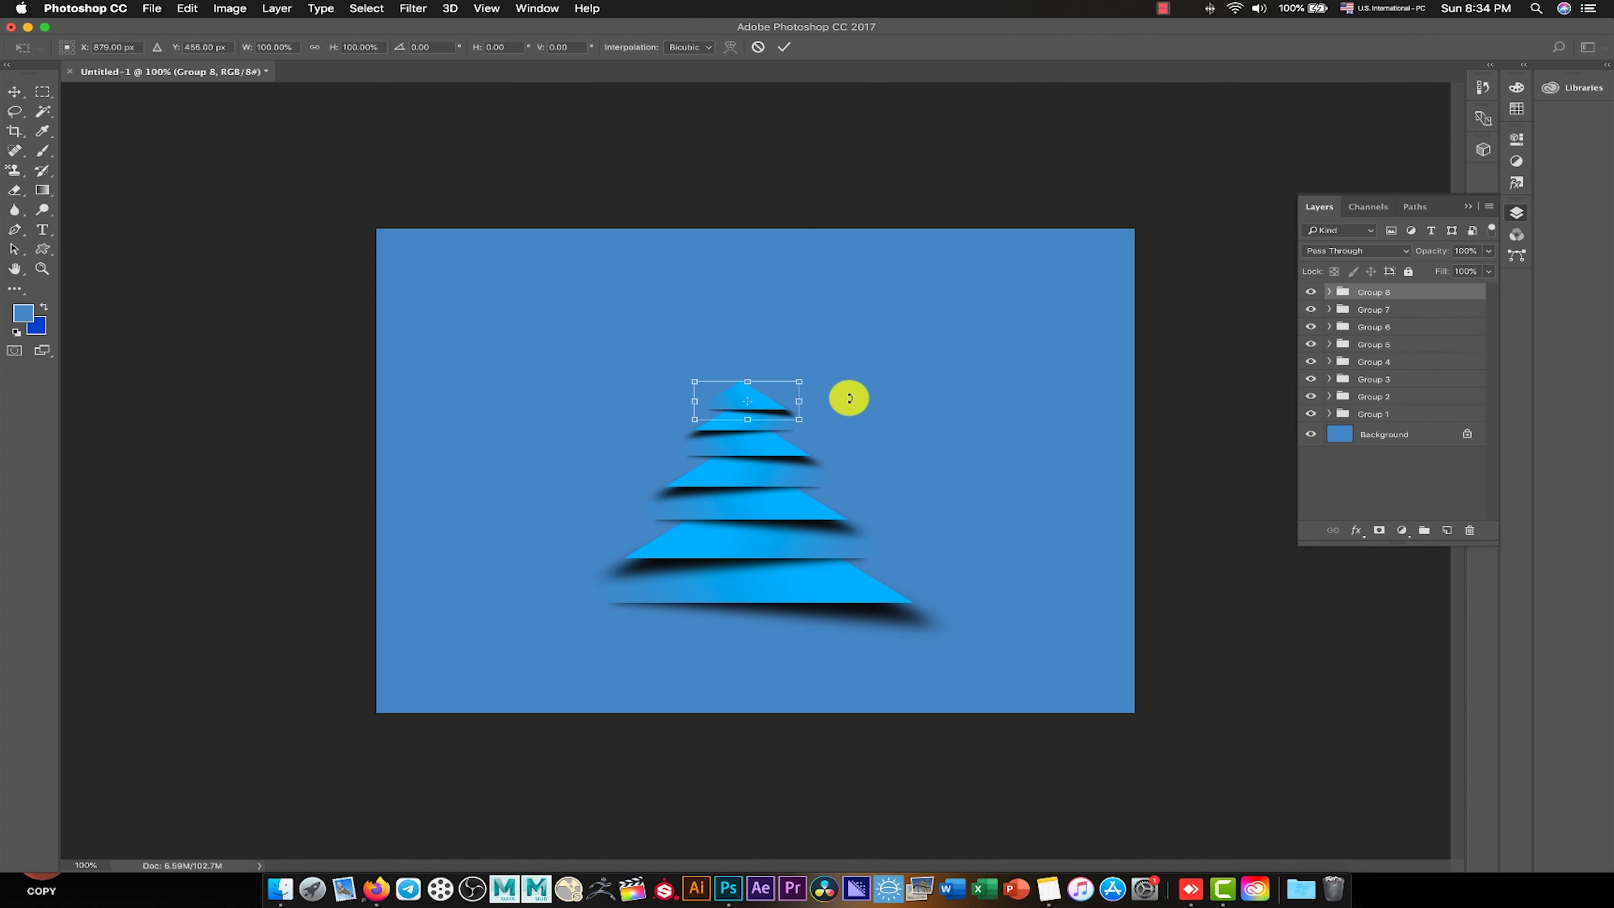
# Scale Group 8 to 80%, flip it, commit, and adjust its shape.
pyautogui.click(314, 47)
pyautogui.write('80')
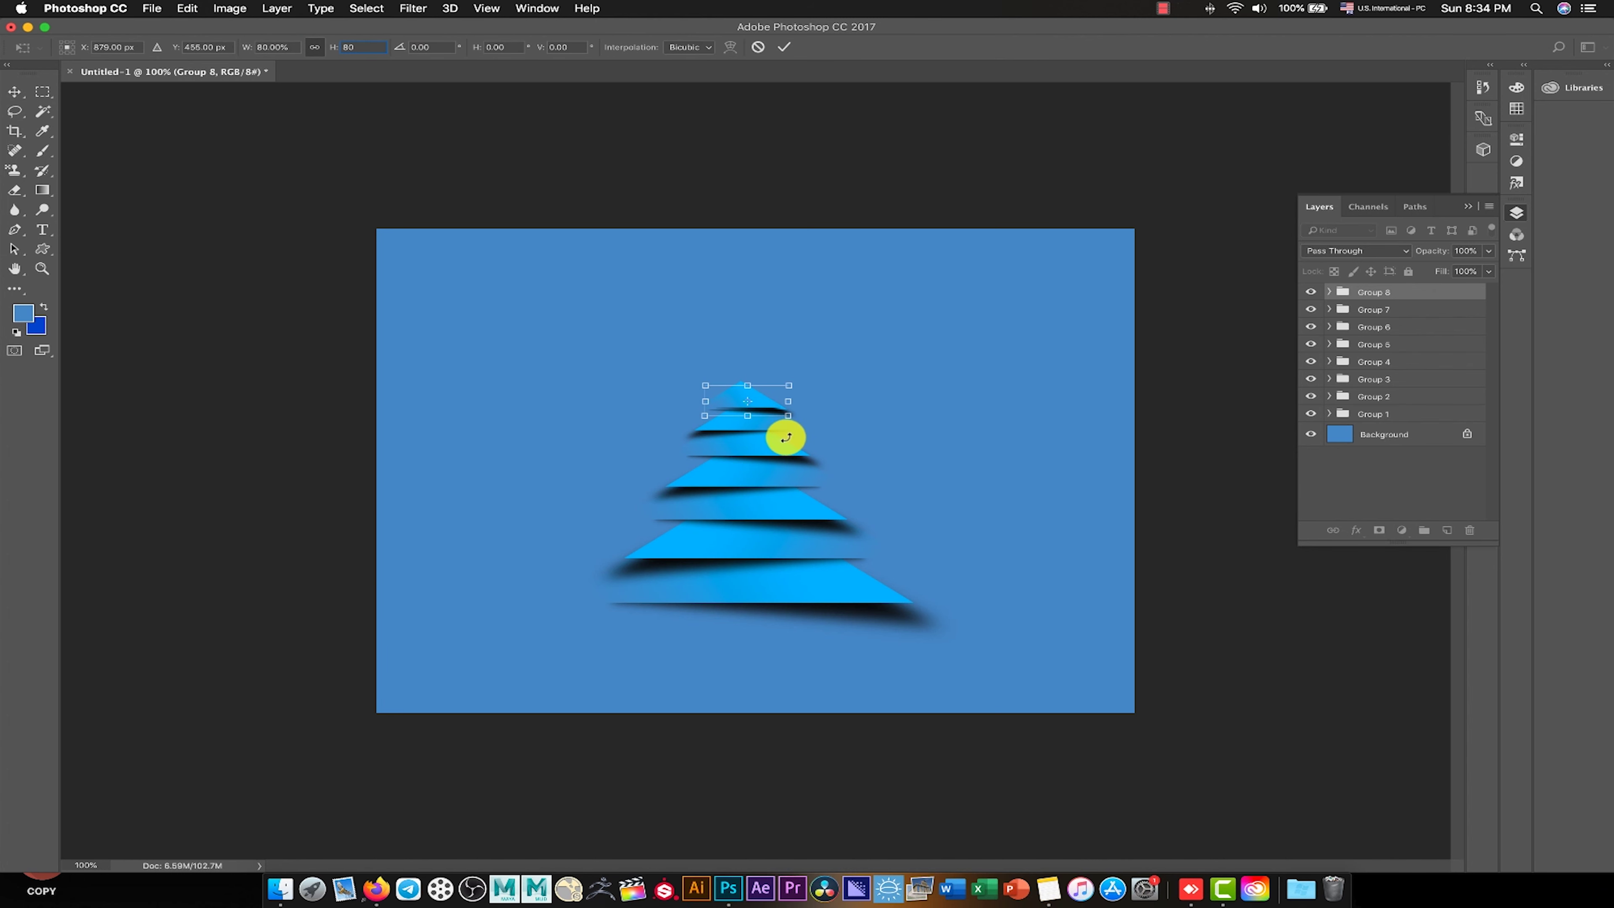
pyautogui.rightClick(761, 406)
pyautogui.click(828, 595)
pyautogui.press('Return')
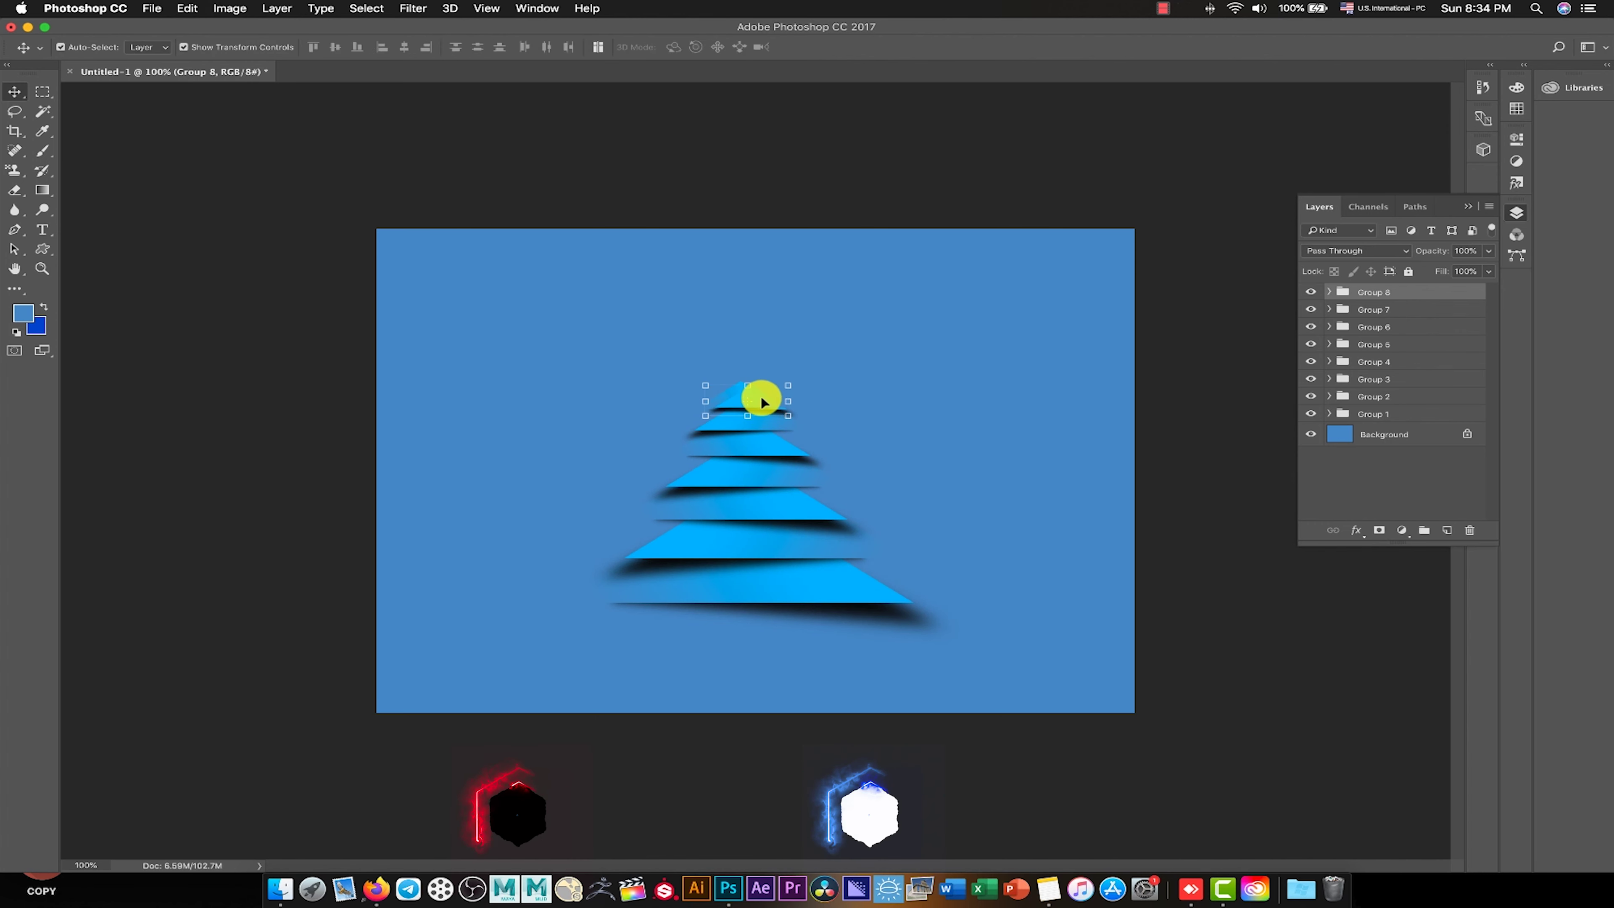
pyautogui.moveTo(762, 401); pyautogui.dragTo(825, 410)
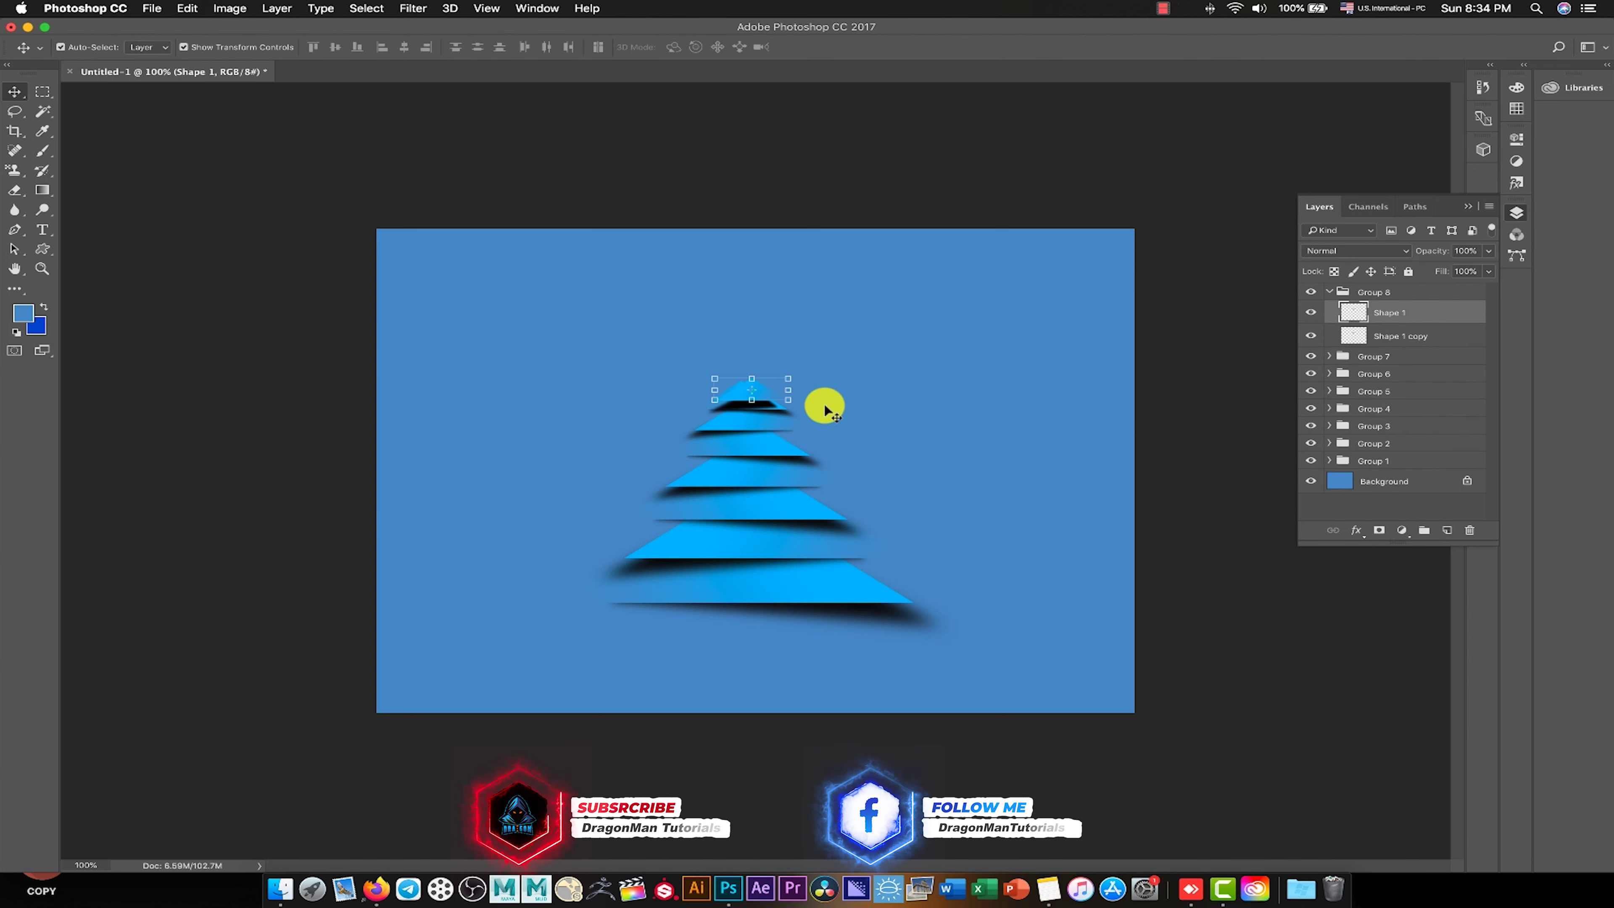
# Raise Group 8 about 35 px, widen it slightly, and nudge it up to cap the tree.
pyautogui.click(1359, 292)
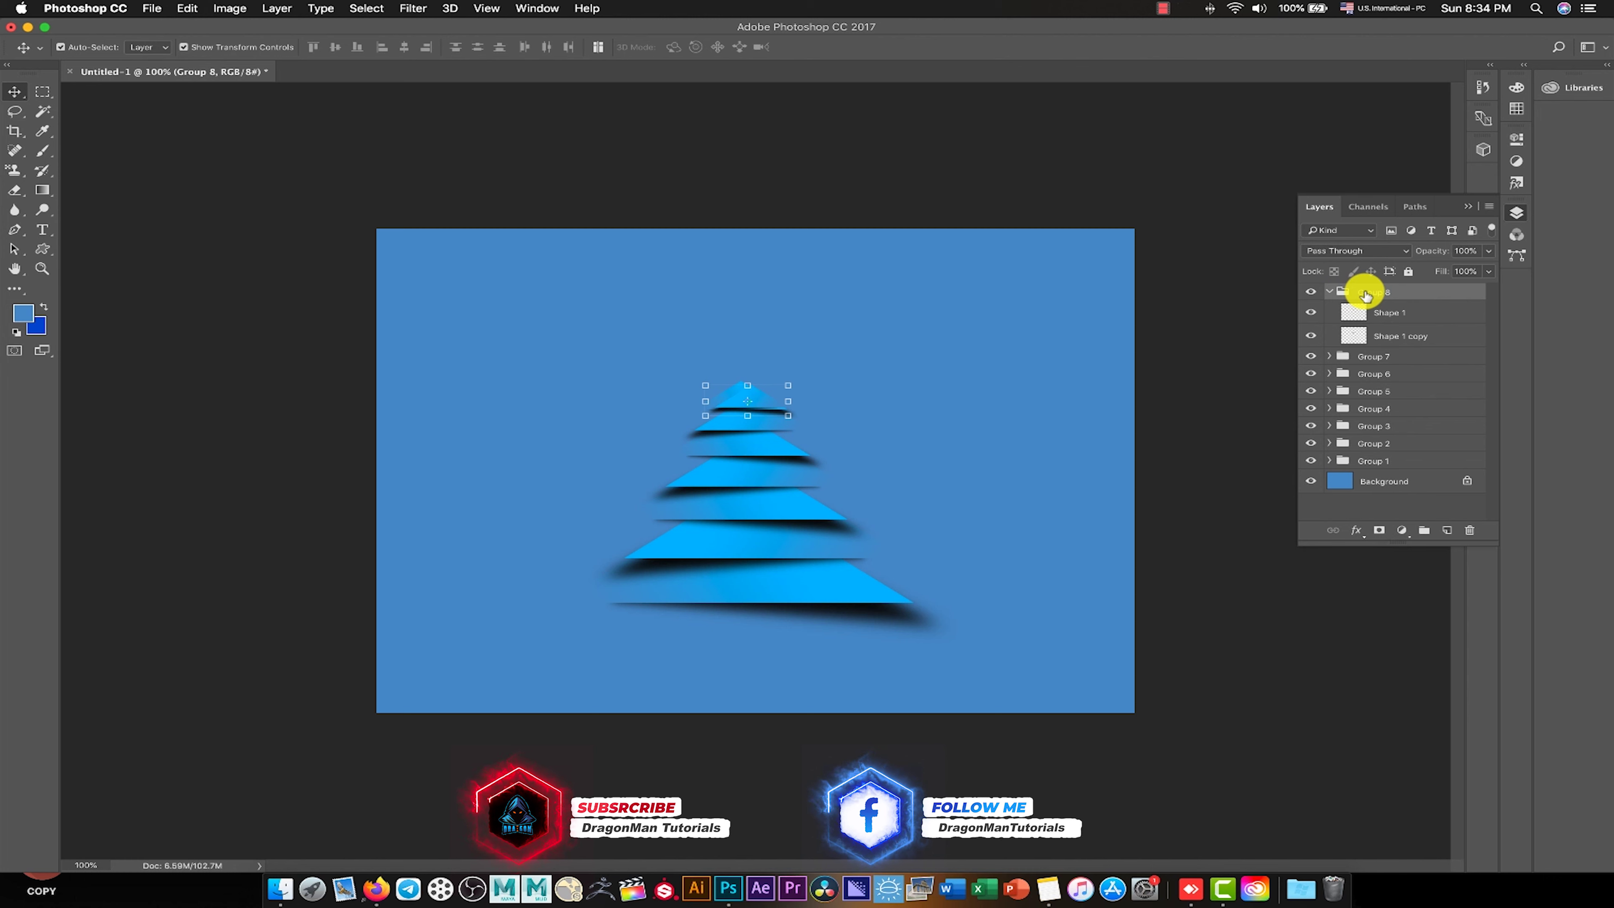
pyautogui.click(1328, 292)
pyautogui.hotkey('ctrl', 't')
pyautogui.moveTo(767, 408); pyautogui.dragTo(773, 385)
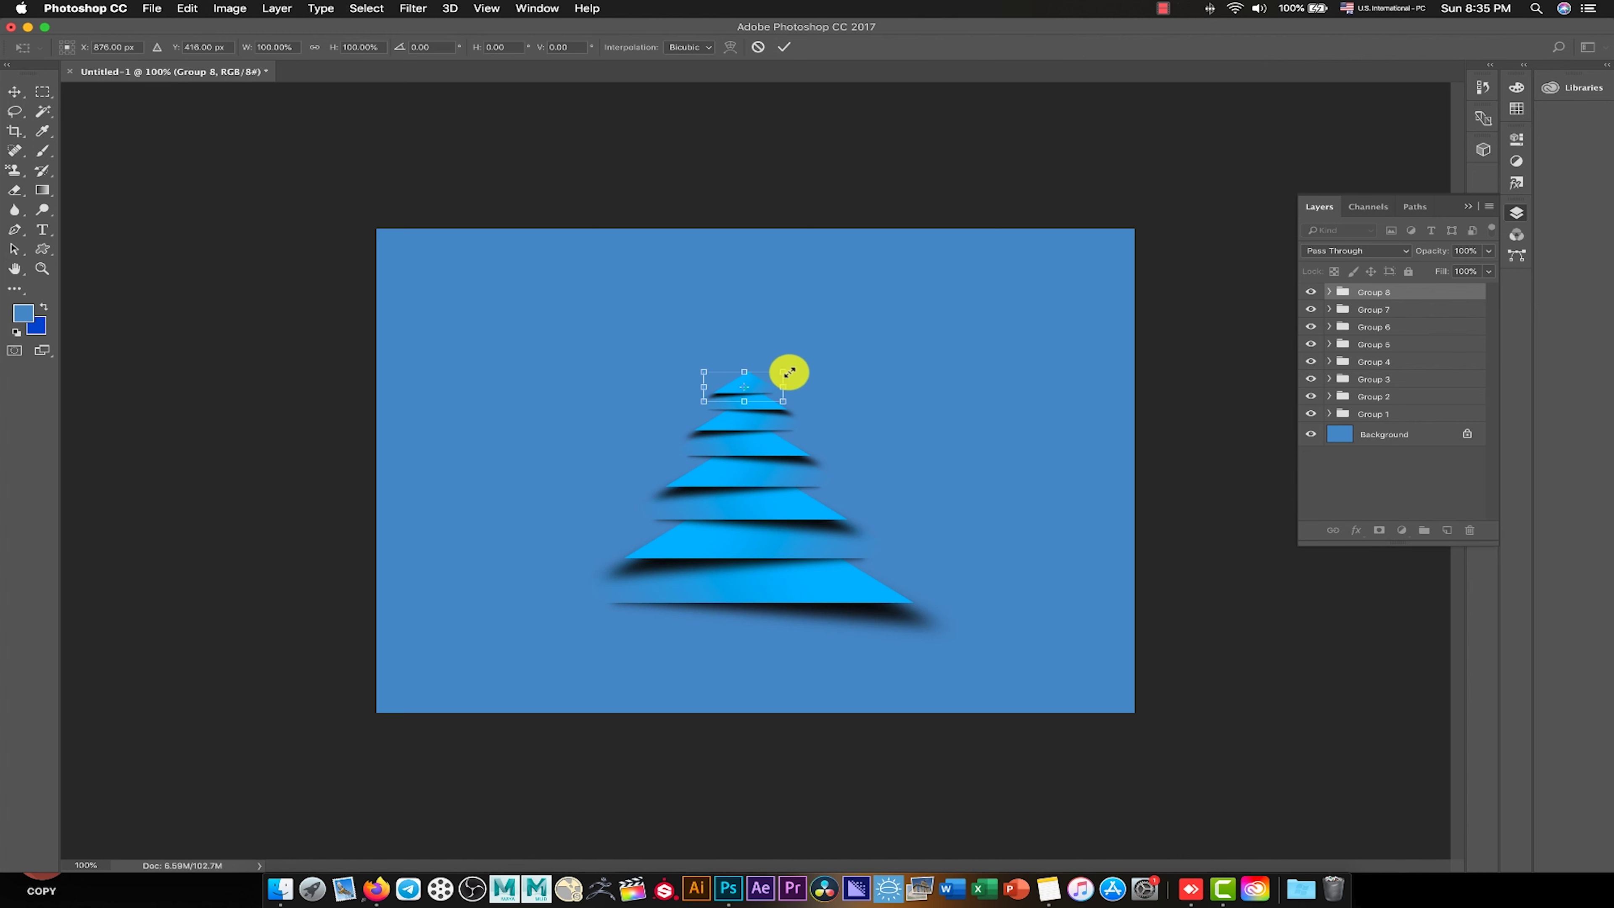
pyautogui.moveTo(789, 377); pyautogui.dragTo(804, 378)
pyautogui.press('Return')
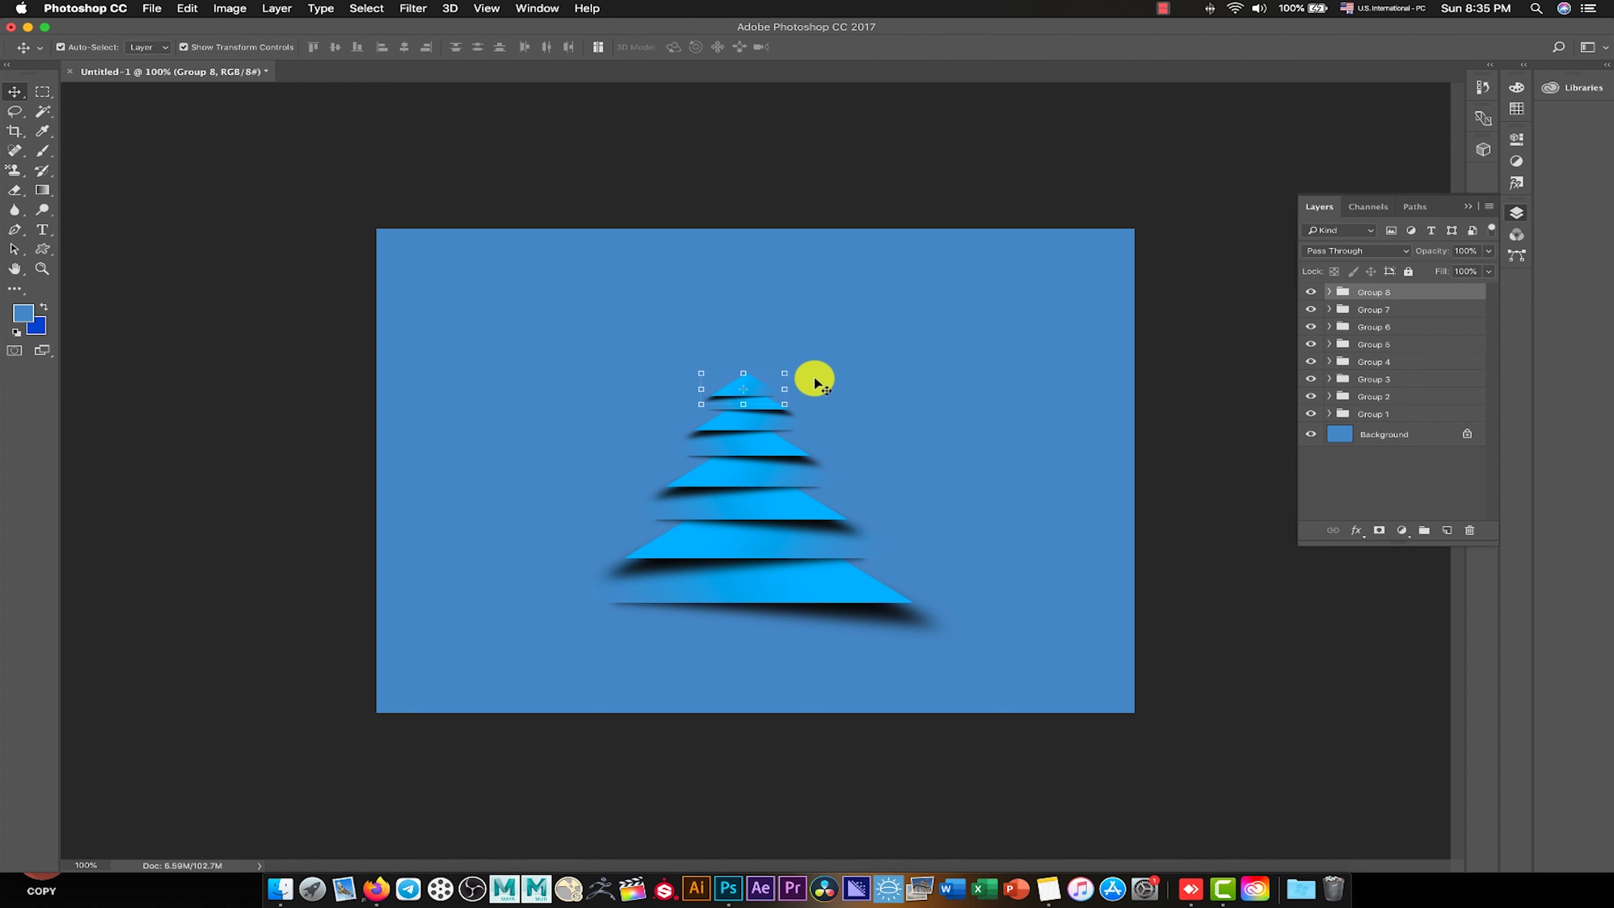
pyautogui.press('Up')
pyautogui.press('Up')
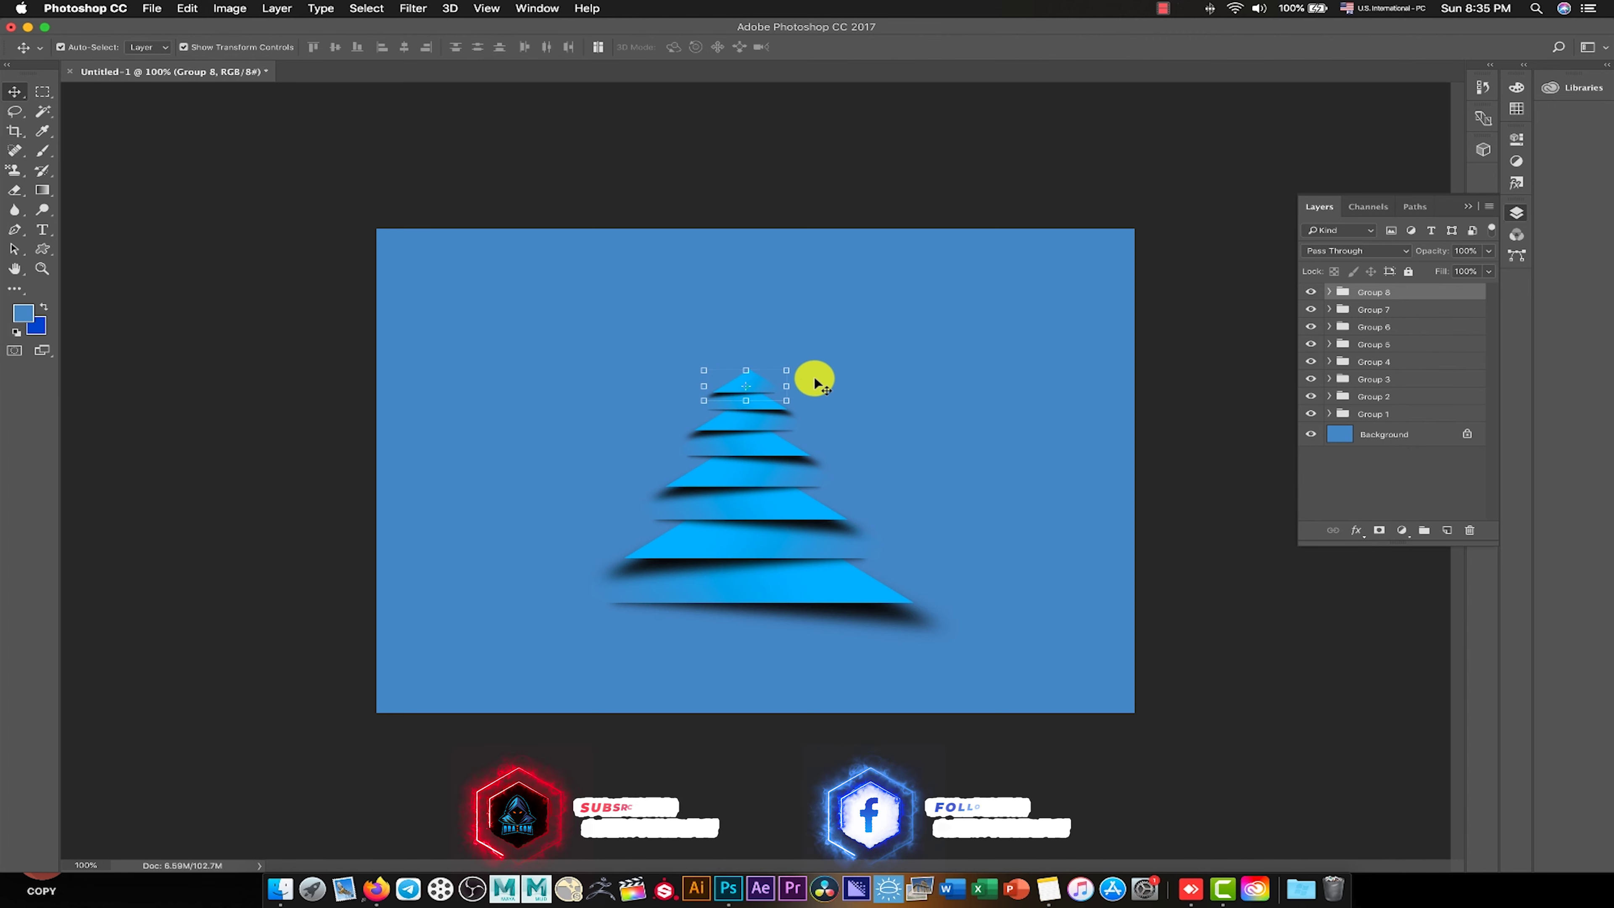
pyautogui.click(808, 202)
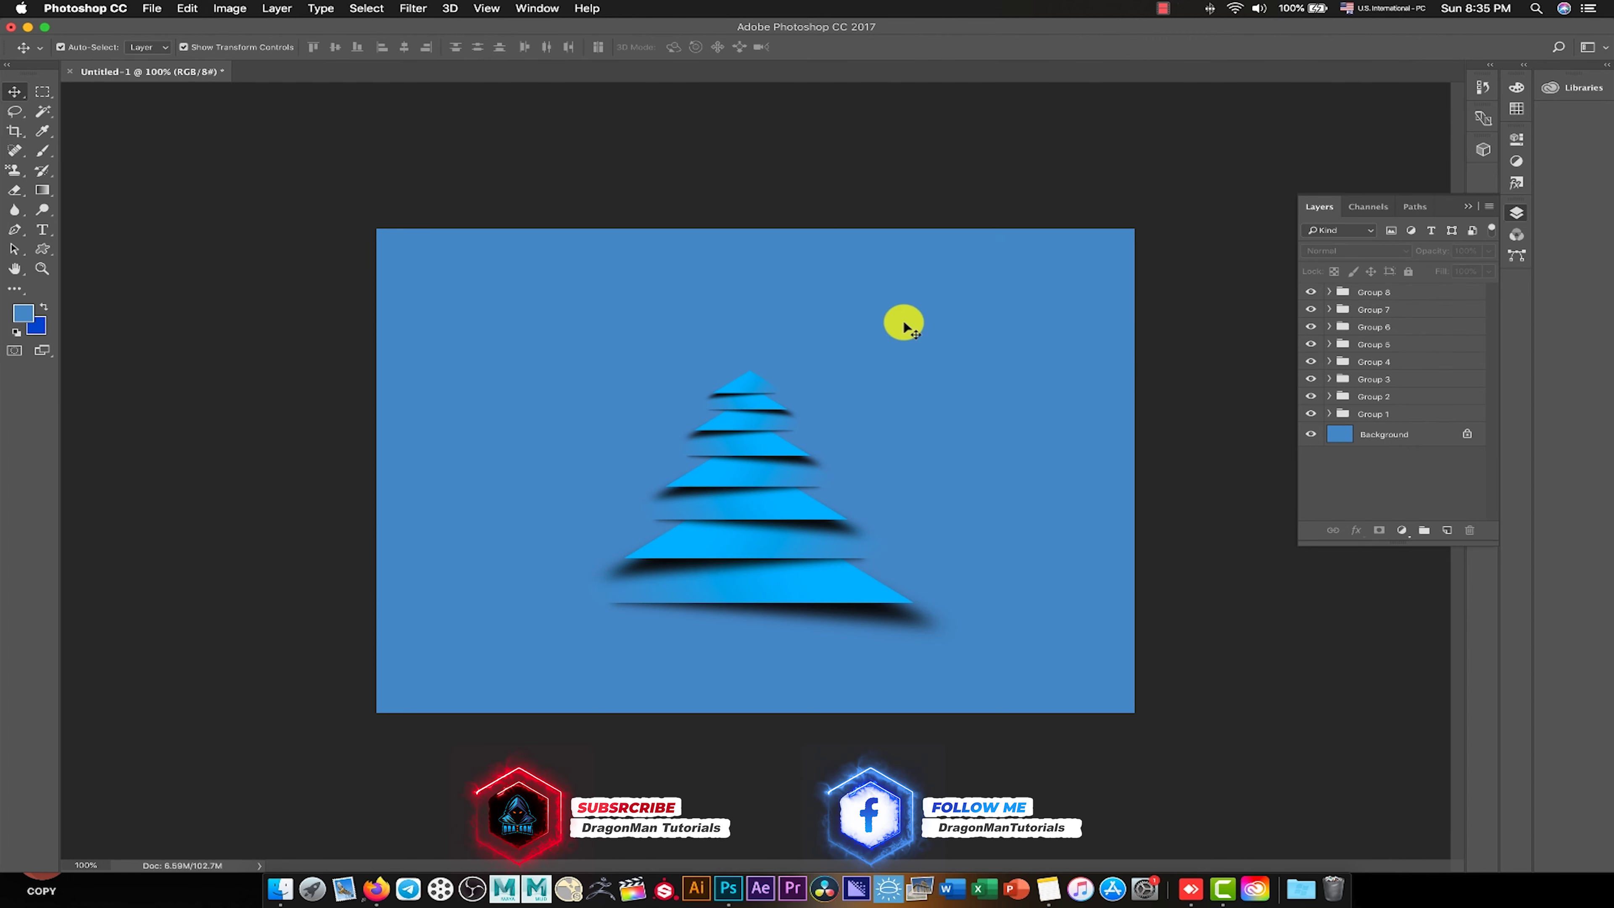
# Nudge Groups 8 and 7, the top two tiers, down two steps.
pyautogui.click(1374, 292)
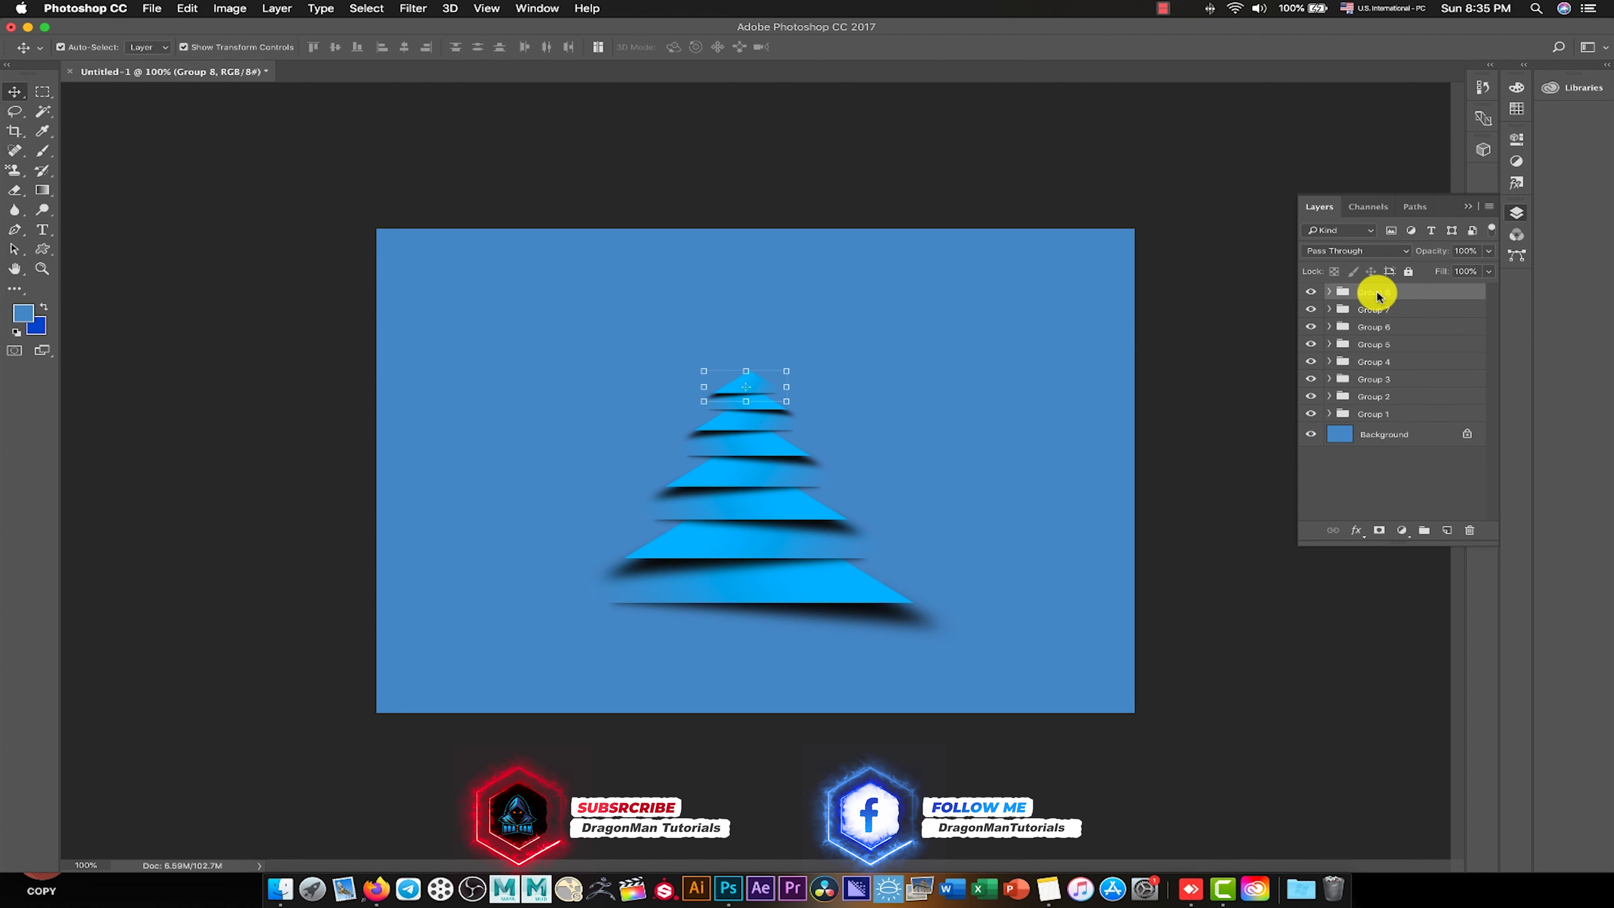
pyautogui.keyDown('shift'); pyautogui.click(1390, 312); pyautogui.keyUp('shift')
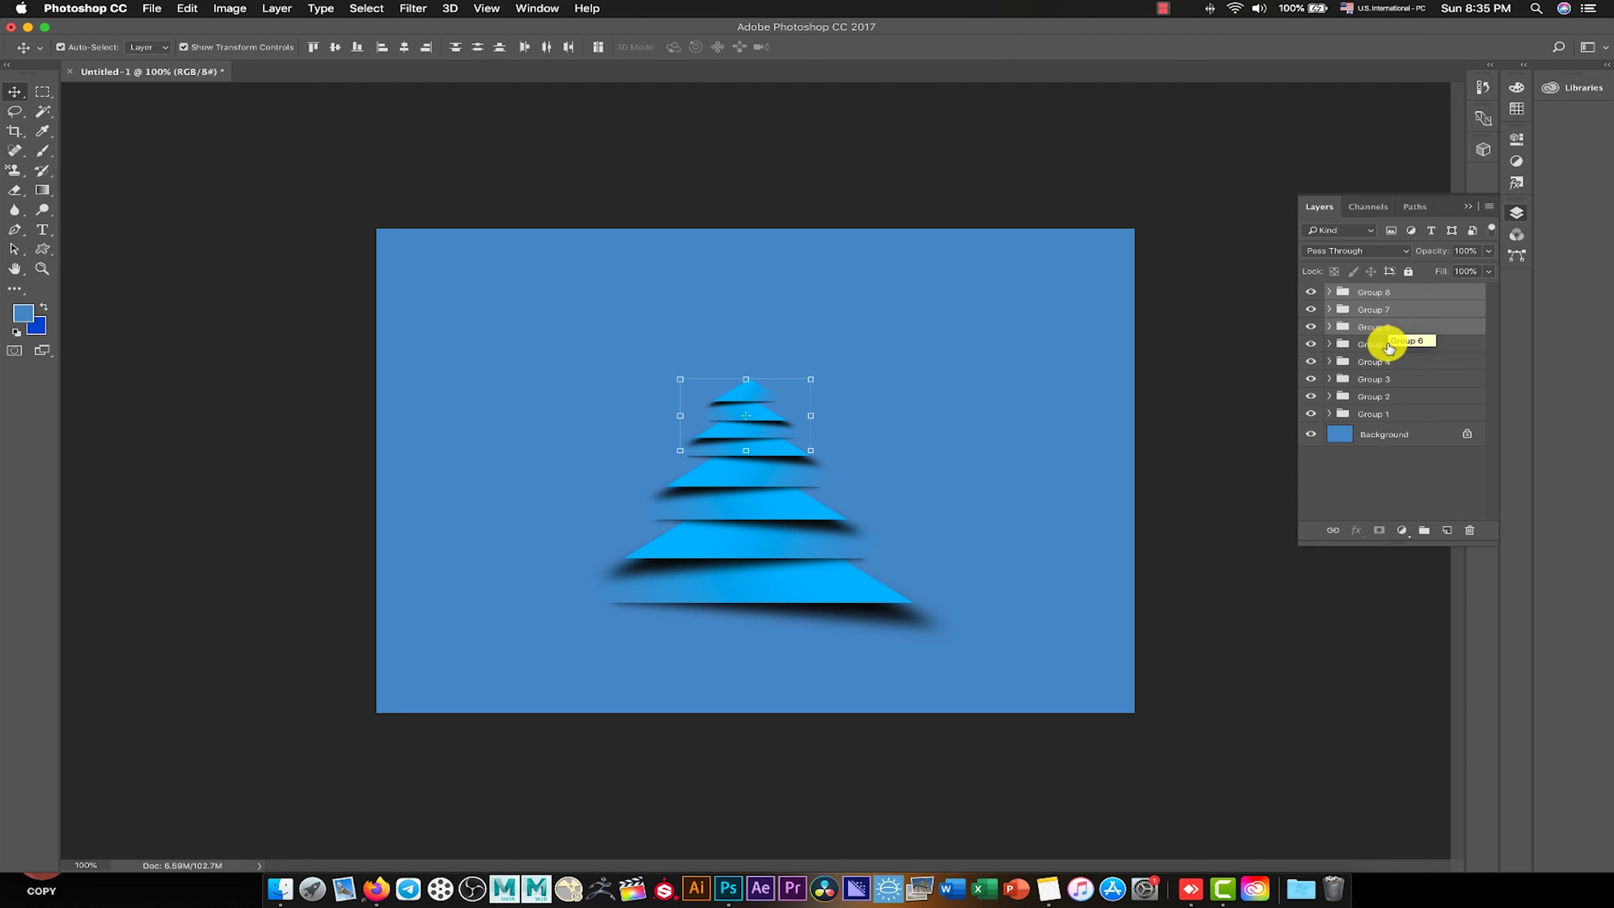
pyautogui.press('Down')
pyautogui.press('Down')
pyautogui.press('Down')
pyautogui.press('Down')
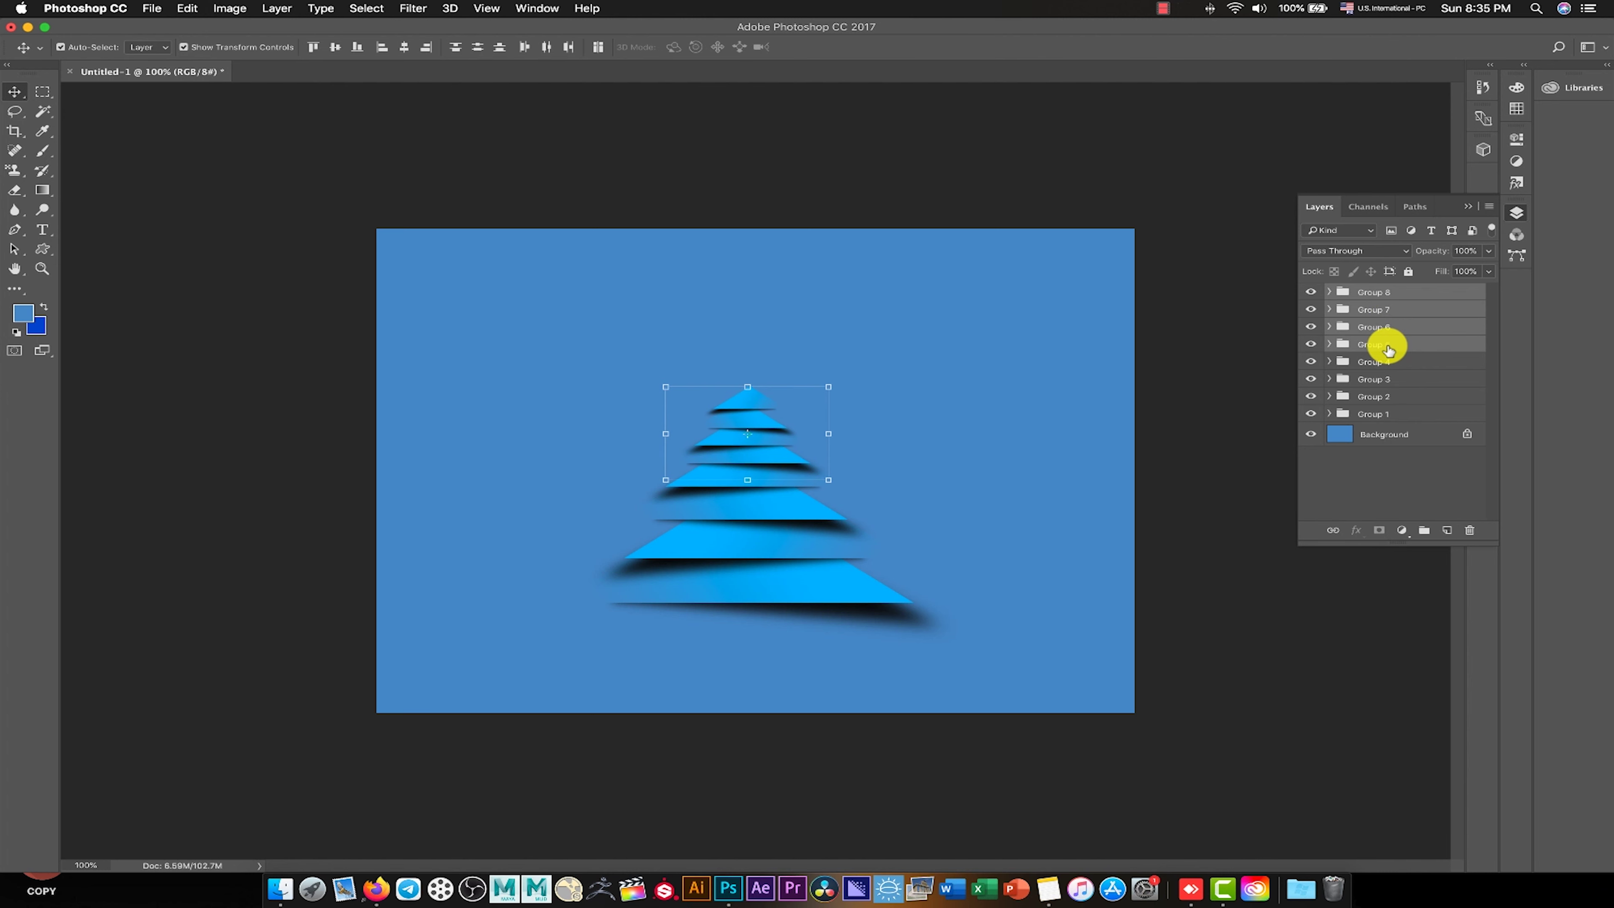
pyautogui.press('Down')
pyautogui.press('Down')
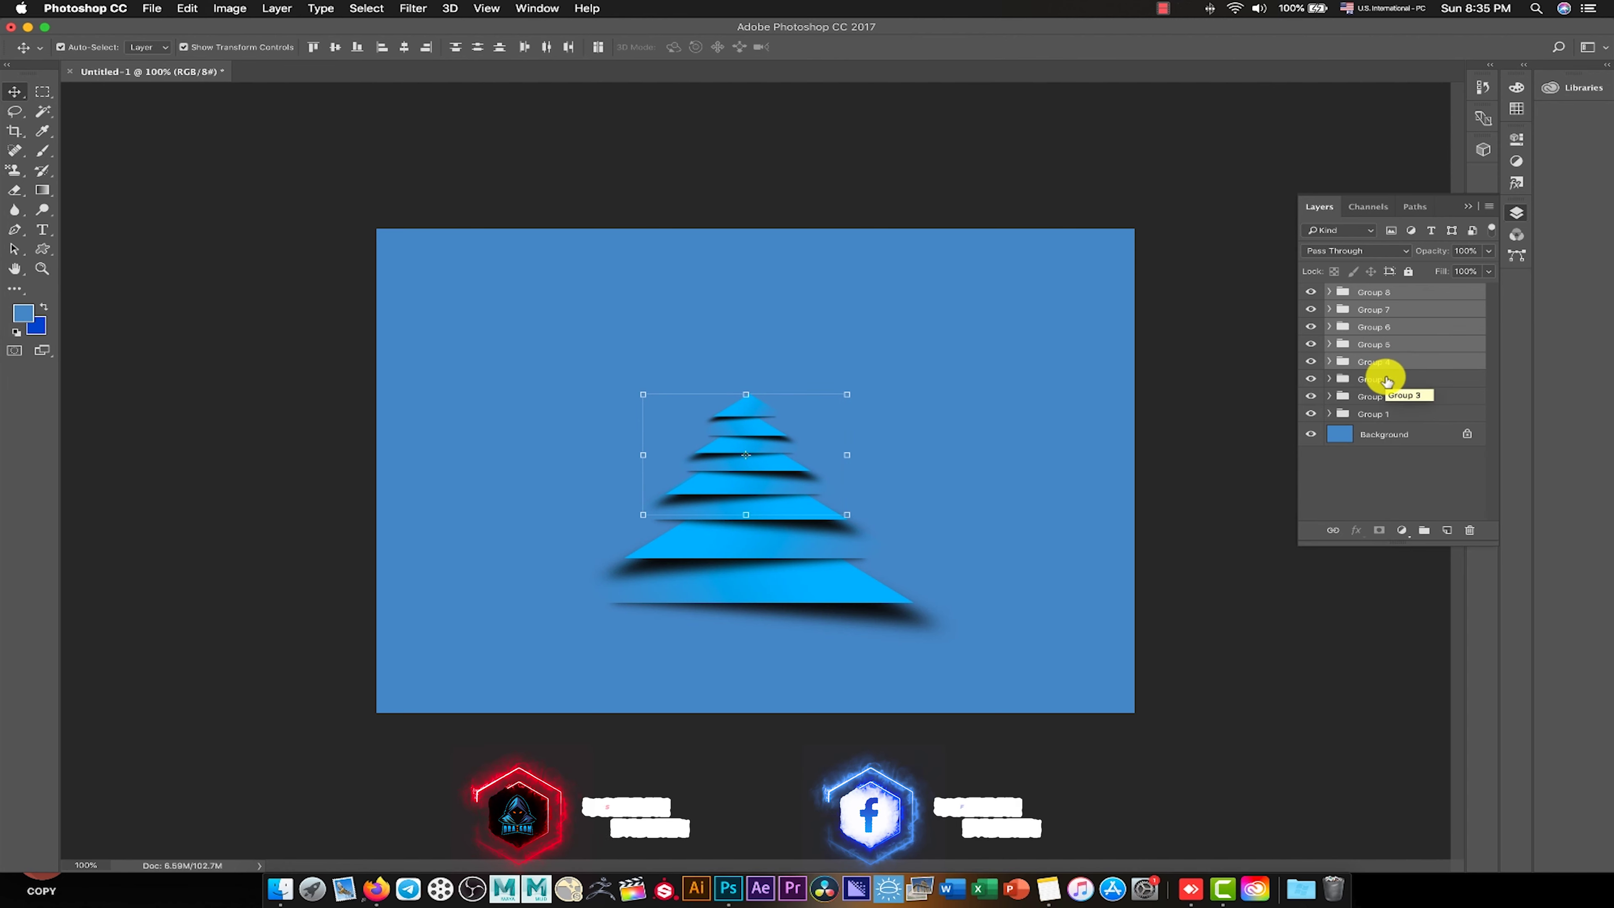
# Extend the tier selection toward Group 3 and expand Group 3's contents.
pyautogui.keyDown('shift'); pyautogui.click(1387, 380); pyautogui.keyUp('shift')
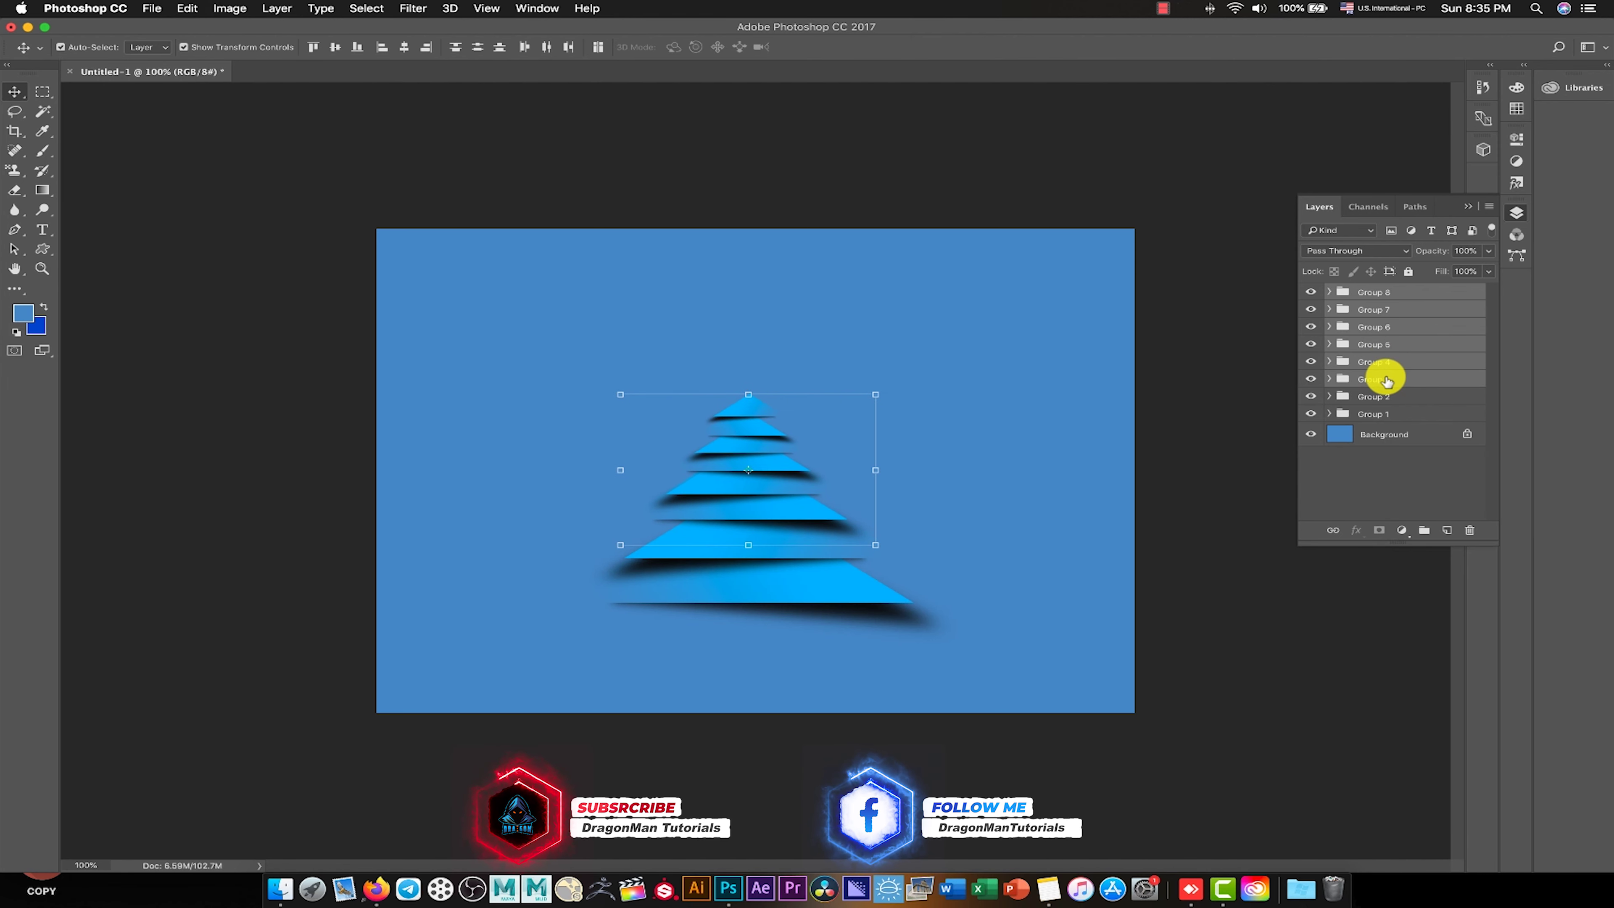
pyautogui.keyDown('shift'); pyautogui.click(1386, 395); pyautogui.keyUp('shift')
pyautogui.moveTo(1385, 395); pyautogui.dragTo(1367, 535)
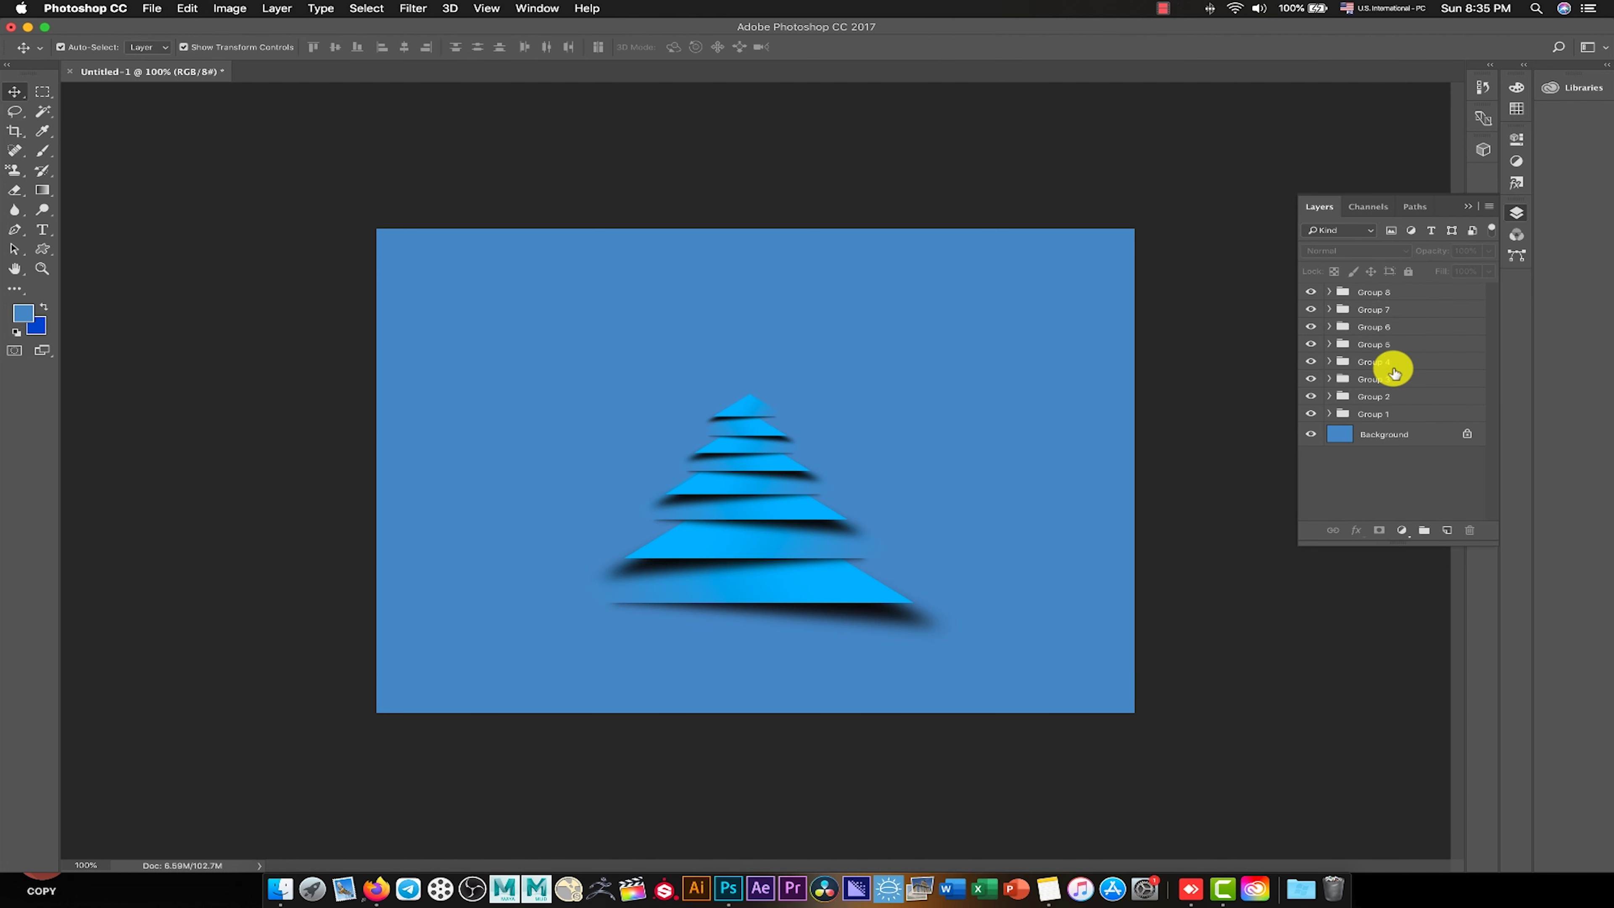
pyautogui.click(785, 520)
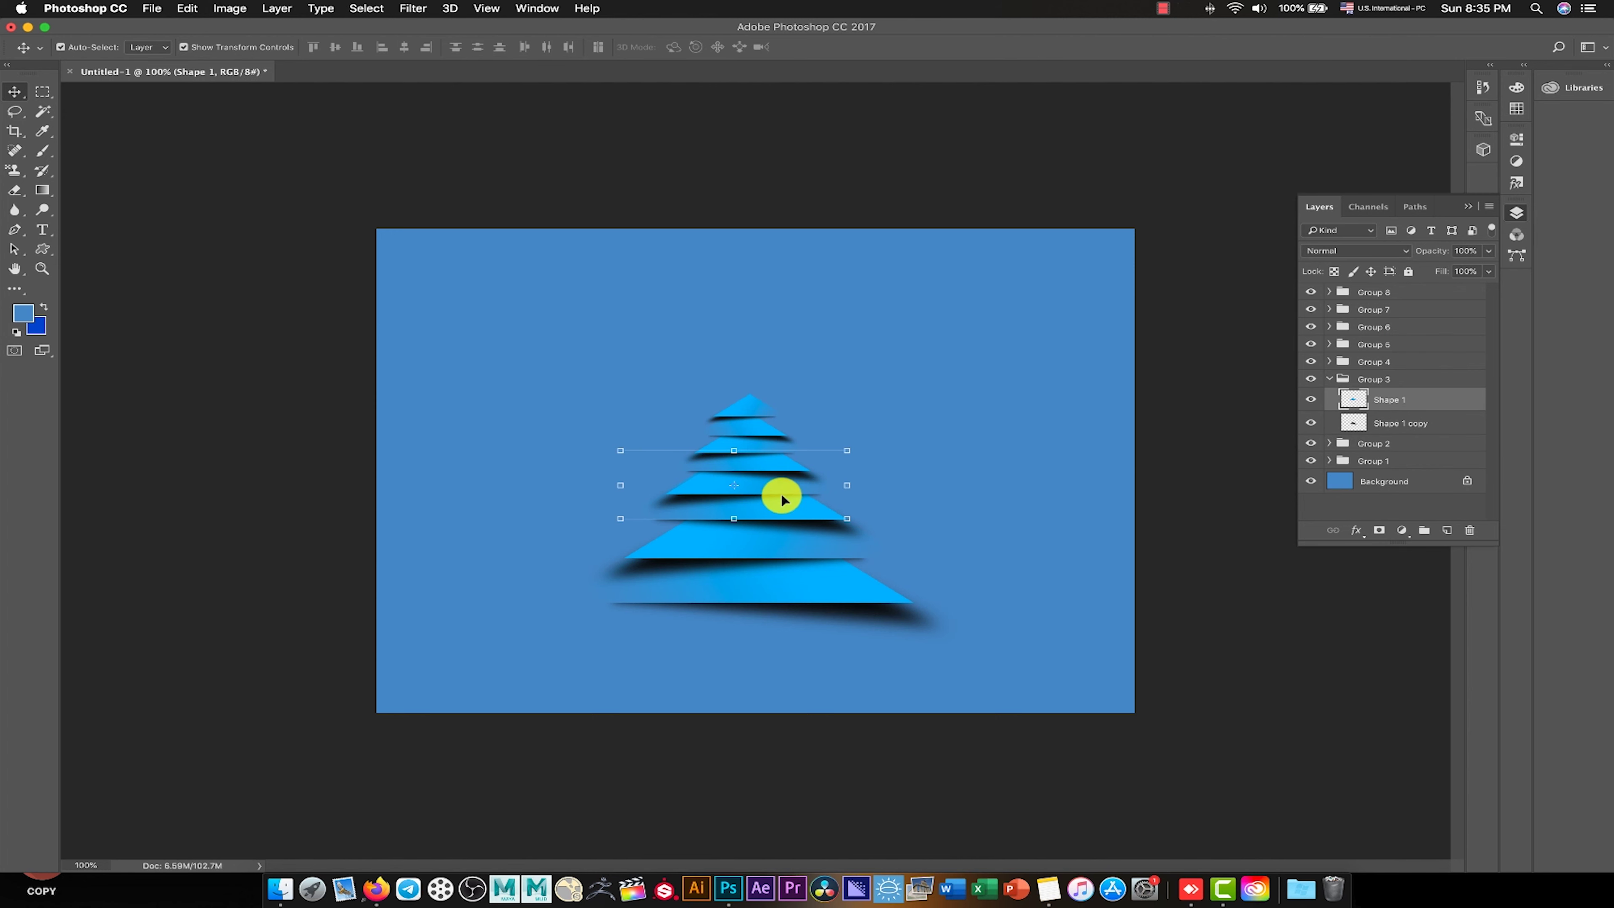
pyautogui.click(1365, 366)
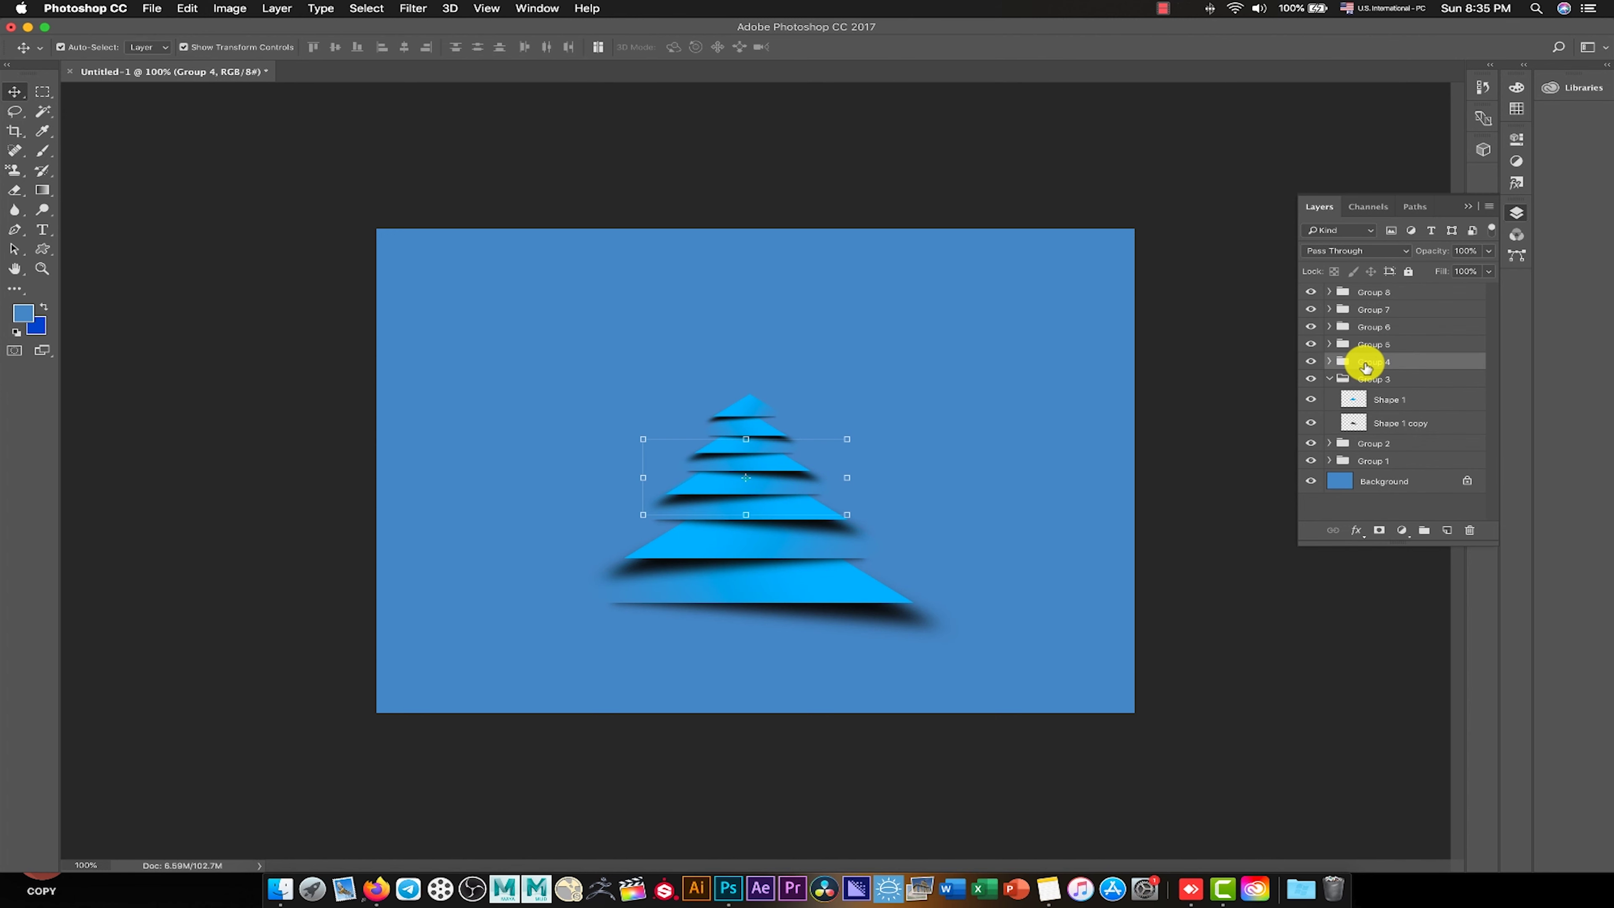
pyautogui.click(1374, 346)
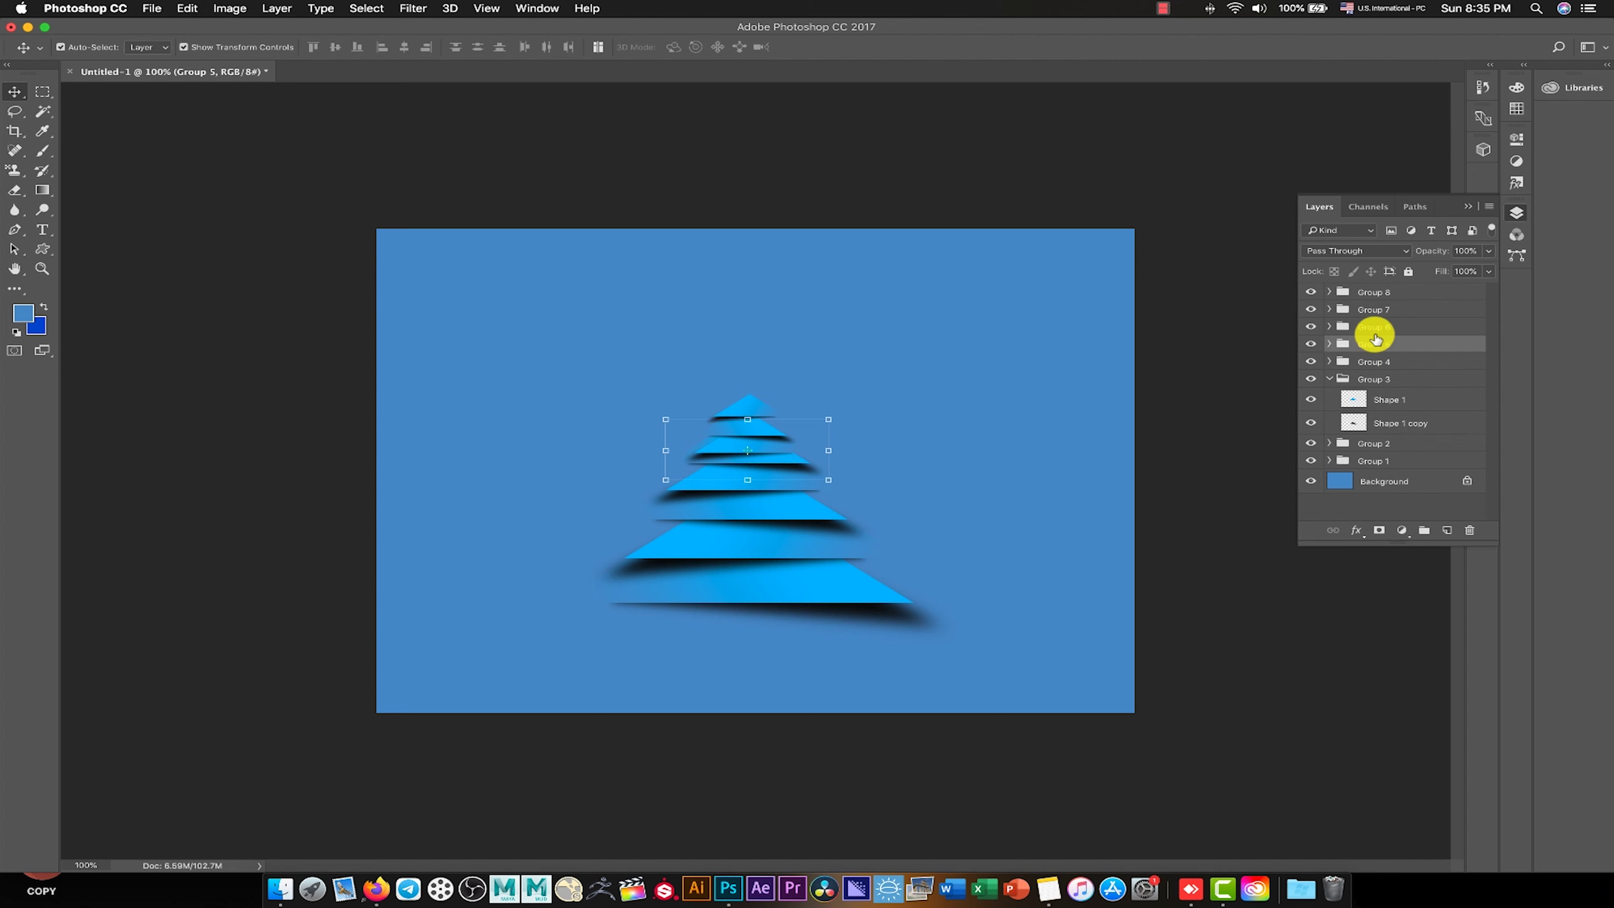
# Reselect the upper Groups 6–8, then nudge Group 8 down one more step.
pyautogui.click(1374, 326)
pyautogui.keyDown('shift'); pyautogui.click(1382, 293); pyautogui.keyUp('shift')
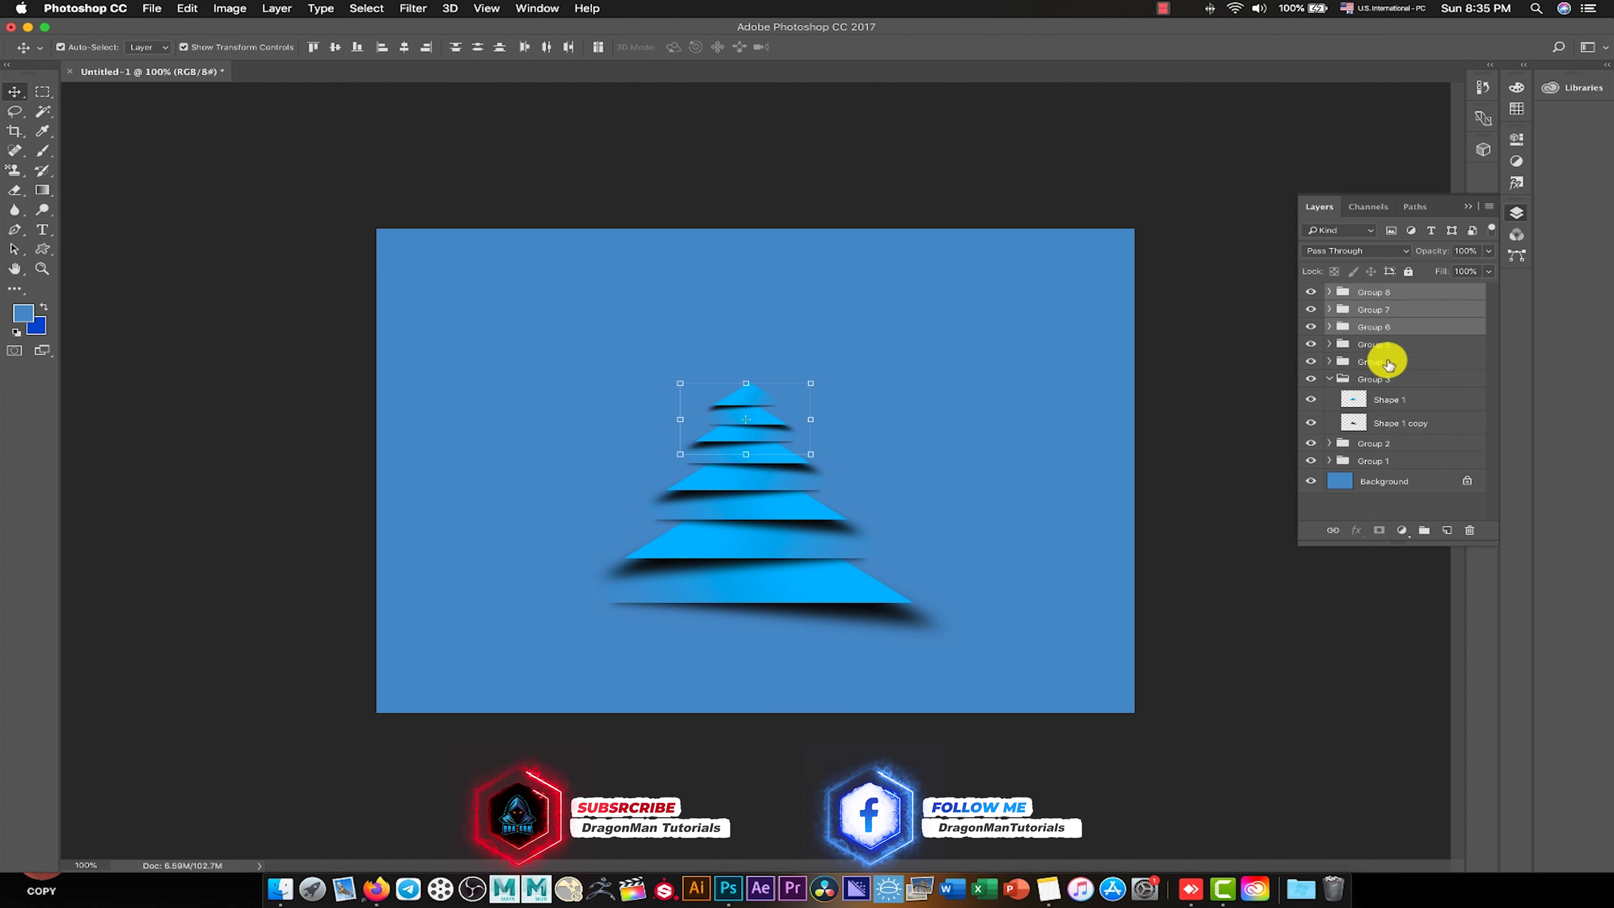
pyautogui.click(1379, 326)
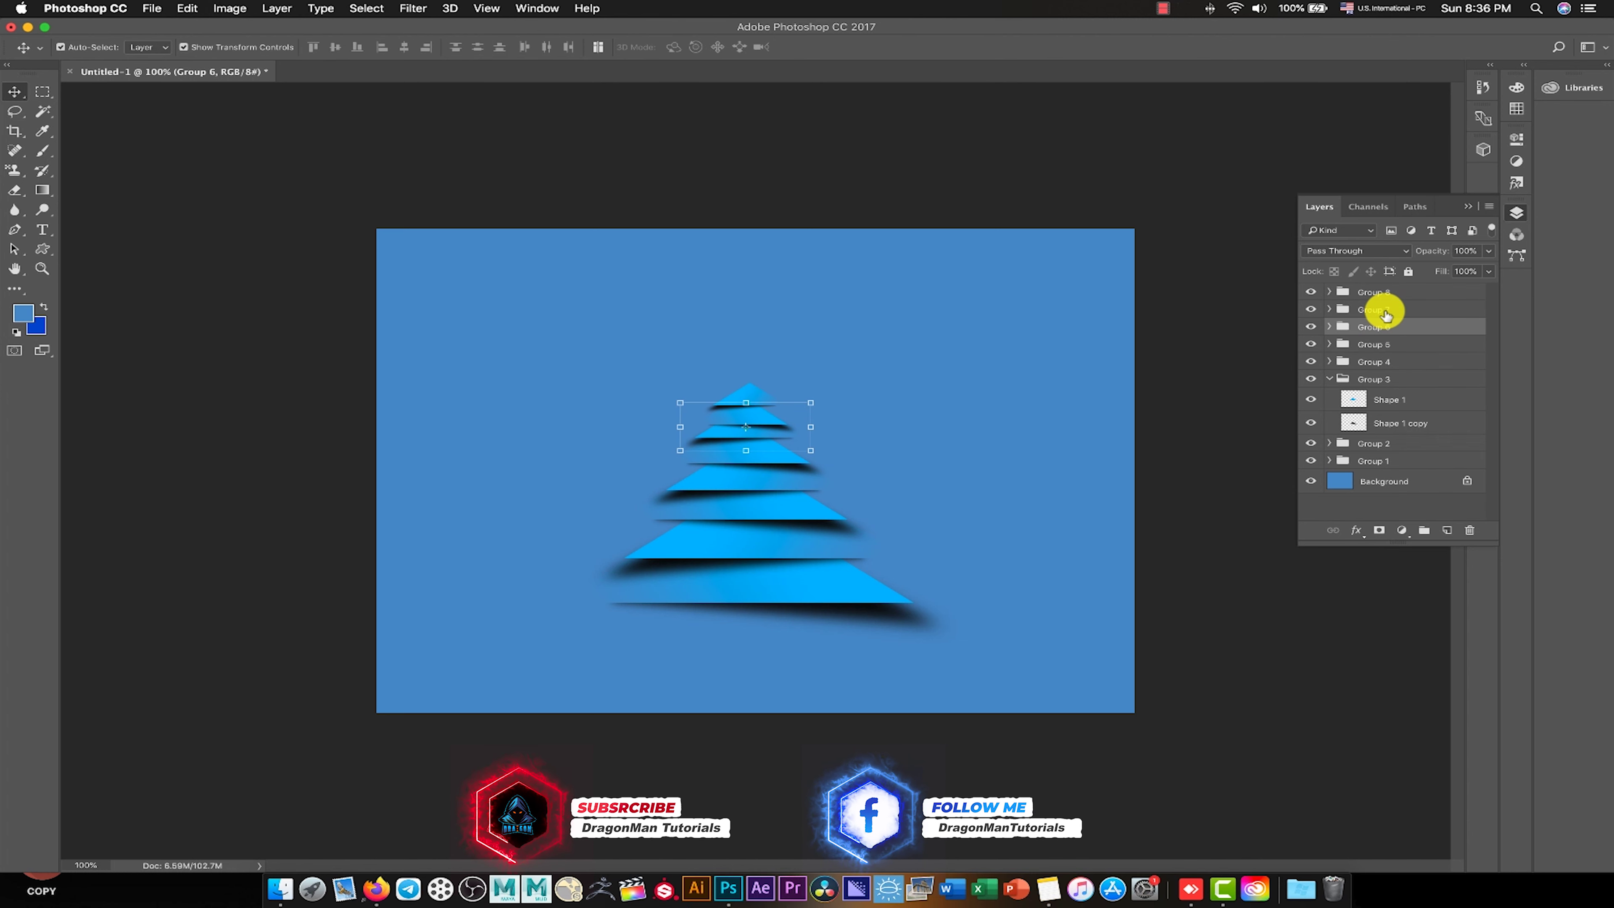
pyautogui.click(1384, 310)
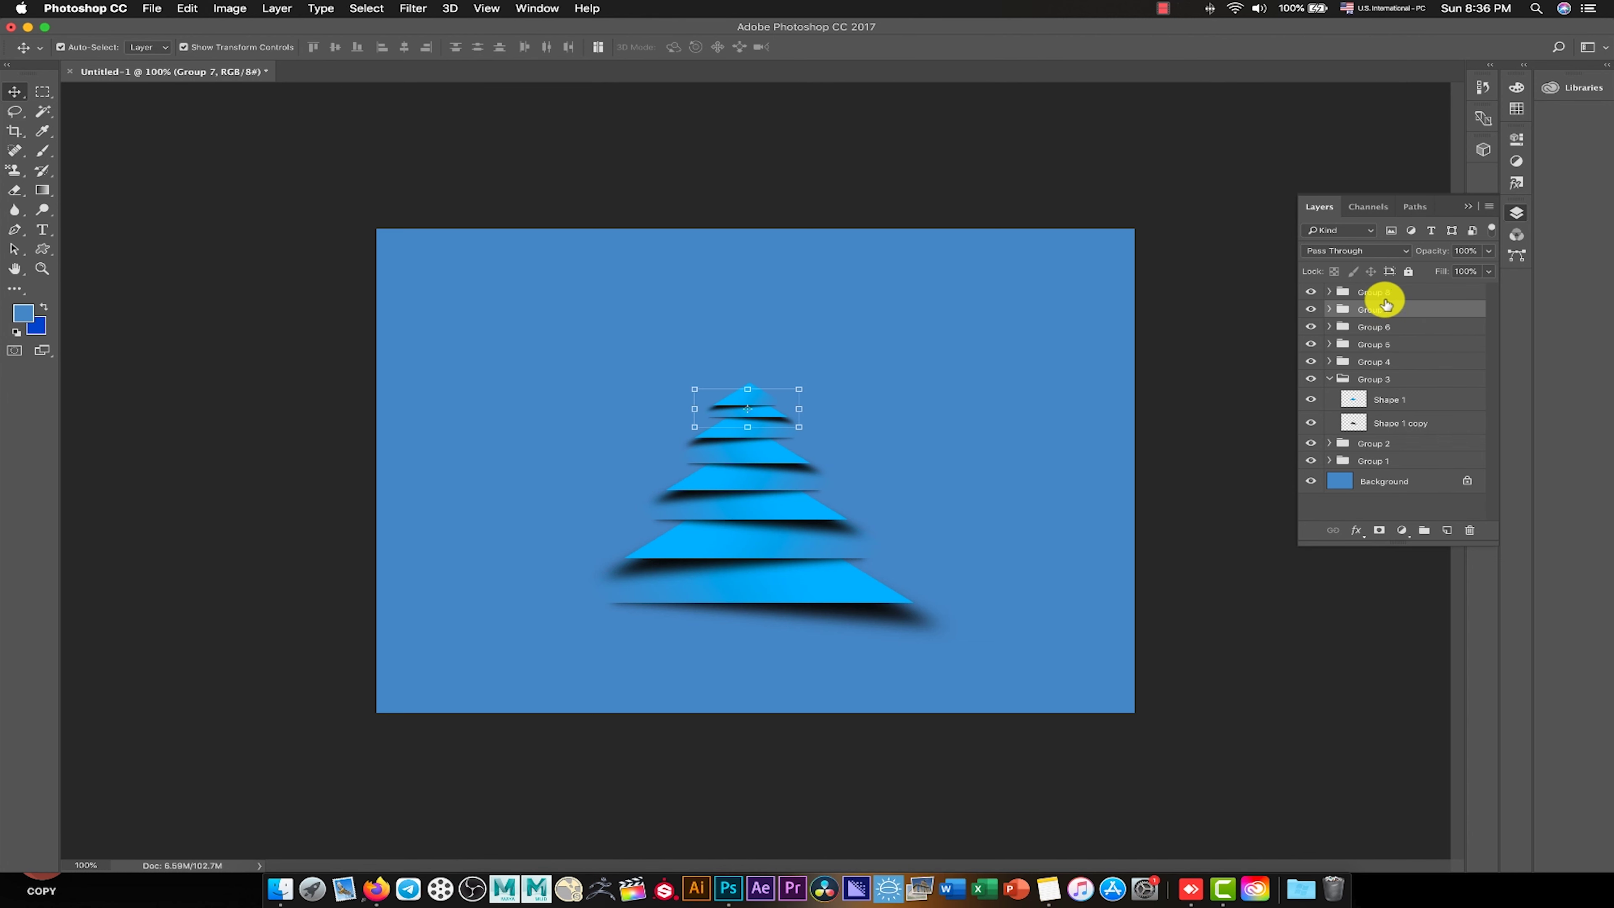
pyautogui.click(1386, 293)
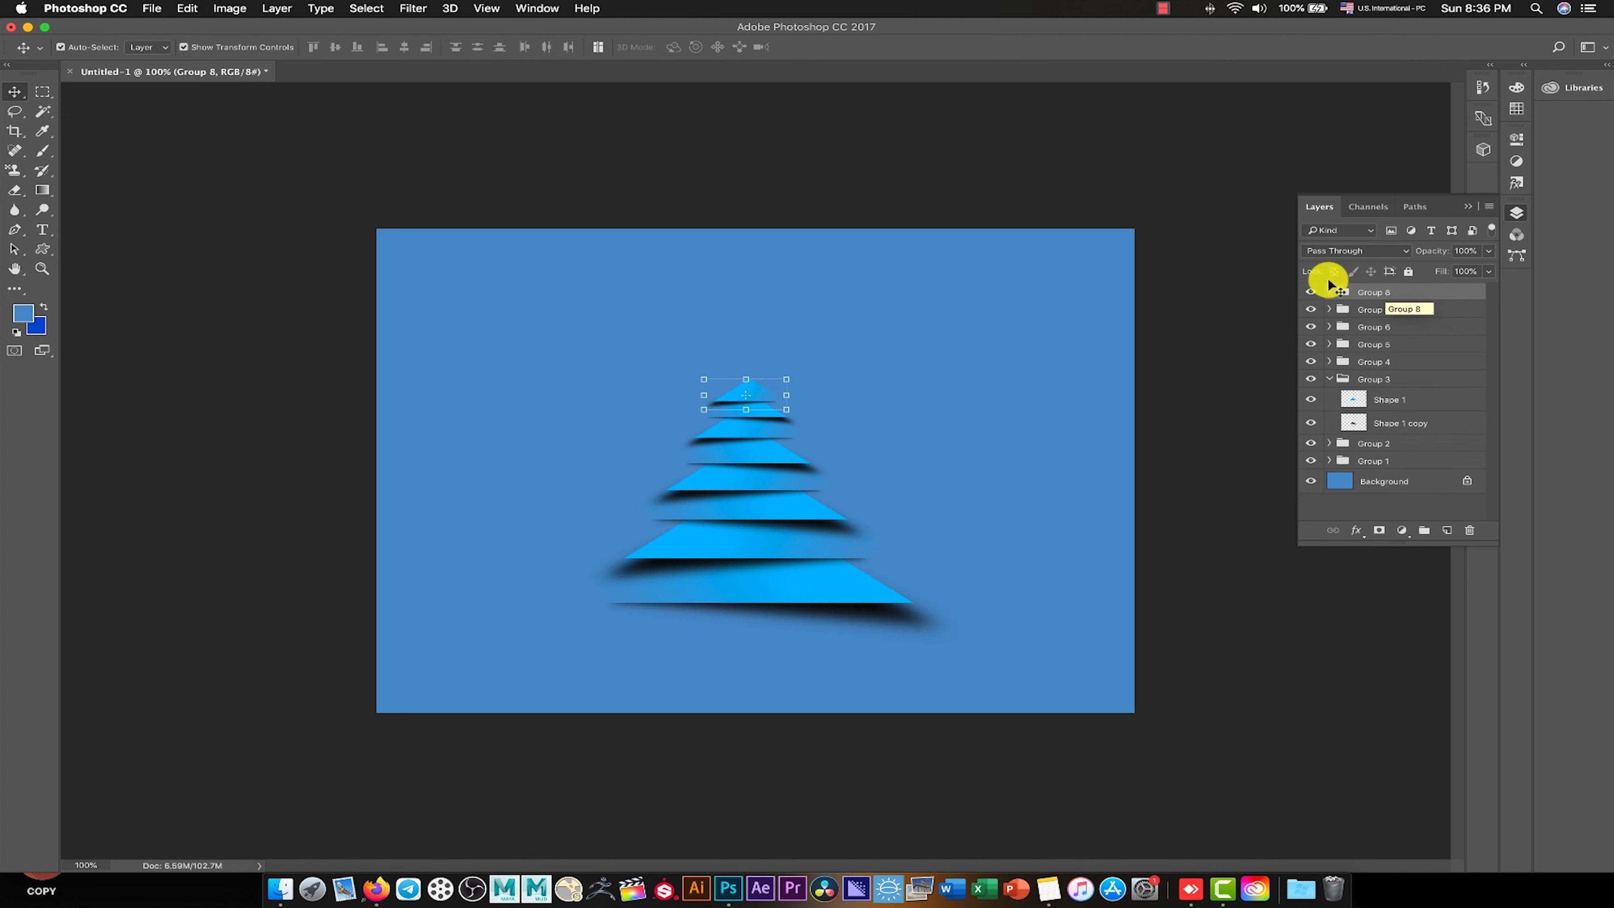
pyautogui.click(1018, 179)
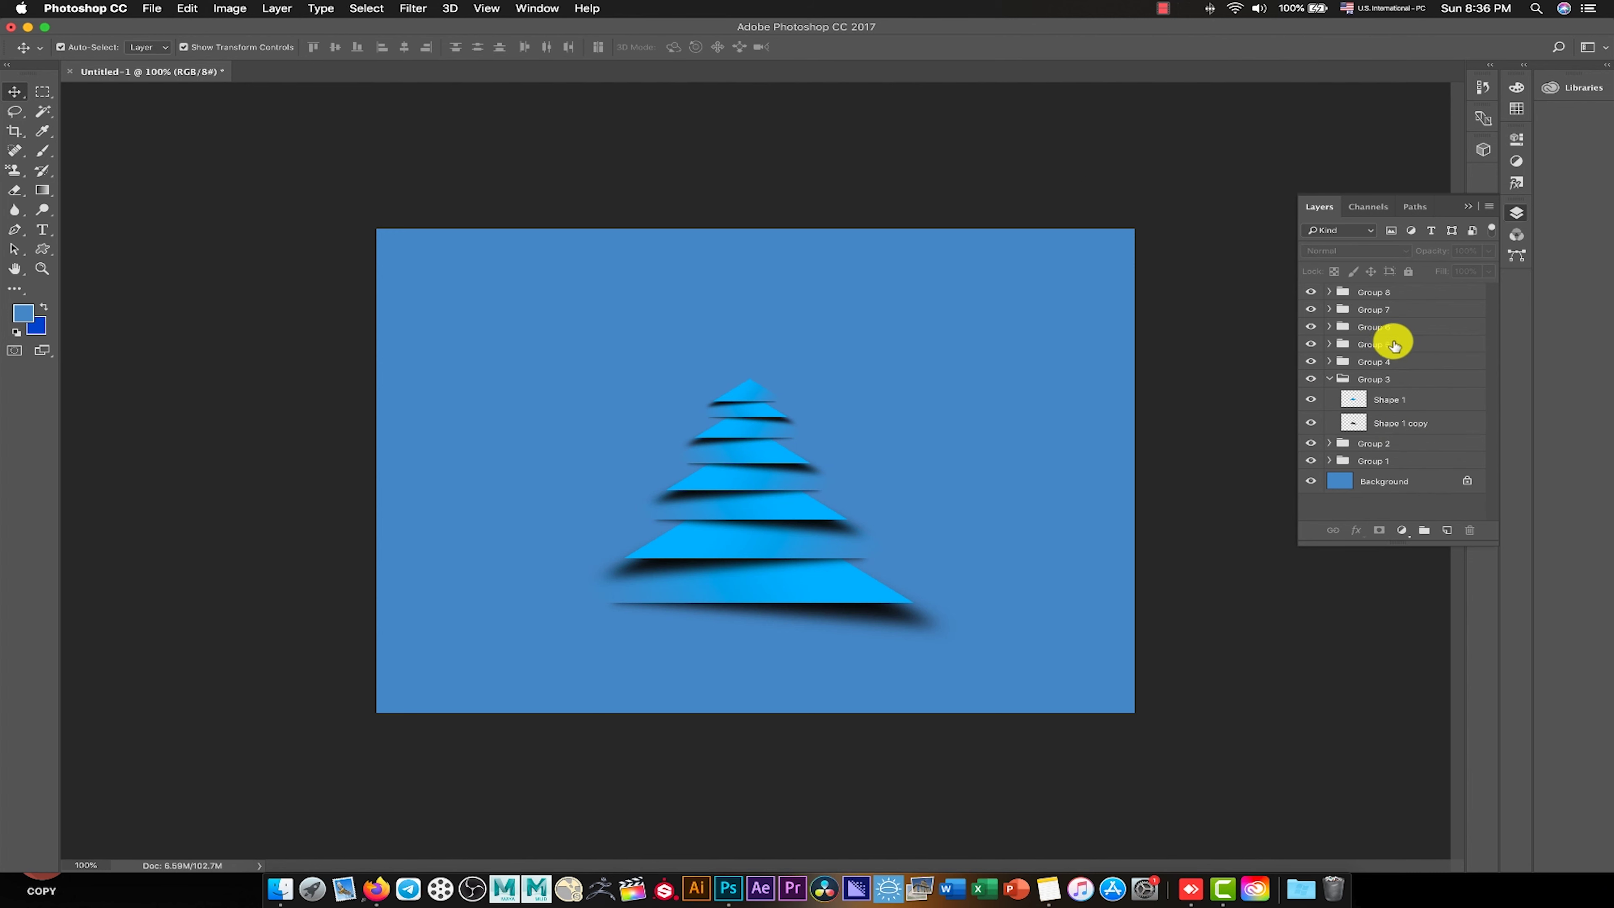
pyautogui.click(1391, 294)
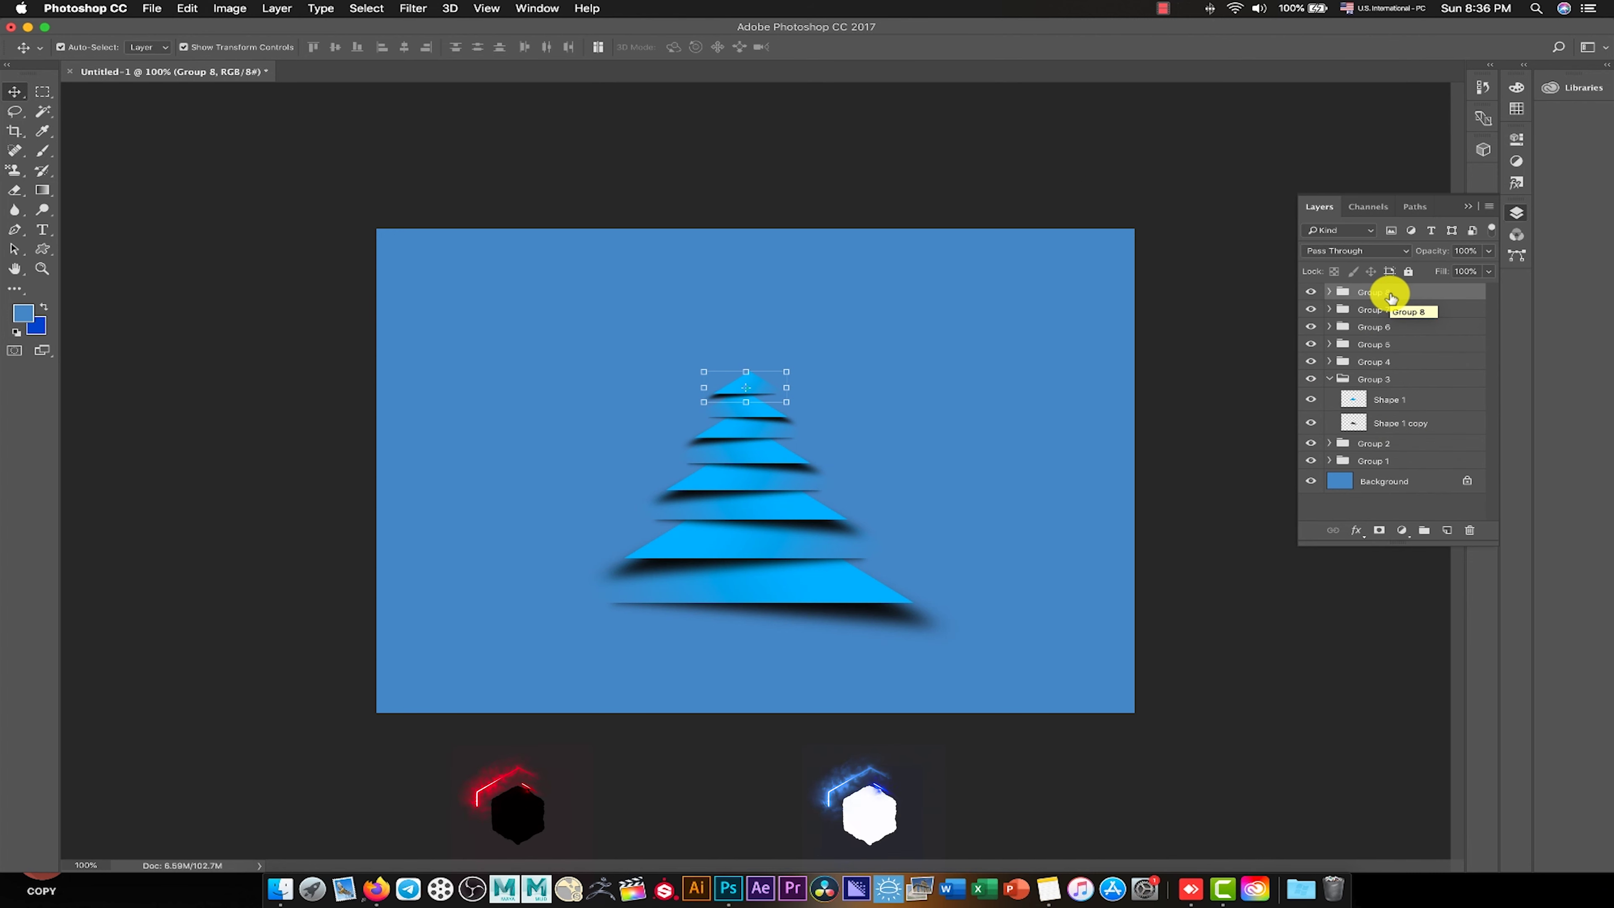
pyautogui.press('Down')
pyautogui.press('Down')
pyautogui.press('Down')
# Select Group 8 alone and start duplicating it via Layer > Duplicate Group.
pyautogui.keyDown('shift'); pyautogui.click(1391, 310); pyautogui.keyUp('shift')
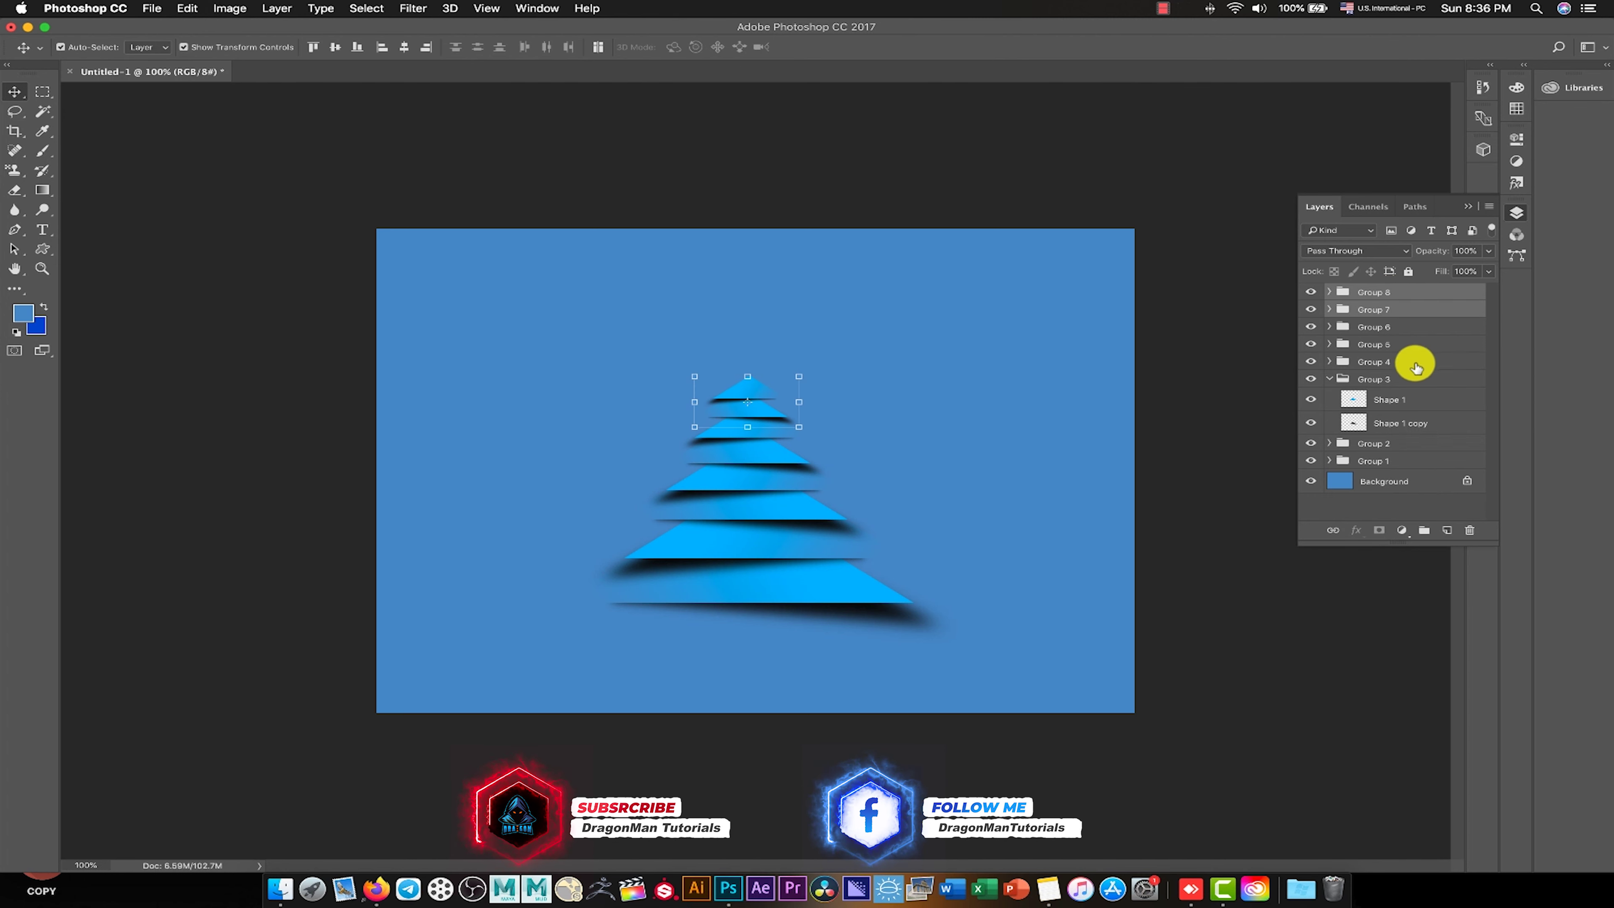
pyautogui.click(1383, 293)
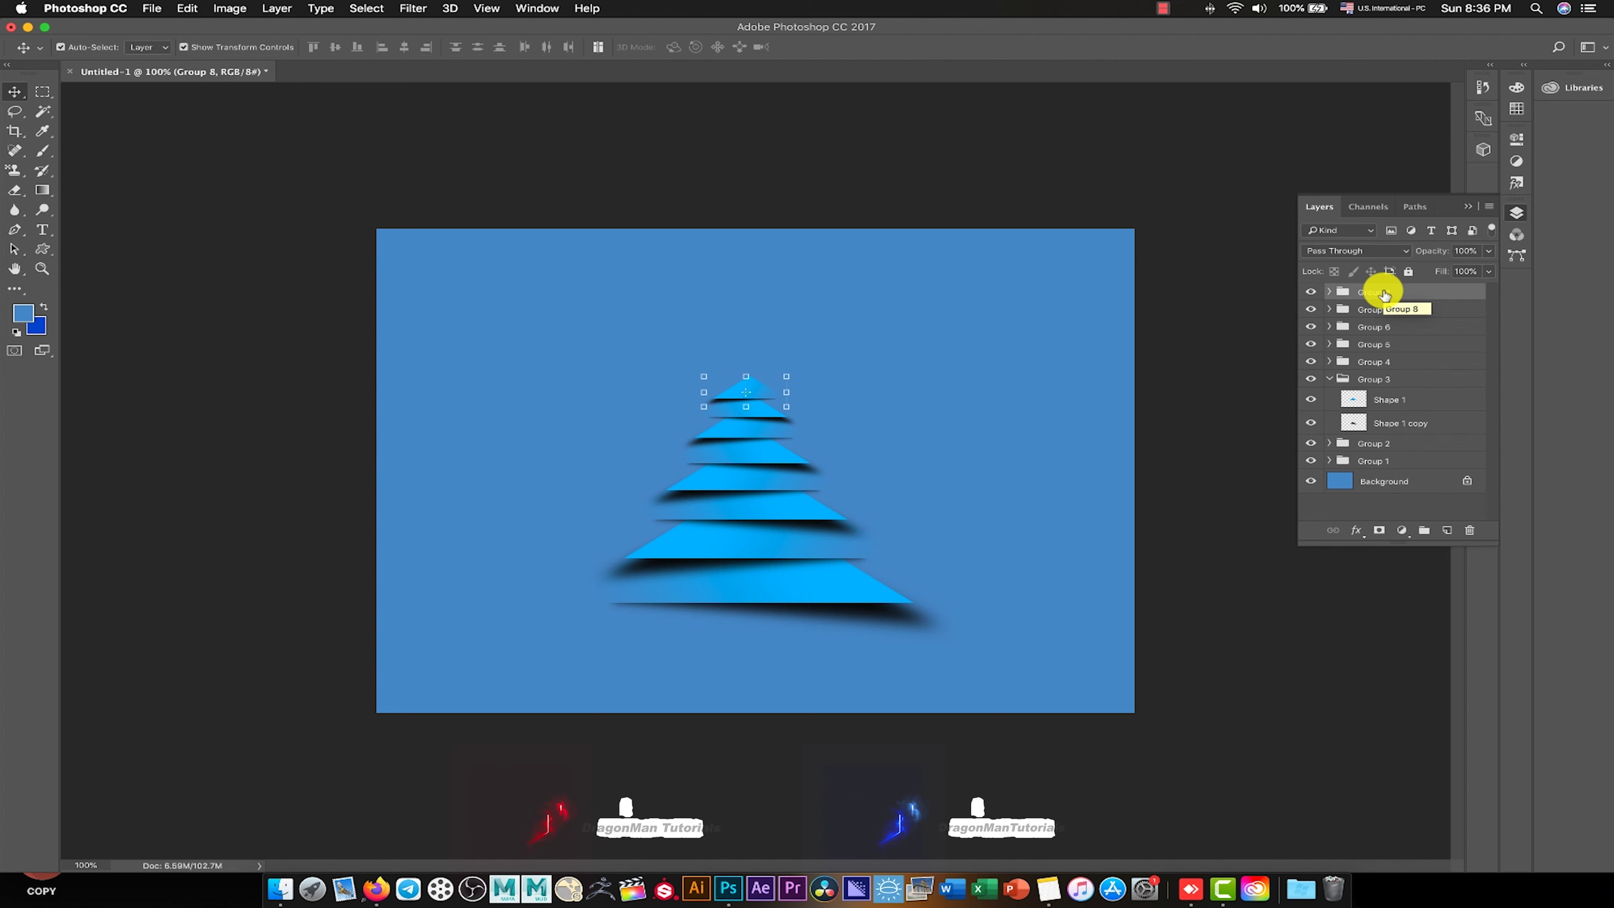
pyautogui.click(280, 10)
pyautogui.click(299, 51)
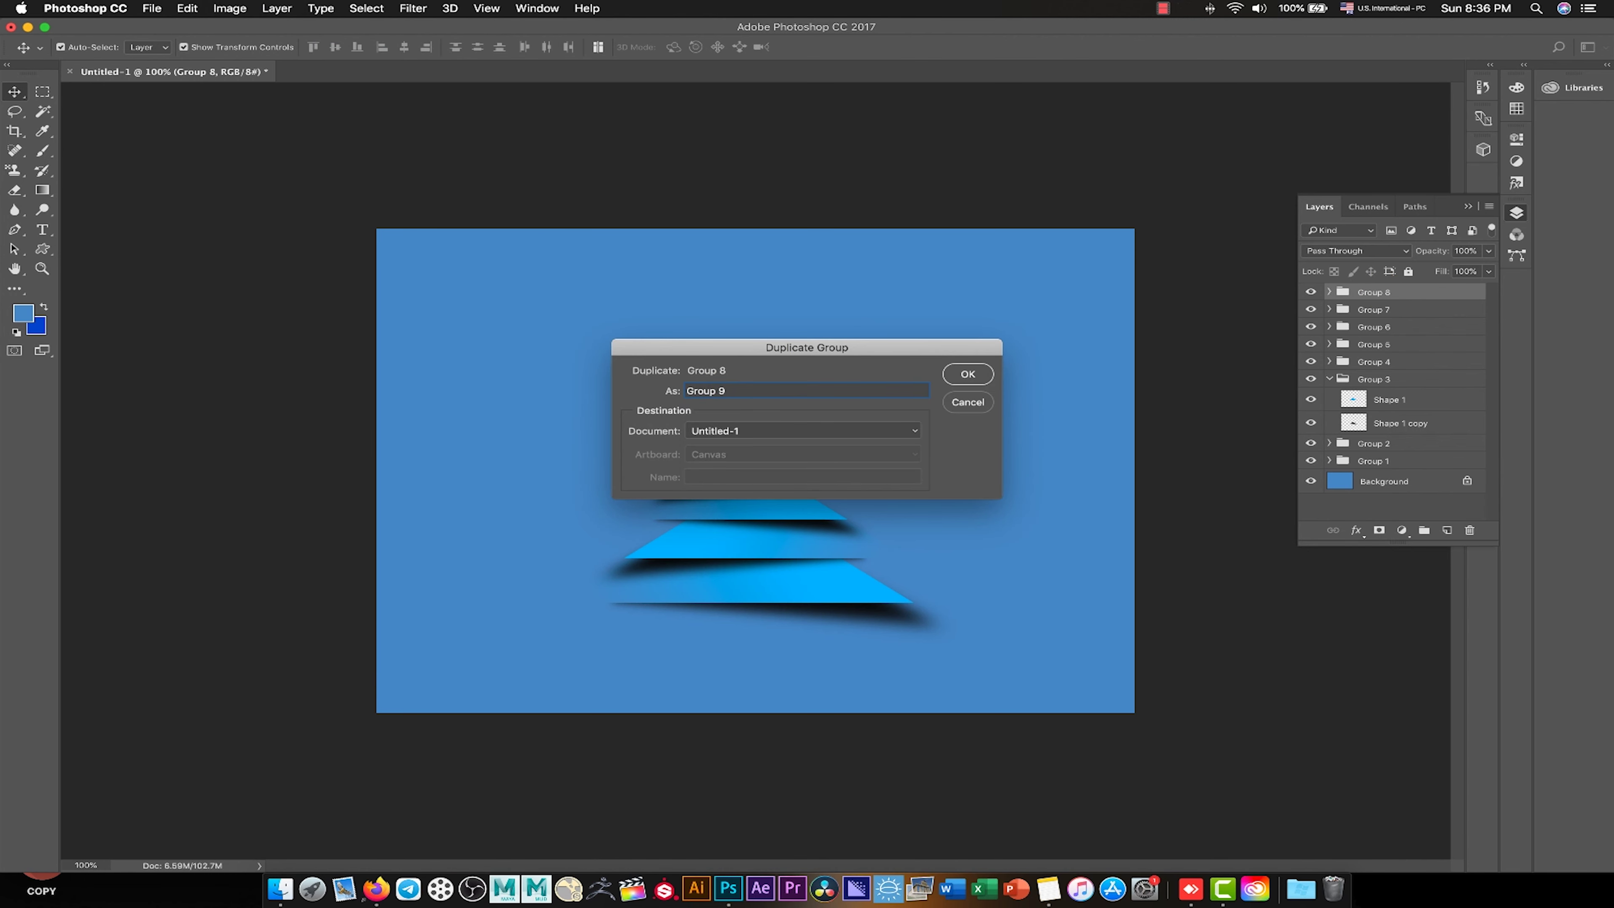
# Create Group 9 from Group 8, flip it horizontally and set it atop the tree.
pyautogui.press('Return')
pyautogui.click(188, 8)
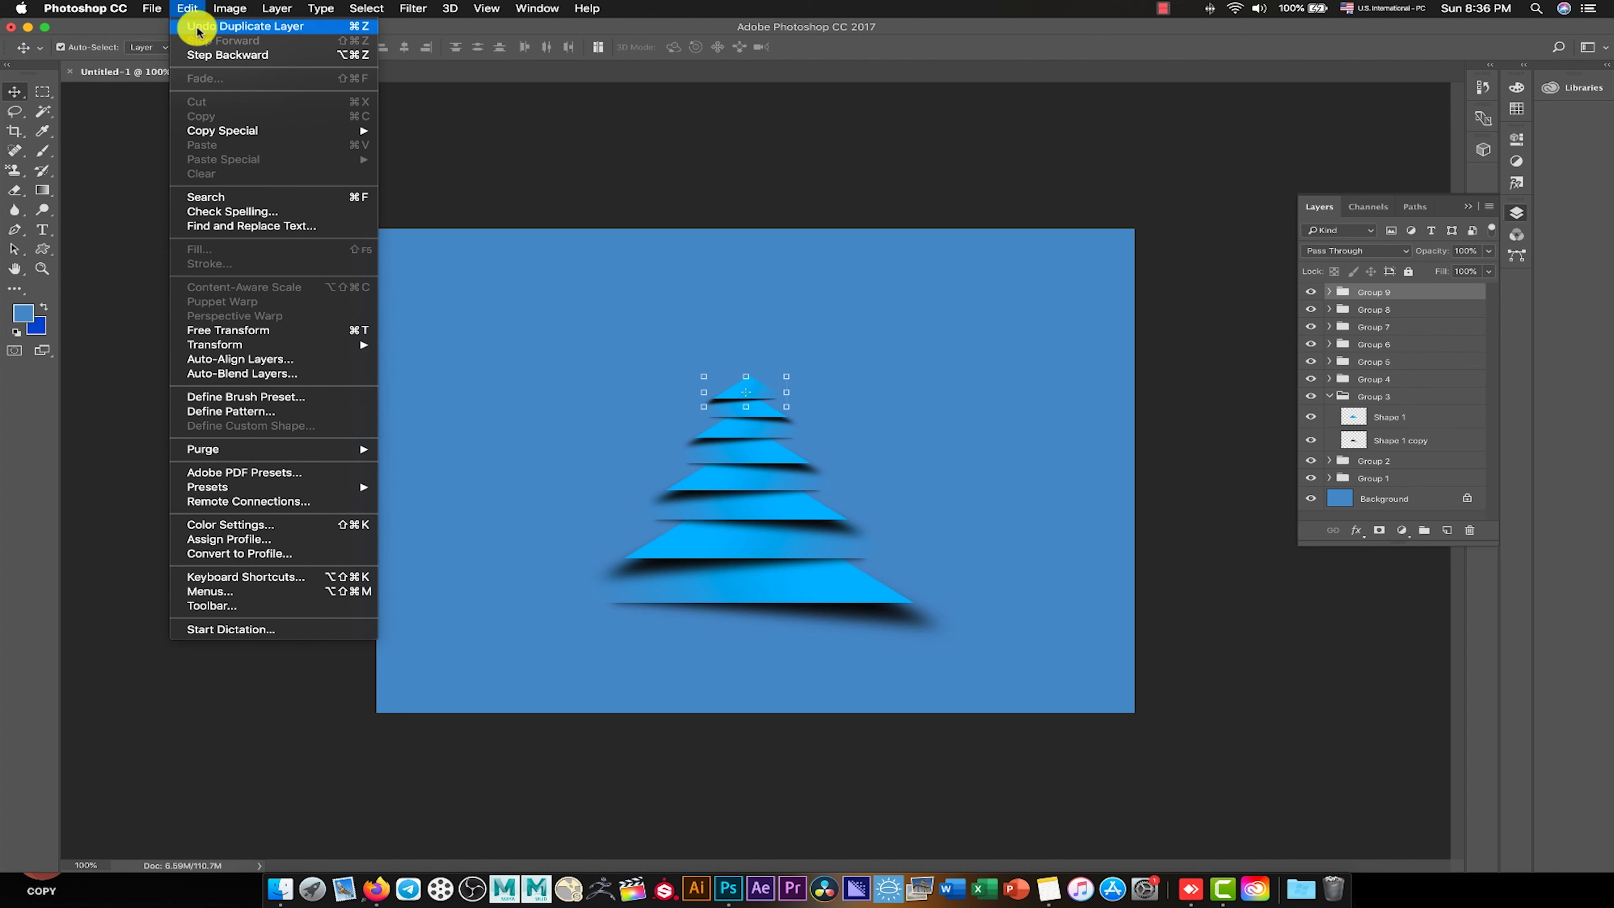
pyautogui.click(299, 326)
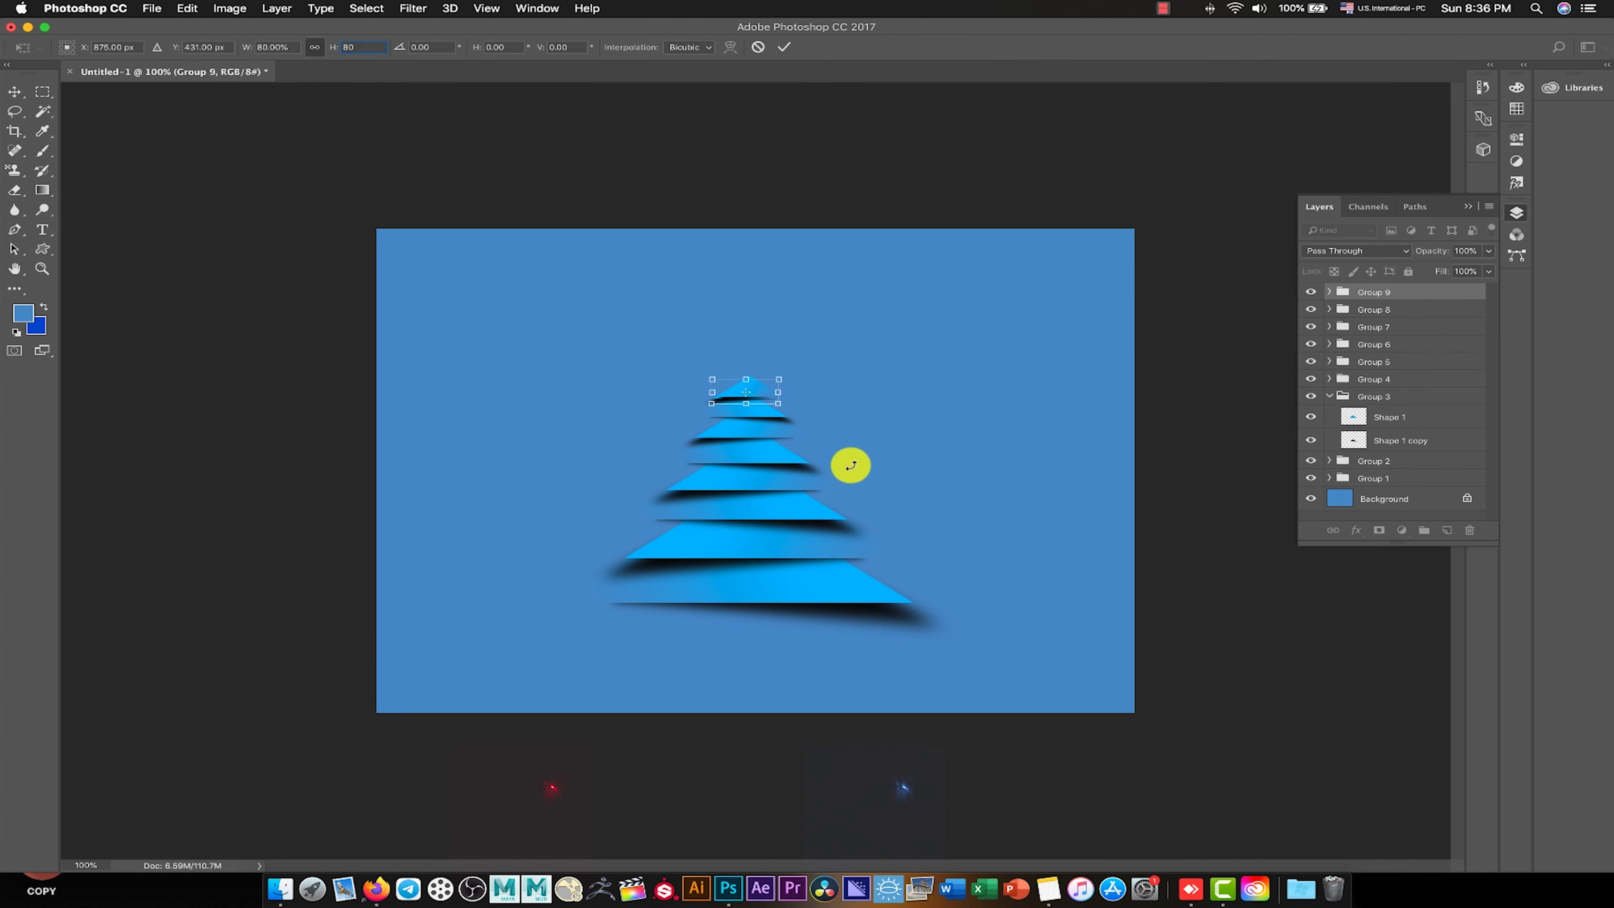
pyautogui.rightClick(760, 389)
pyautogui.click(795, 565)
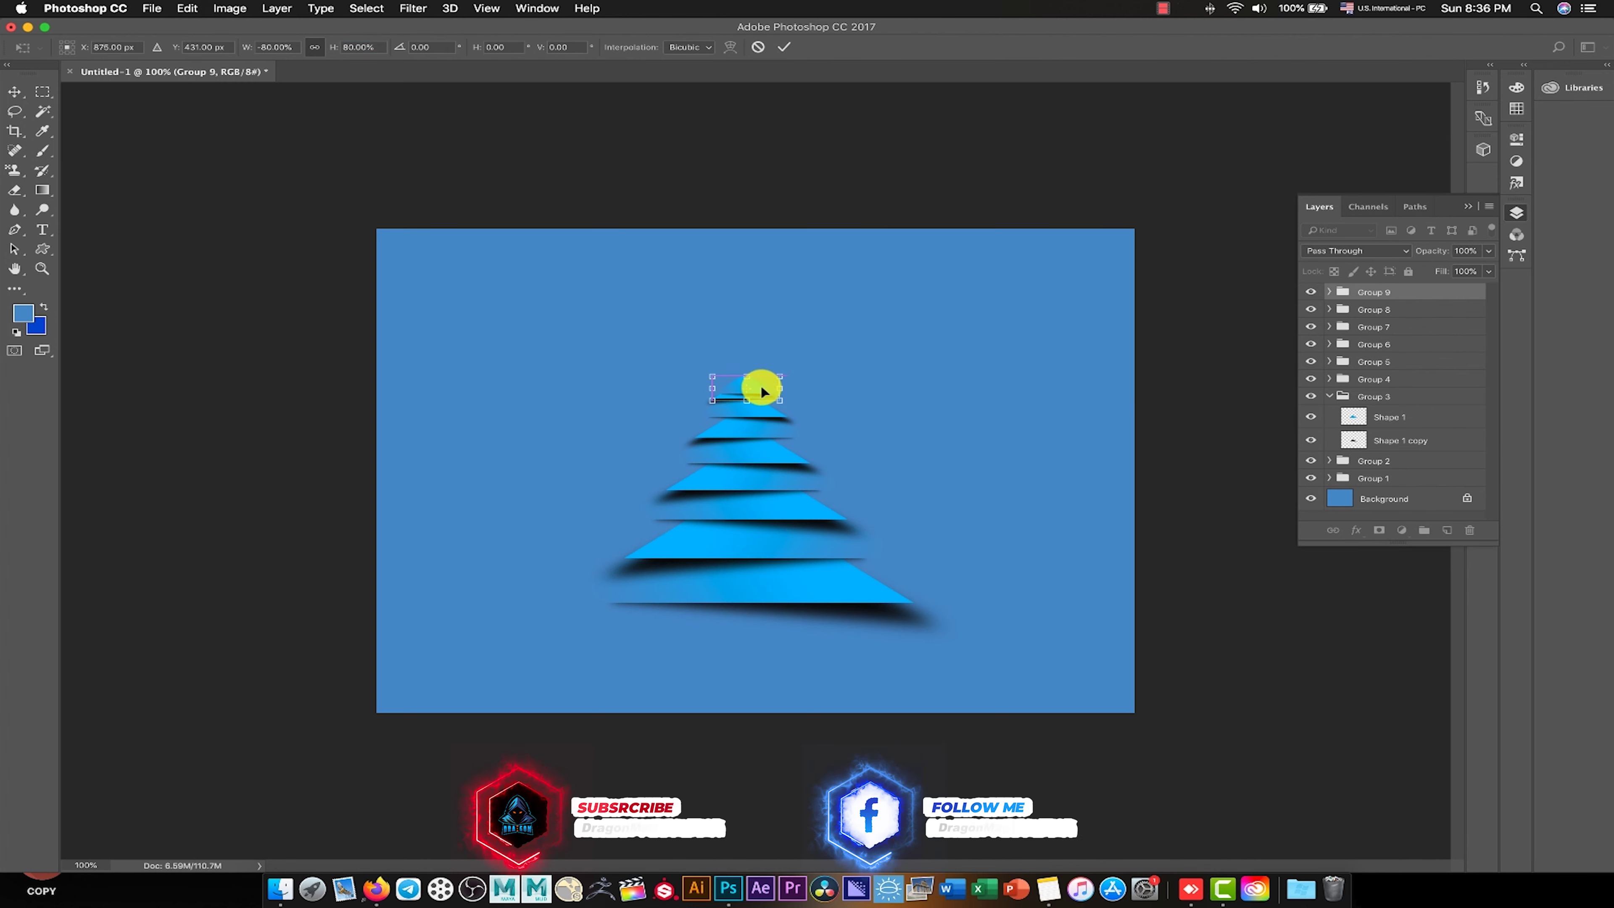
pyautogui.moveTo(759, 403); pyautogui.dragTo(762, 381)
pyautogui.press('Down')
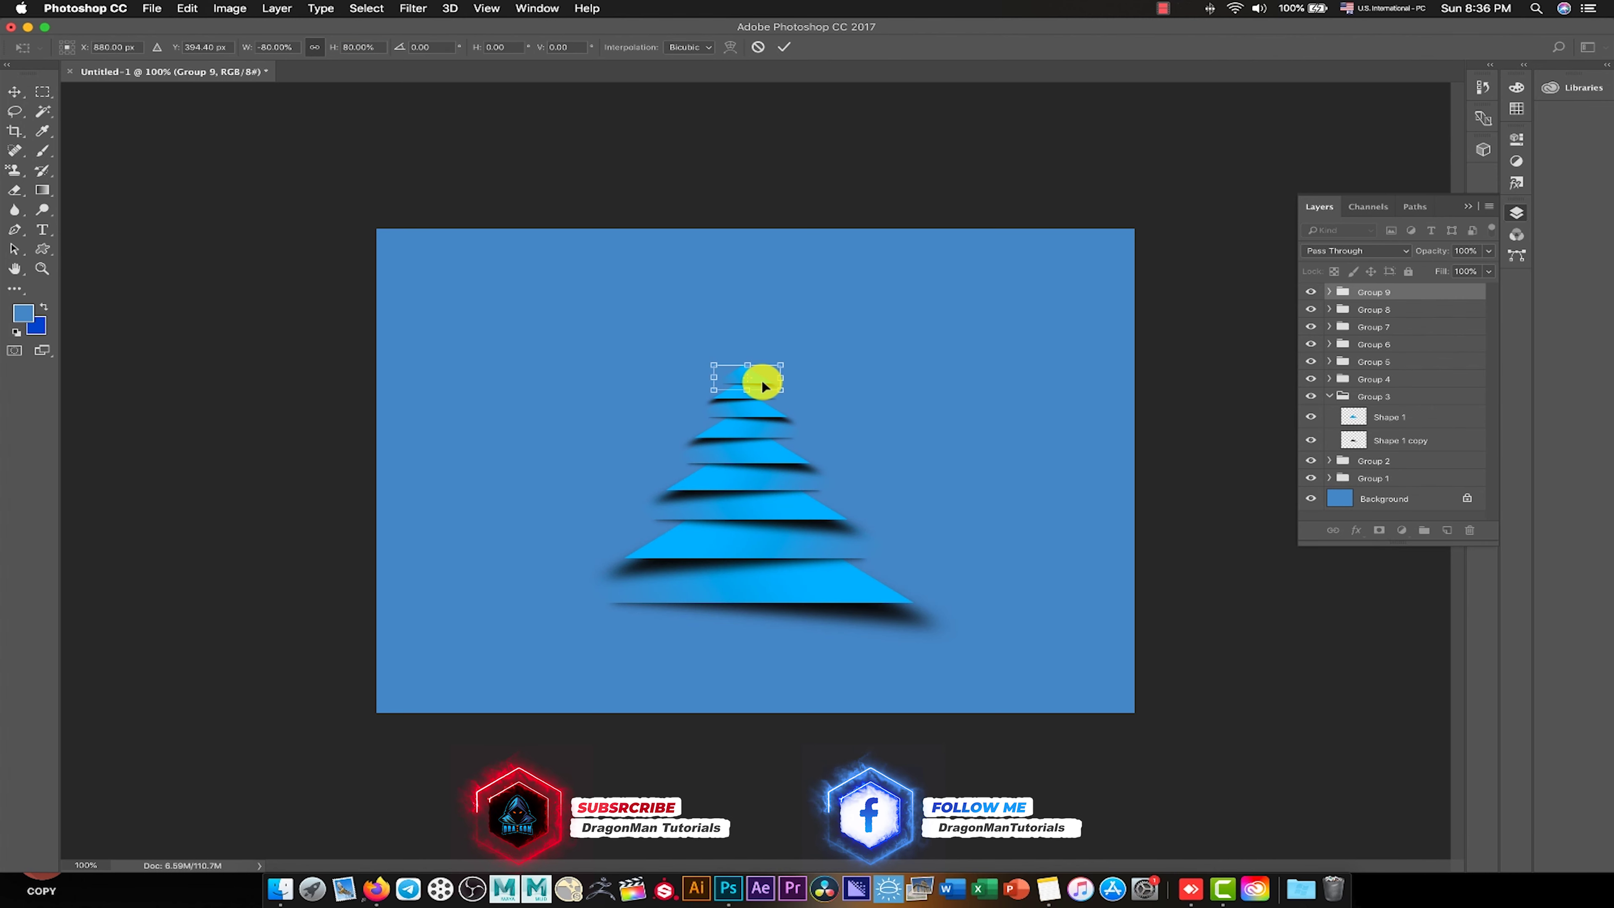
pyautogui.press('Up')
pyautogui.press('Up')
pyautogui.press('Up')
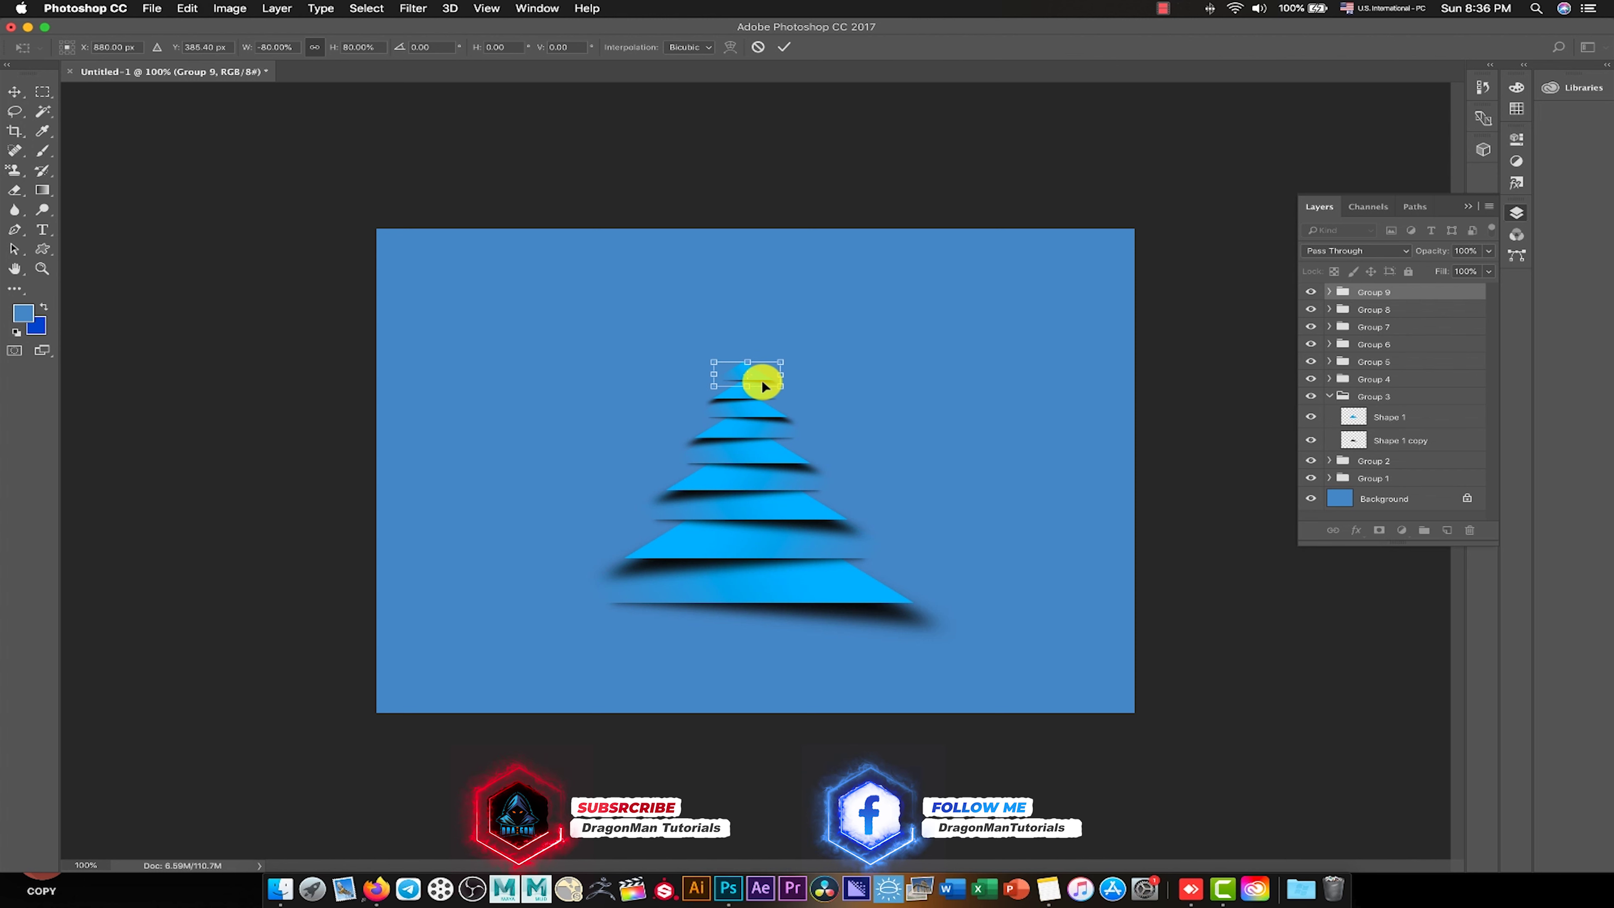
pyautogui.click(782, 216)
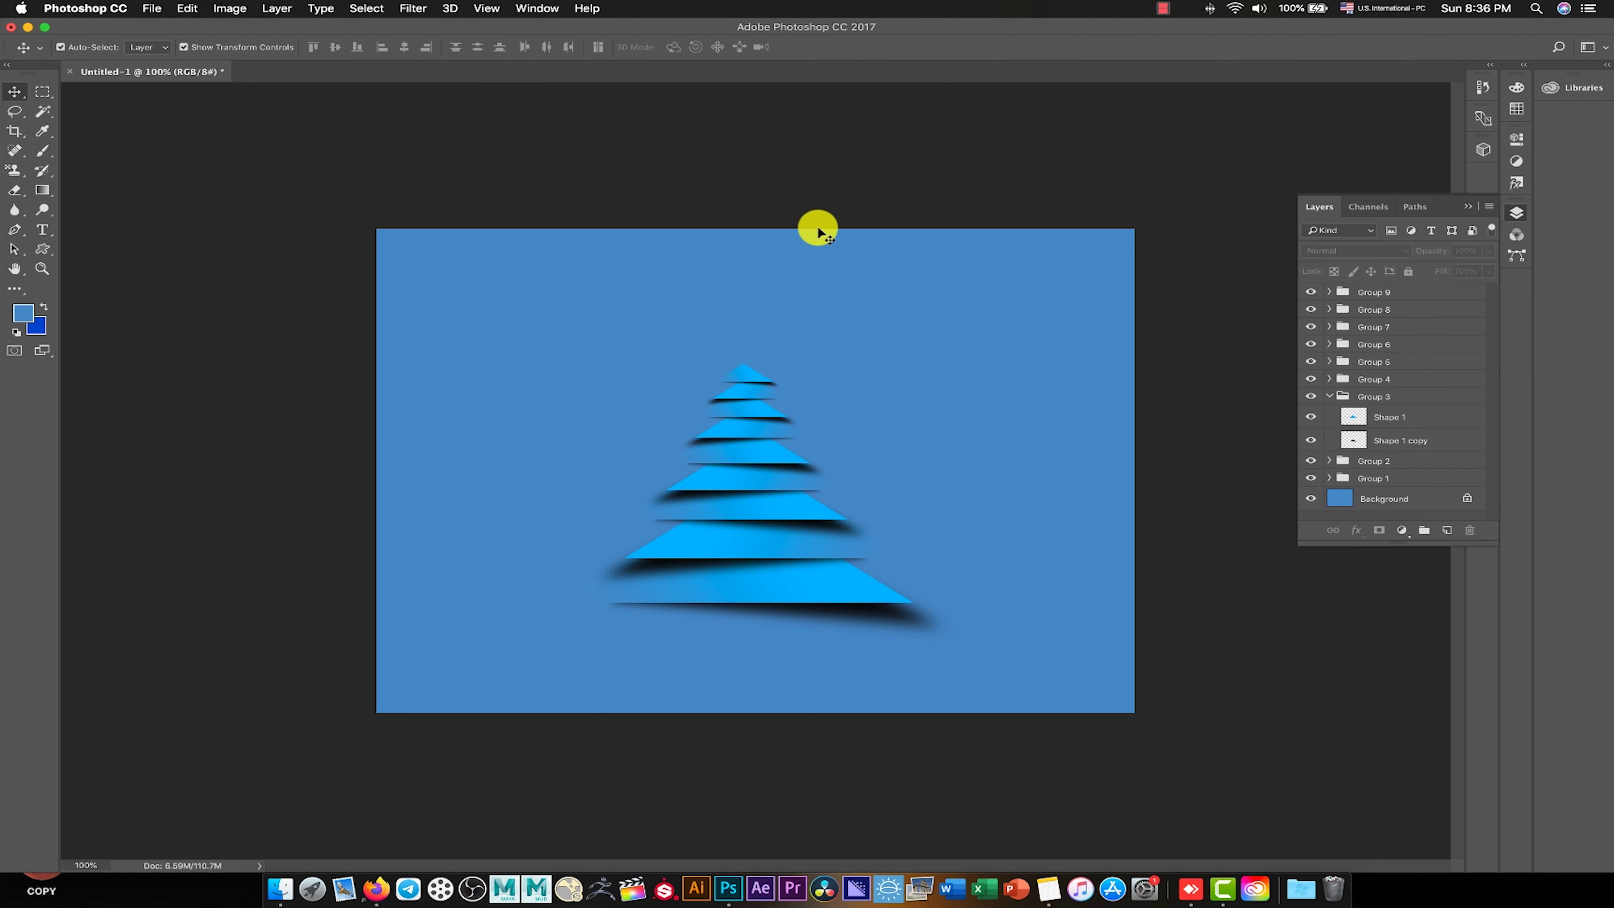
# Select tree Groups 1–9 and enlarge them together to about 124%, shifting slightly left.
pyautogui.click(1328, 397)
pyautogui.click(1366, 430)
pyautogui.keyDown('shift'); pyautogui.click(1382, 293); pyautogui.keyUp('shift')
pyautogui.hotkey('shift', 'Up')
pyautogui.hotkey('shift', 'Up')
pyautogui.hotkey('shift', 'Up')
pyautogui.hotkey('shift', 'Up')
pyautogui.hotkey('shift', 'Up')
pyautogui.hotkey('shift', 'Up')
pyautogui.hotkey('ctrl', 't')
pyautogui.moveTo(957, 328); pyautogui.dragTo(1055, 262)
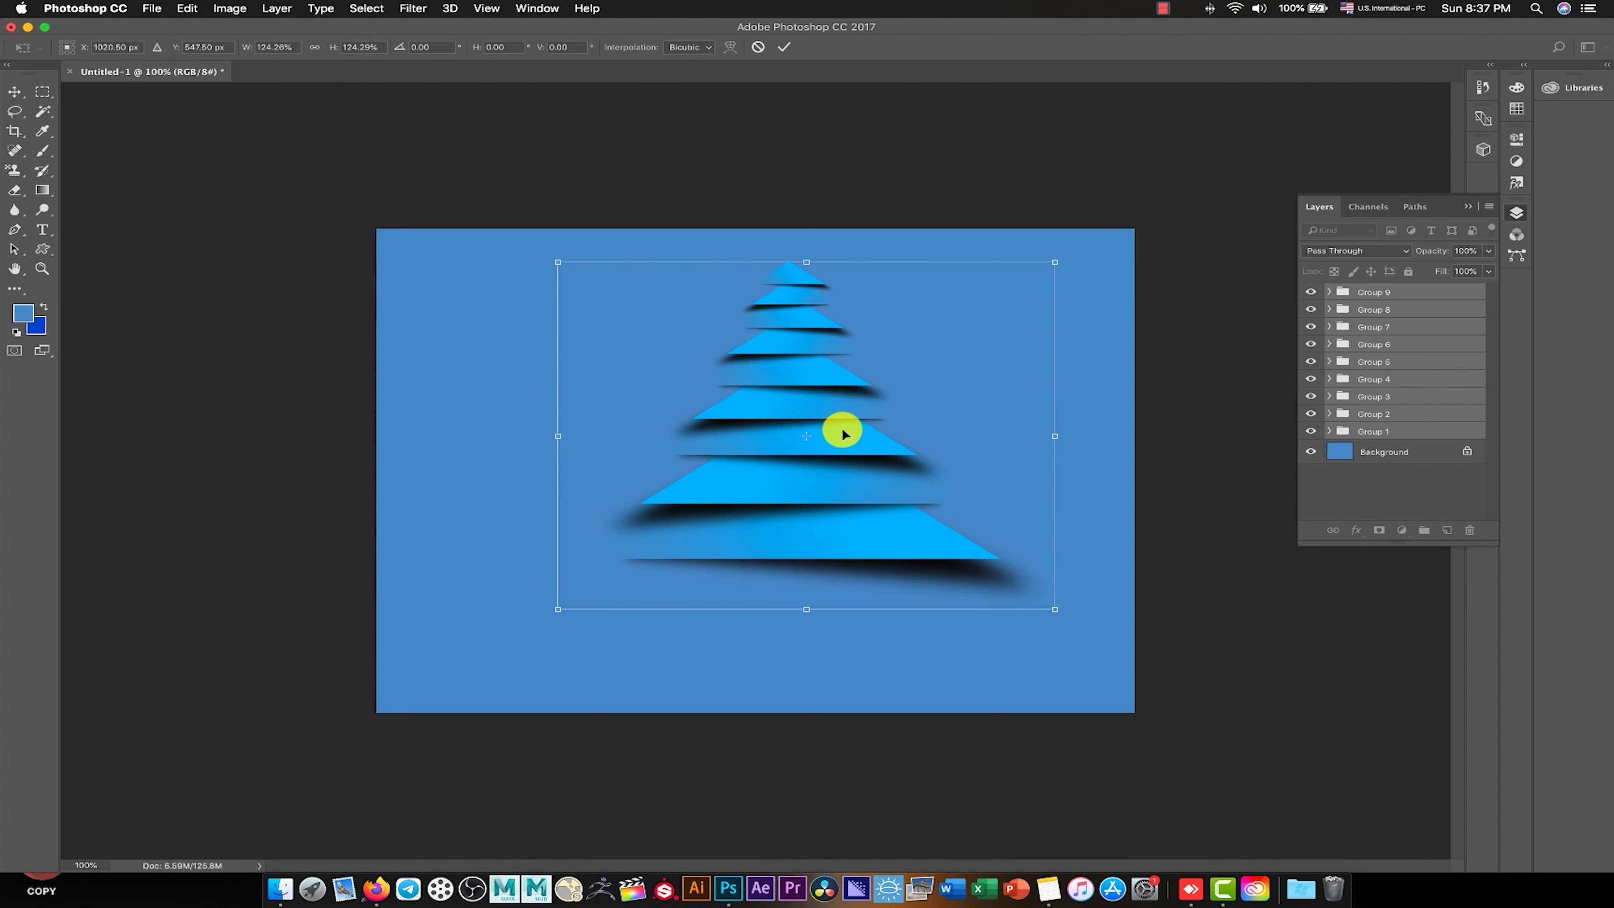
pyautogui.moveTo(843, 434); pyautogui.dragTo(818, 444)
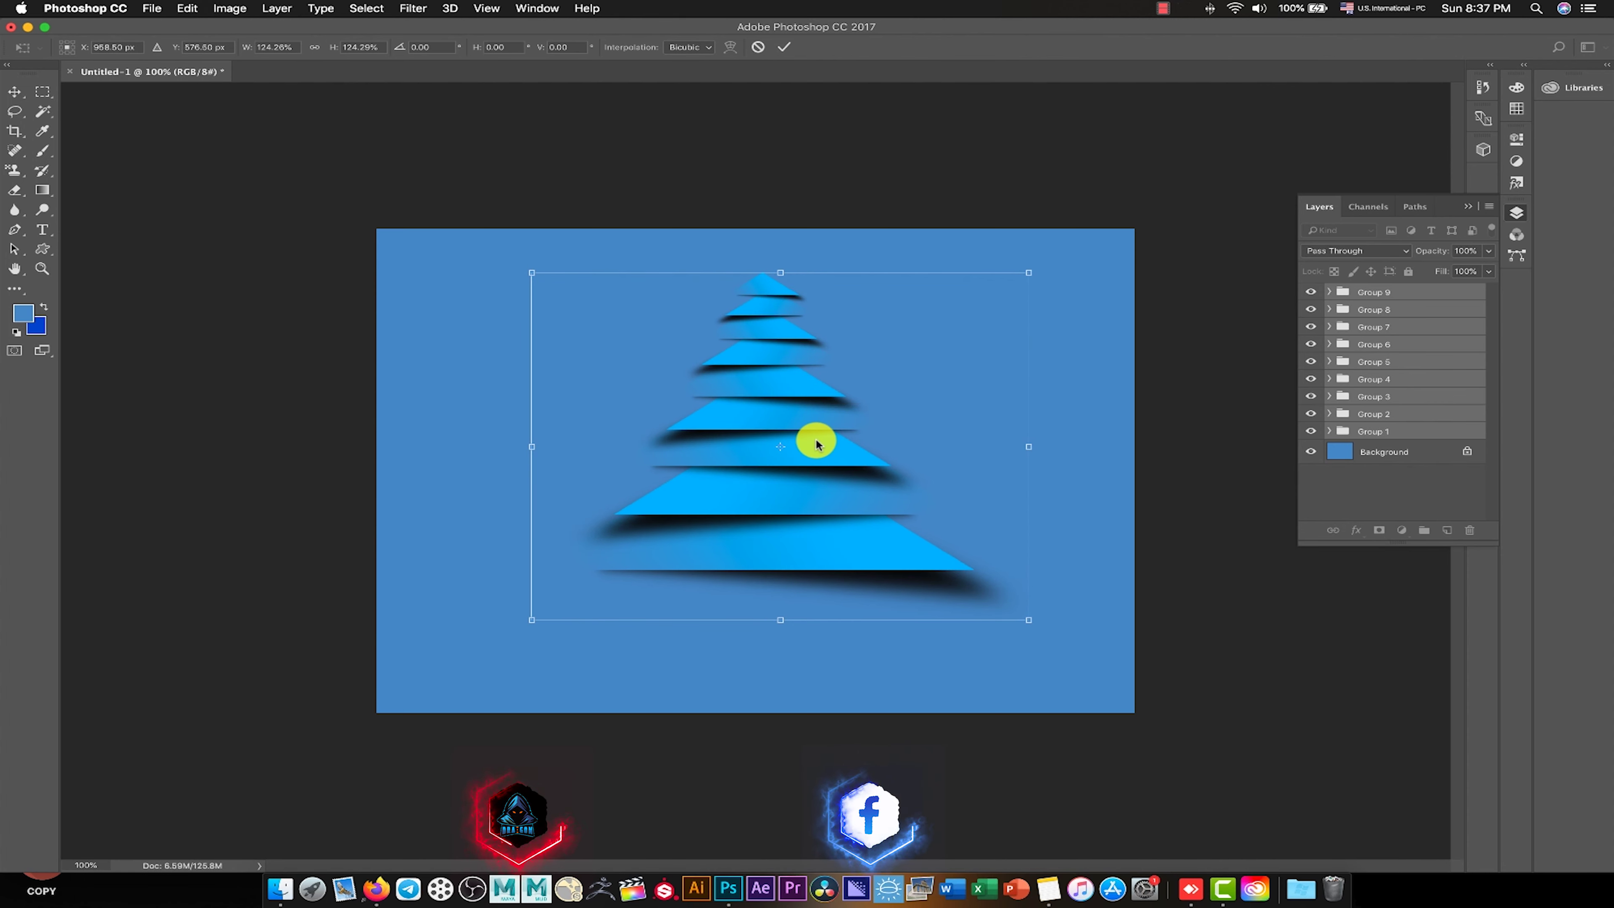
# Add a white 'Merry Christmas' text line at the lower left in Christmas Wish font.
pyautogui.click(42, 230)
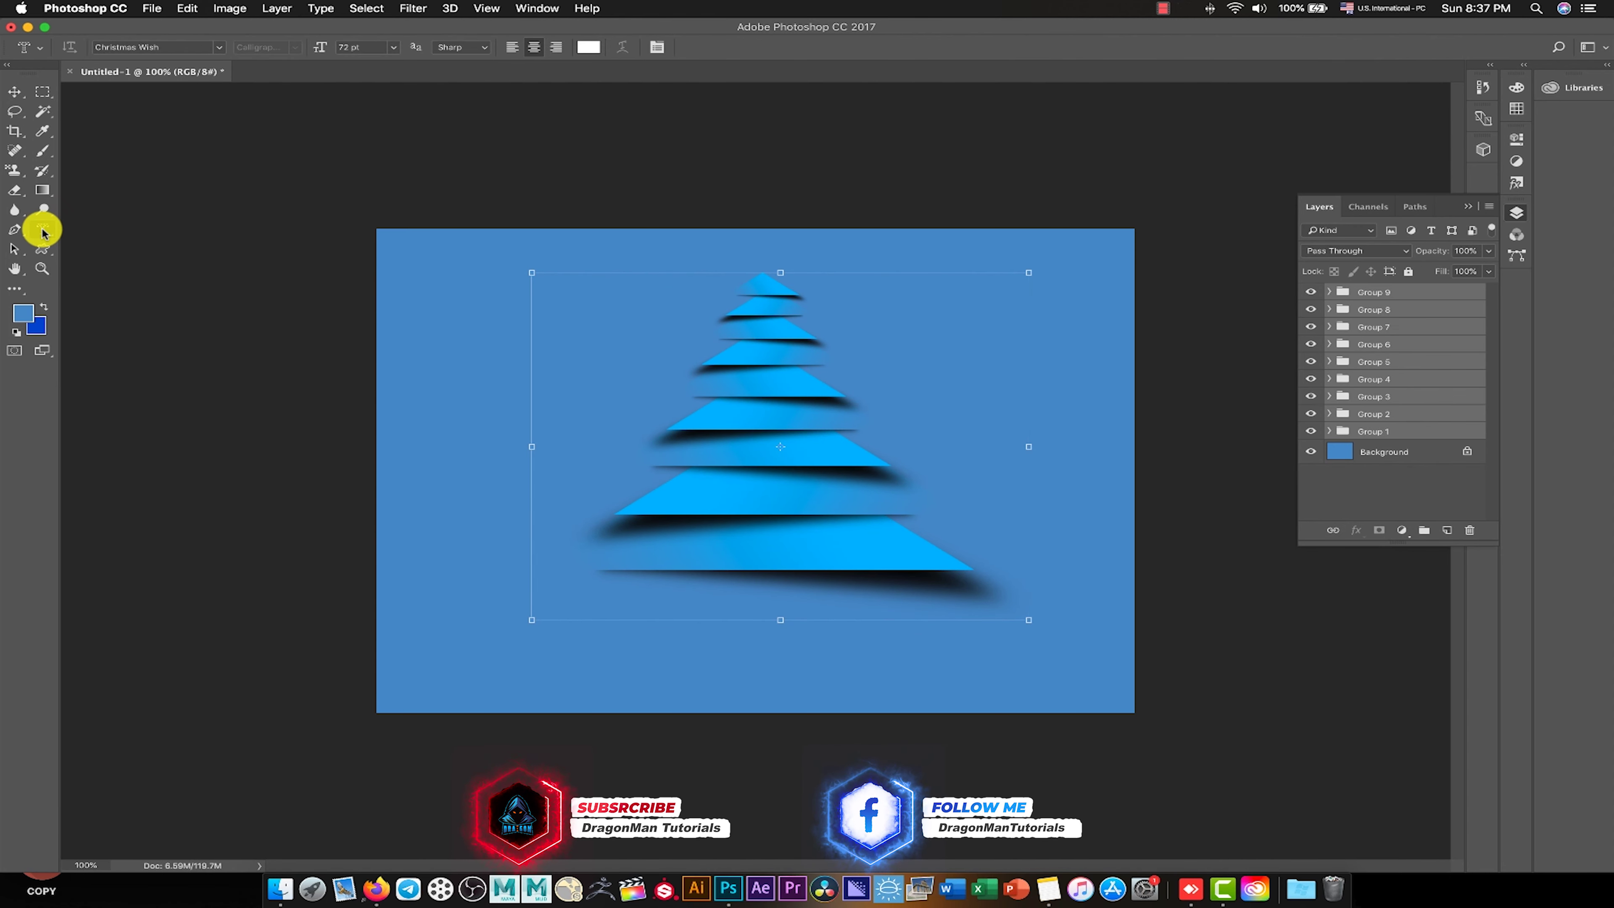
pyautogui.rightClick(42, 230)
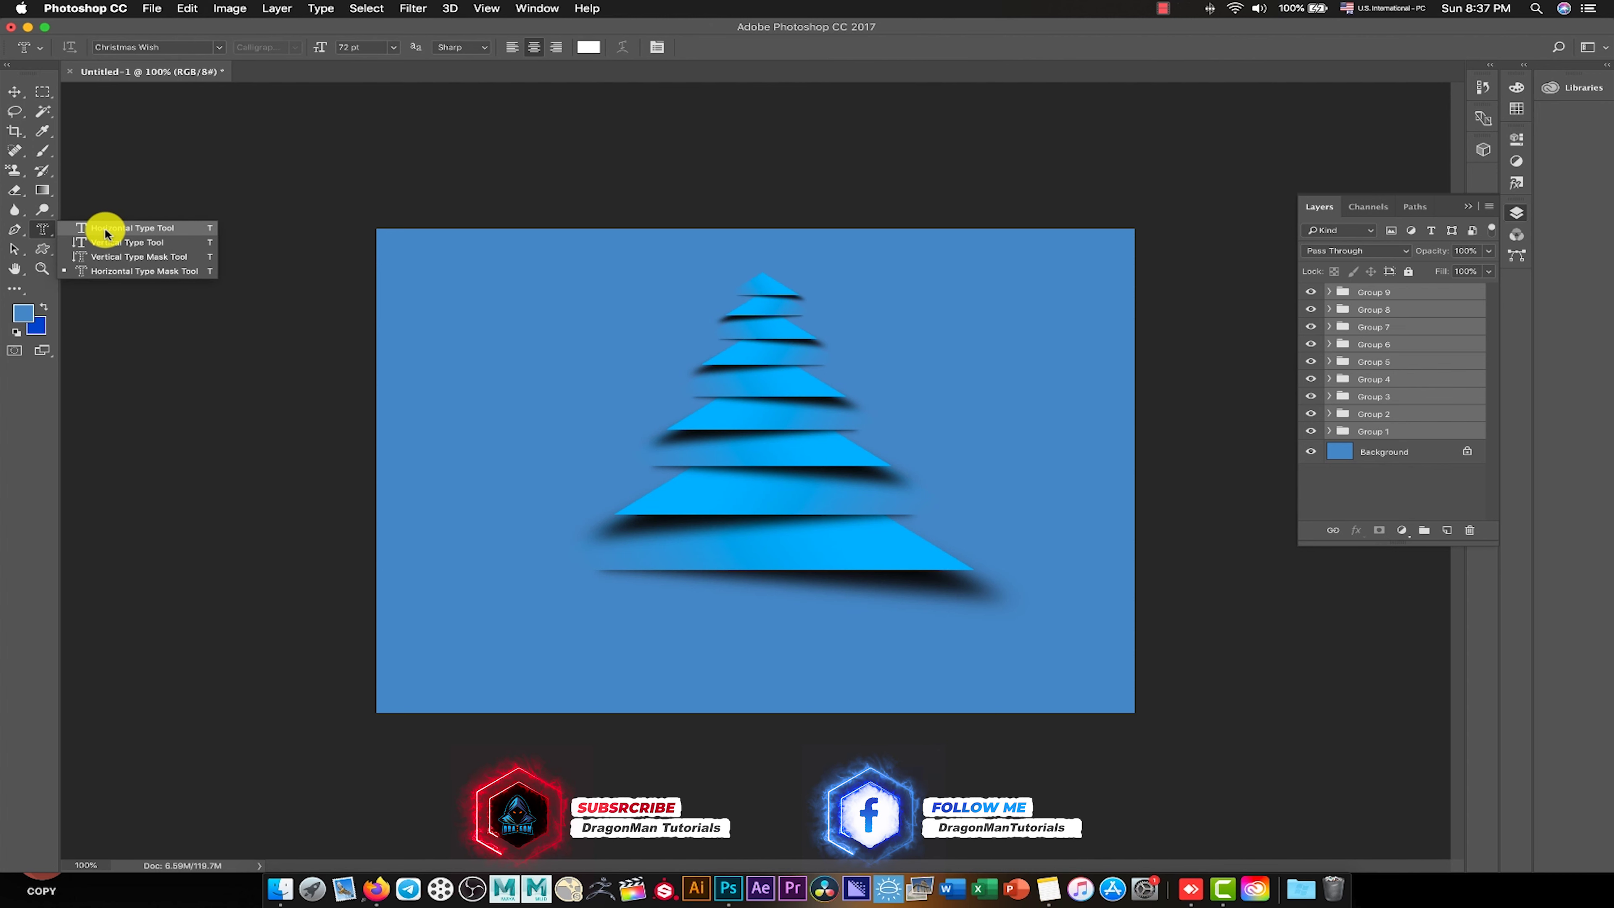
pyautogui.click(107, 229)
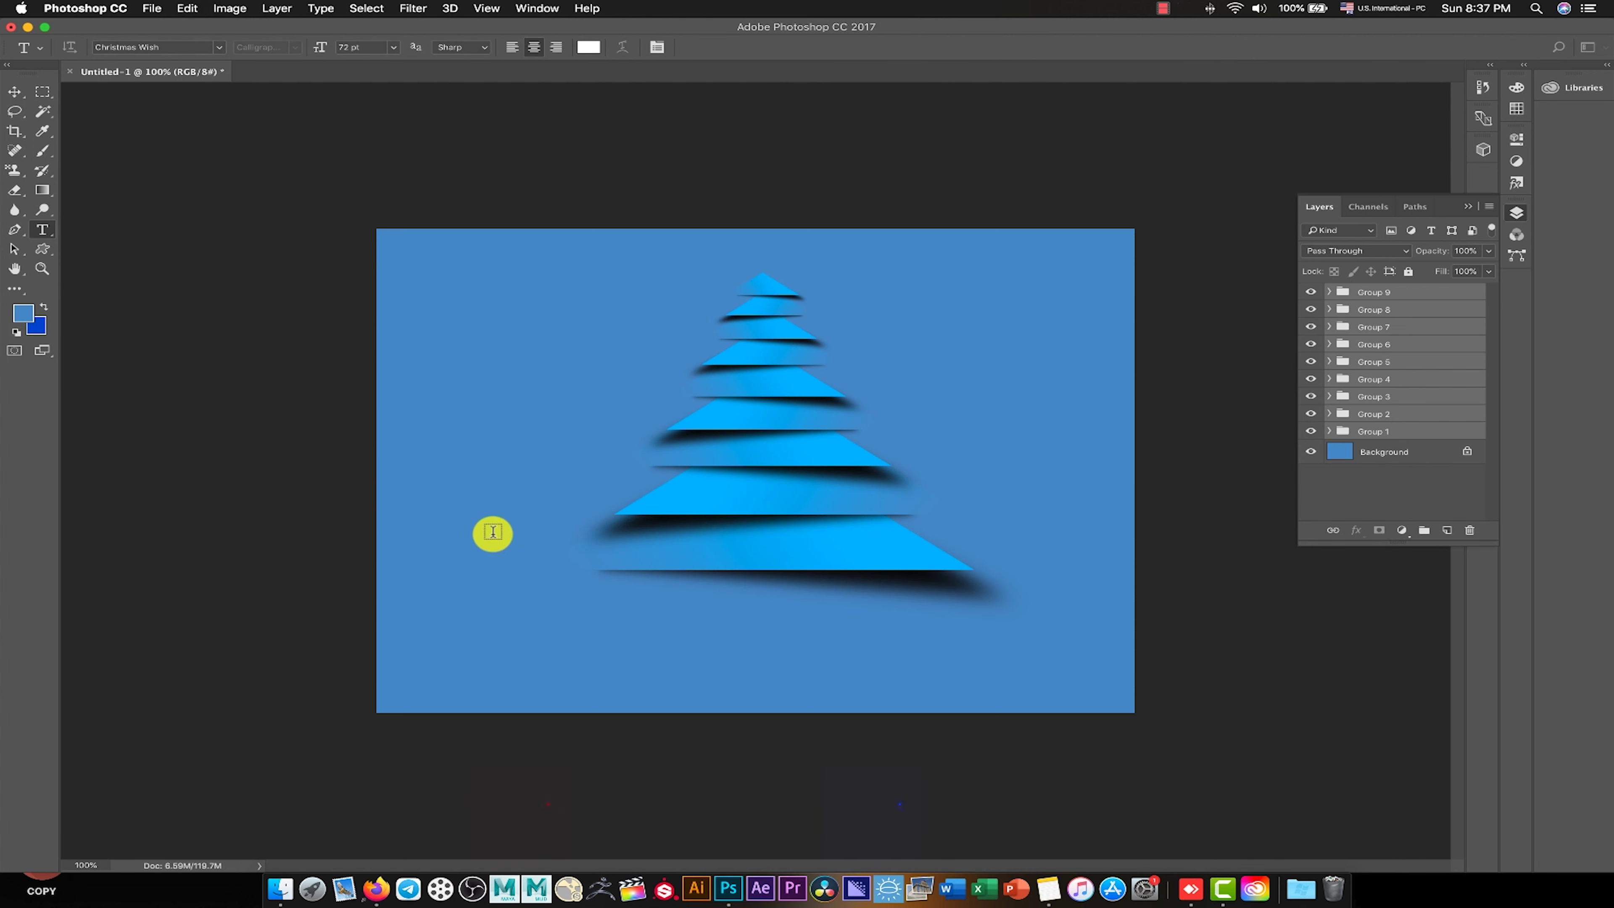
pyautogui.click(457, 660)
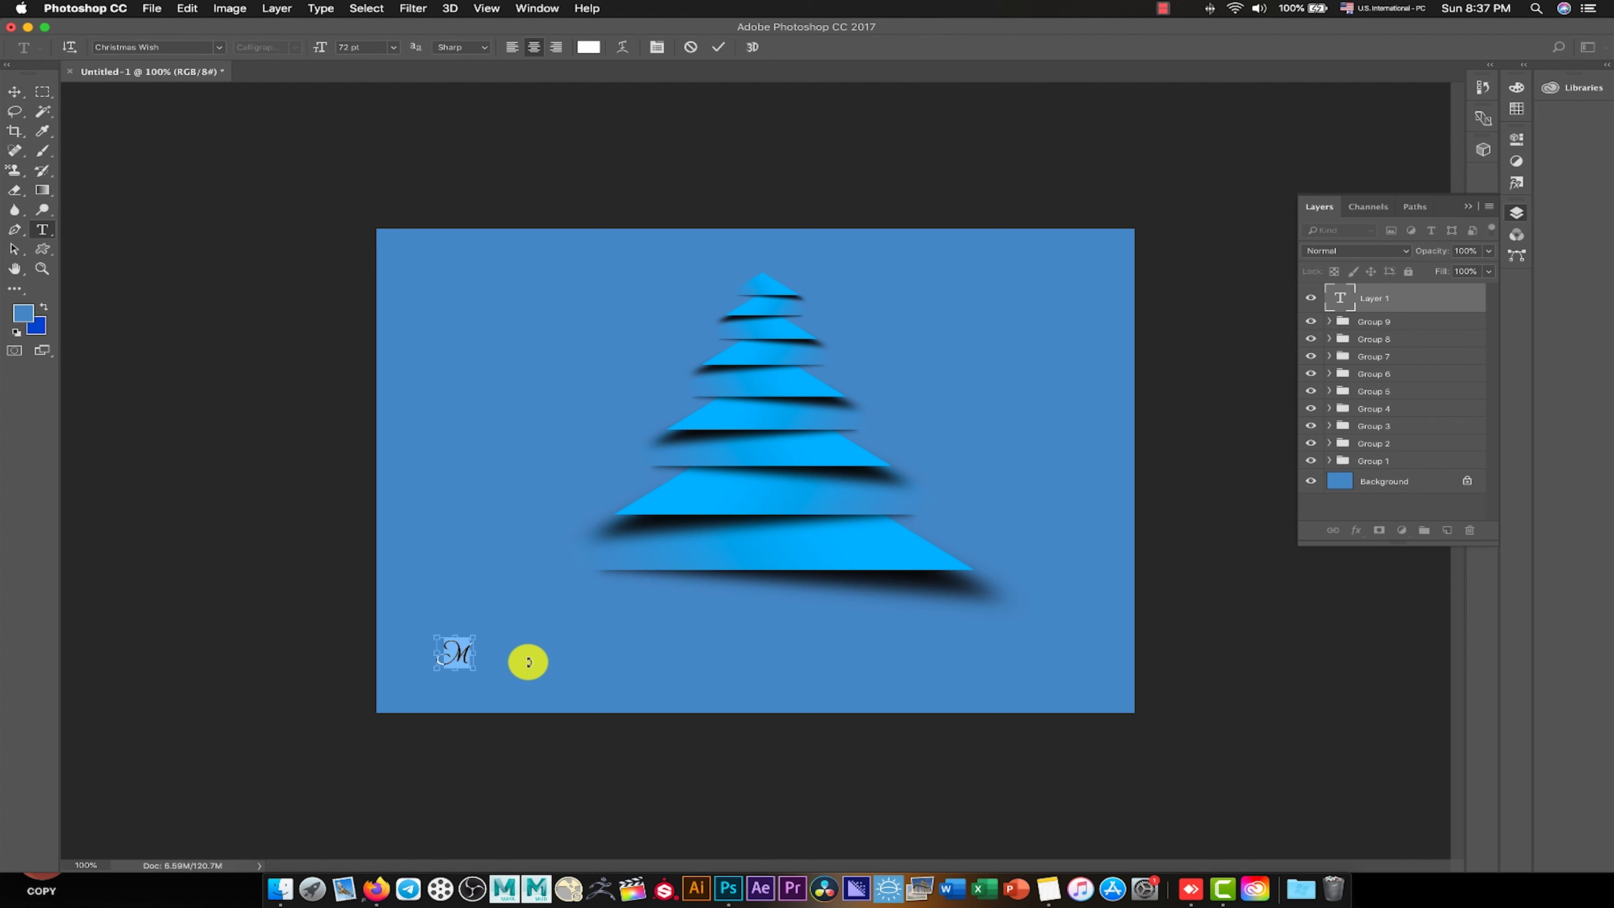
pyautogui.hotkey('ctrl', 't')
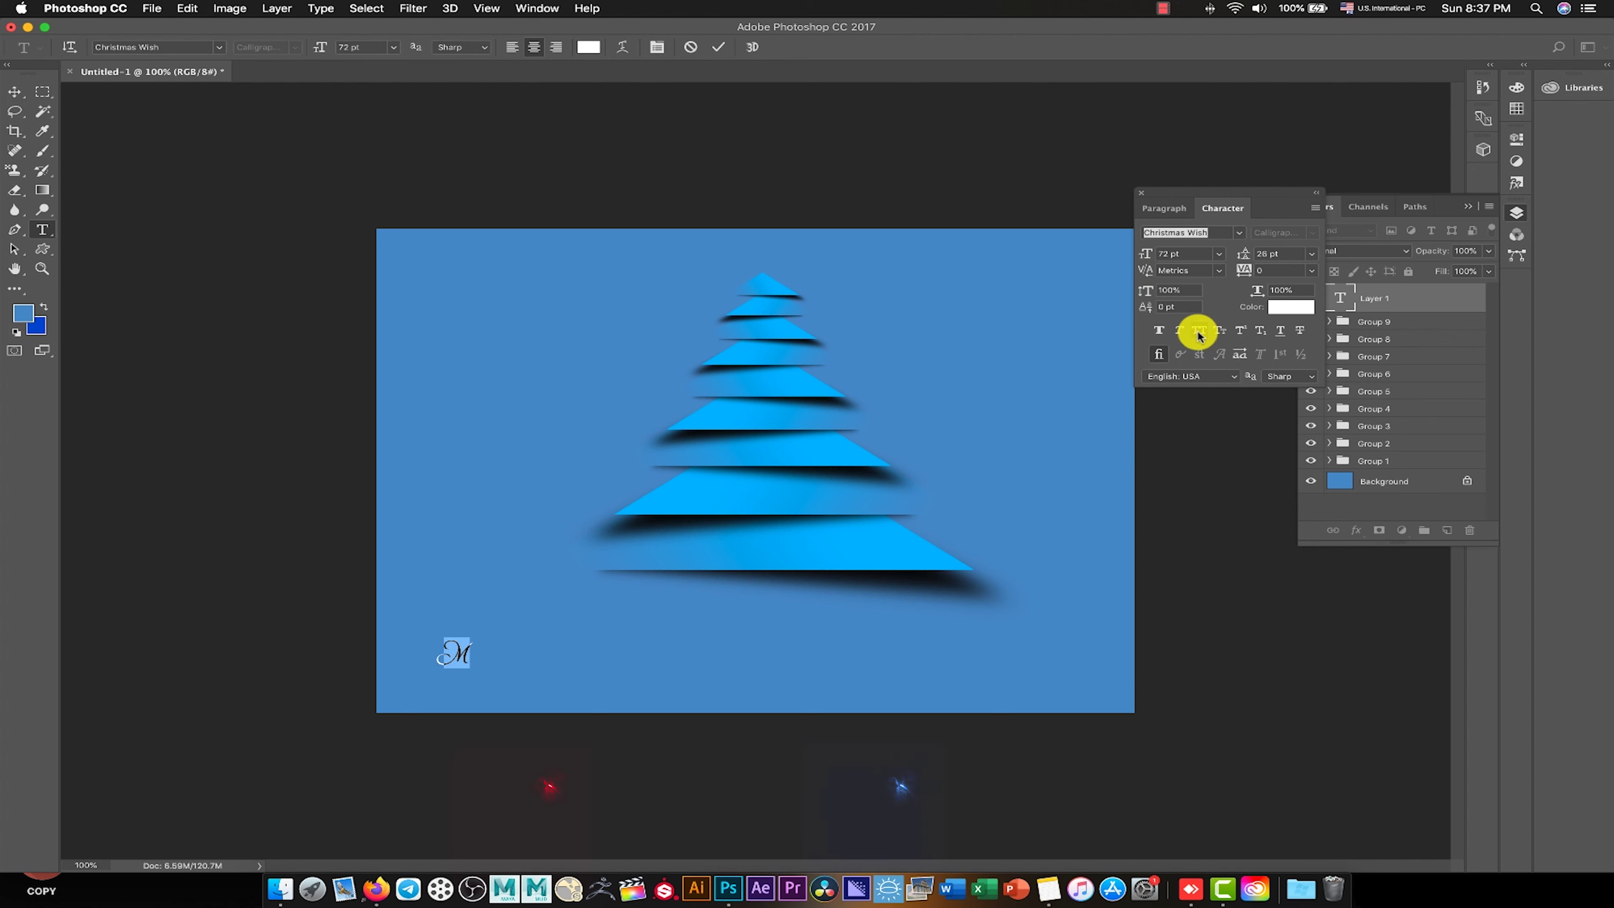
pyautogui.click(462, 648)
pyautogui.write('e')
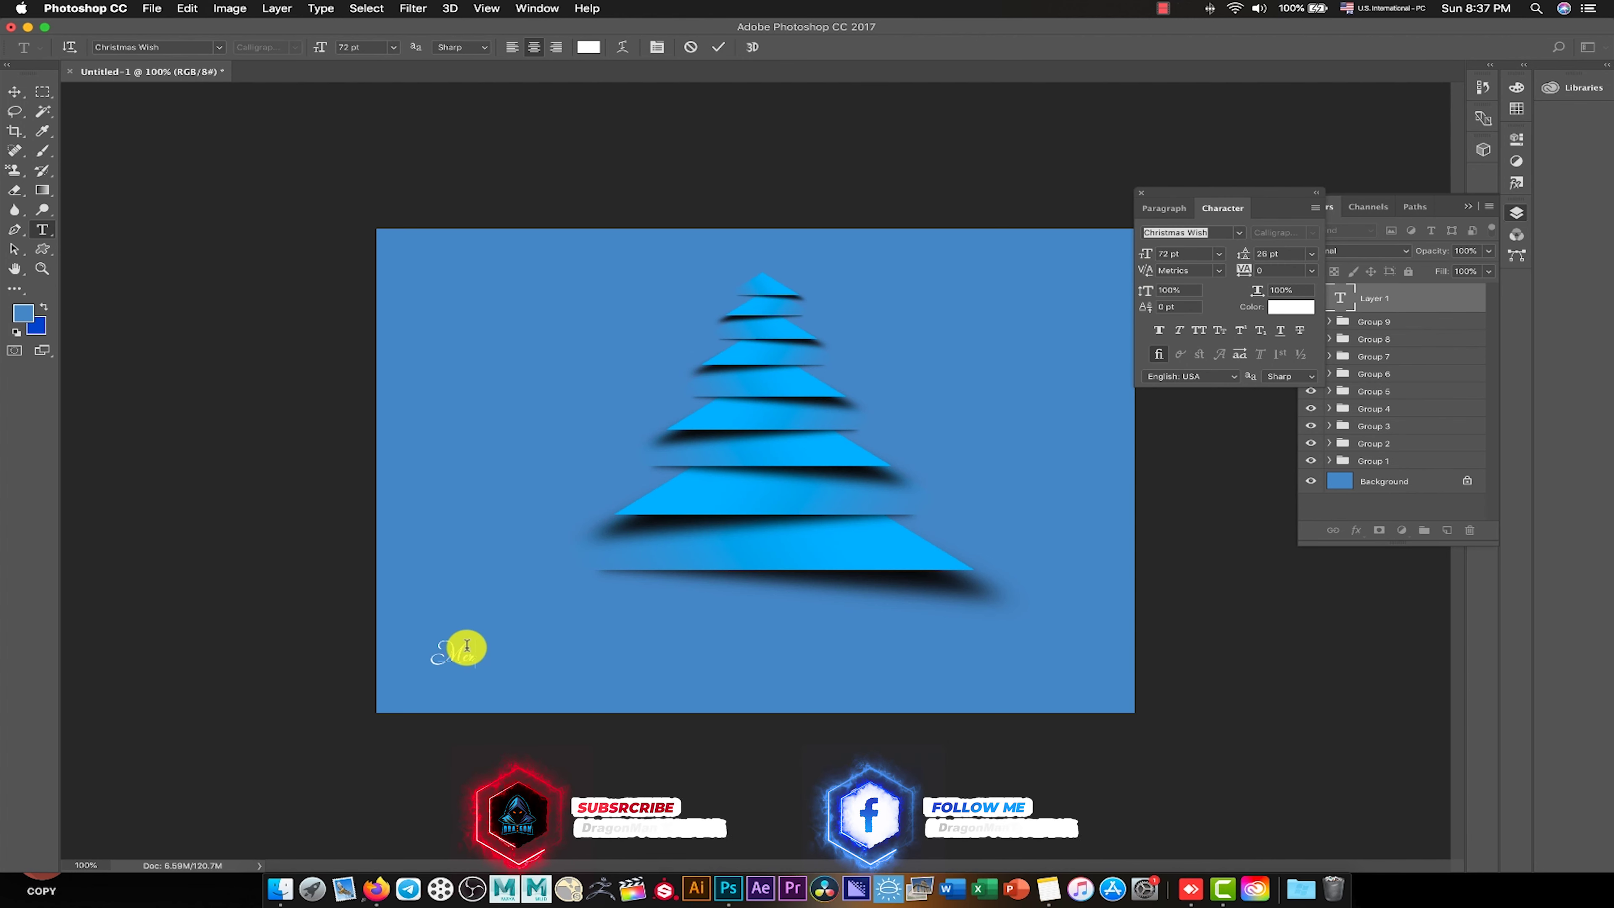
pyautogui.write('rry Christmas')
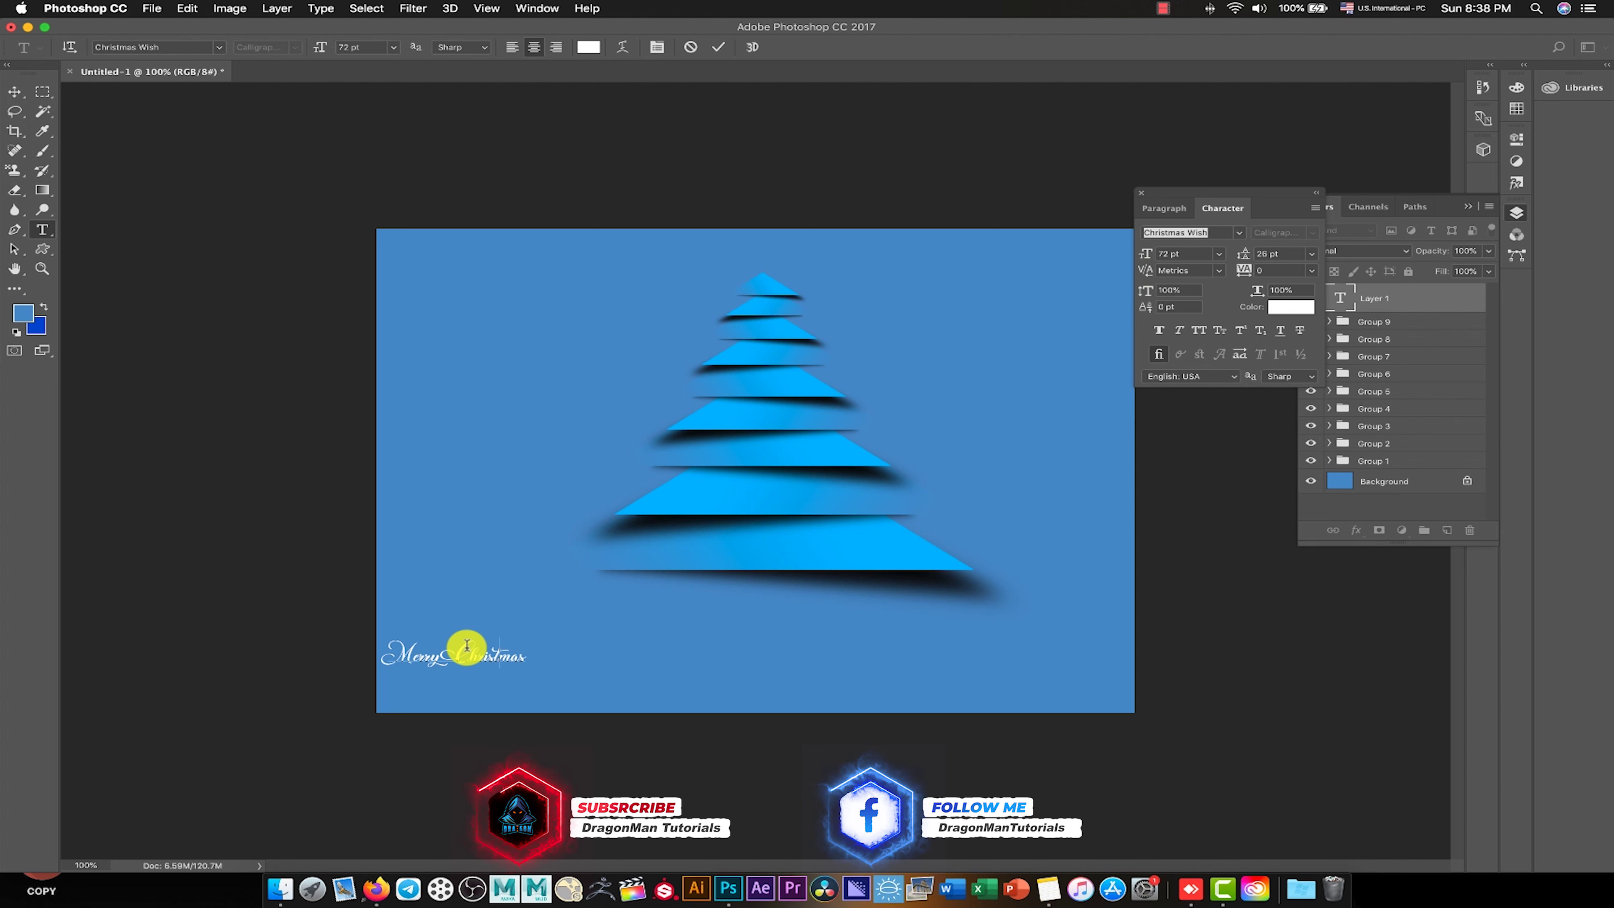
pyautogui.click(13, 91)
# Enlarge the Merry Christmas text to 197 pt.
pyautogui.press('super+t')
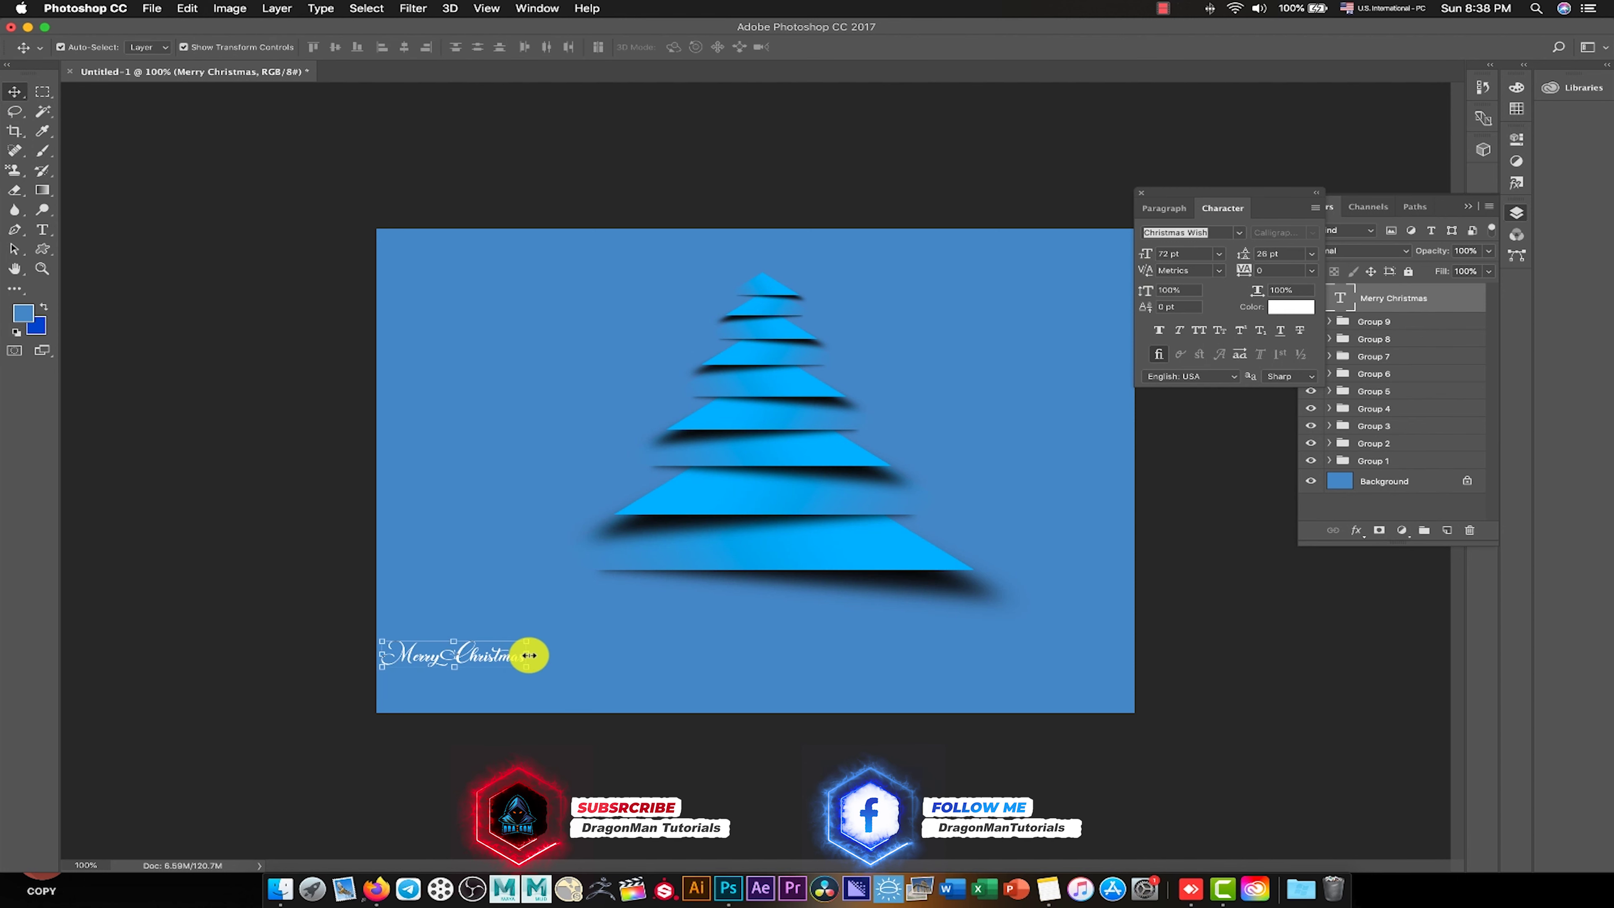
pyautogui.press('Return')
pyautogui.press('t')
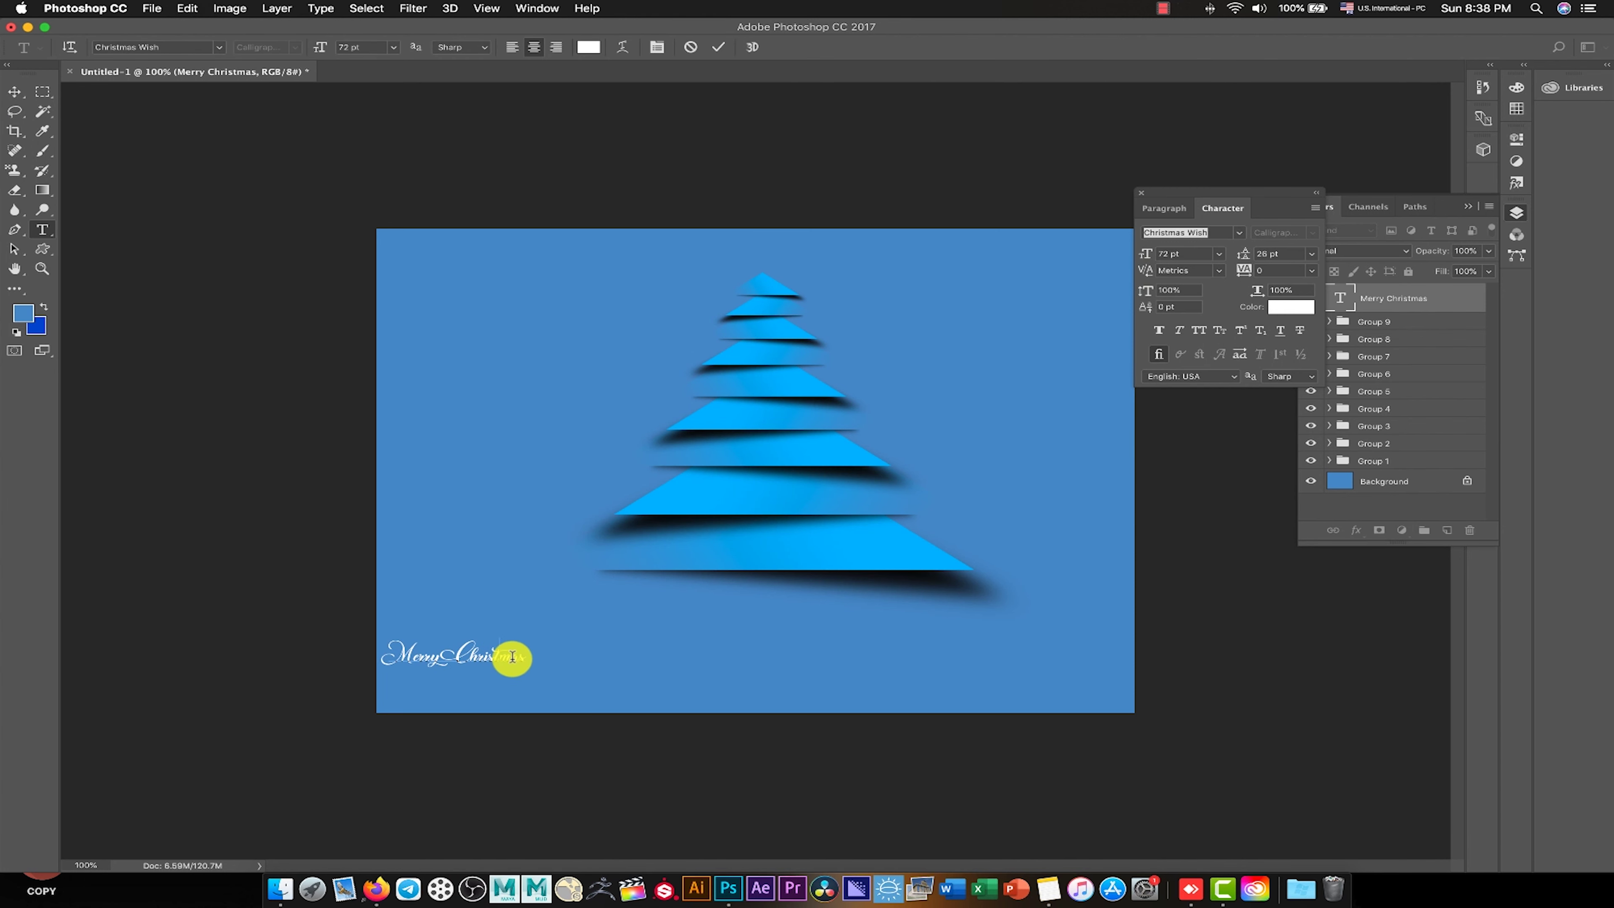
pyautogui.rightClick(507, 662)
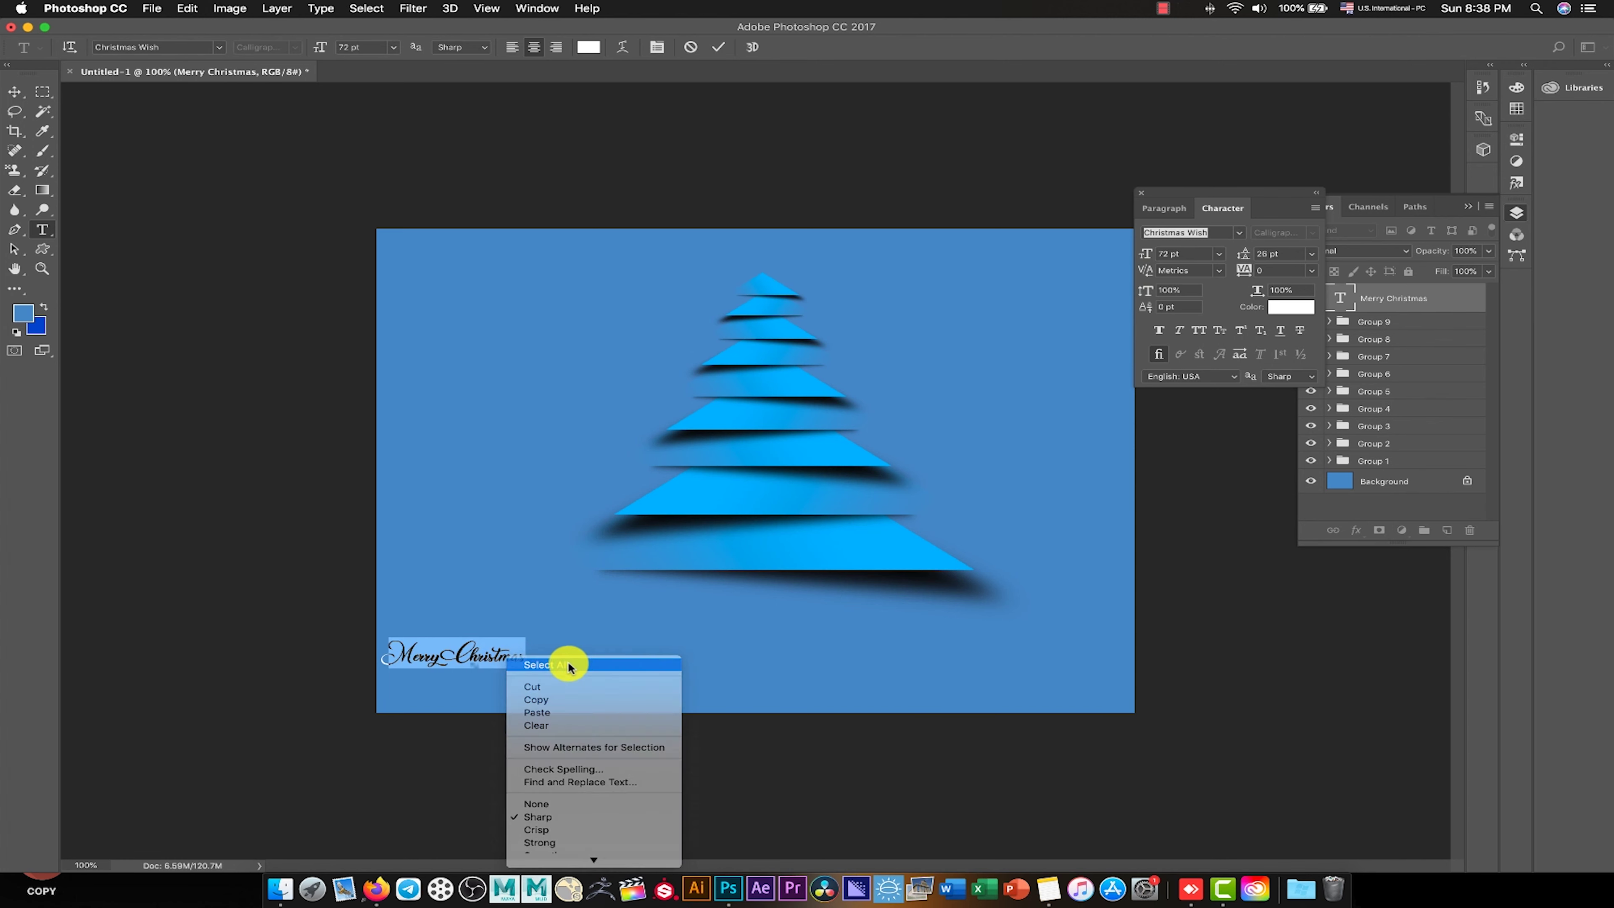
pyautogui.click(1147, 259)
pyautogui.moveTo(1147, 258); pyautogui.dragTo(1245, 255)
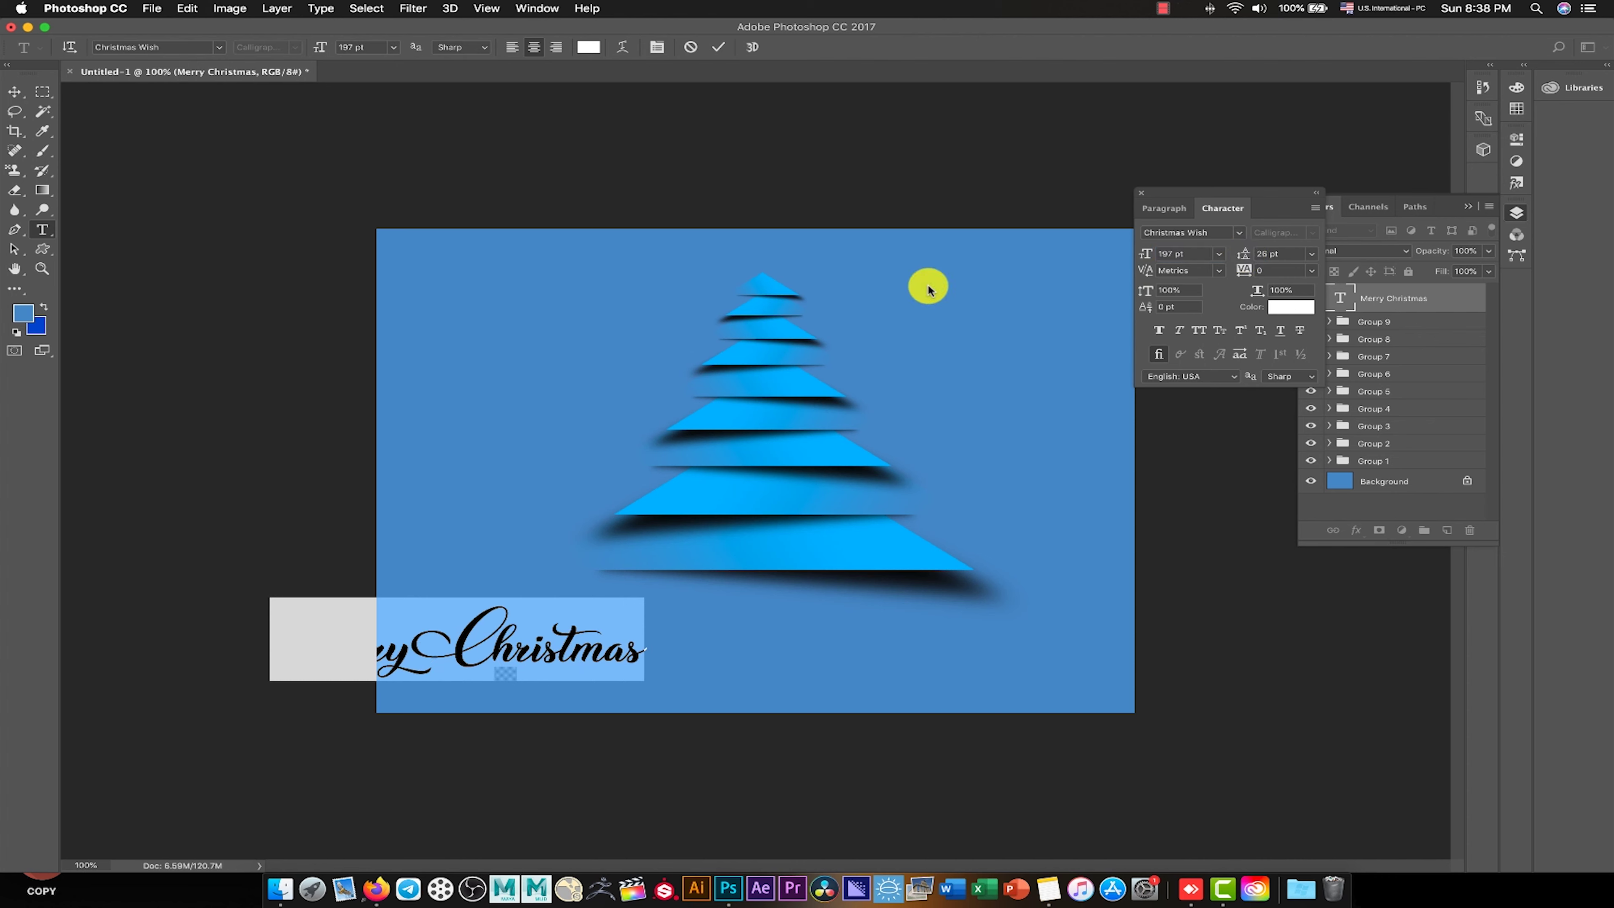
pyautogui.click(16, 94)
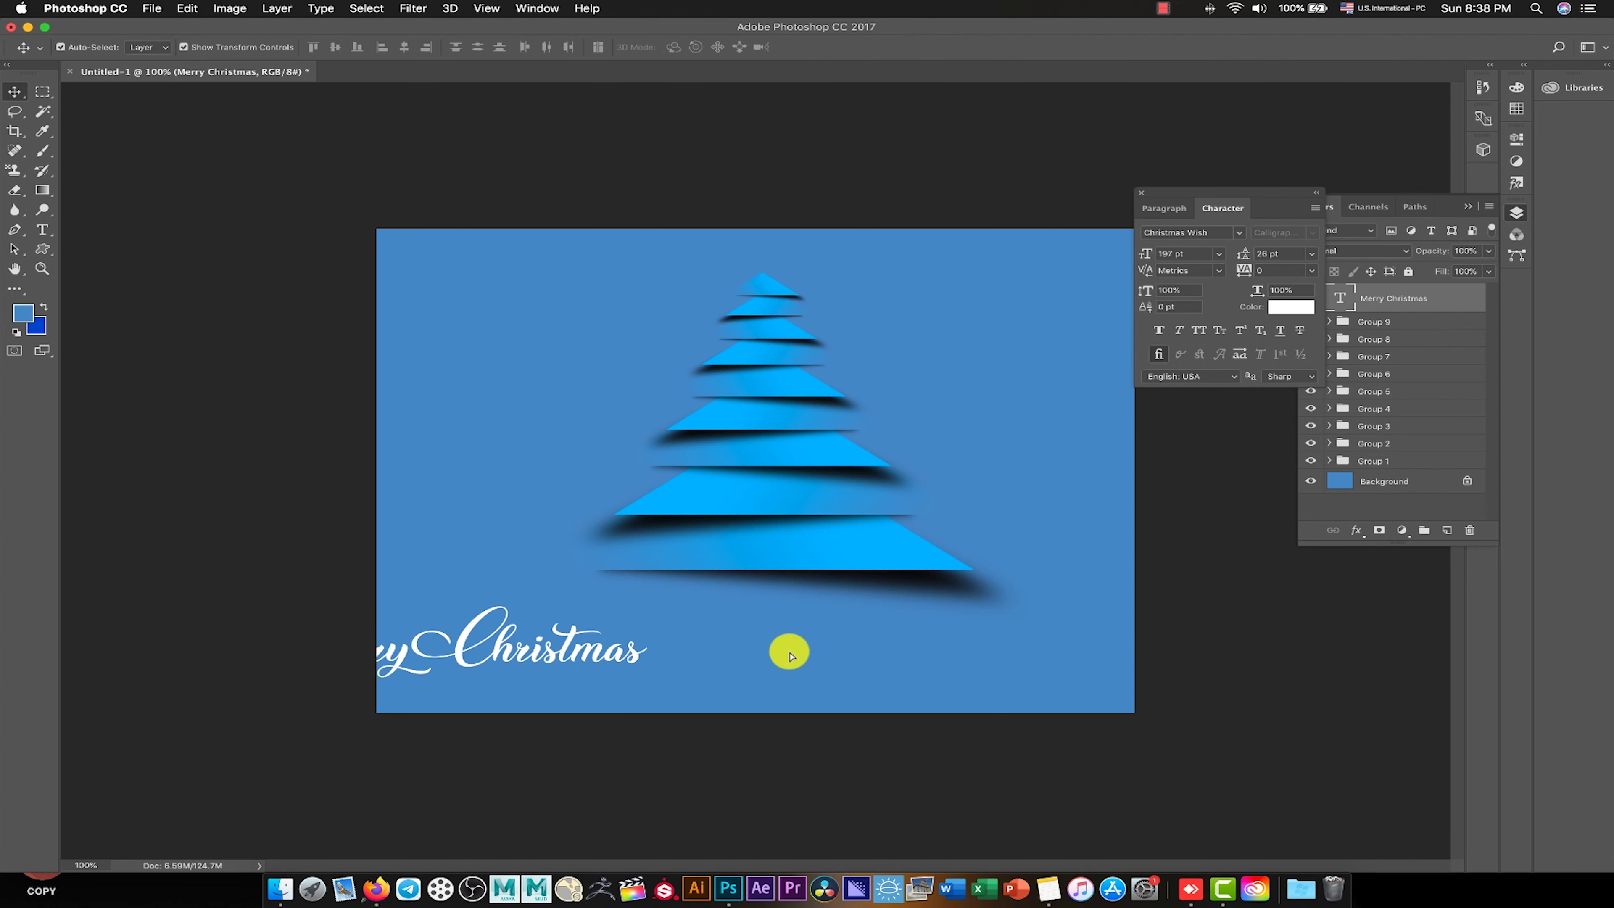
# Centre the text beneath the tree, widen the word gap, and preview cyan 00aeff.
pyautogui.moveTo(790, 655); pyautogui.dragTo(870, 645)
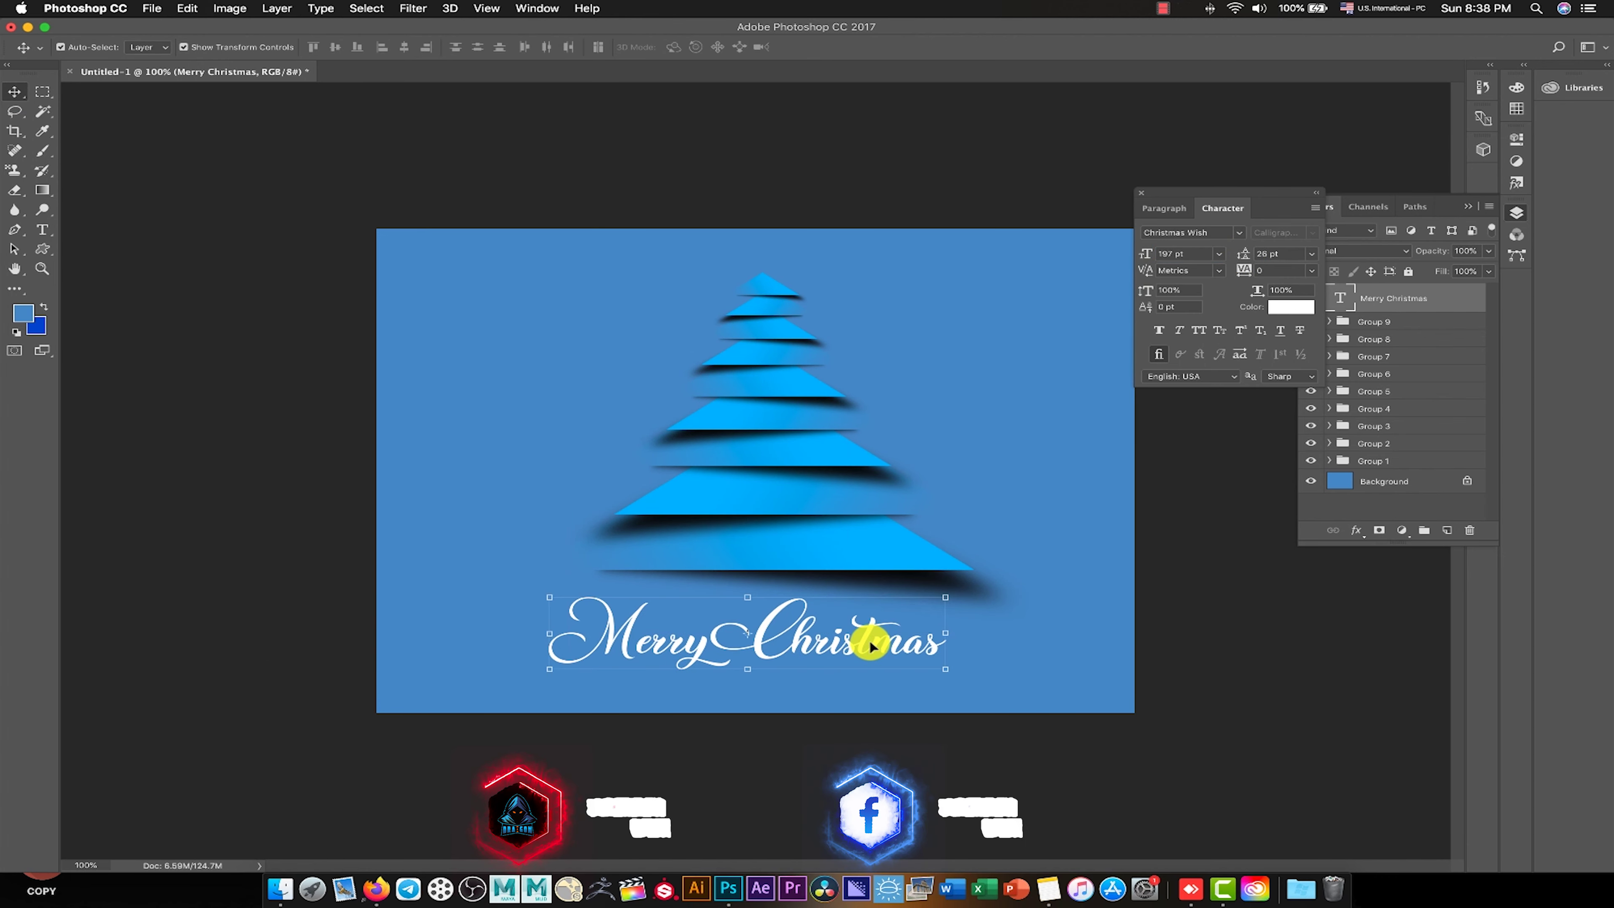
pyautogui.press('t')
pyautogui.click(781, 646)
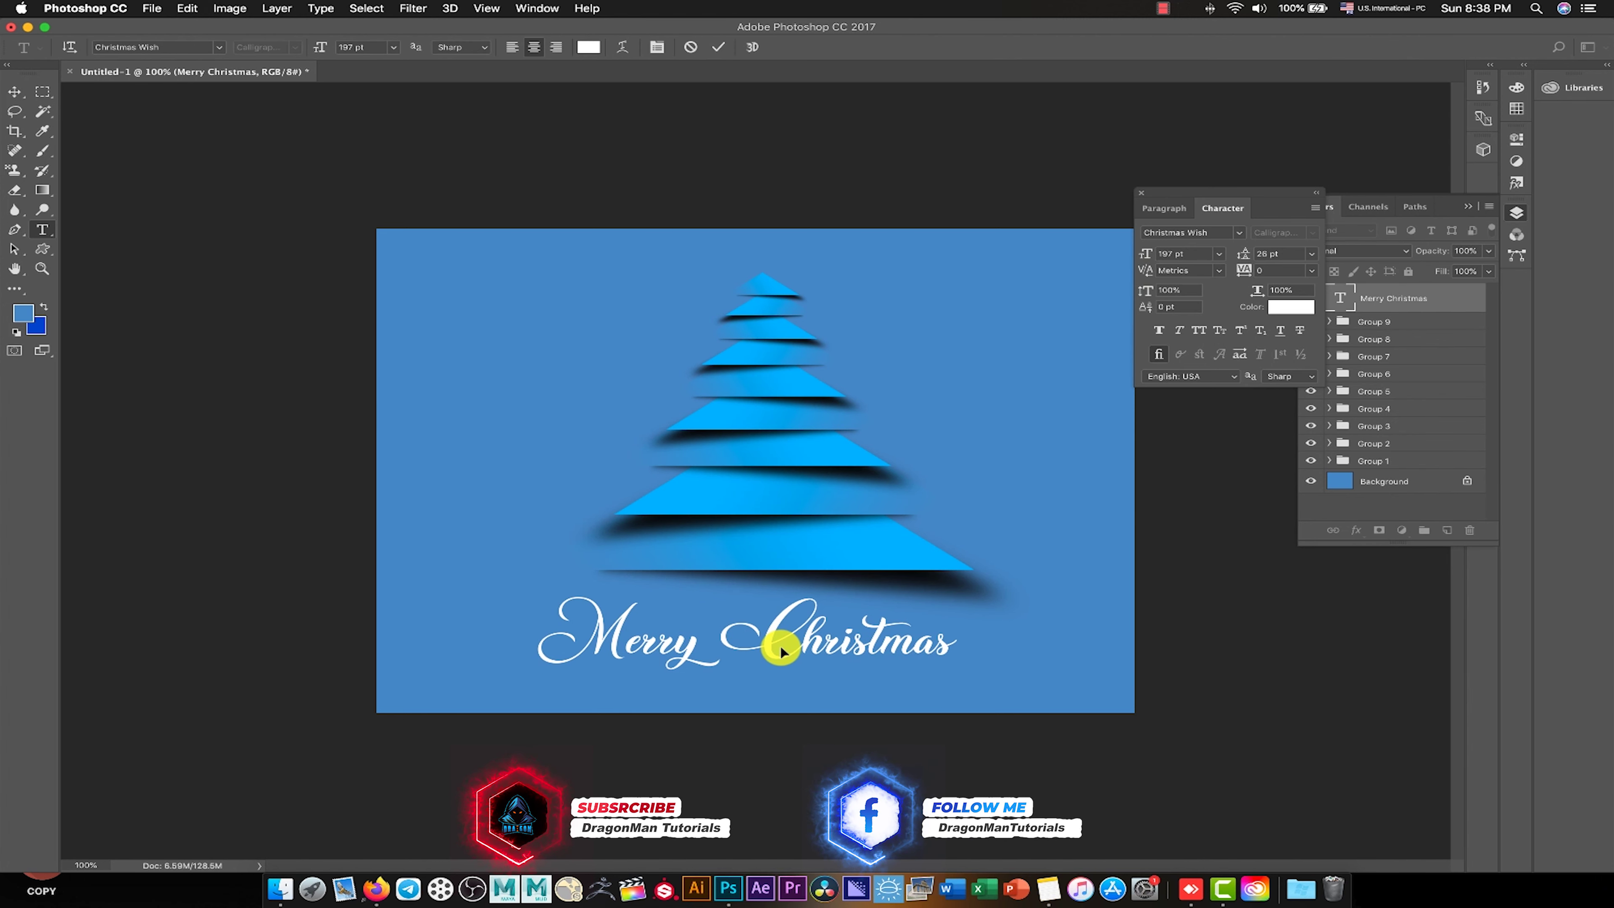
pyautogui.hotkey('ctrl', 'Return')
pyautogui.press('v')
pyautogui.hotkey('shift', 'Right')
pyautogui.hotkey('shift', 'Right')
pyautogui.hotkey('shift', 'Right')
pyautogui.hotkey('shift', 'Right')
pyautogui.hotkey('shift', 'Left')
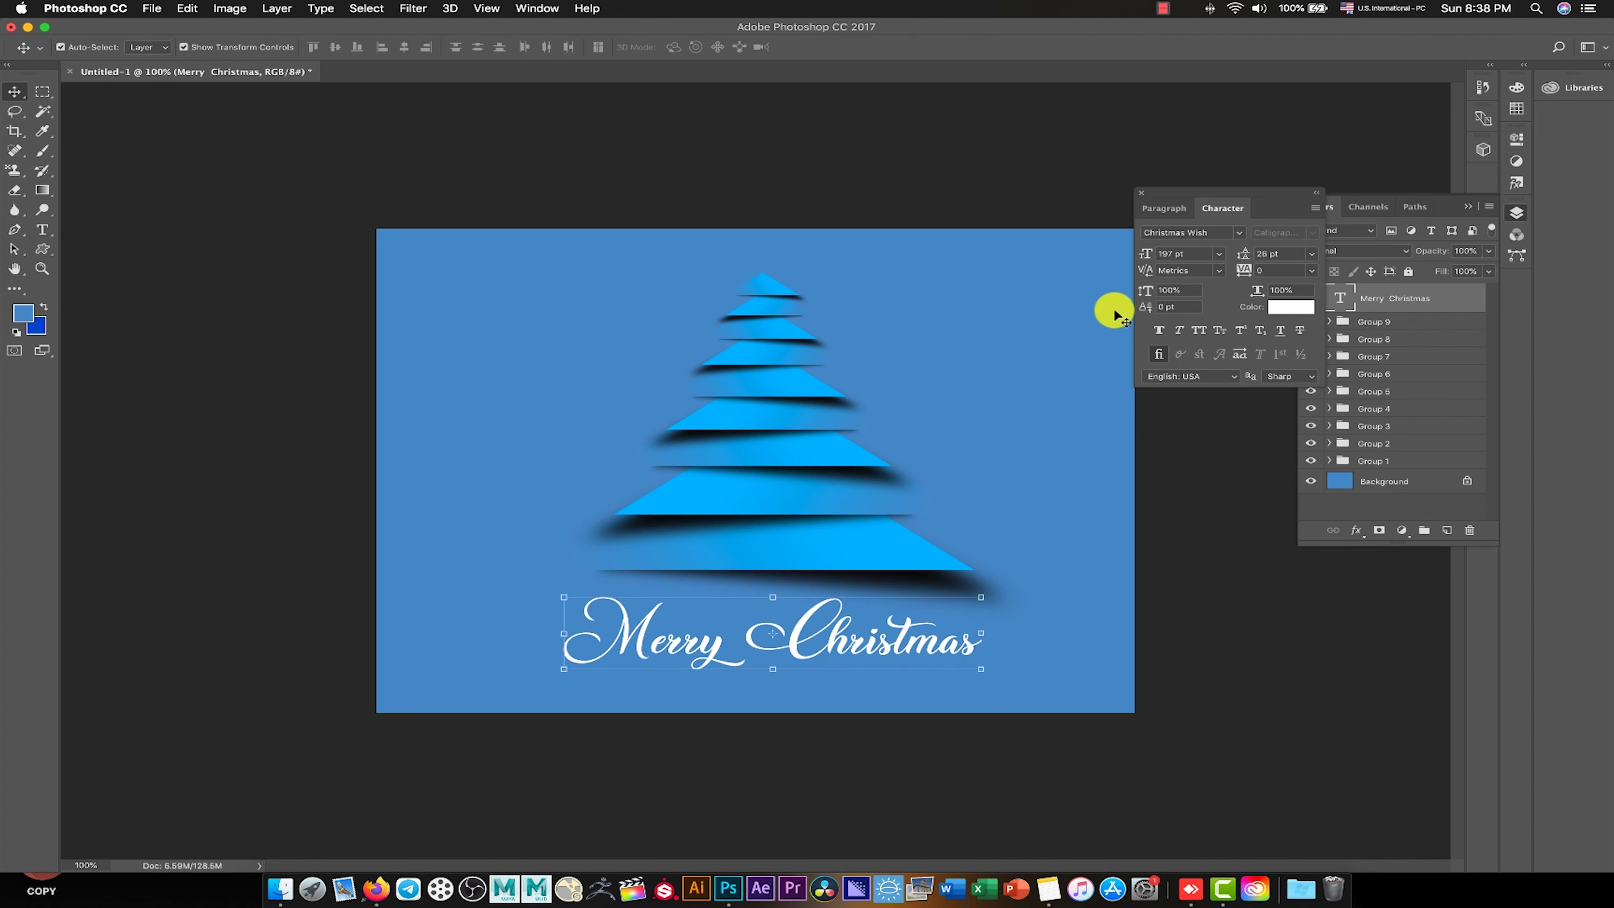
pyautogui.click(1283, 310)
pyautogui.click(805, 385)
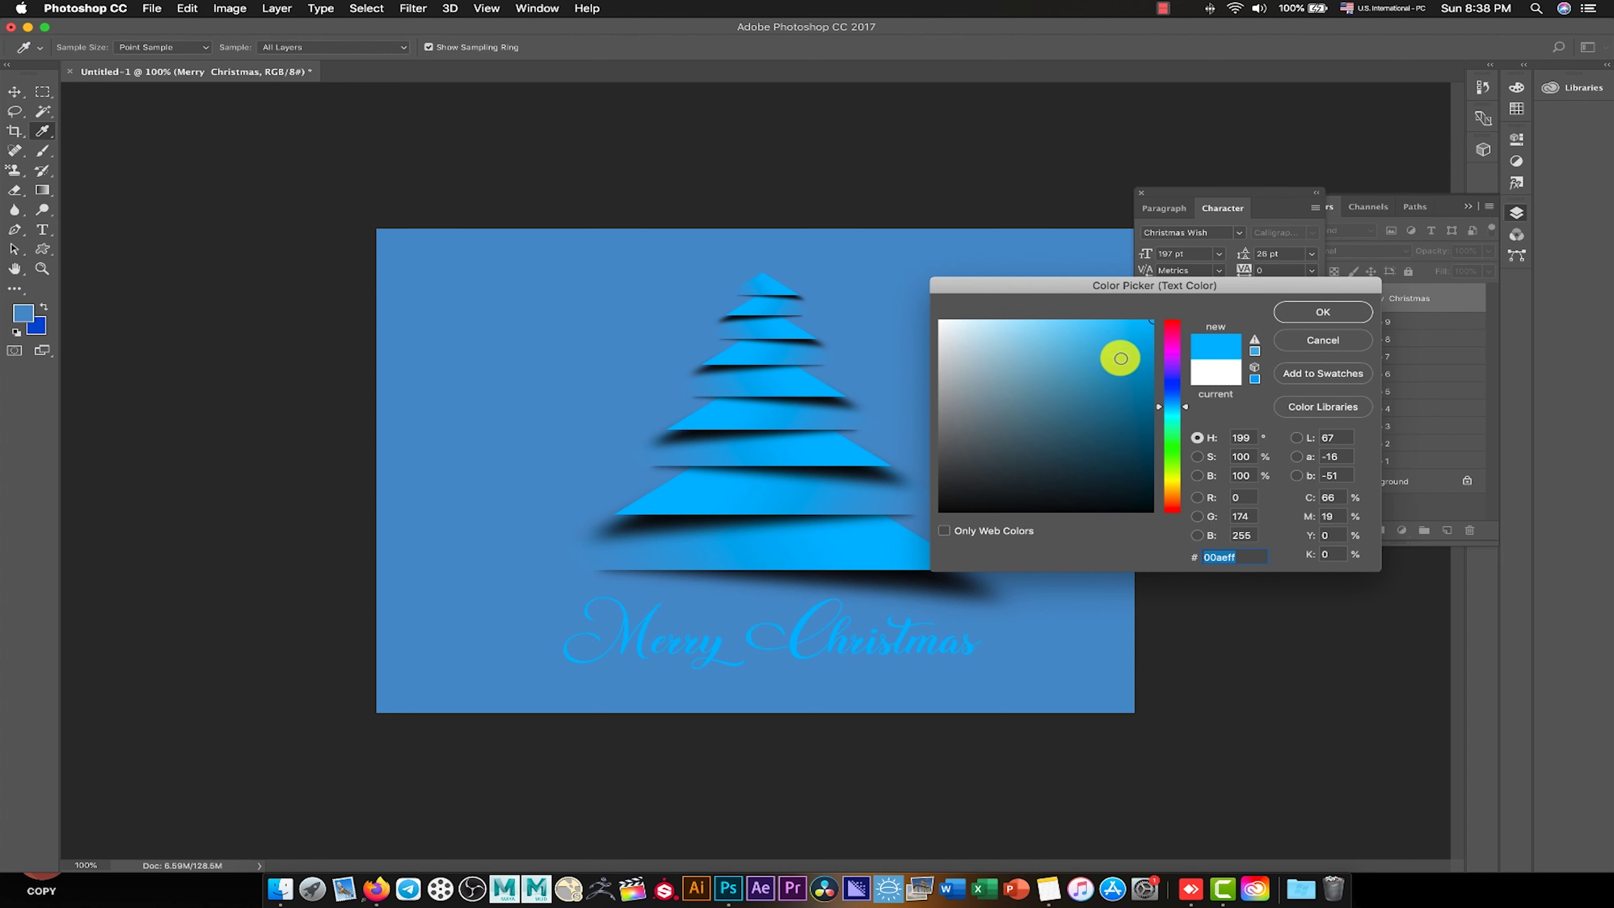
# Trial a cyan fill and cyan Stroke on the text, then cancel the Layer Style.
pyautogui.click(1322, 312)
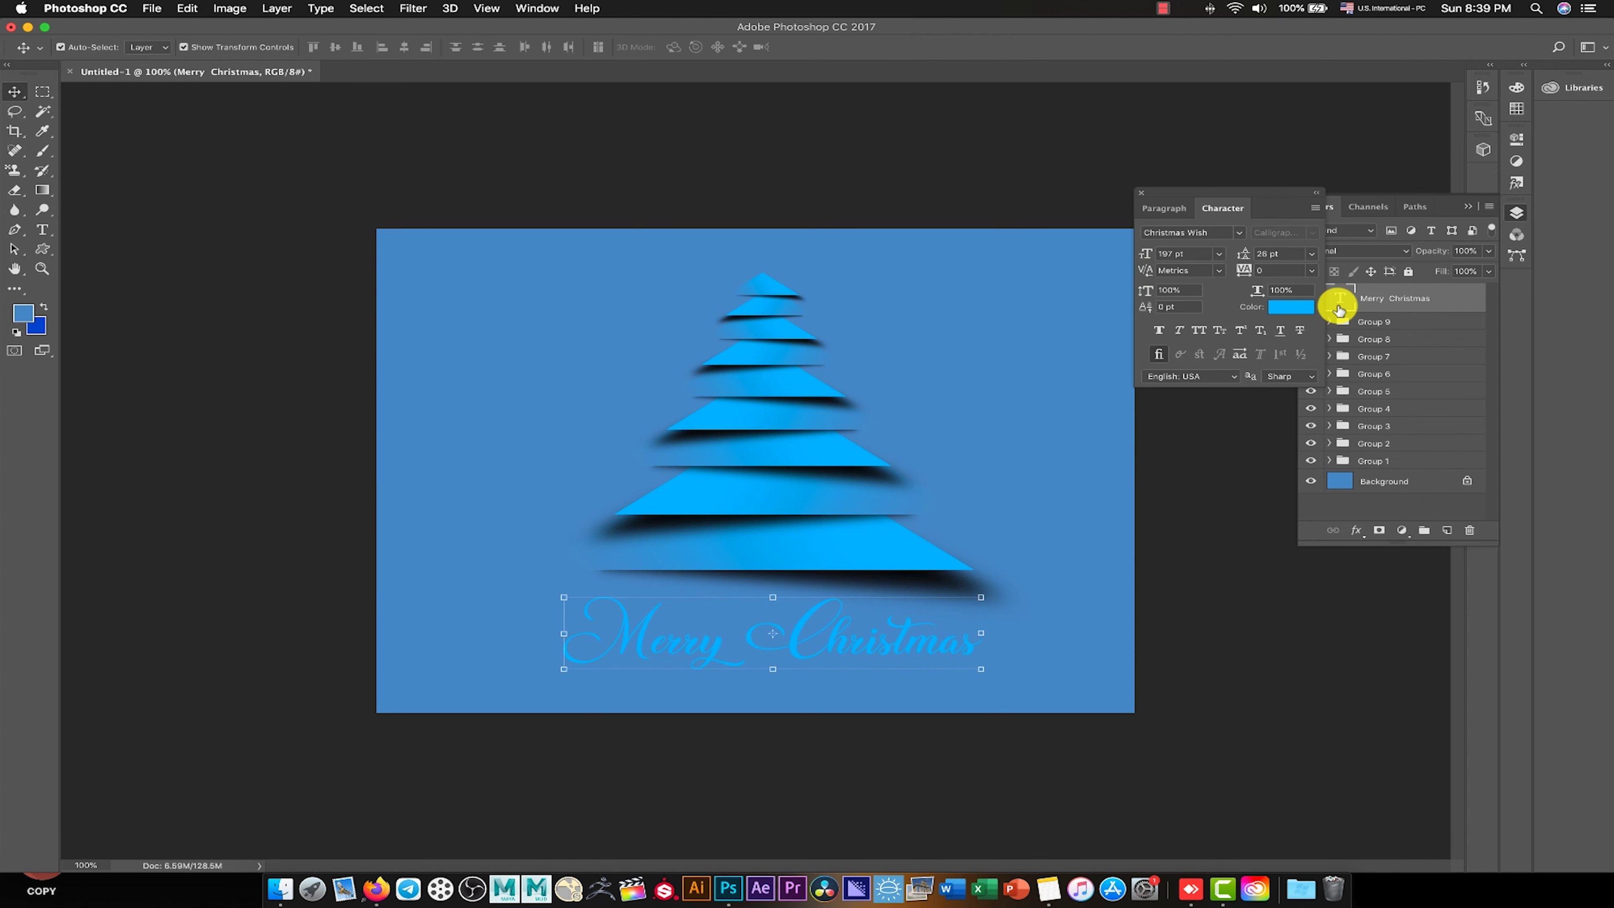
pyautogui.click(1356, 530)
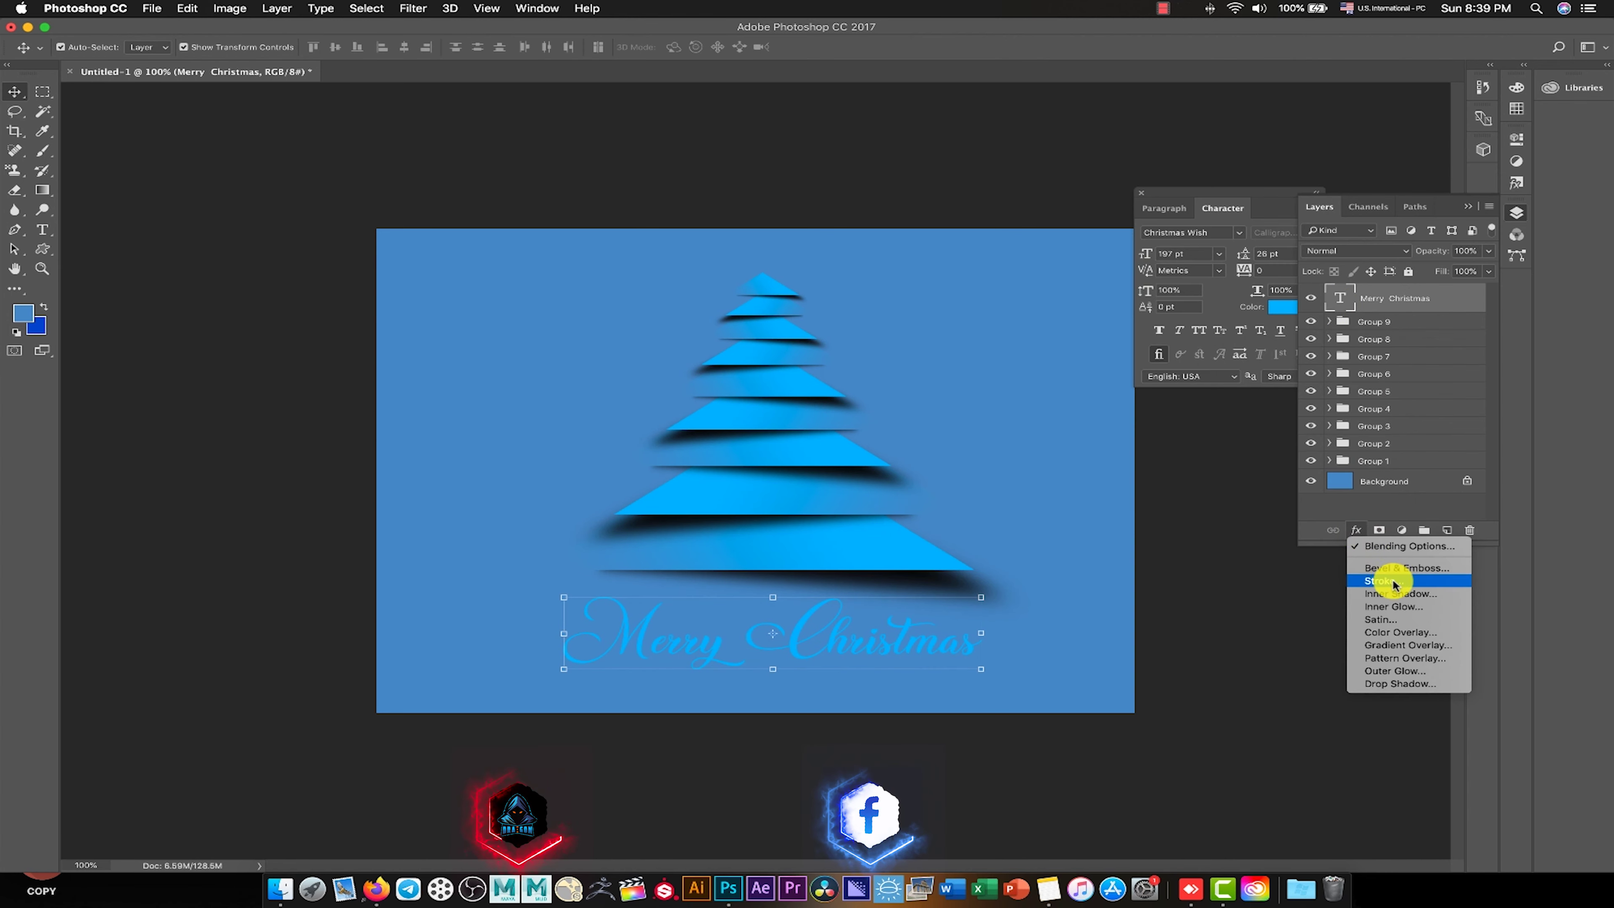
pyautogui.click(1441, 580)
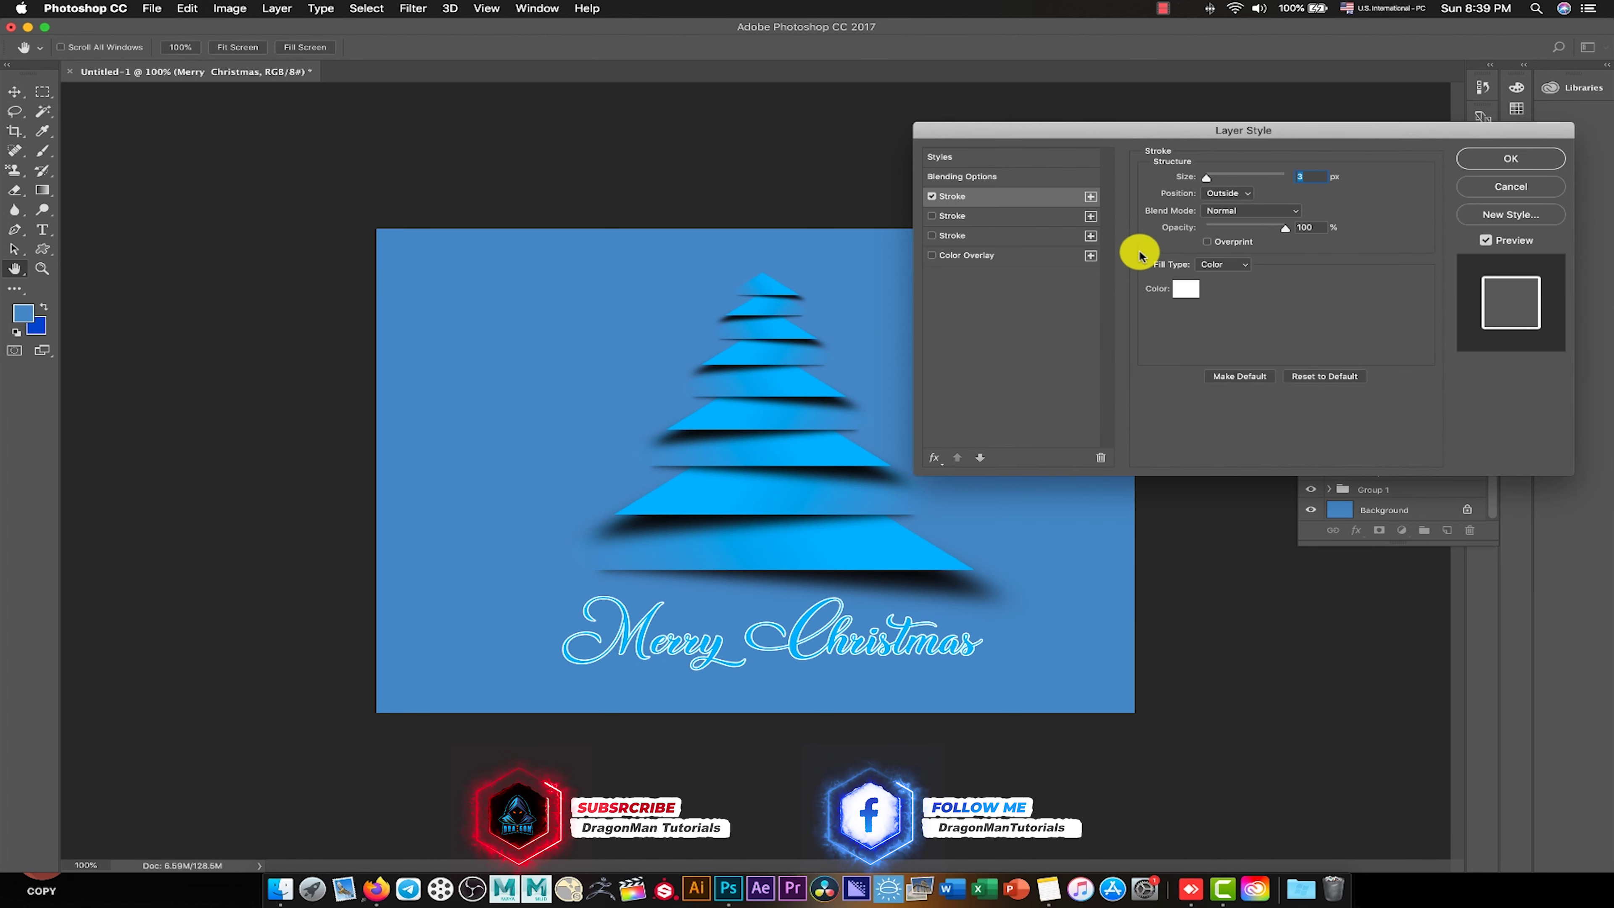
pyautogui.click(1185, 288)
pyautogui.click(827, 441)
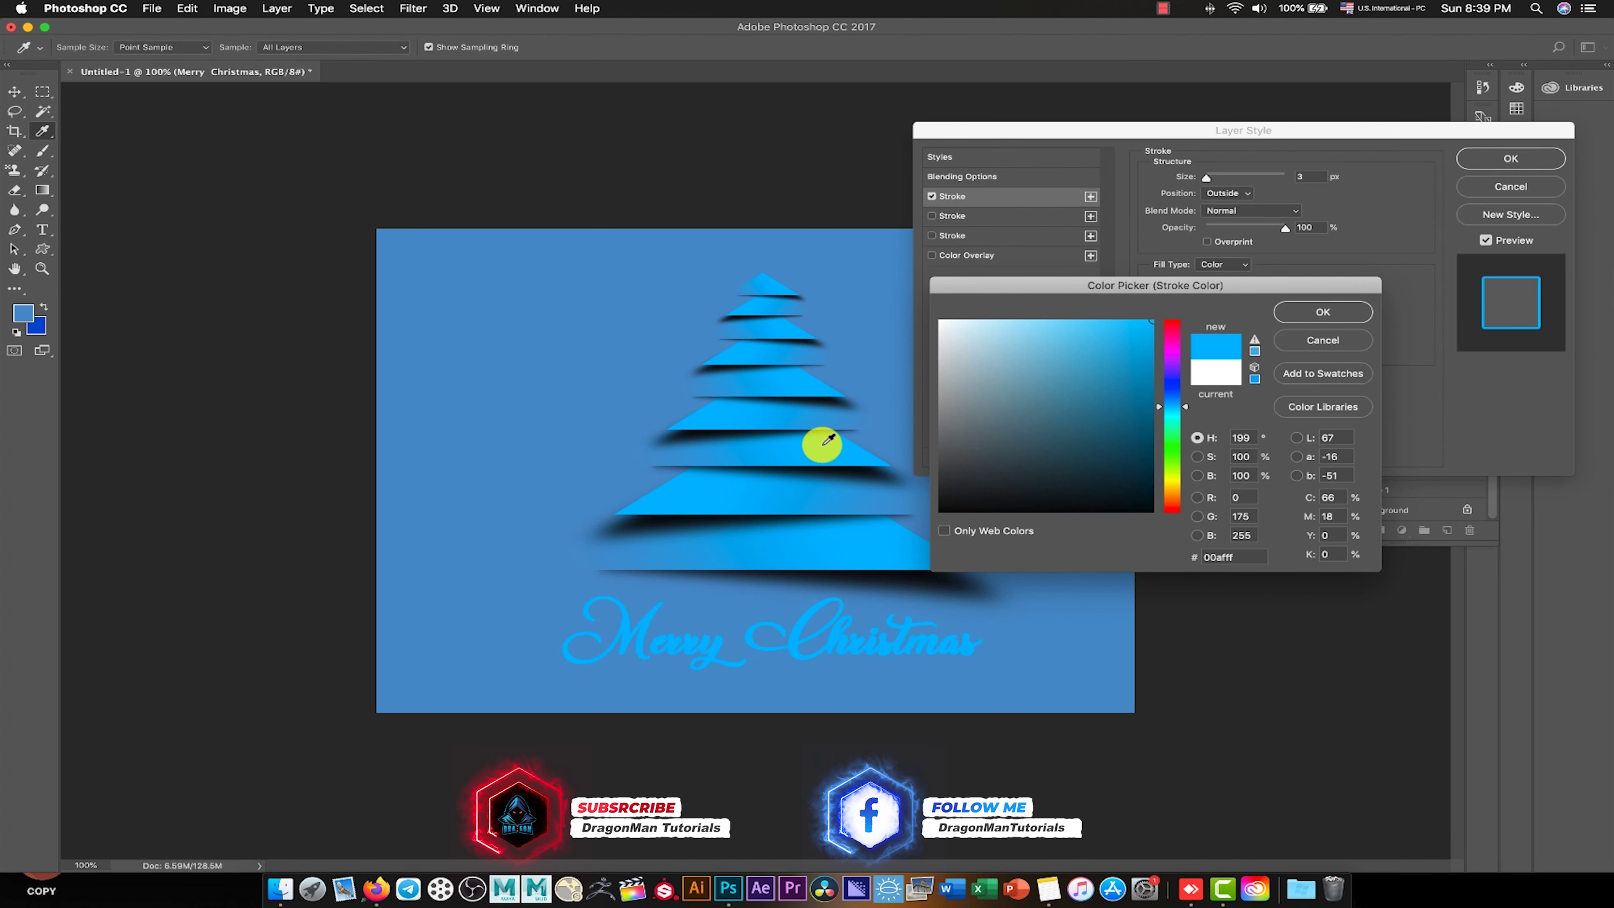
pyautogui.click(1310, 344)
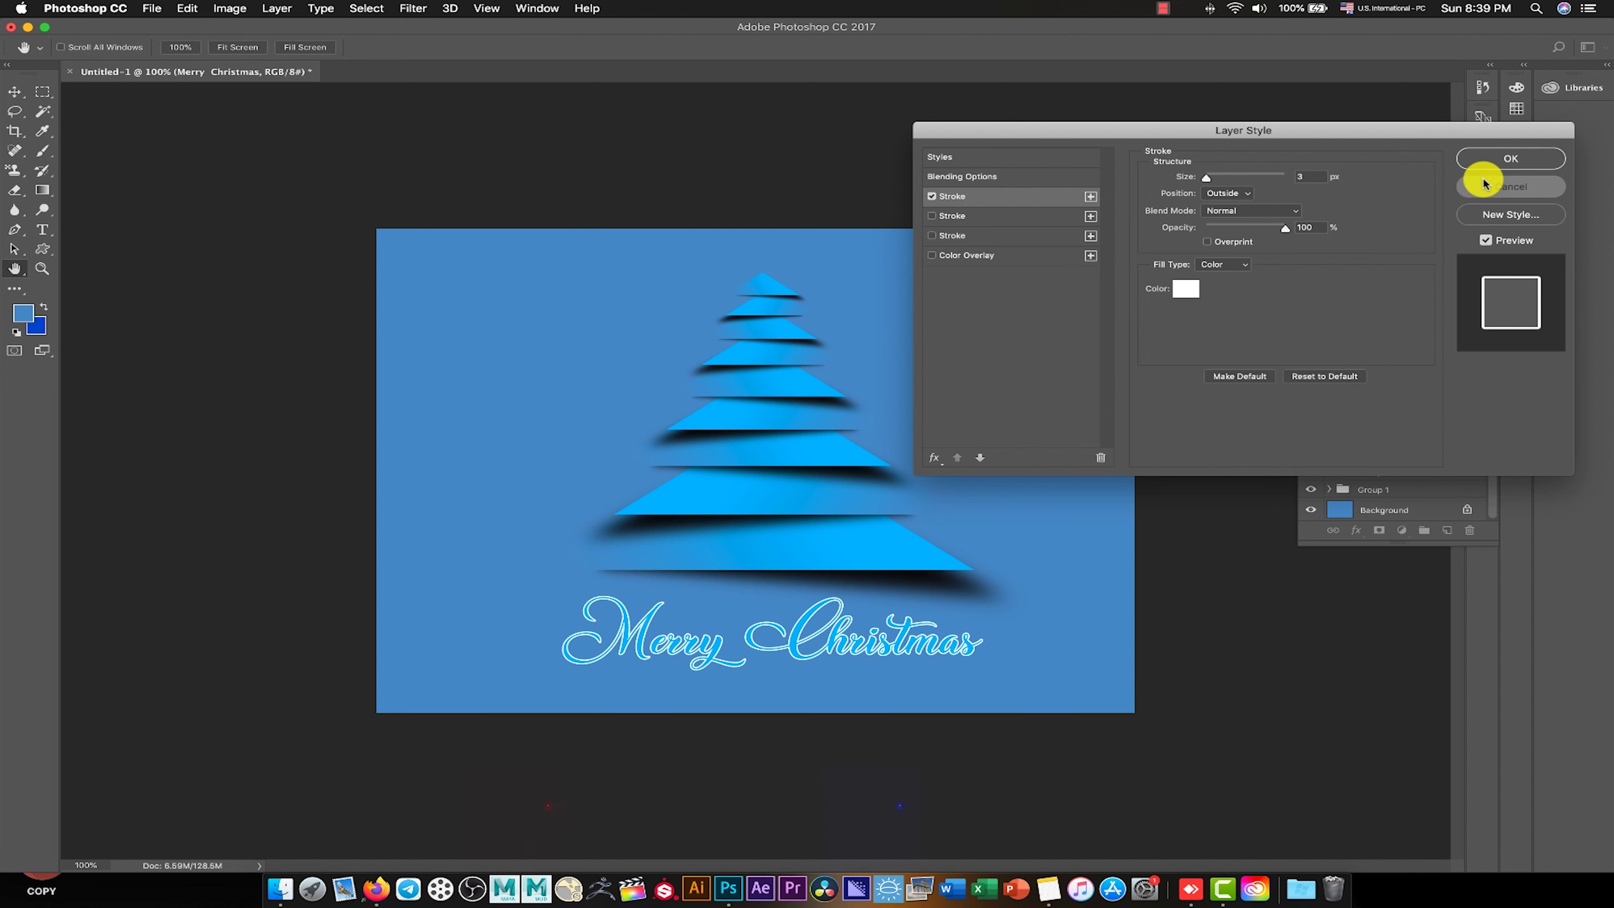
pyautogui.click(1479, 184)
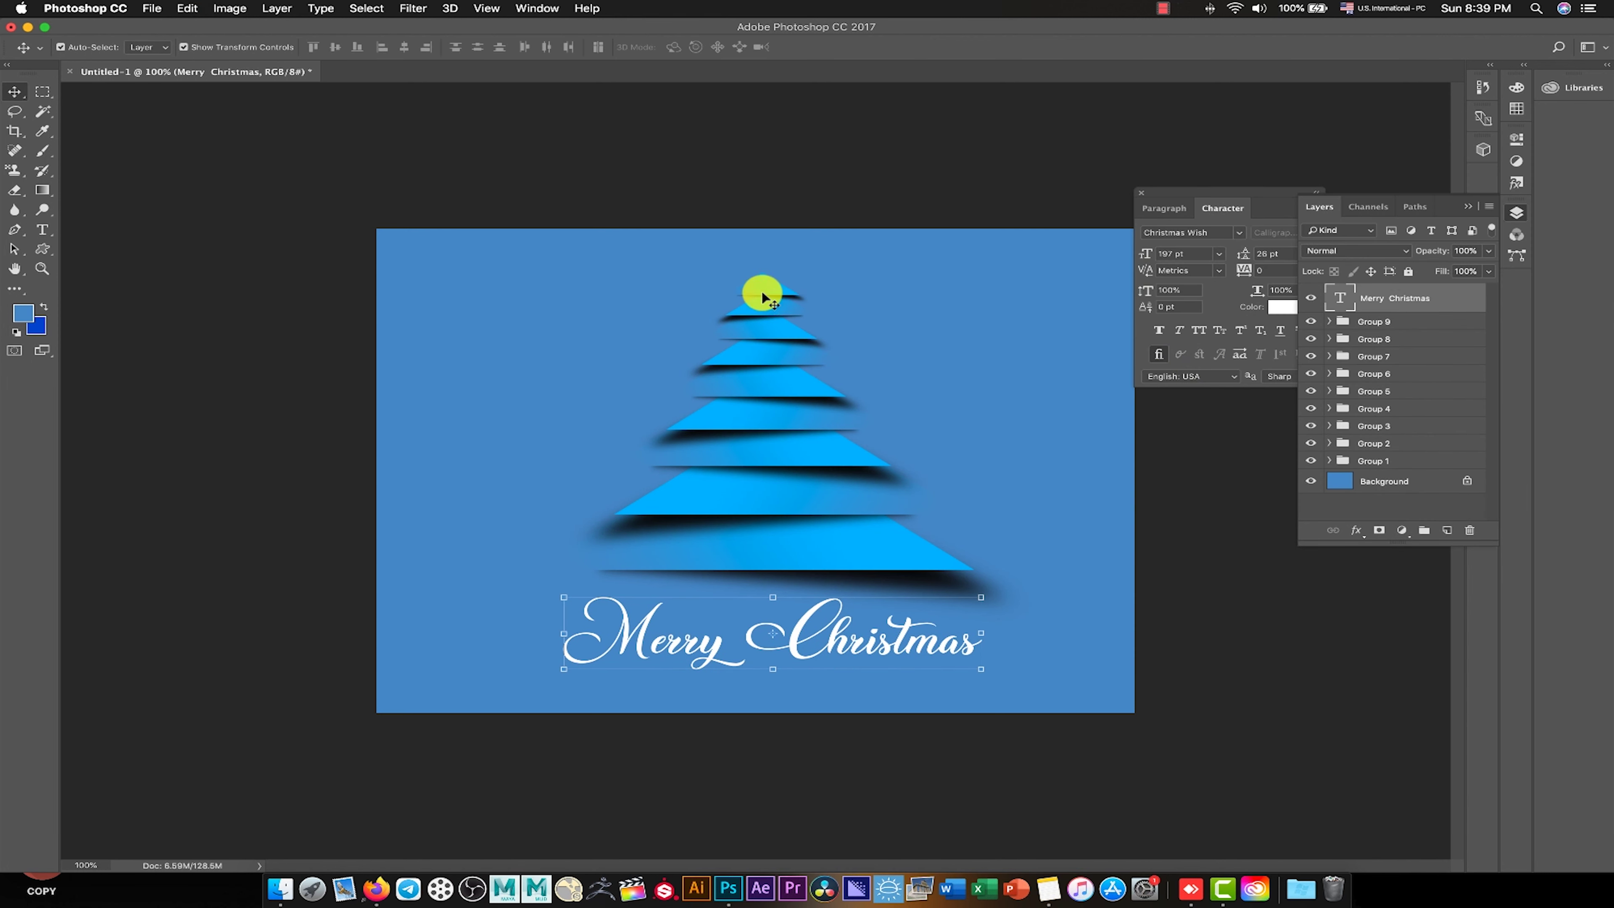
pyautogui.click(755, 291)
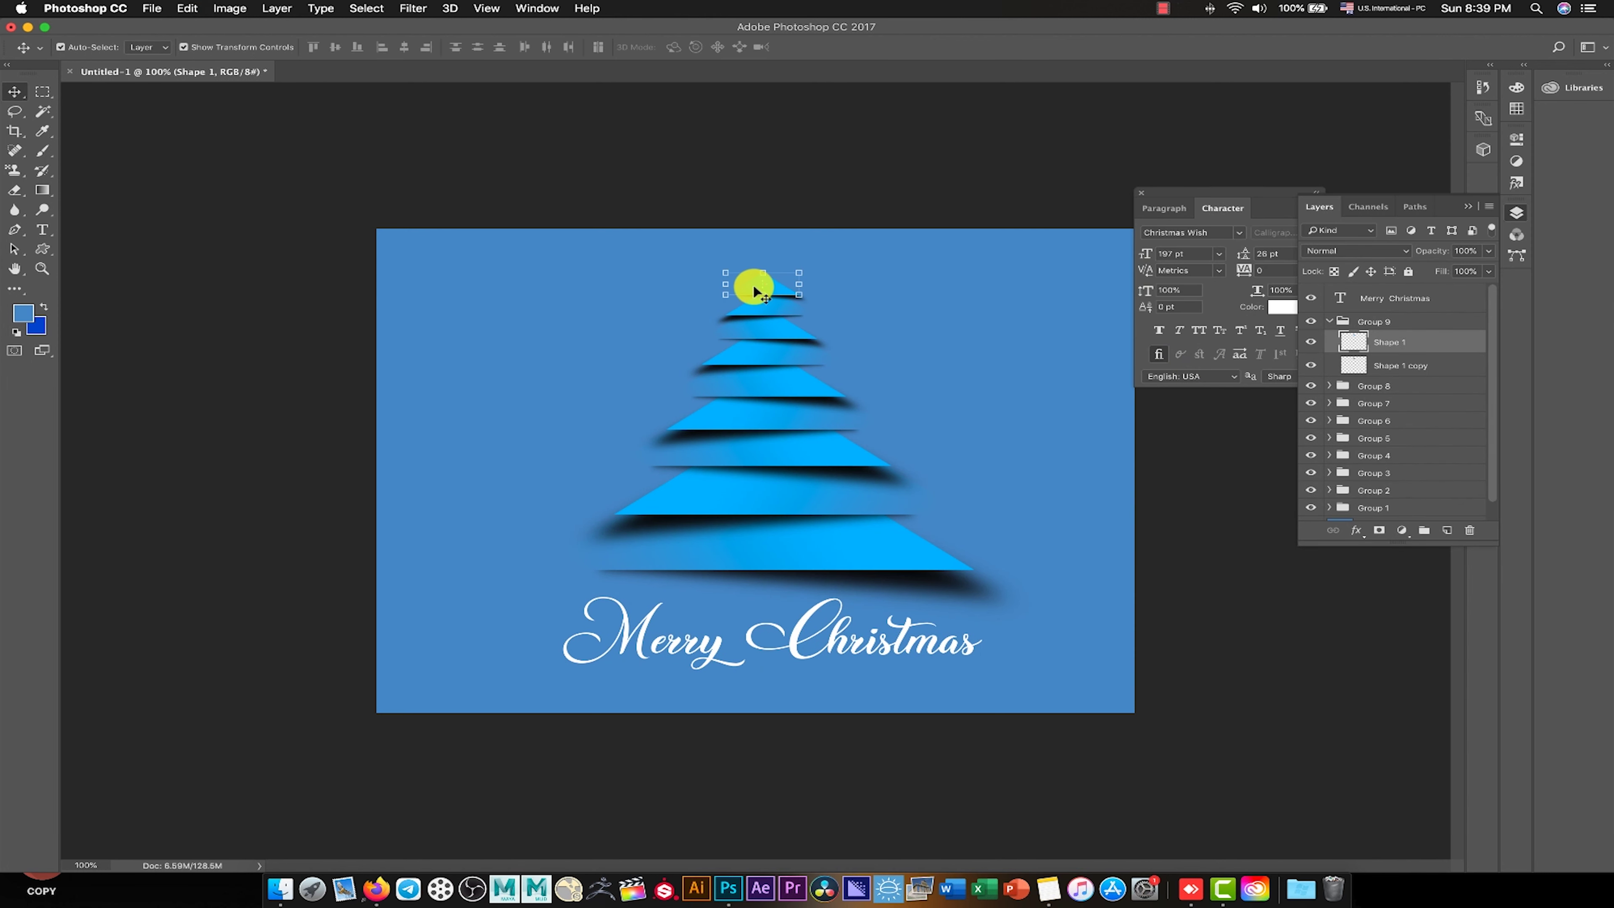
# Add a 1 px outside Stroke in cyan 00aeff to Group 9's top triangle.
pyautogui.click(1356, 531)
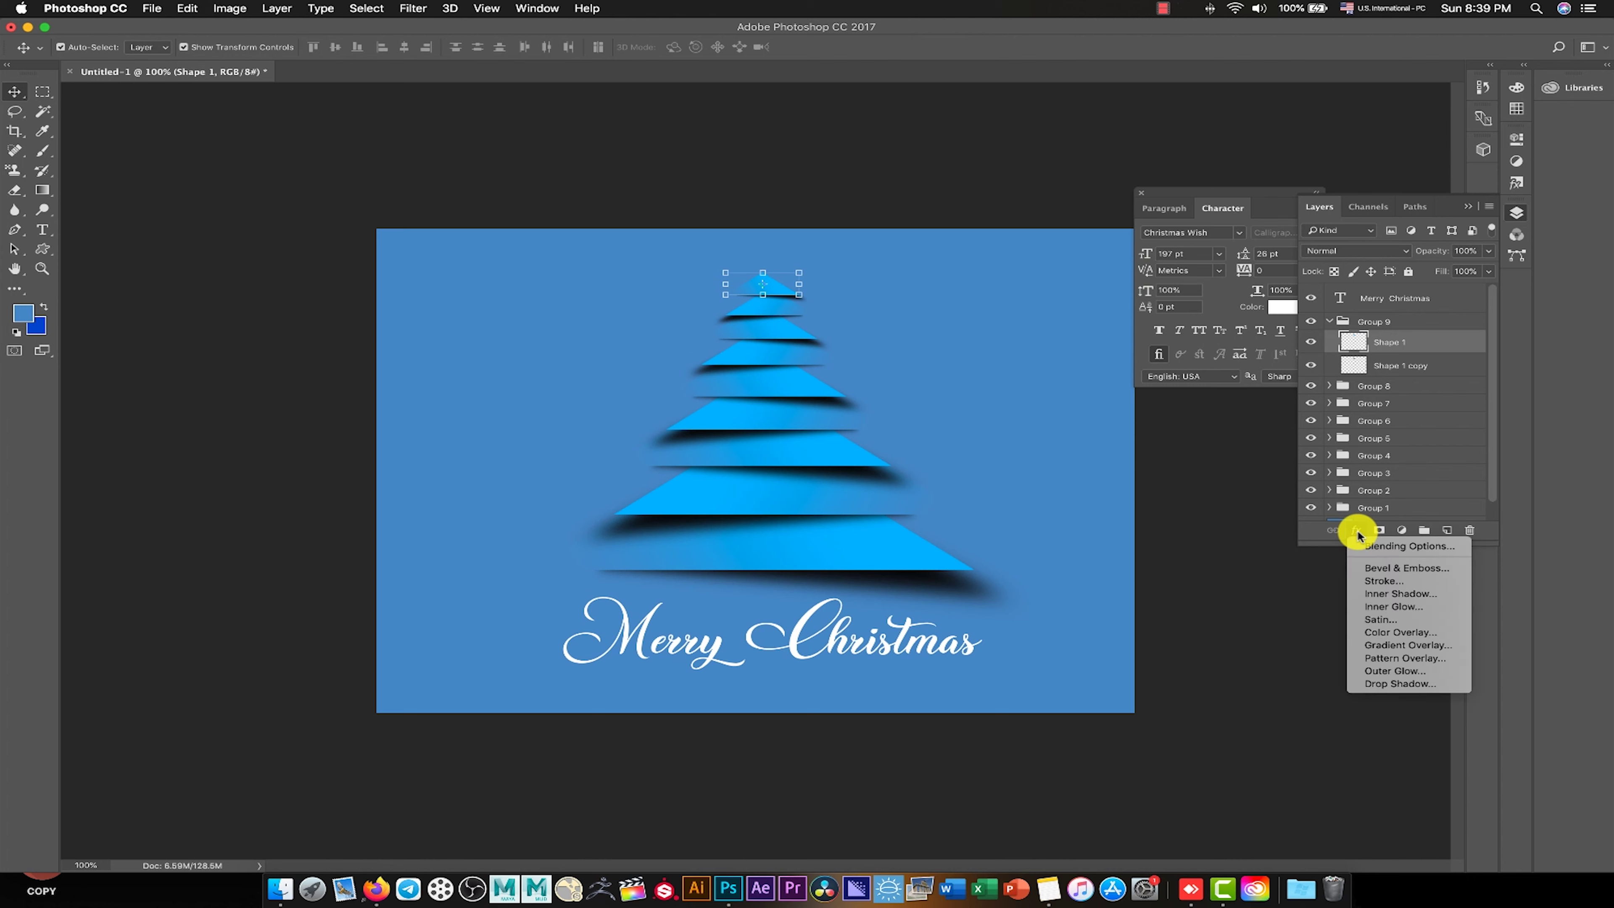
pyautogui.click(1384, 580)
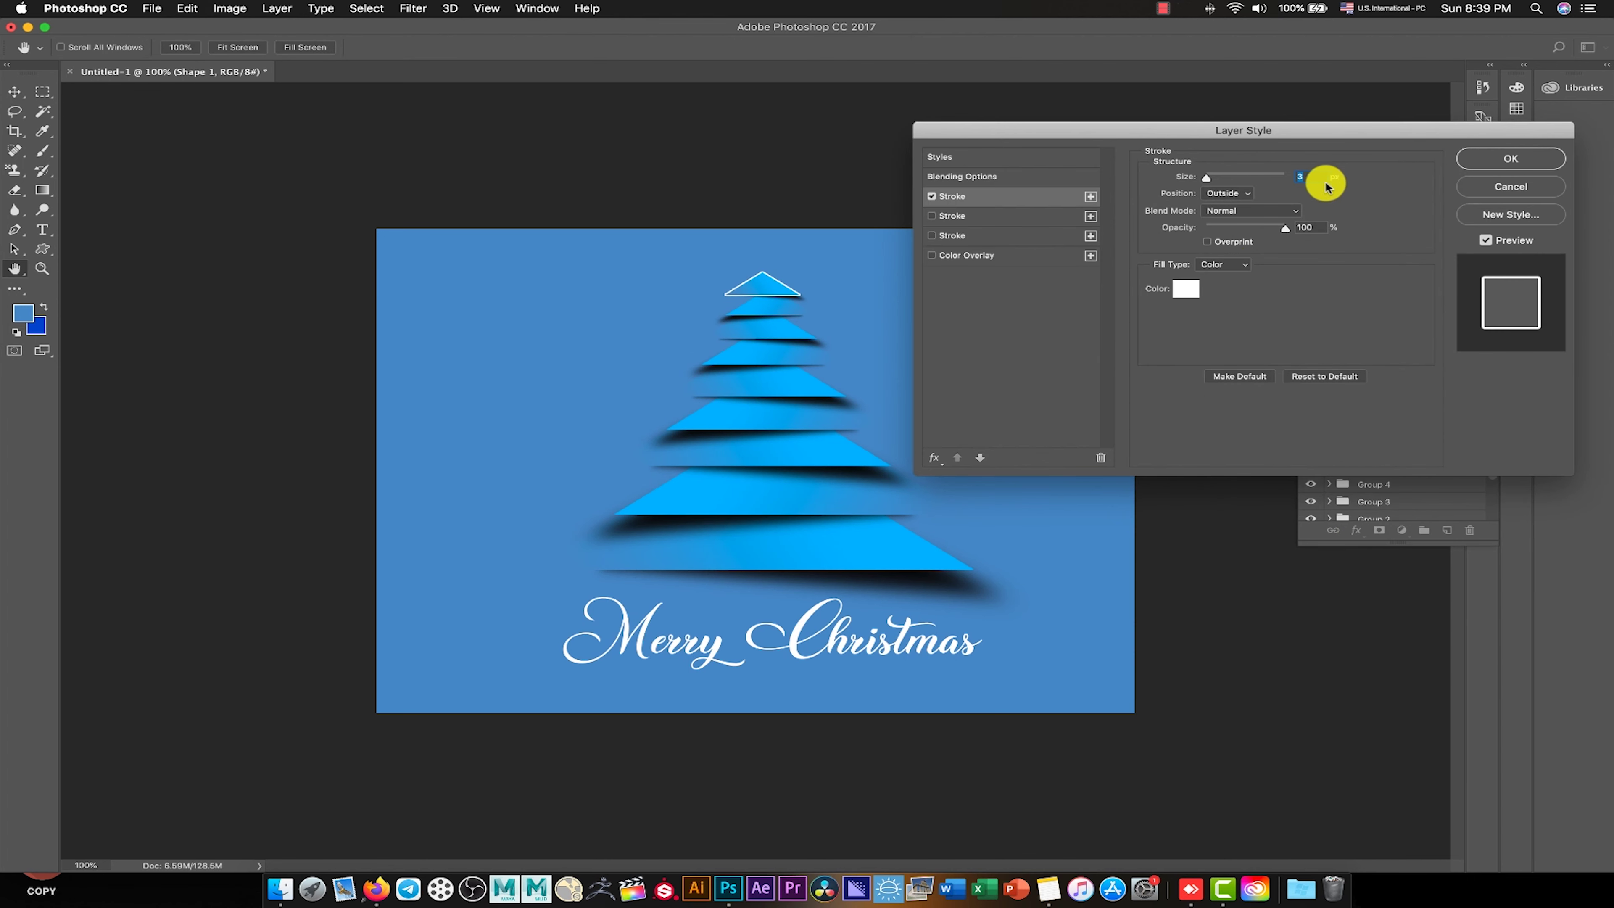
pyautogui.click(1246, 192)
pyautogui.write('1')
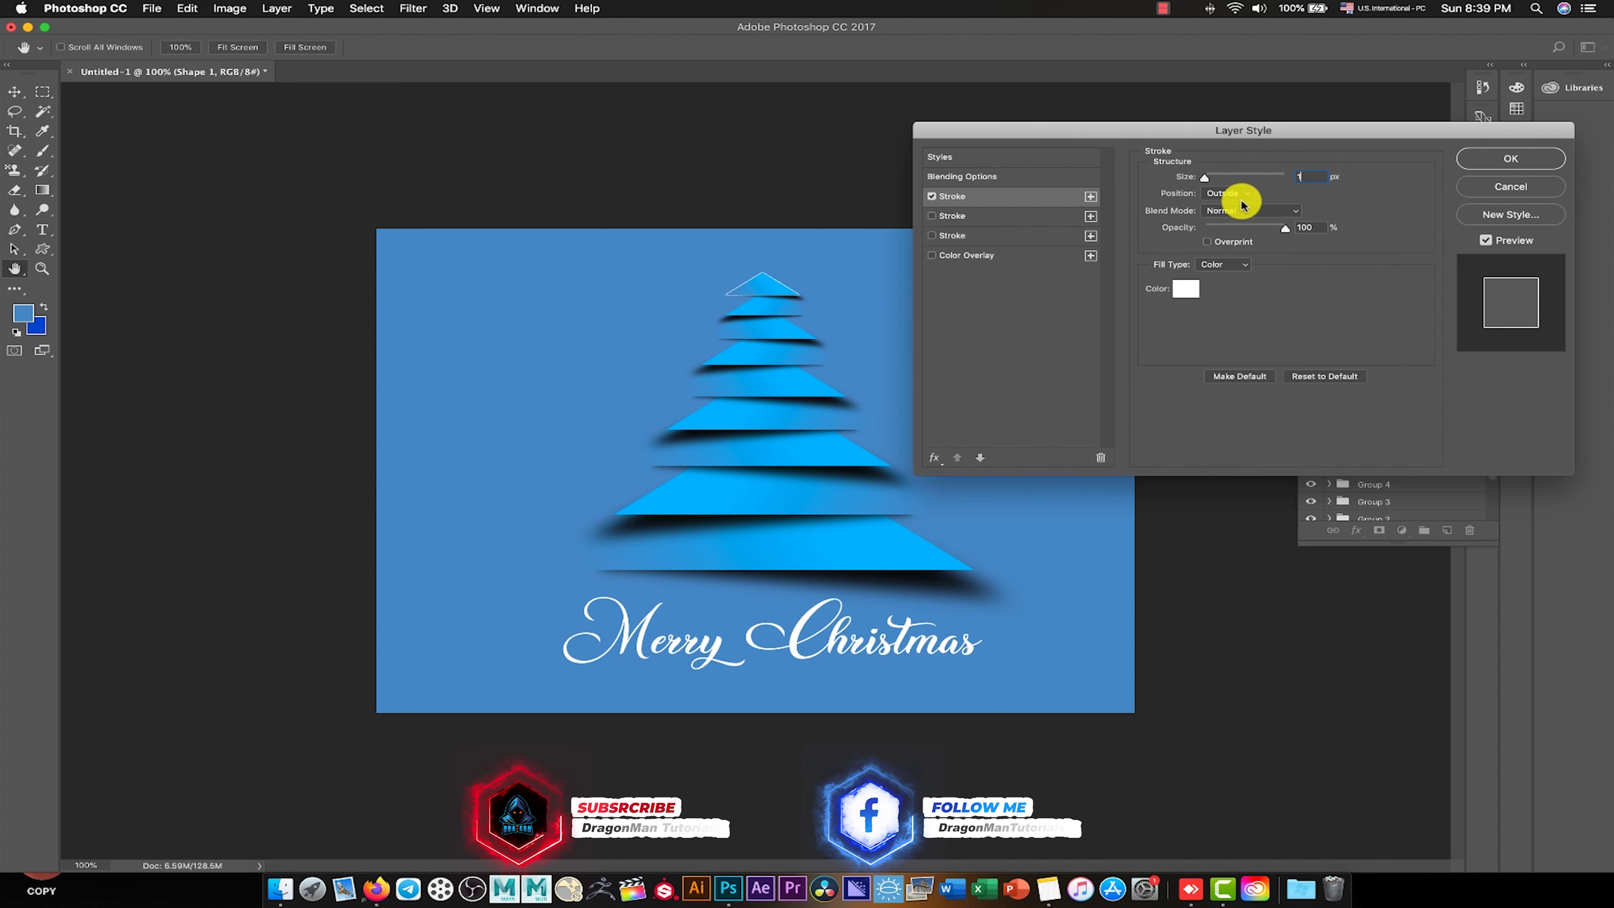
pyautogui.click(1171, 294)
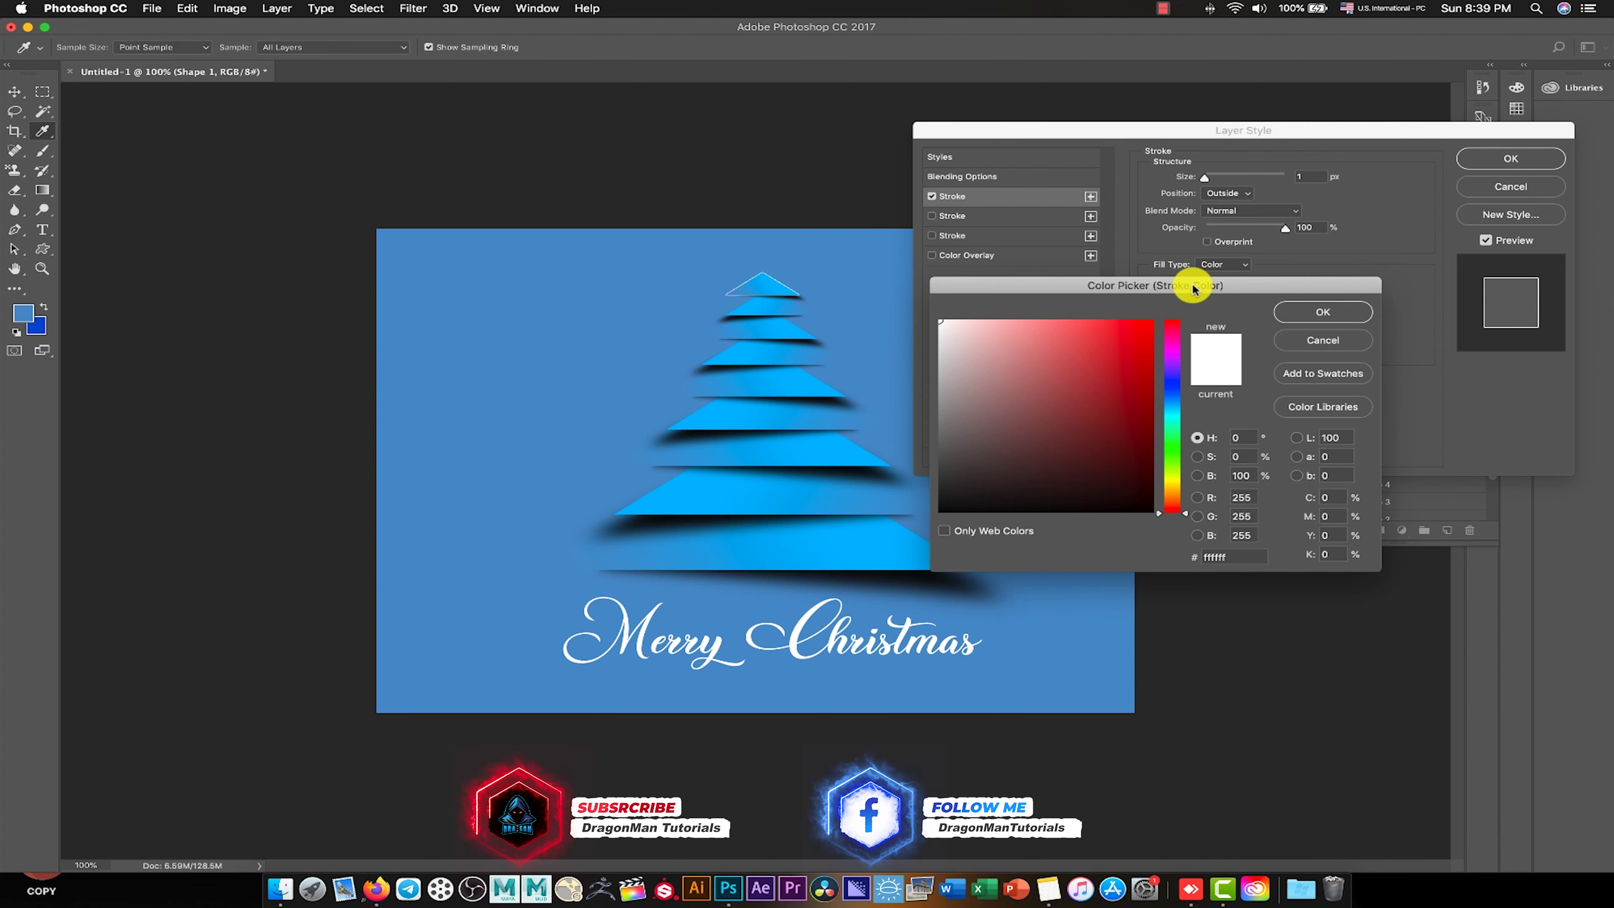
pyautogui.click(822, 261)
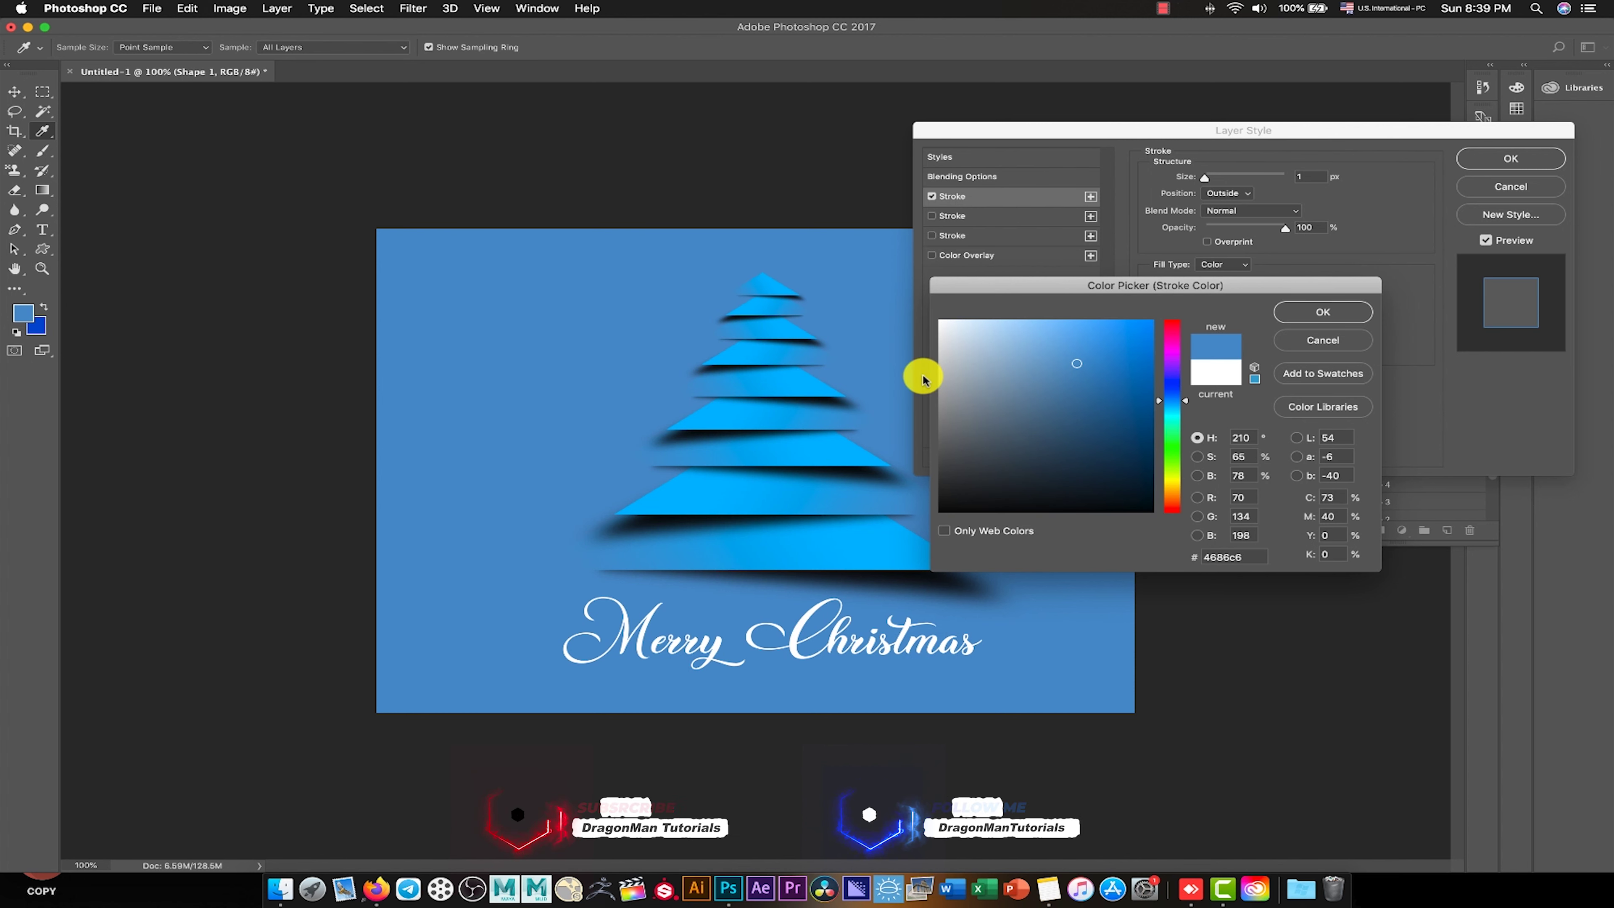
pyautogui.click(794, 329)
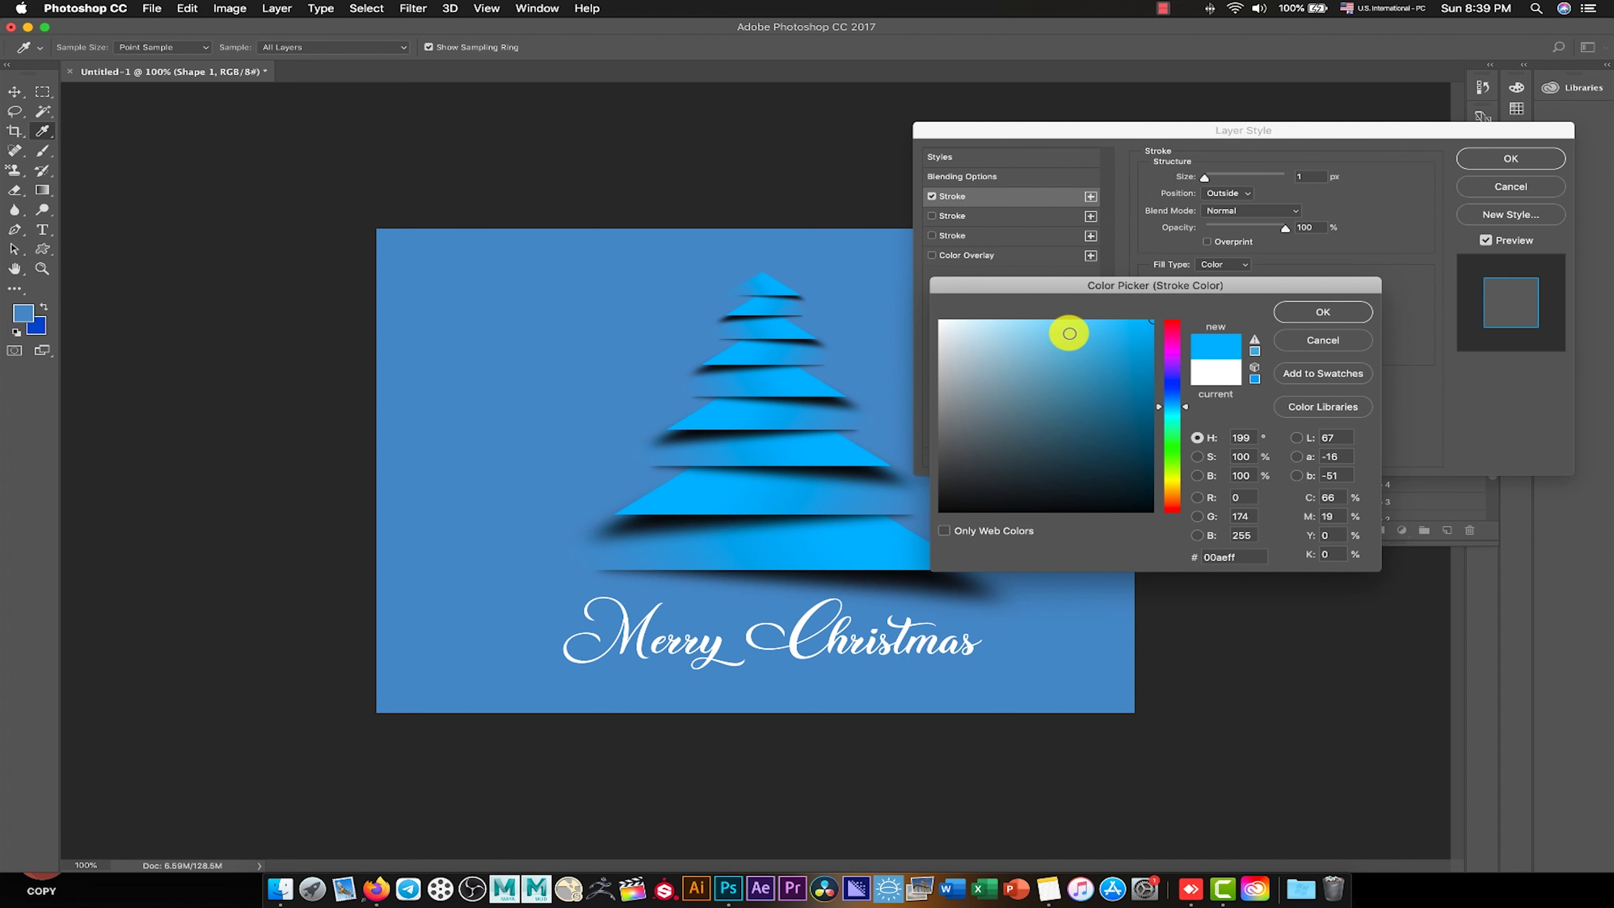
pyautogui.click(1310, 316)
pyautogui.click(1508, 159)
# Add the 1 px cyan Stroke to the two tiers just below the top.
pyautogui.hotkey('ctrl', 't')
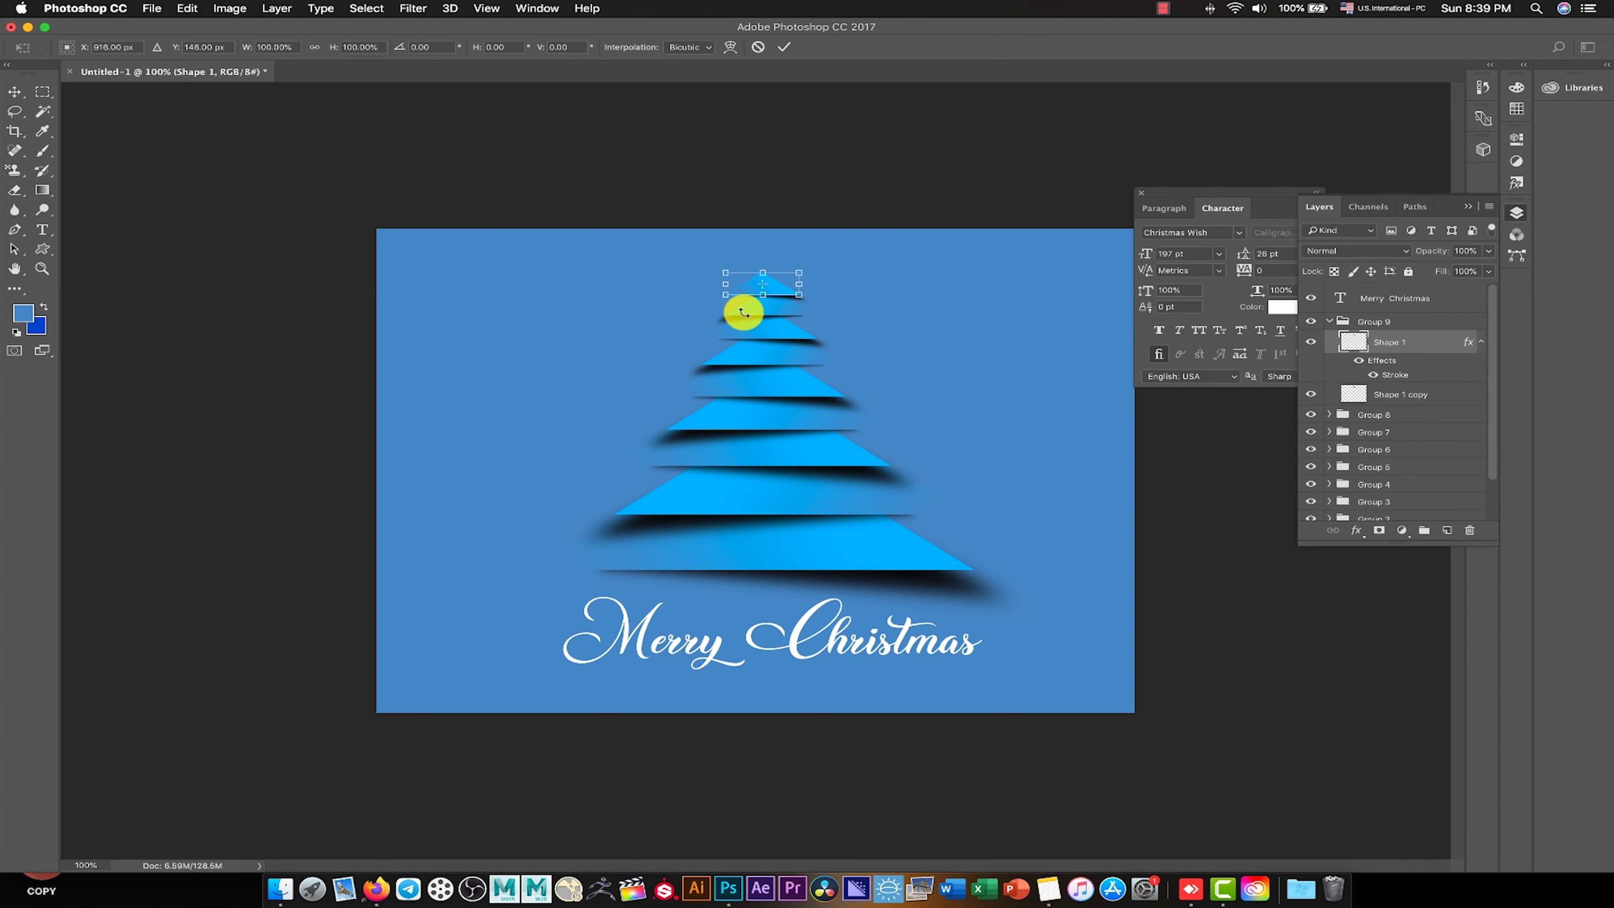
pyautogui.press('Return')
pyautogui.click(760, 323)
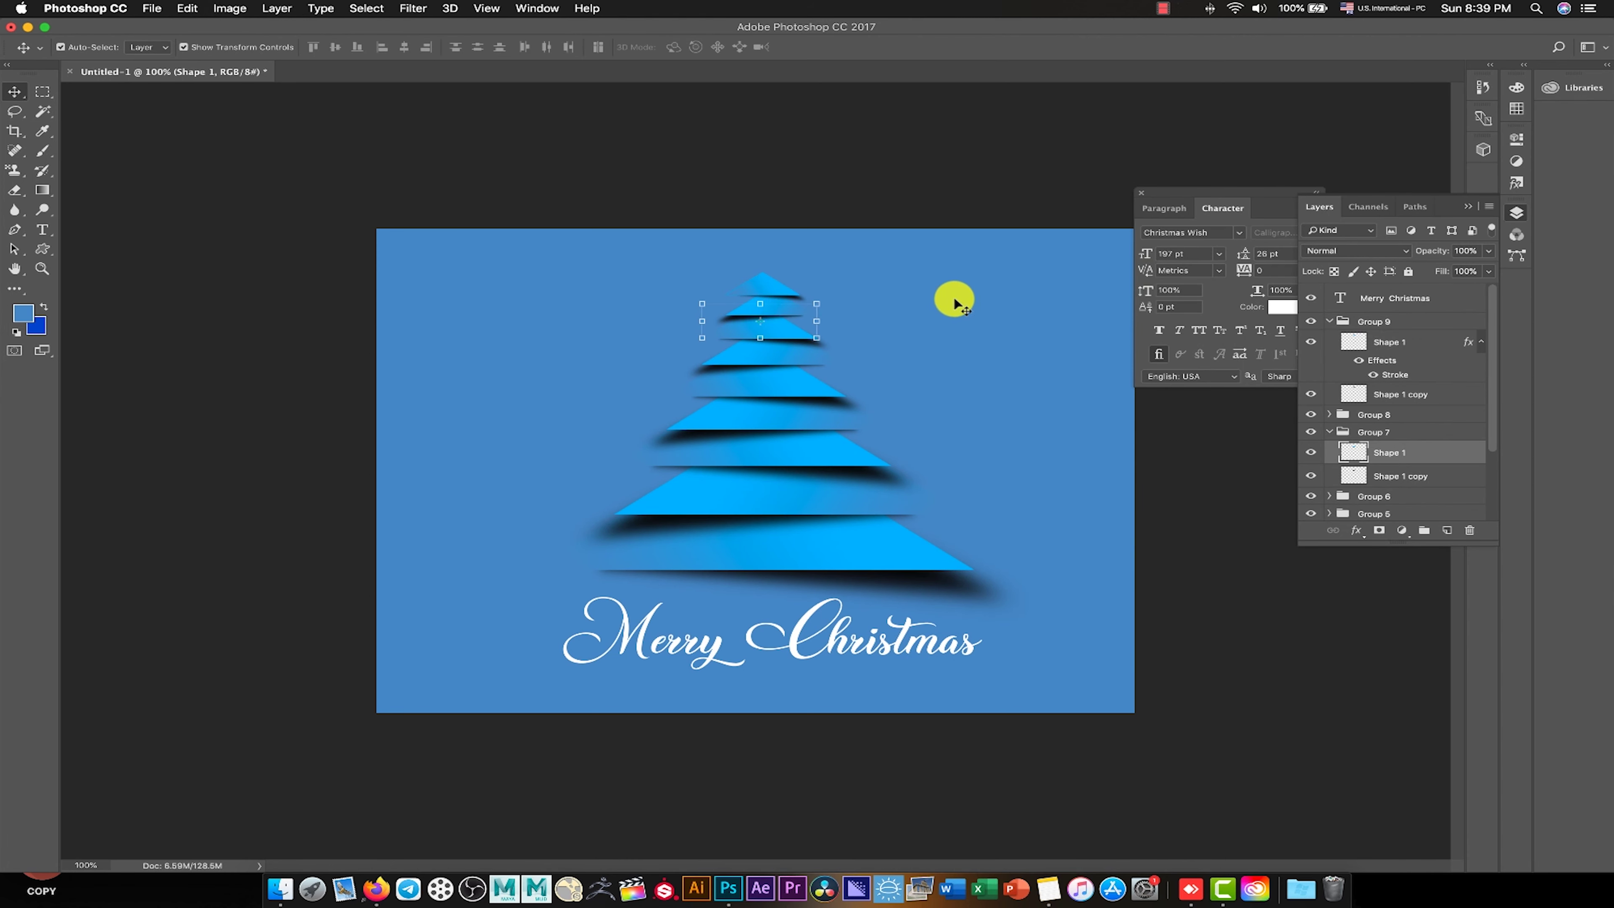
pyautogui.click(766, 309)
pyautogui.click(1363, 533)
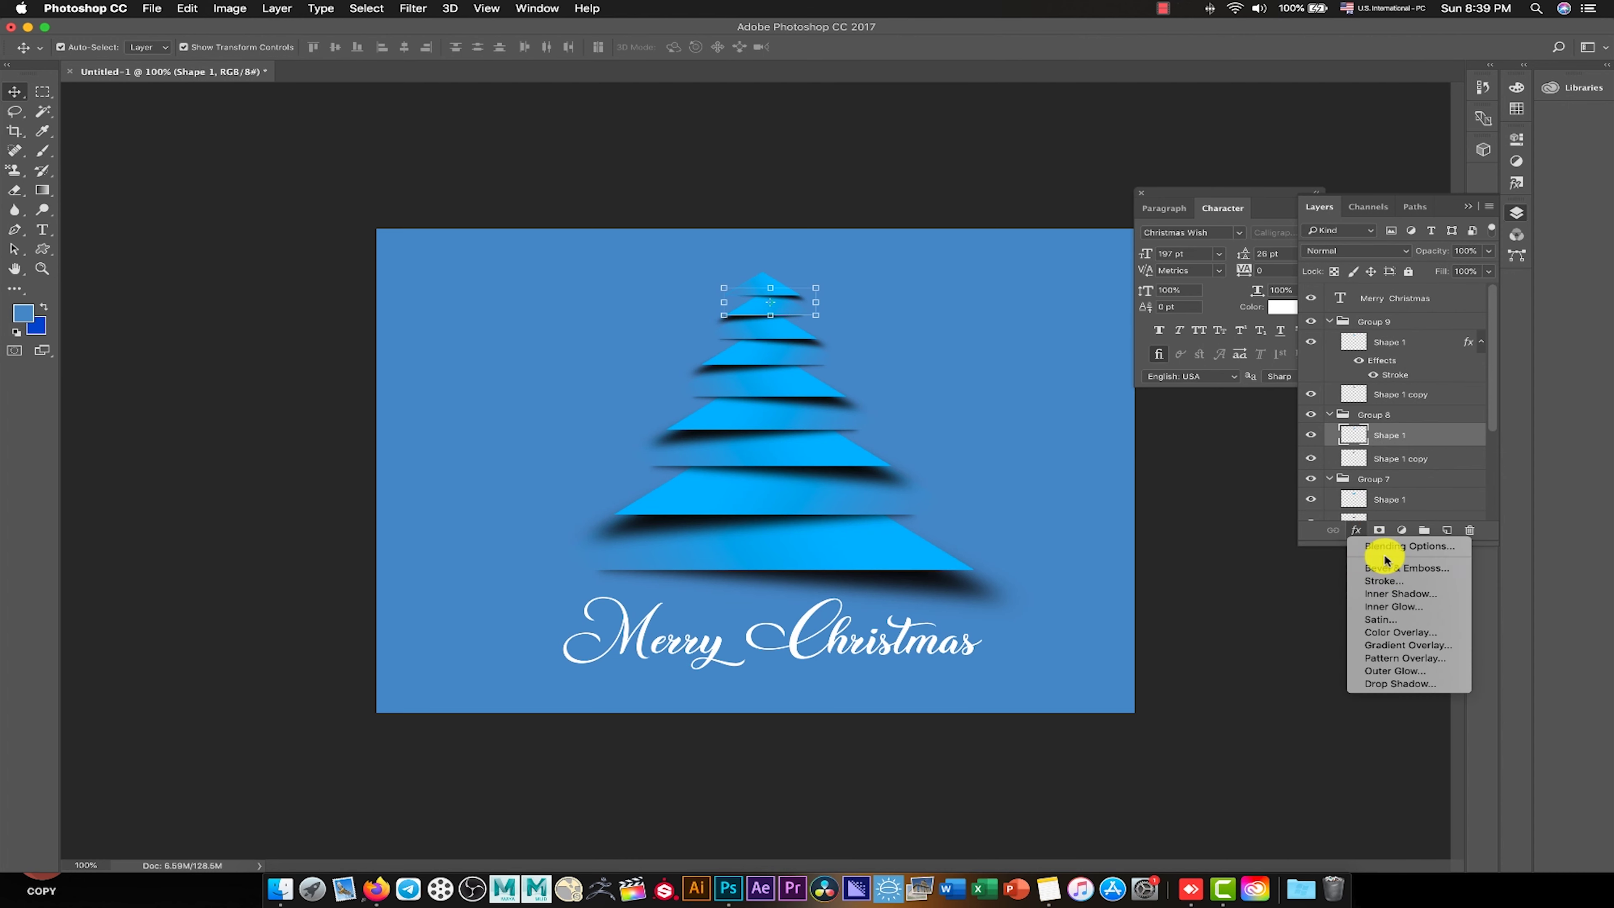
pyautogui.click(1385, 572)
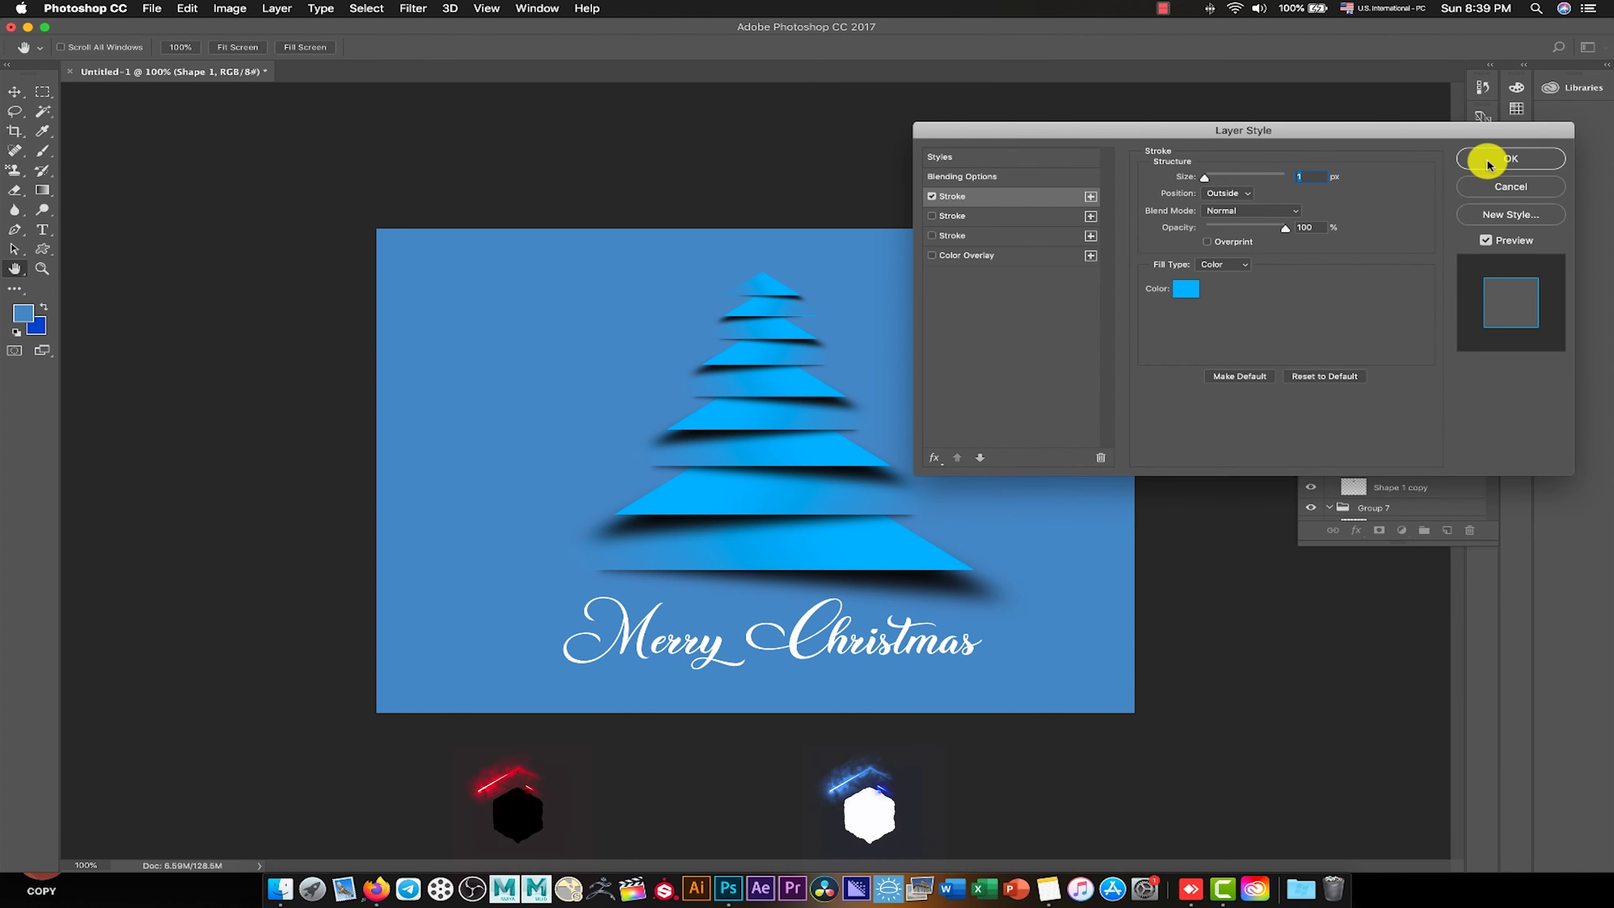
pyautogui.click(1487, 158)
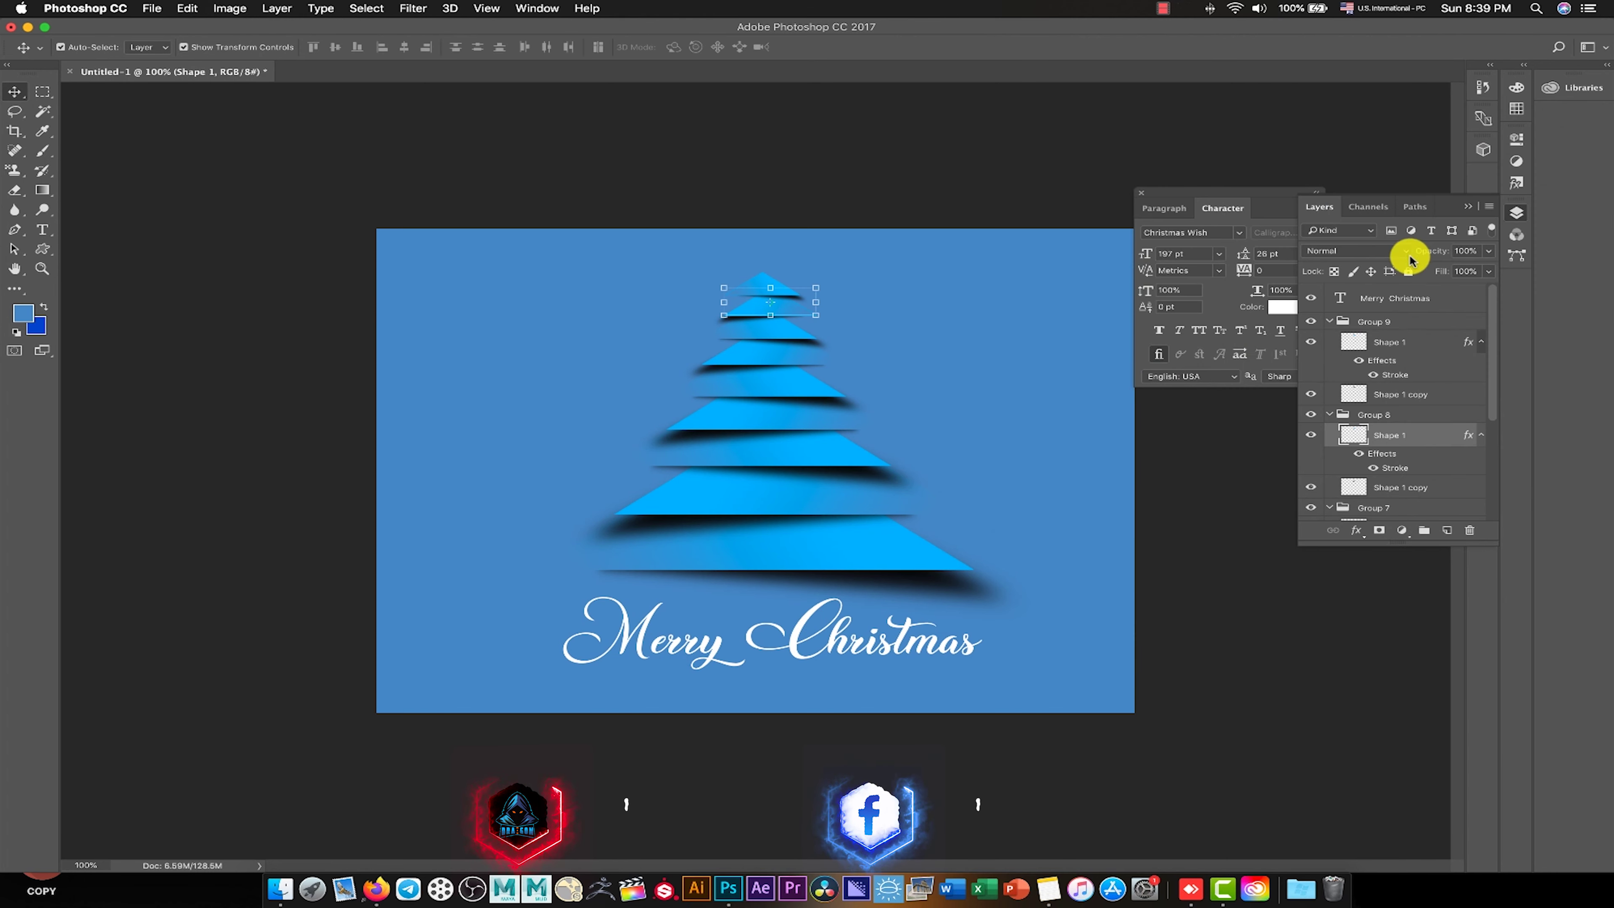
pyautogui.click(793, 330)
pyautogui.click(1358, 533)
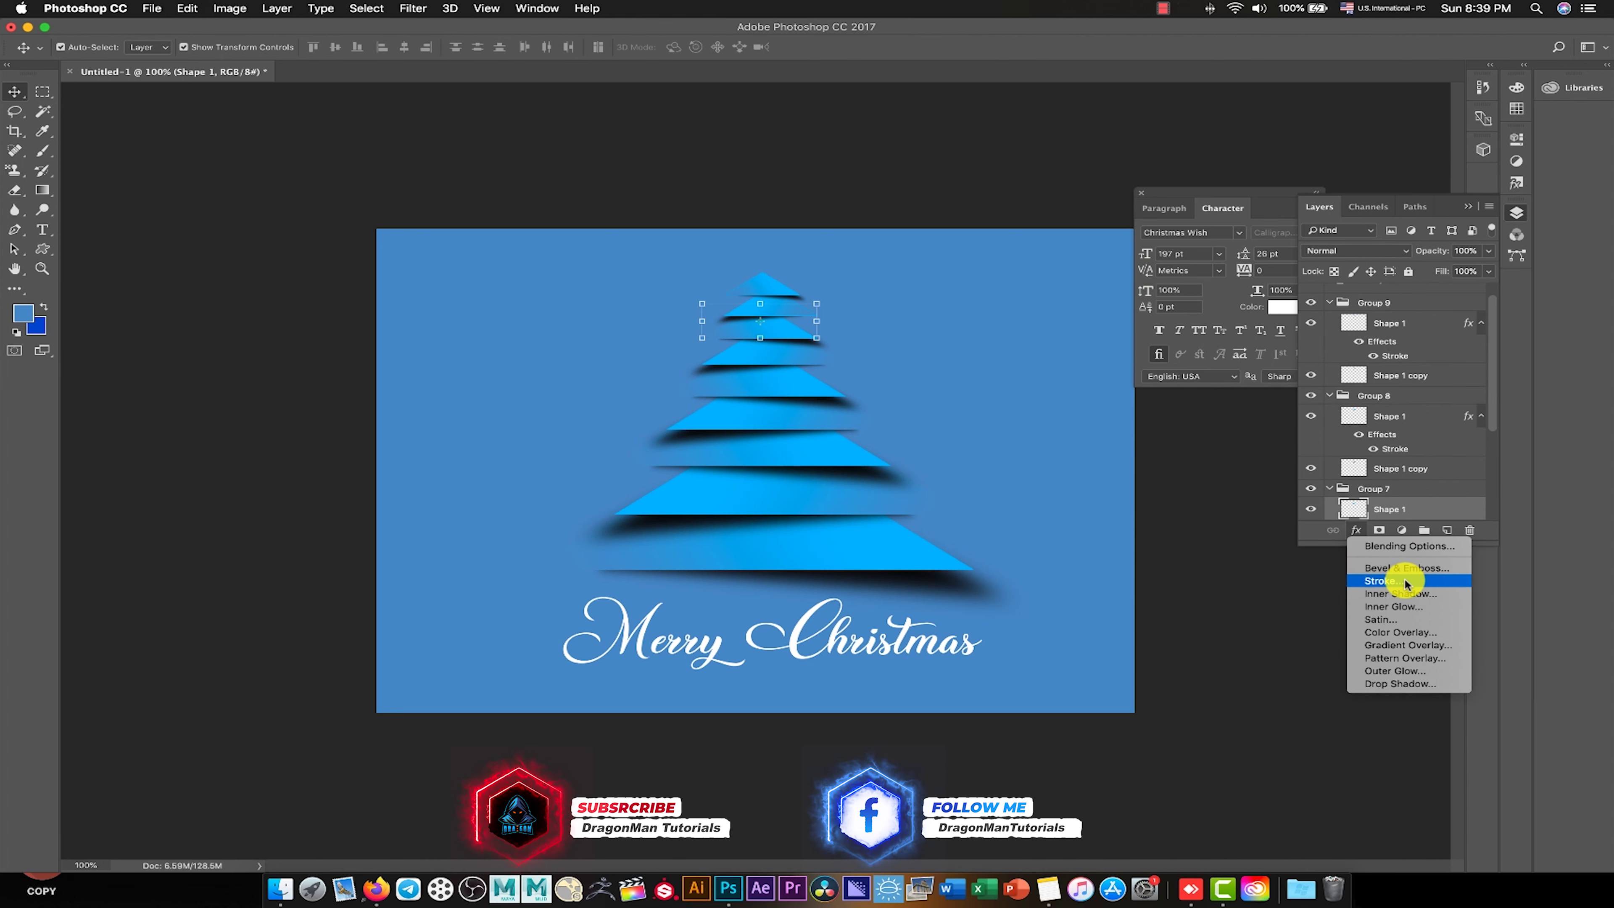
pyautogui.click(1385, 581)
pyautogui.click(1487, 158)
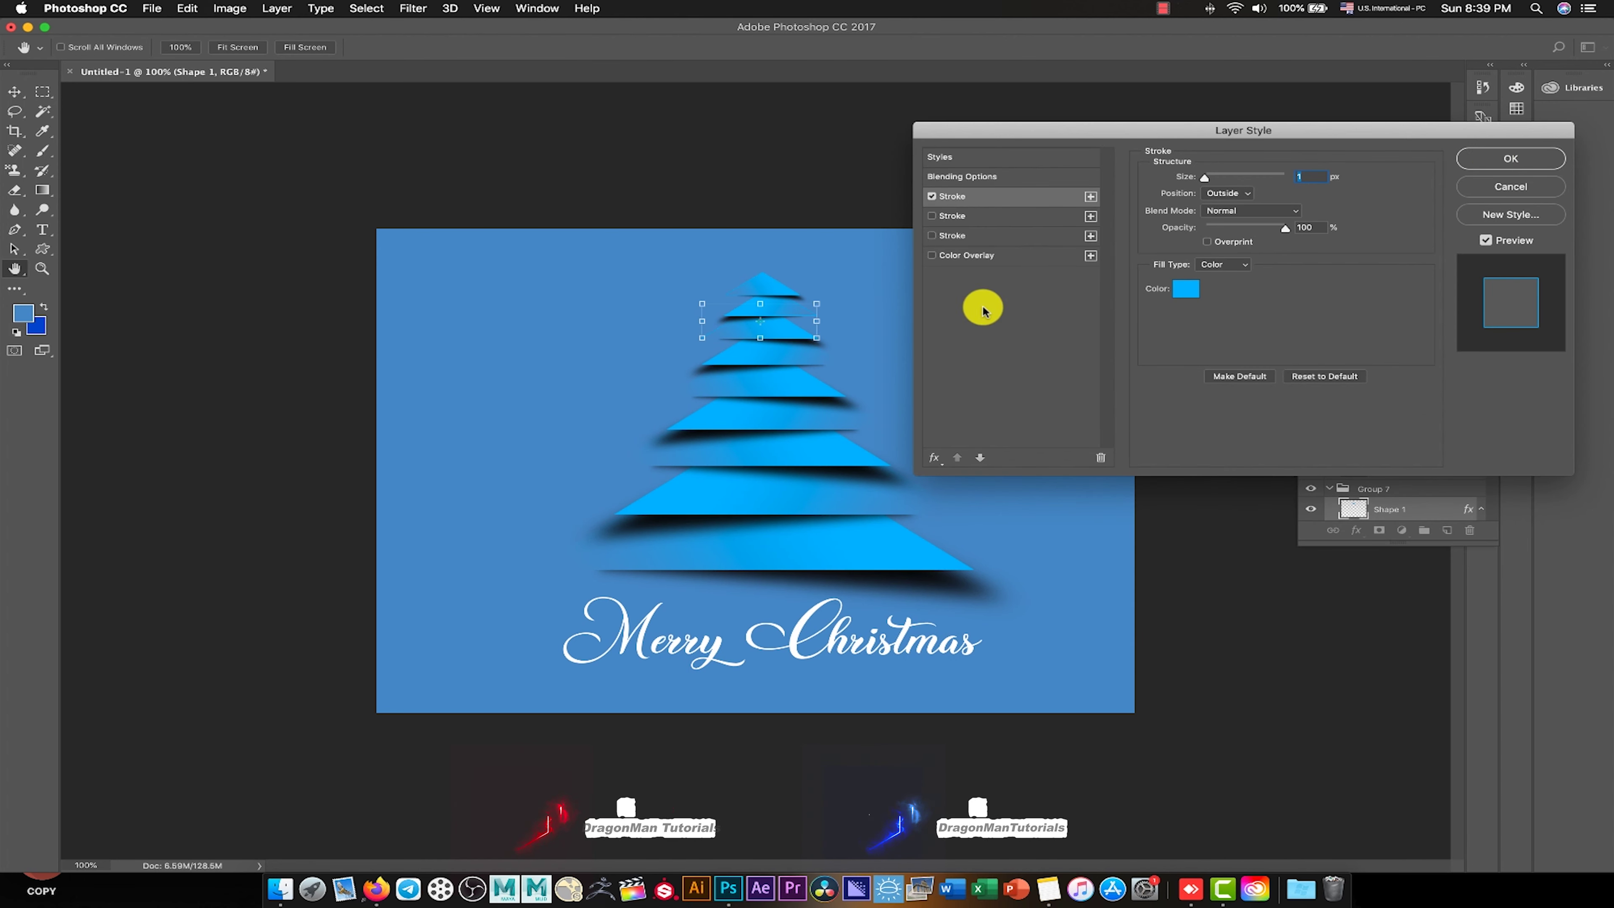
# Stroke the Group 6, 5 and 4 triangles with the same 1 px cyan outline.
pyautogui.click(793, 363)
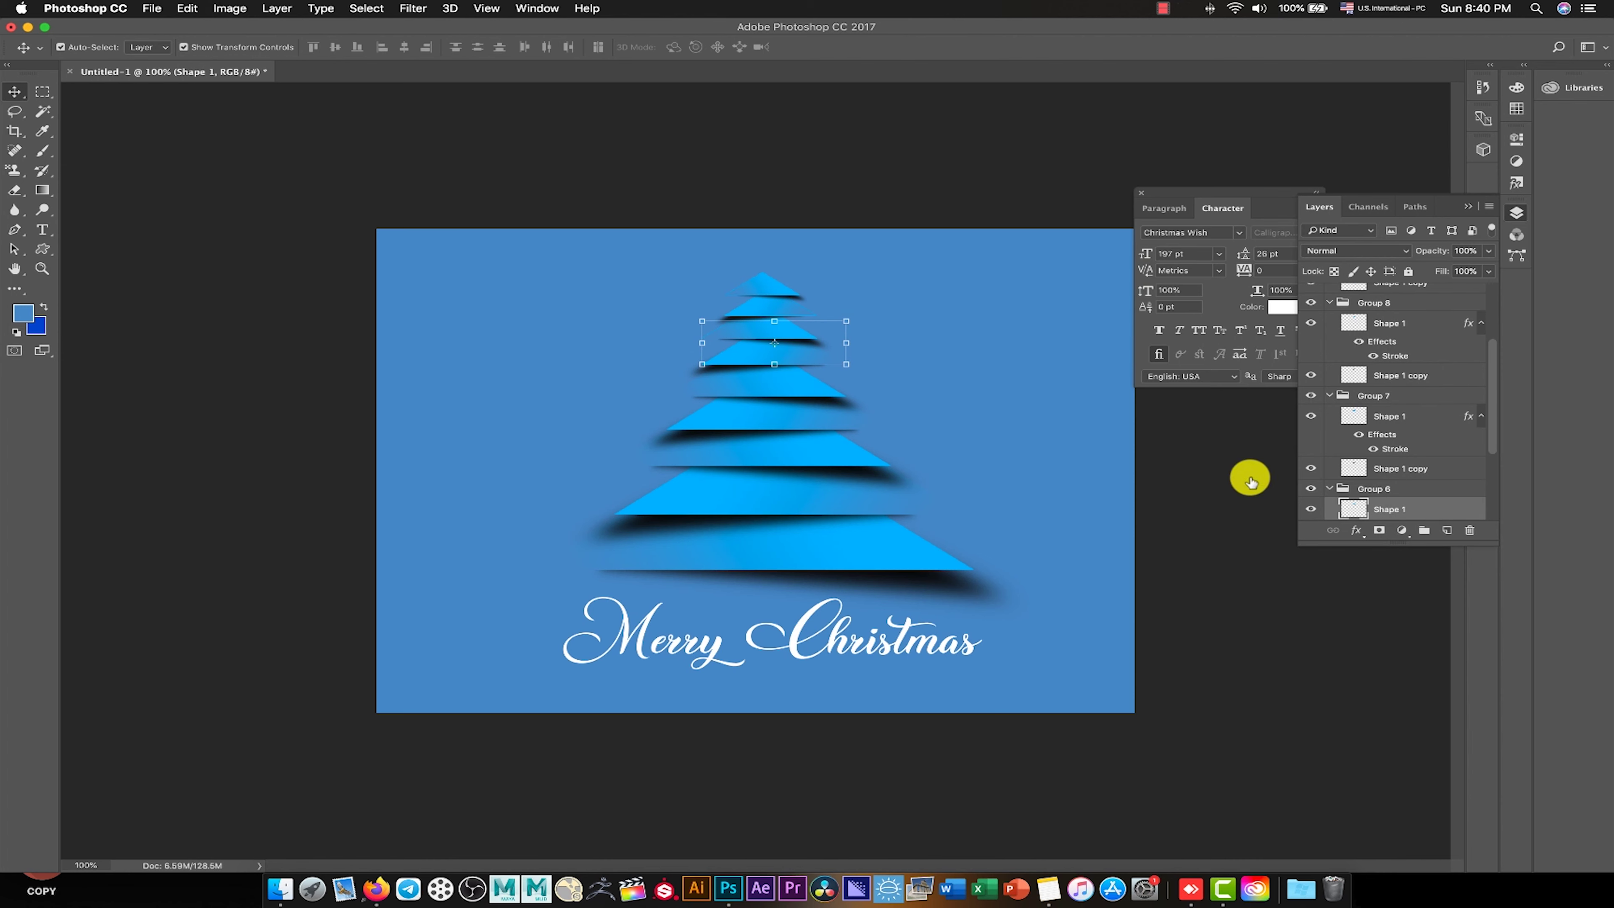
pyautogui.click(1359, 532)
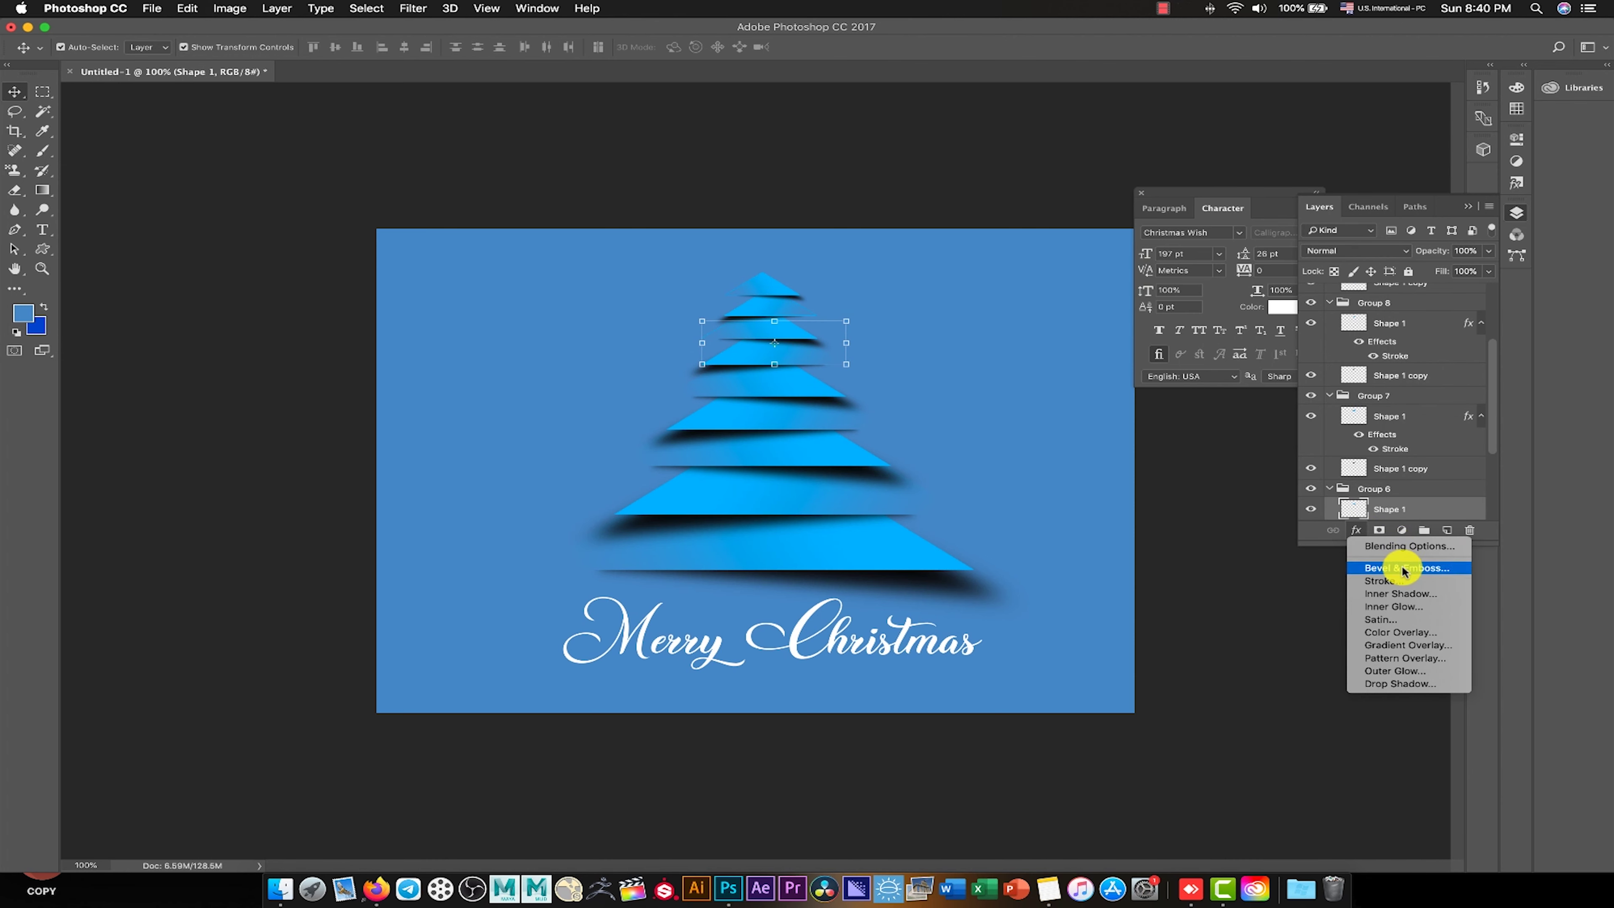
pyautogui.click(1403, 586)
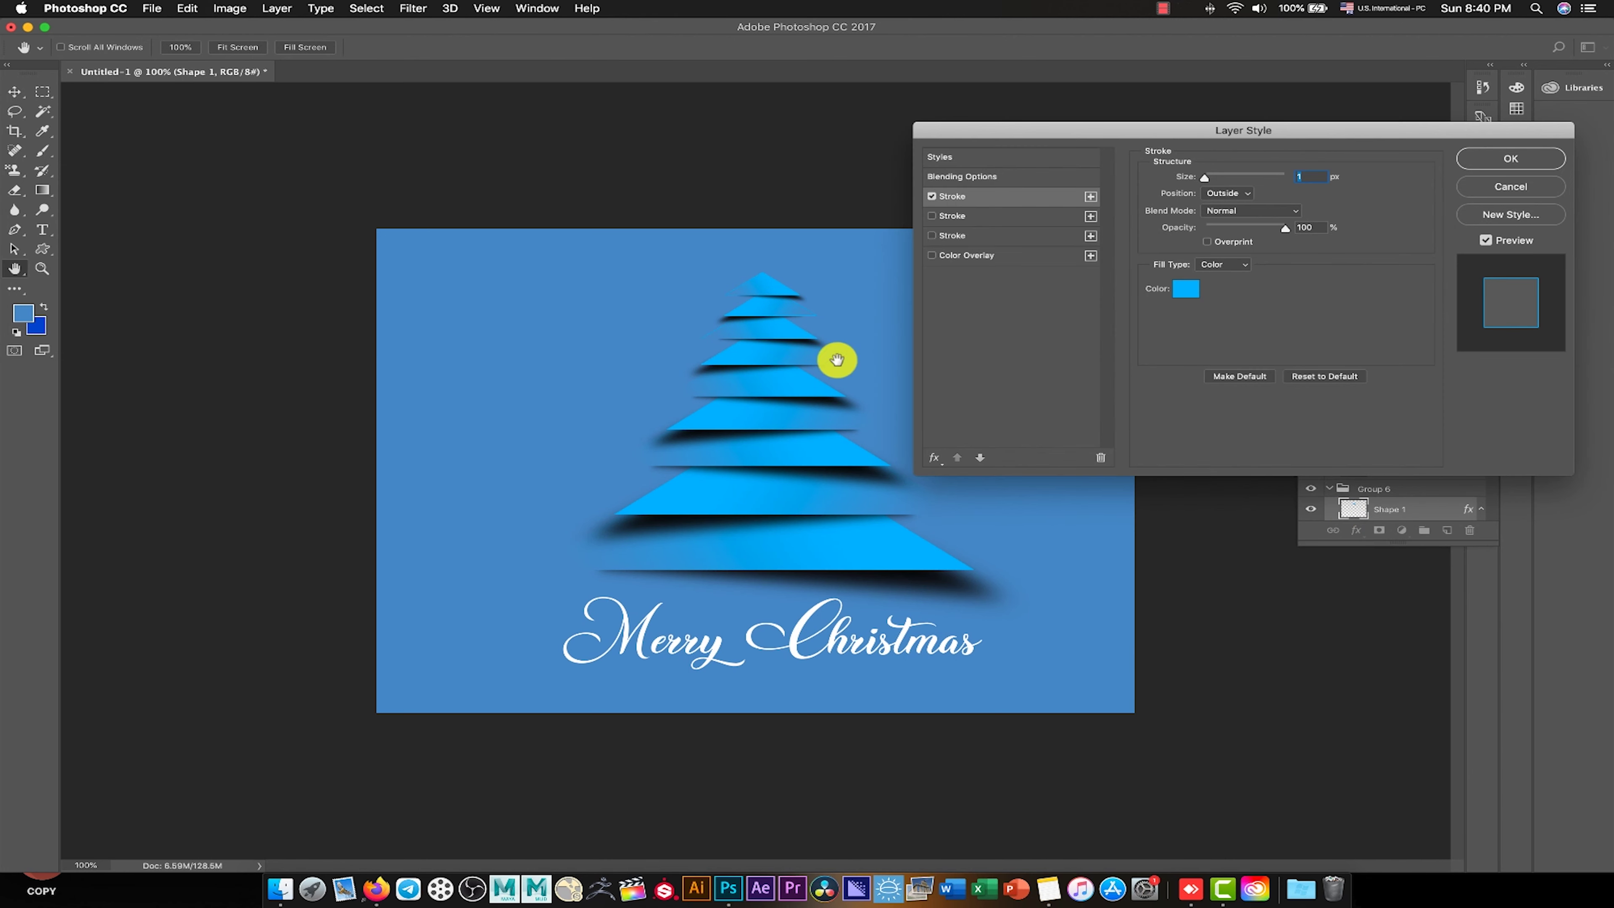
pyautogui.click(1512, 160)
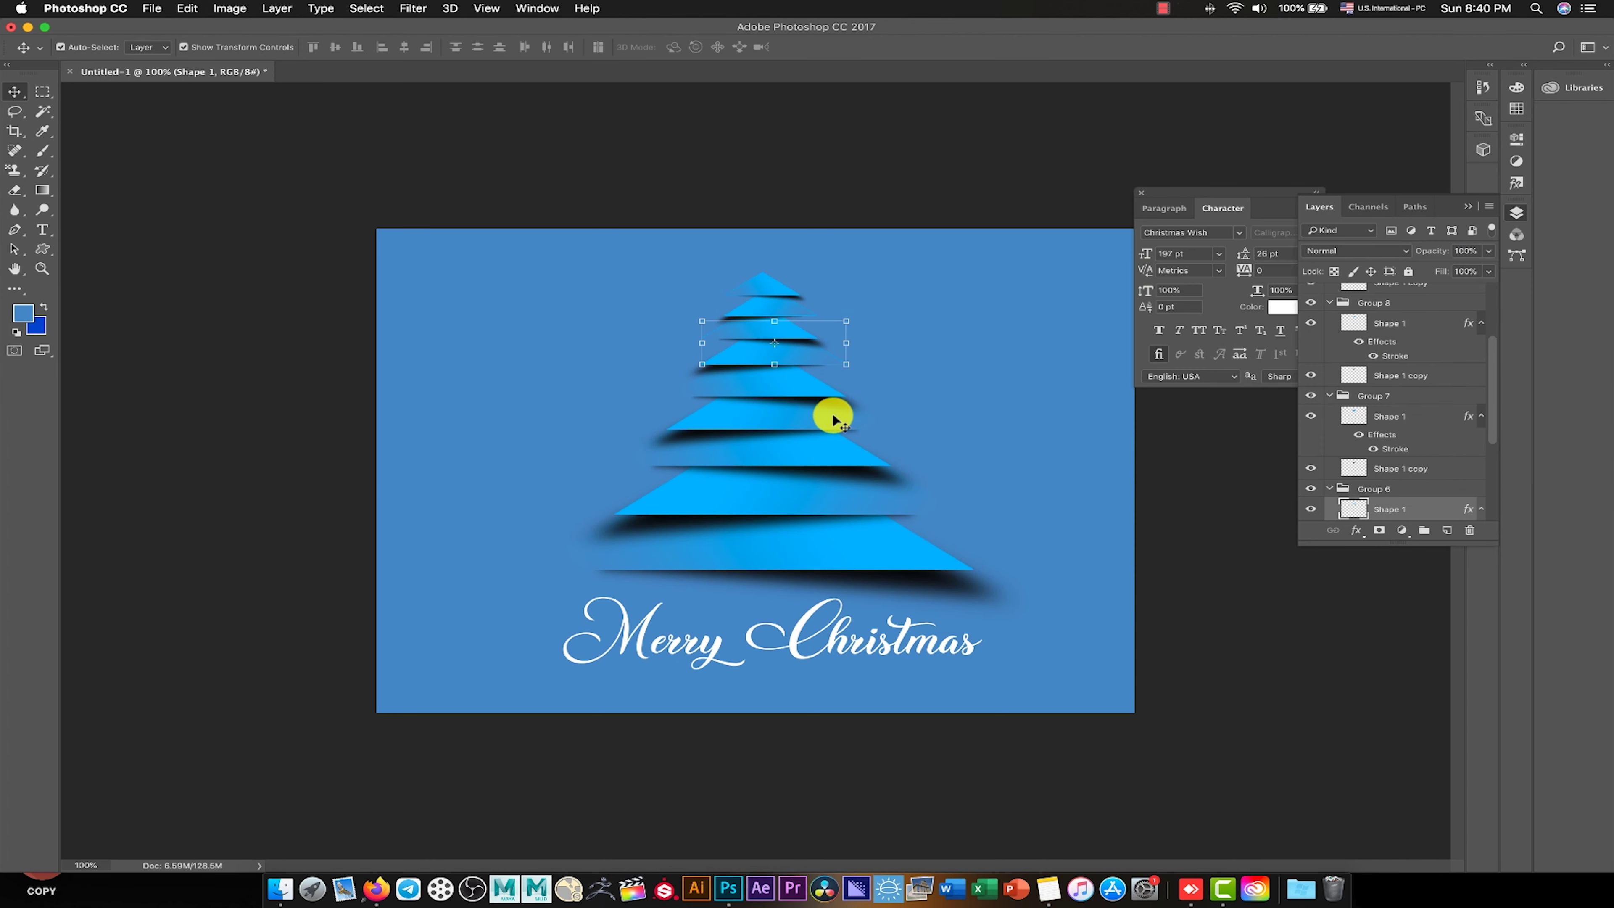
pyautogui.click(808, 394)
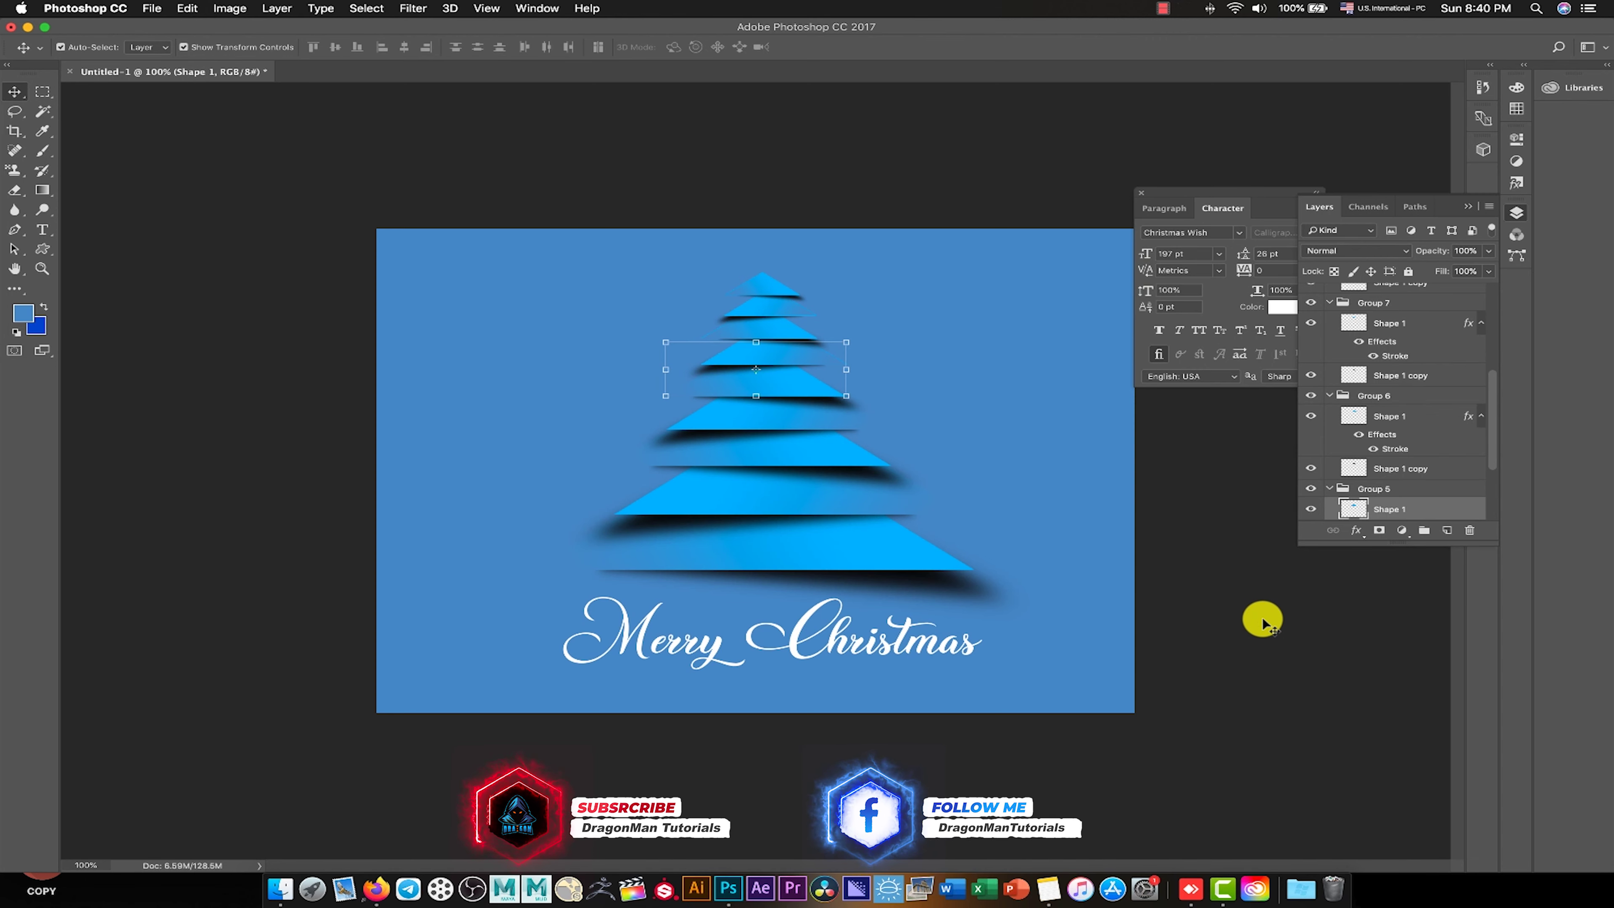
pyautogui.click(786, 424)
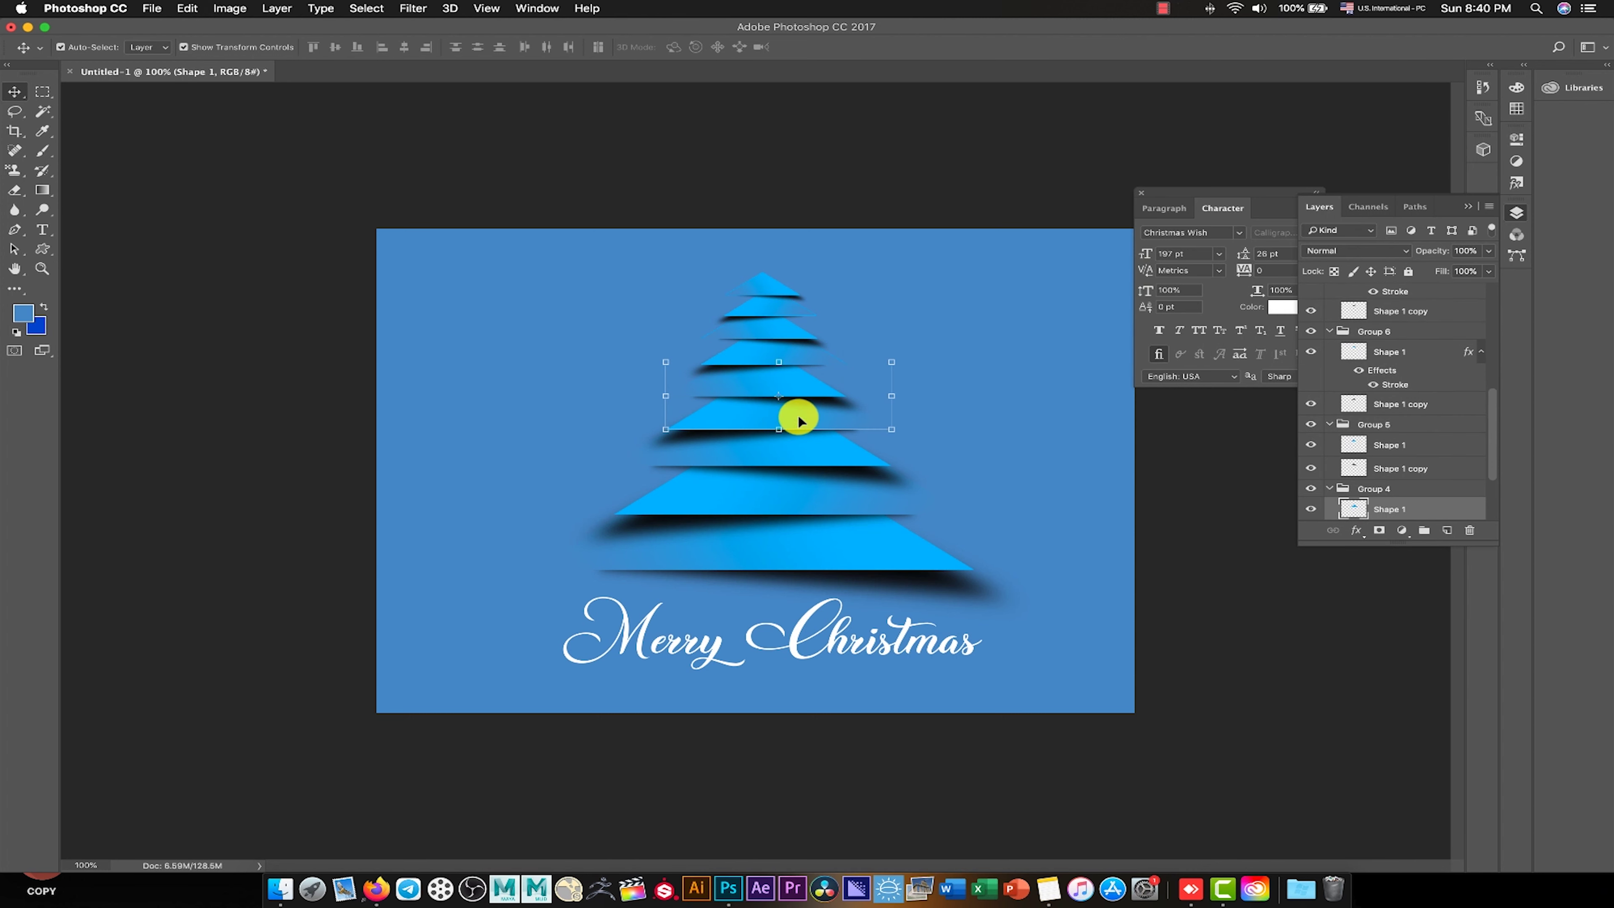
pyautogui.click(813, 391)
pyautogui.click(1358, 533)
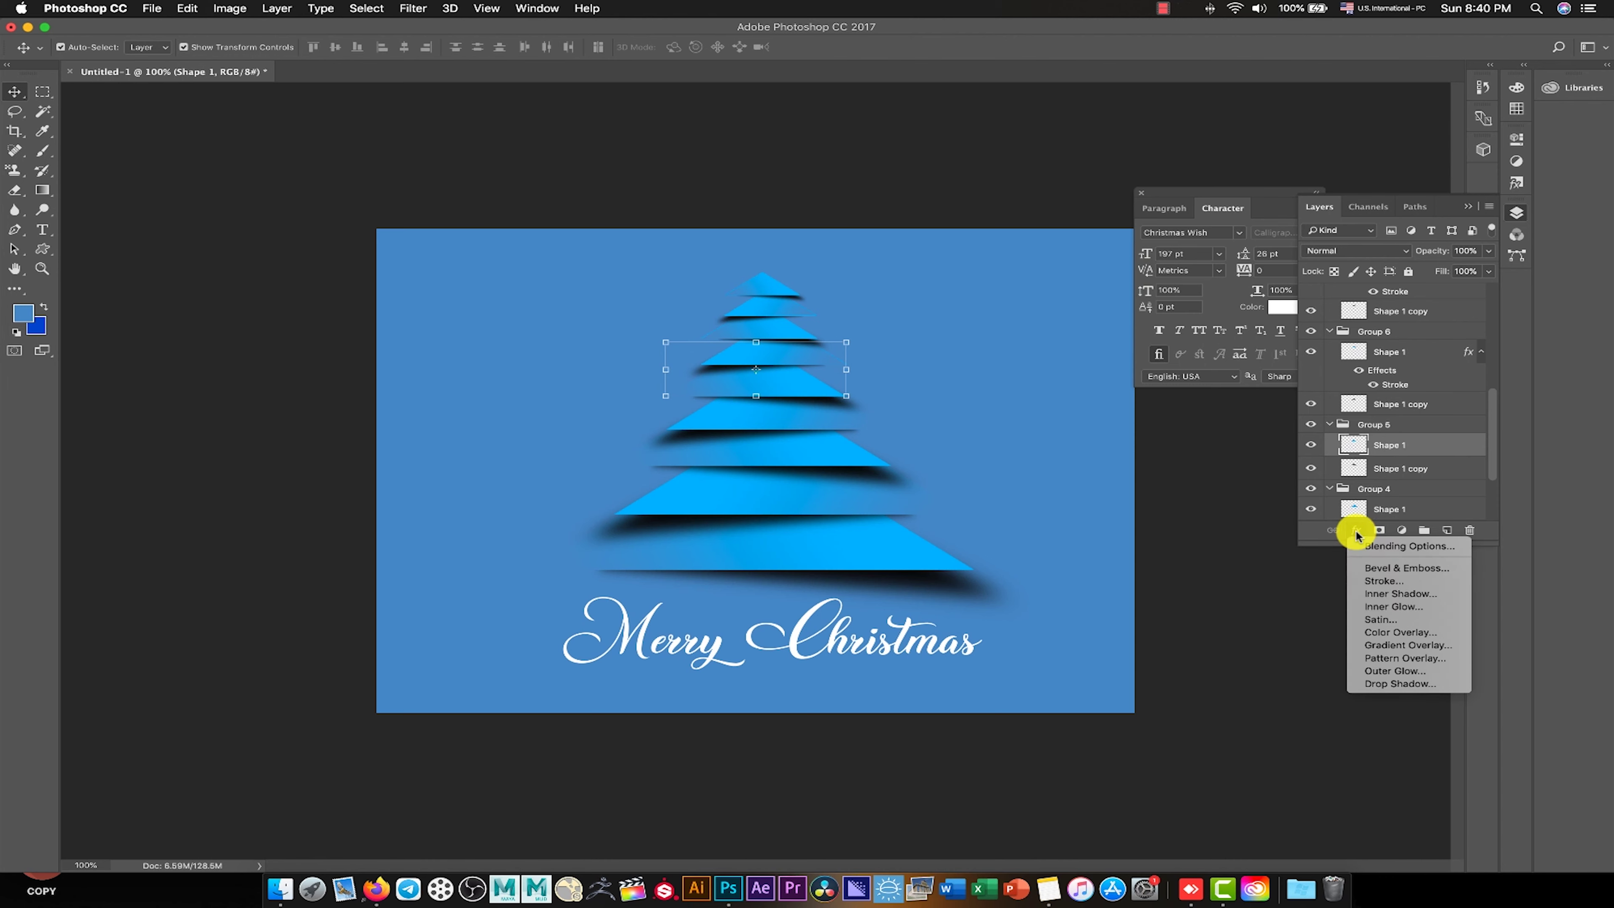
pyautogui.click(1385, 582)
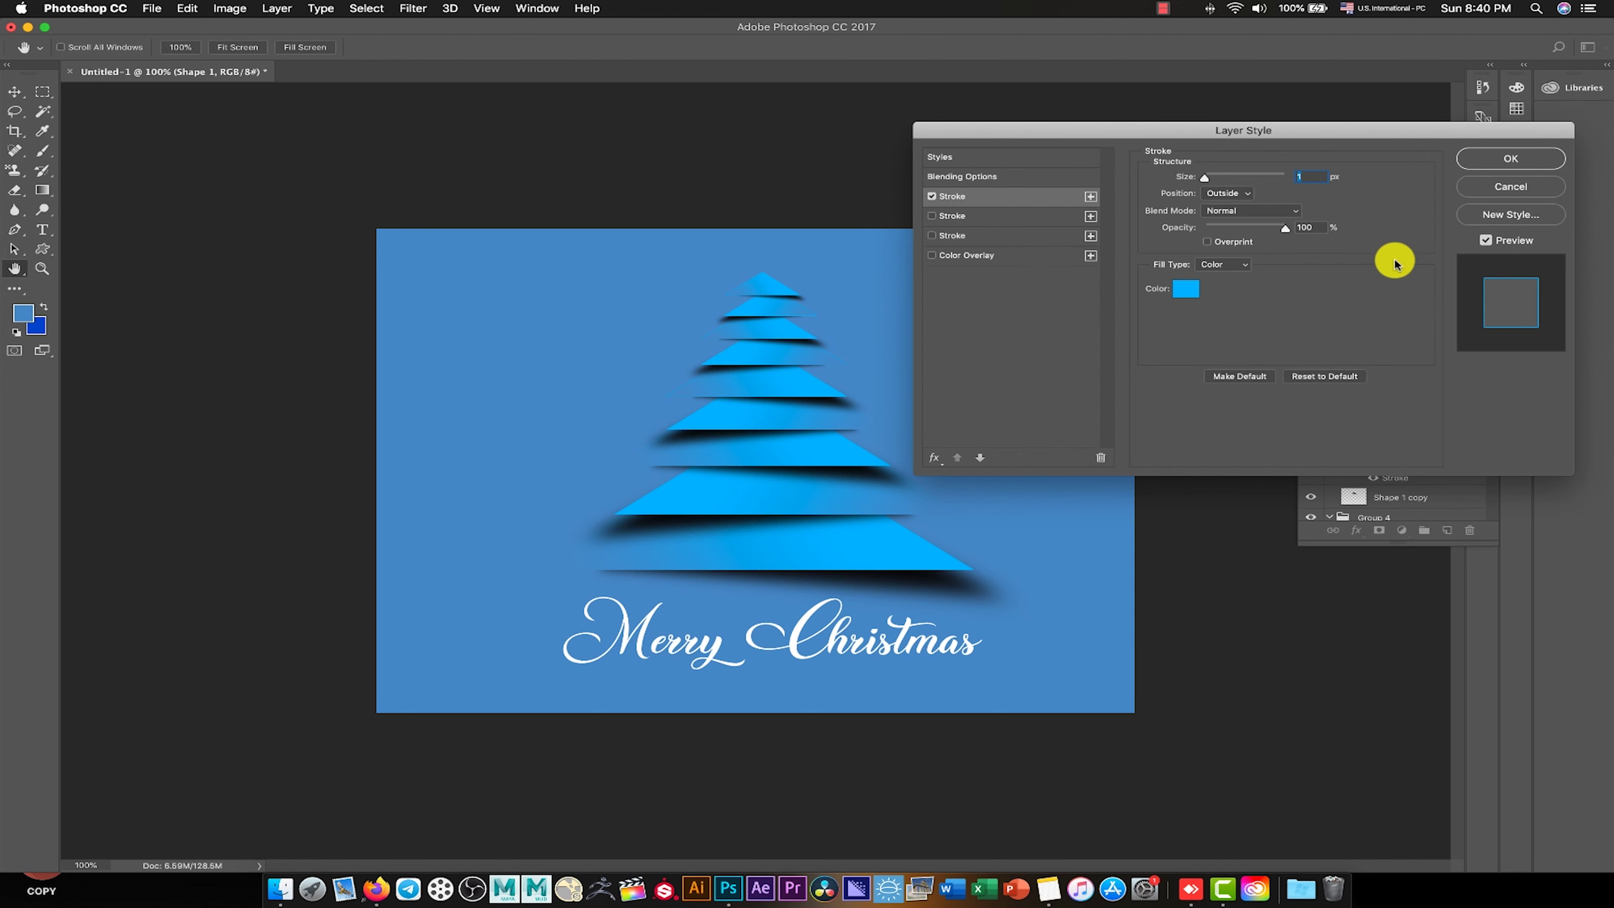
pyautogui.click(1495, 160)
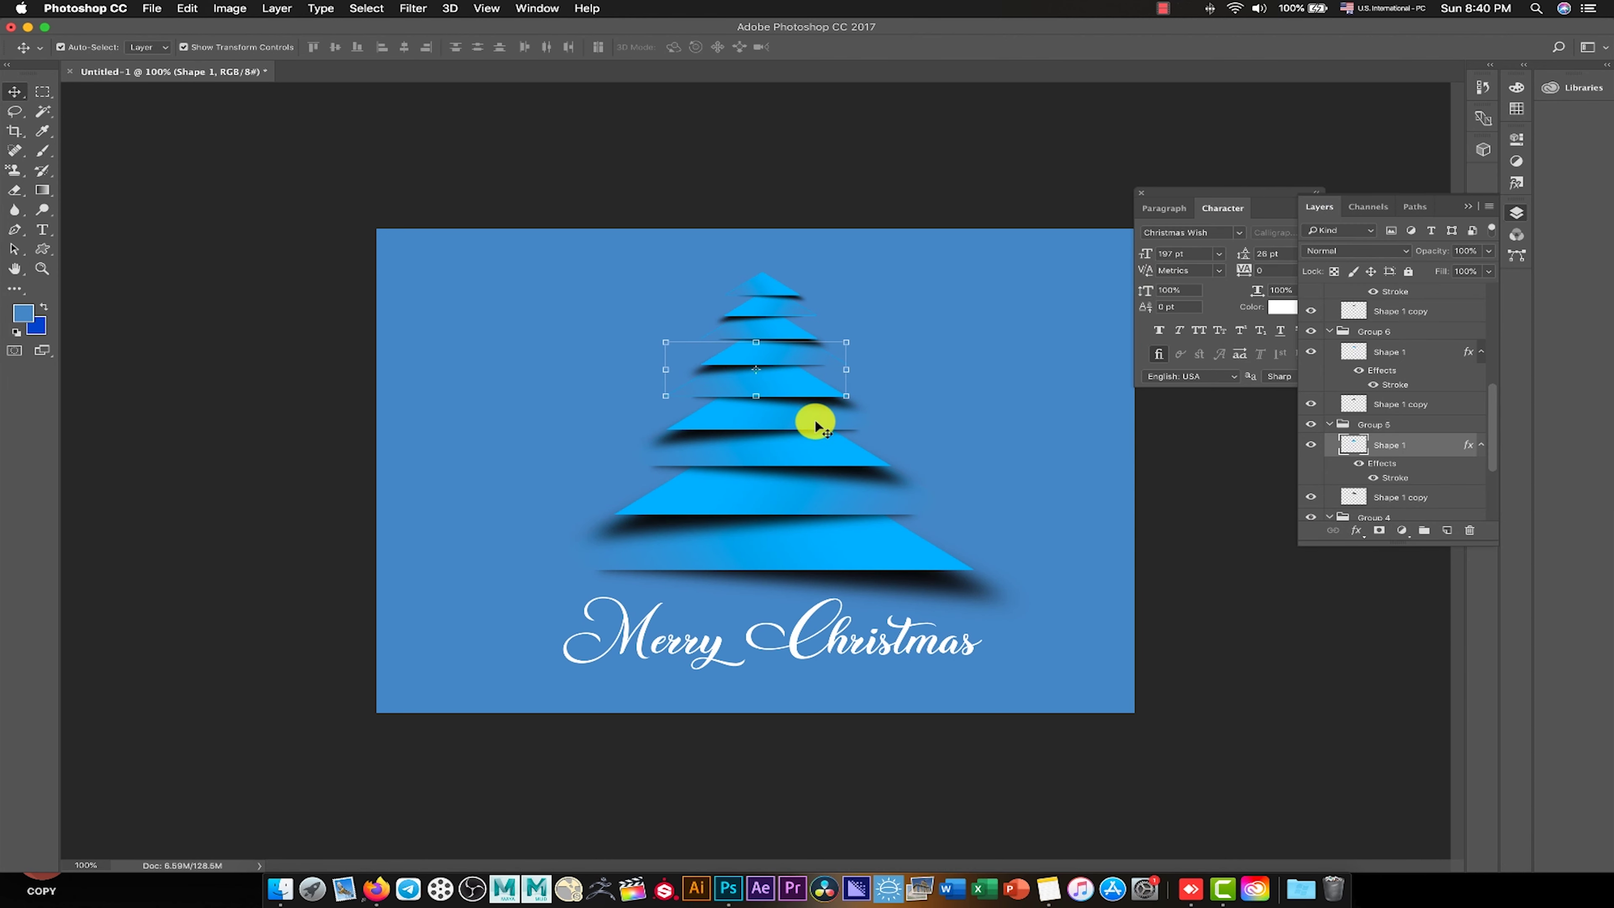
pyautogui.click(765, 424)
pyautogui.click(1356, 531)
pyautogui.click(1370, 580)
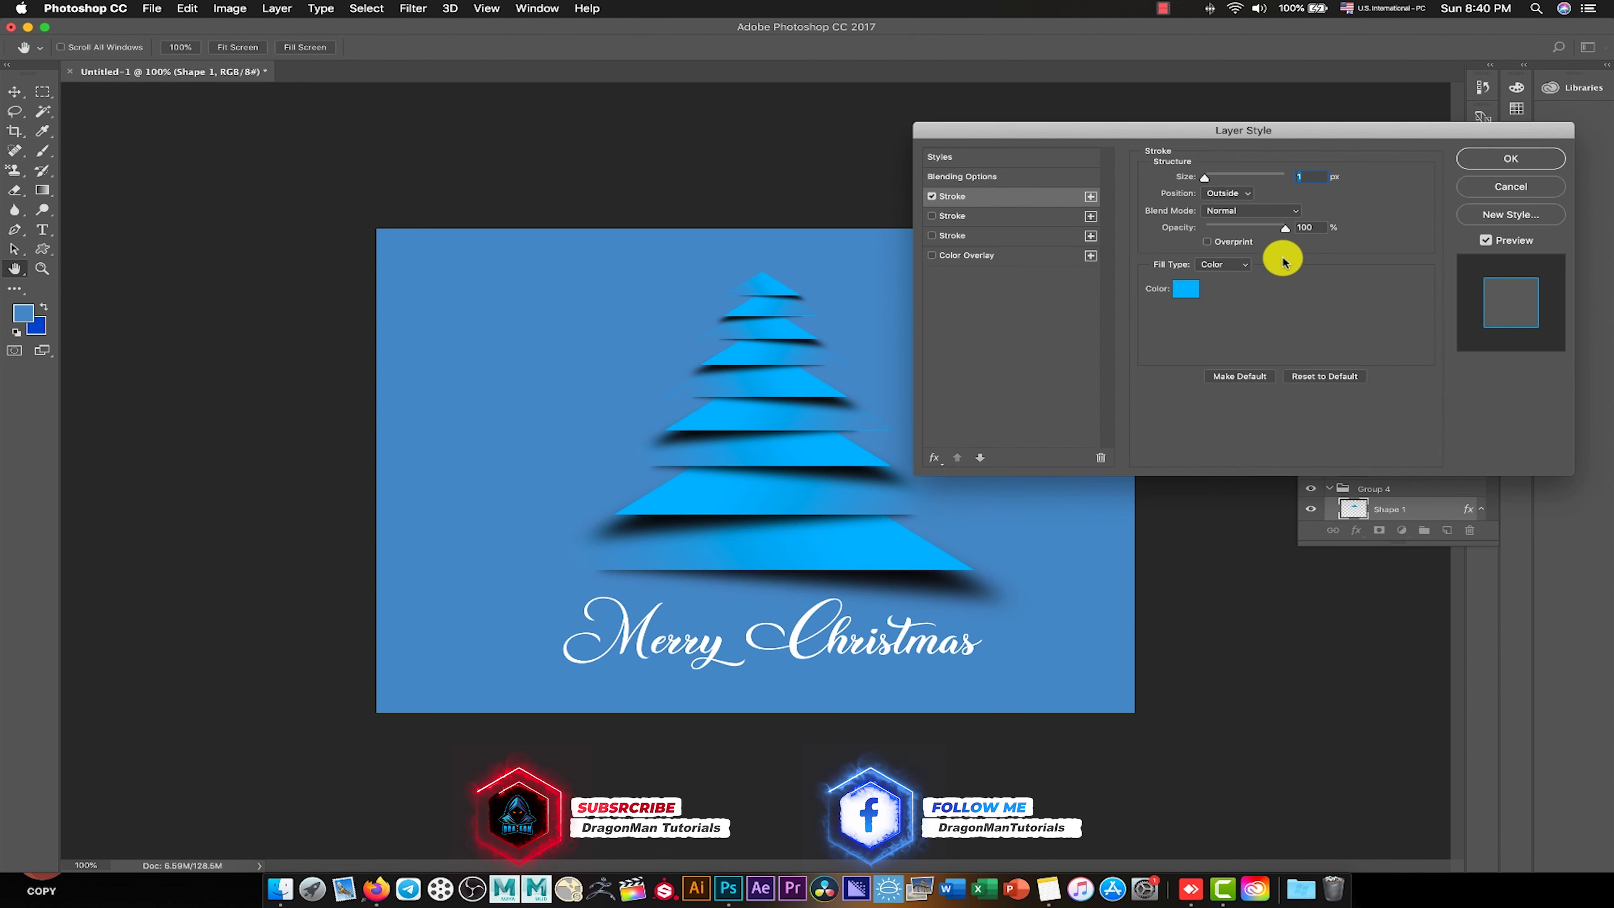
pyautogui.click(1487, 158)
# Apply the 1 px cyan Stroke to the Group 3, 2 and 1 triangles, then deselect.
pyautogui.click(795, 457)
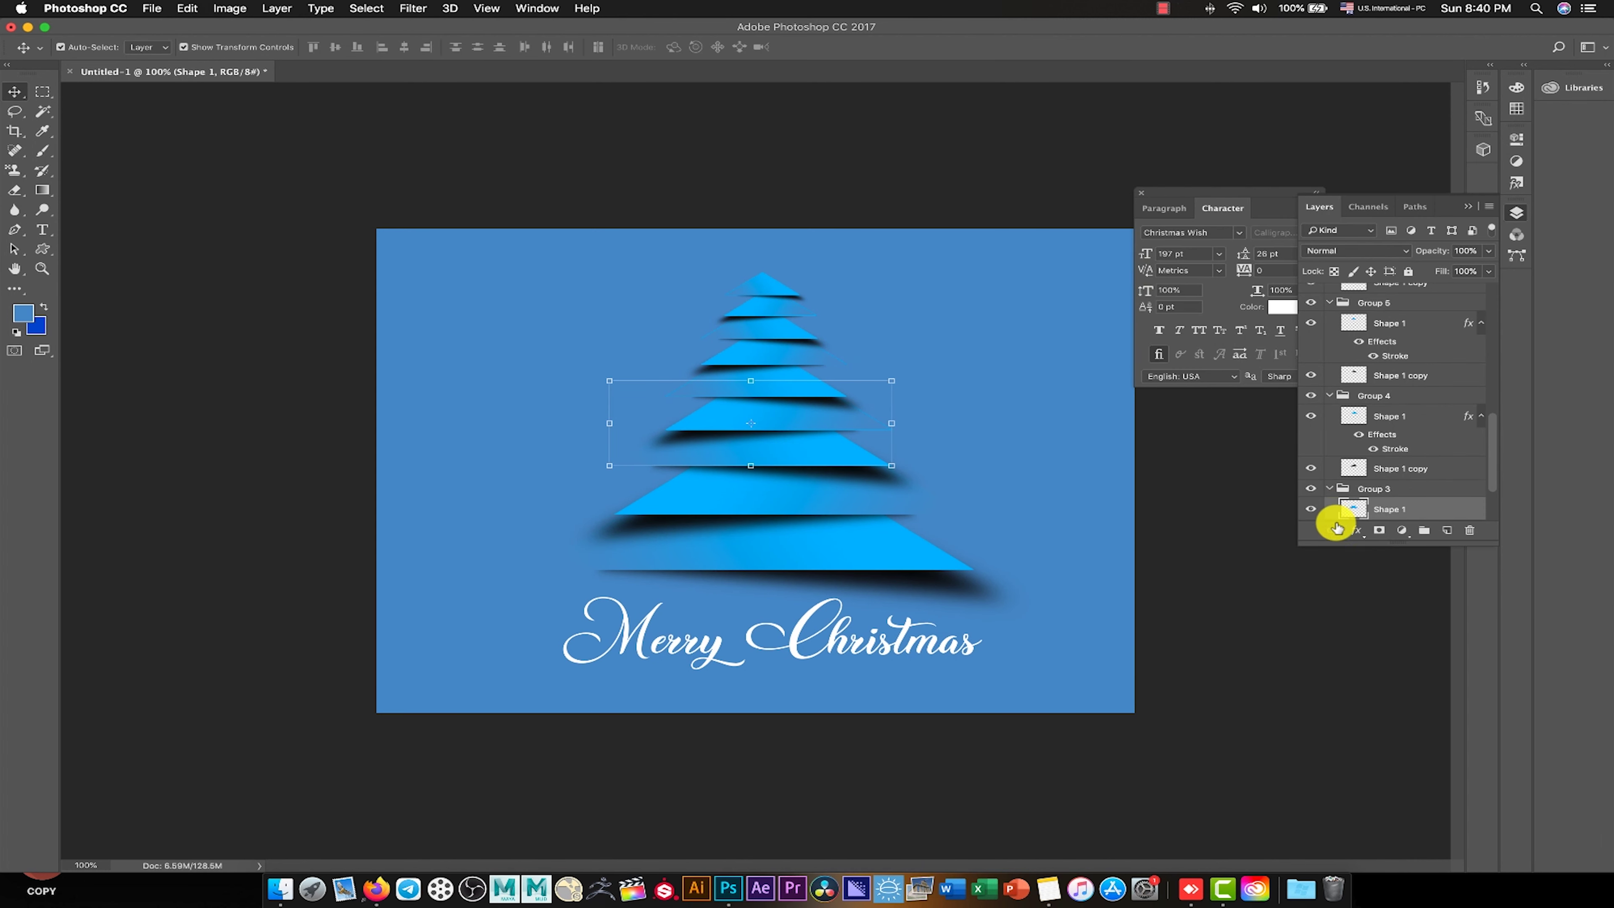
pyautogui.click(1355, 530)
pyautogui.click(1385, 581)
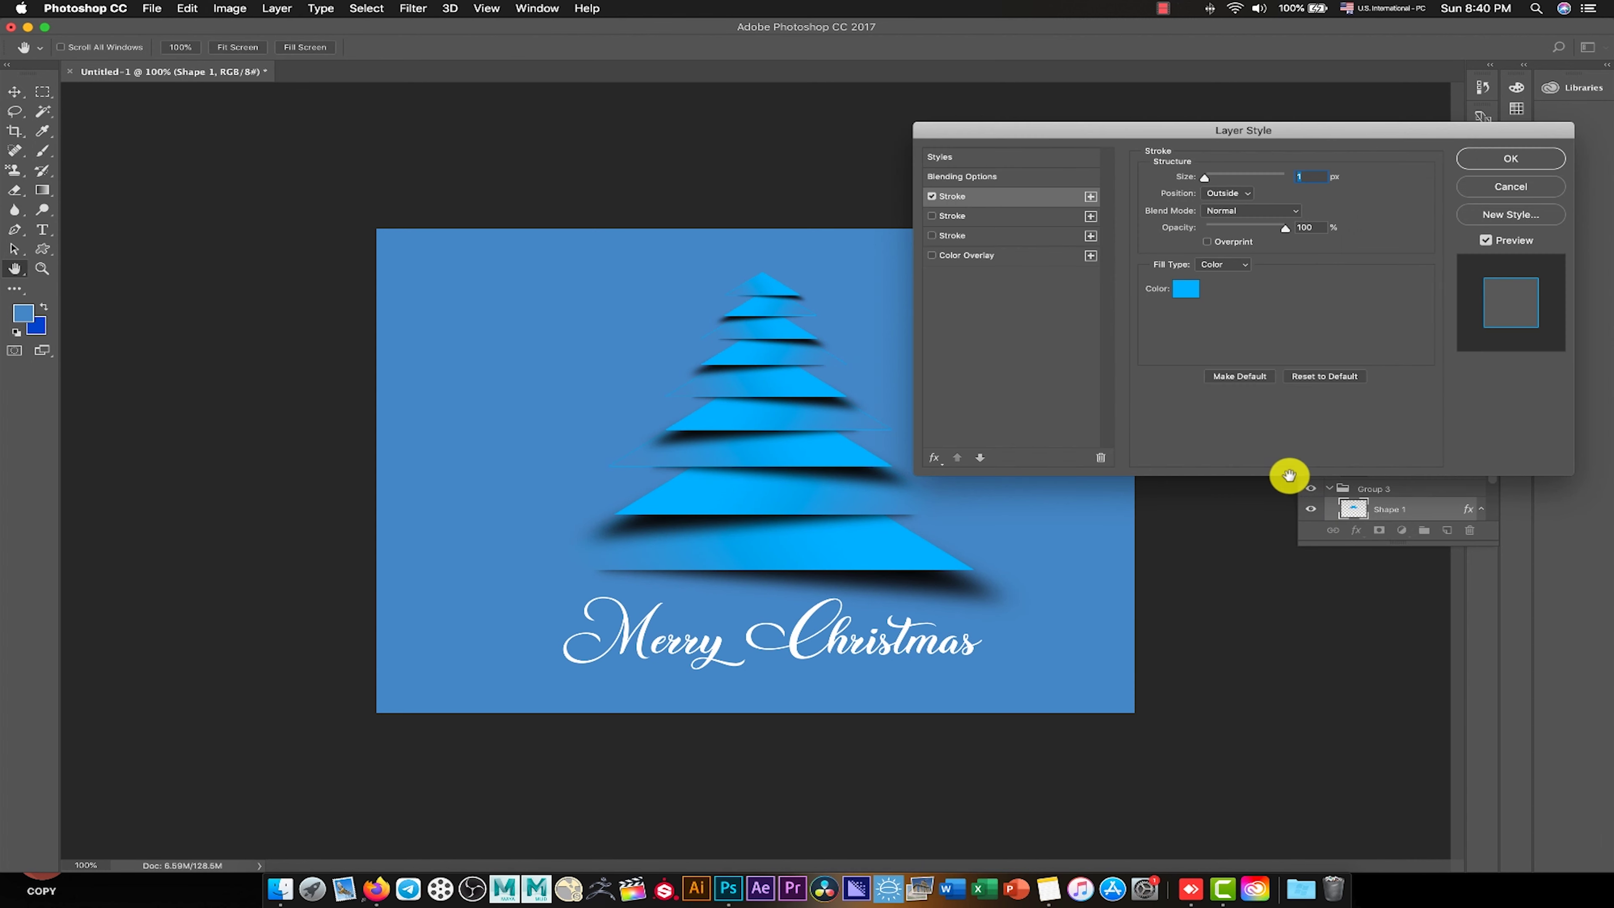
pyautogui.click(1495, 160)
pyautogui.click(722, 504)
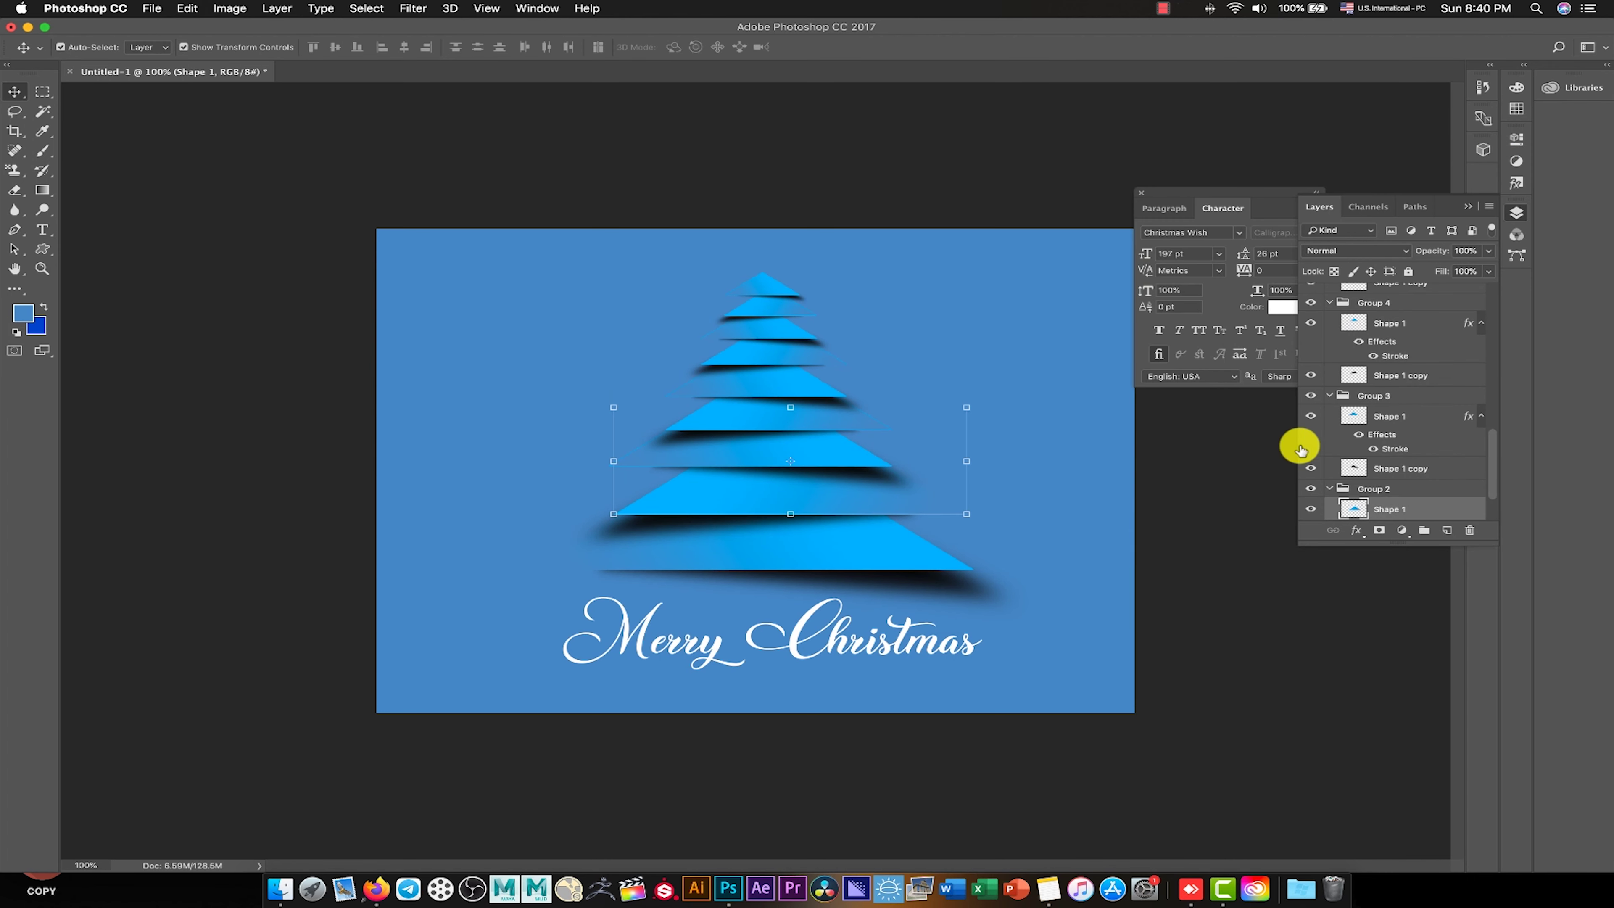
pyautogui.click(1358, 530)
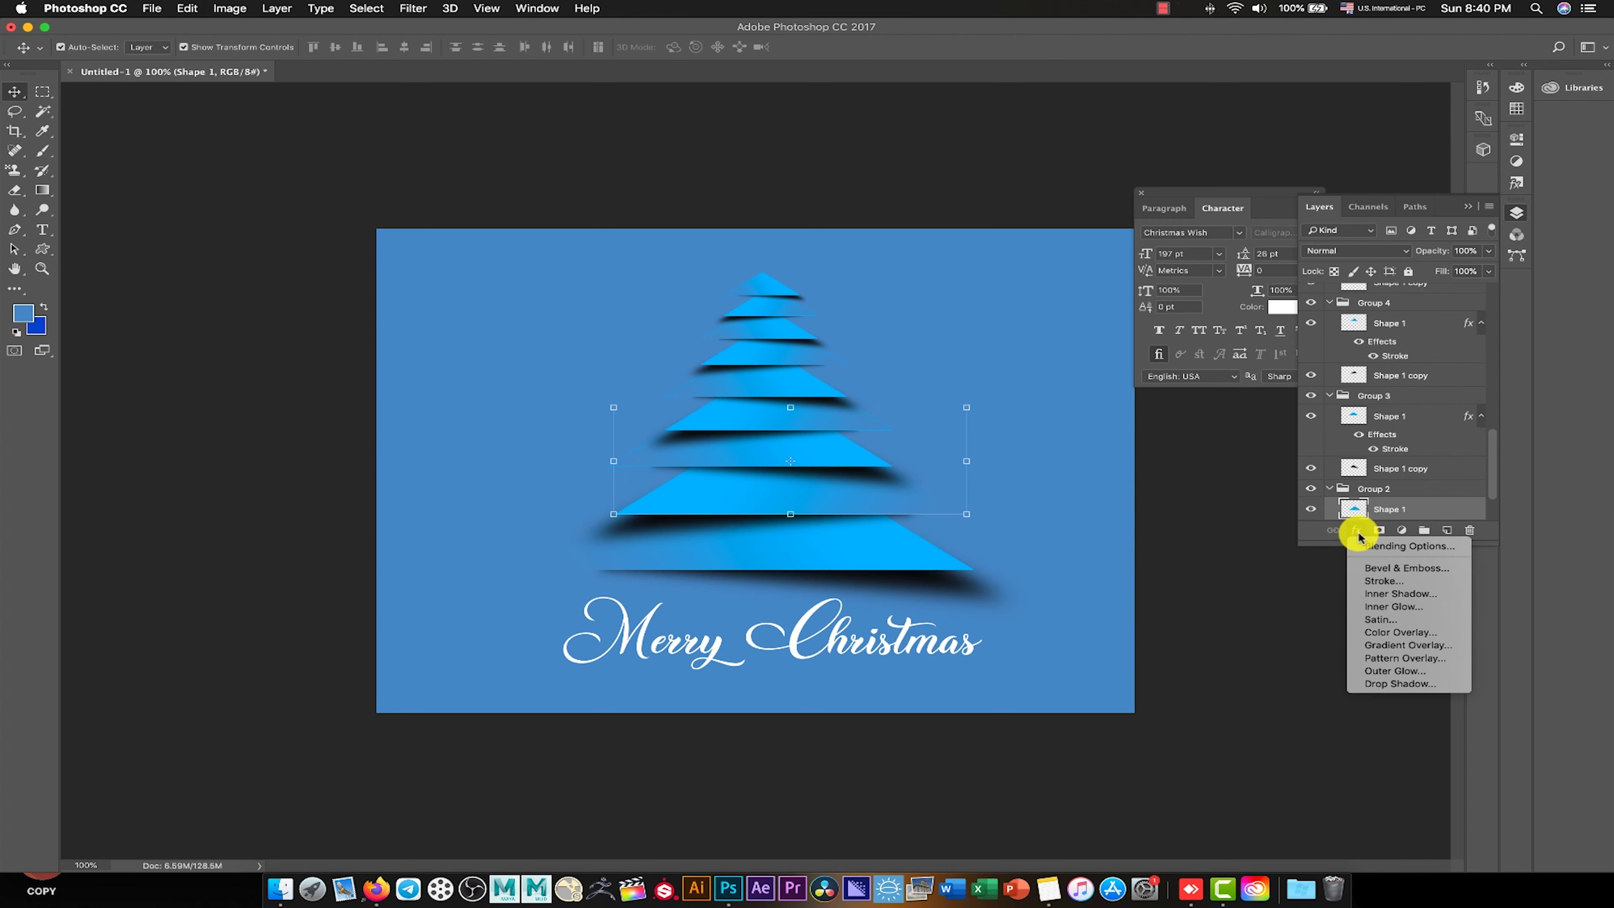
pyautogui.click(1403, 582)
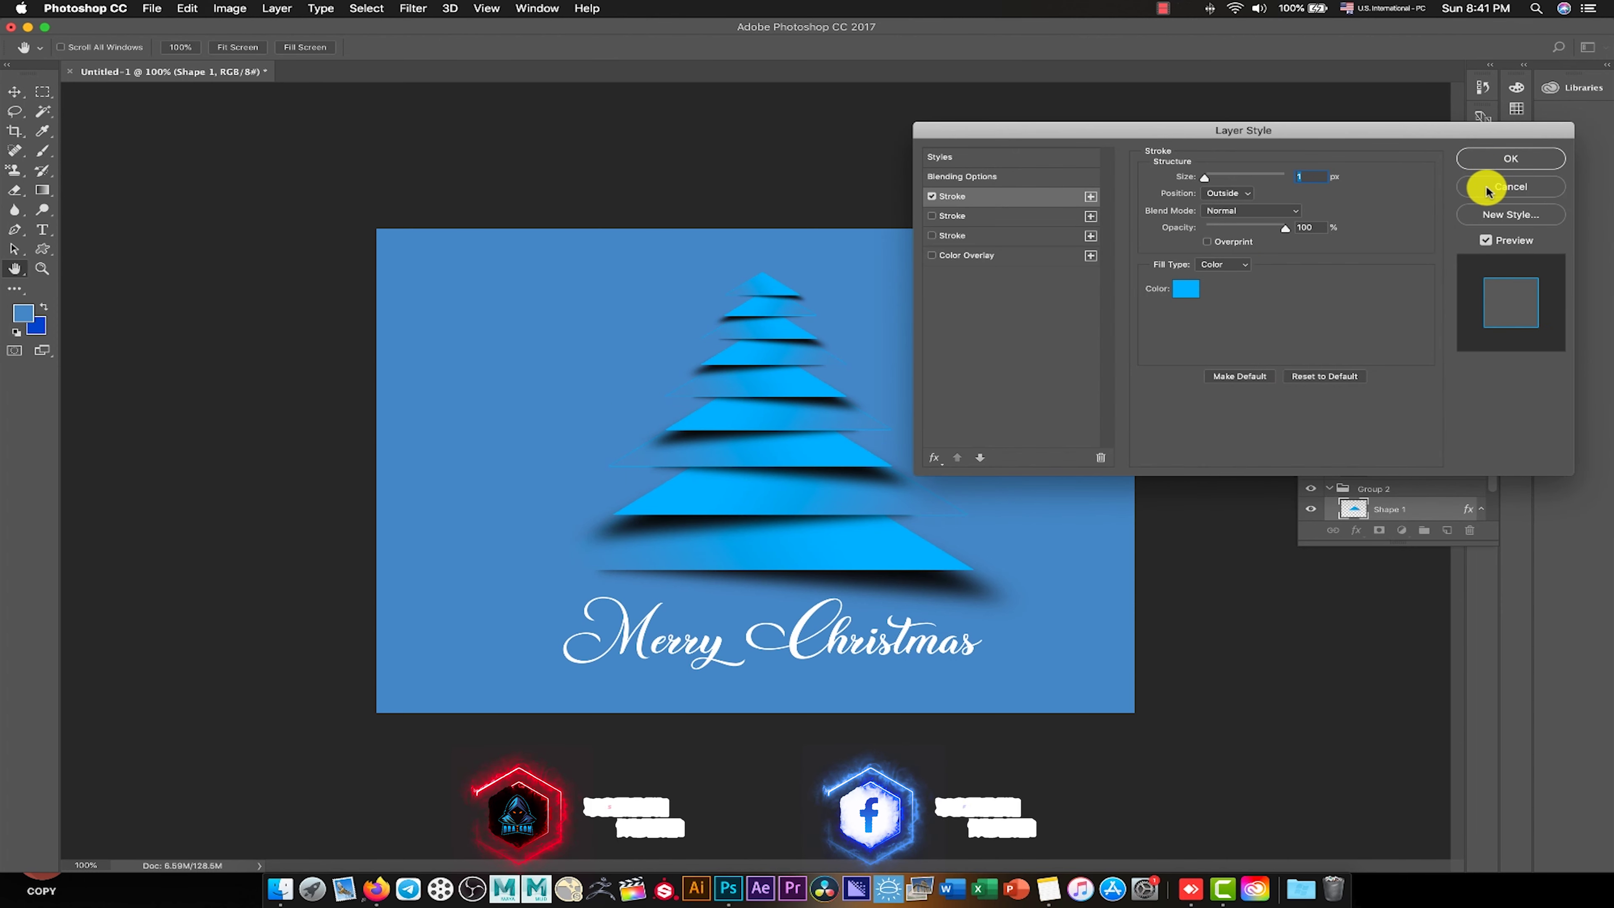
pyautogui.click(1511, 158)
pyautogui.click(872, 559)
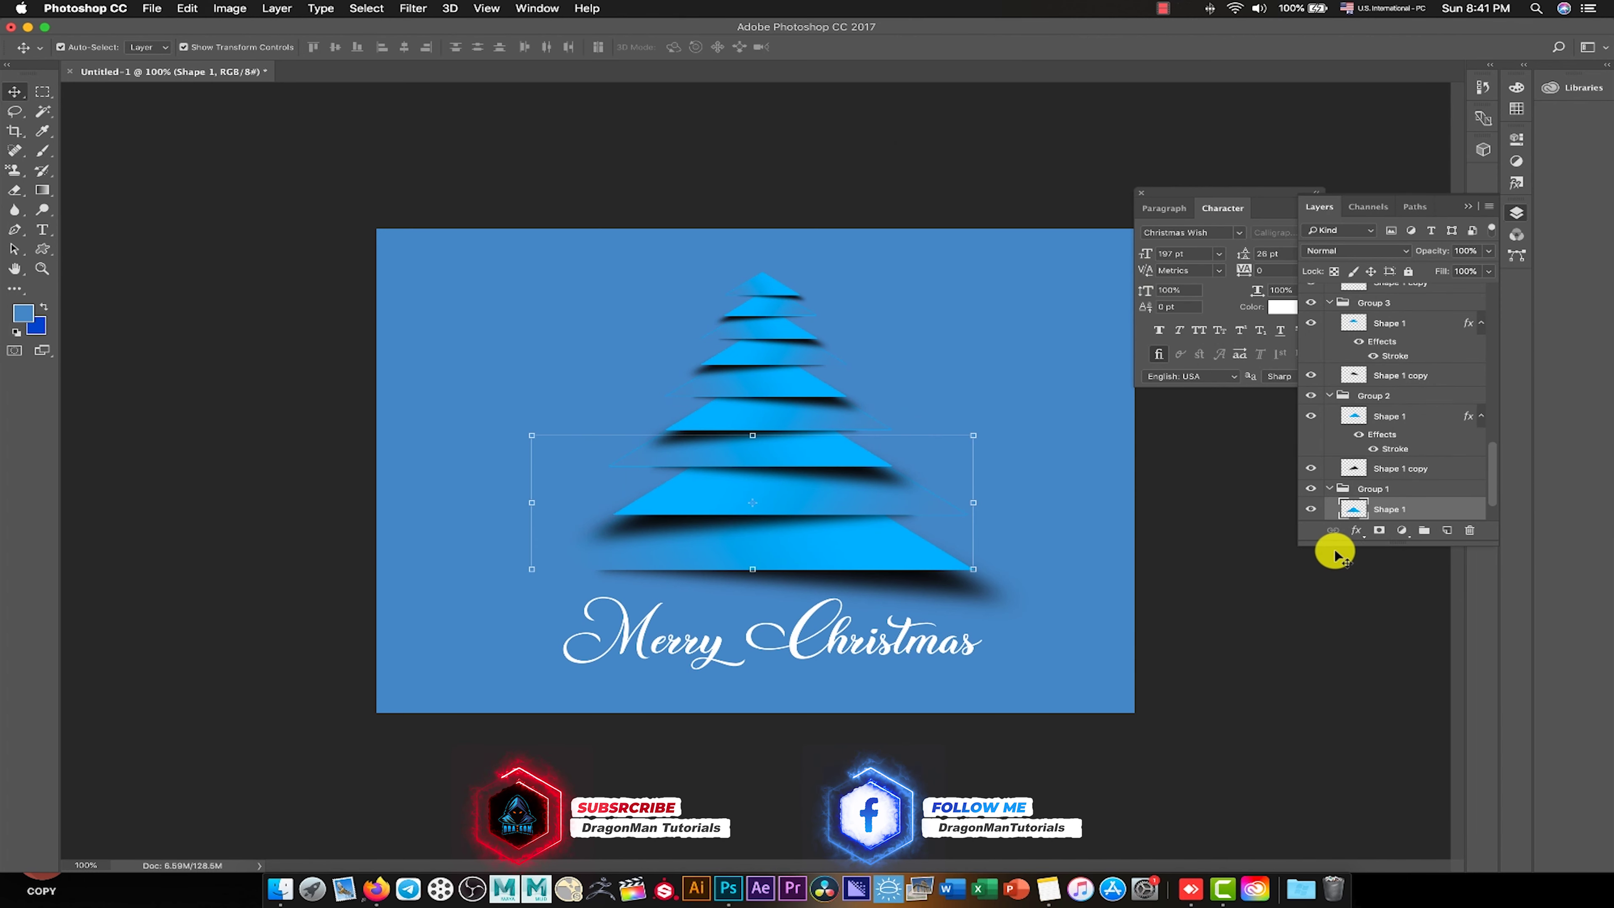
pyautogui.click(1355, 531)
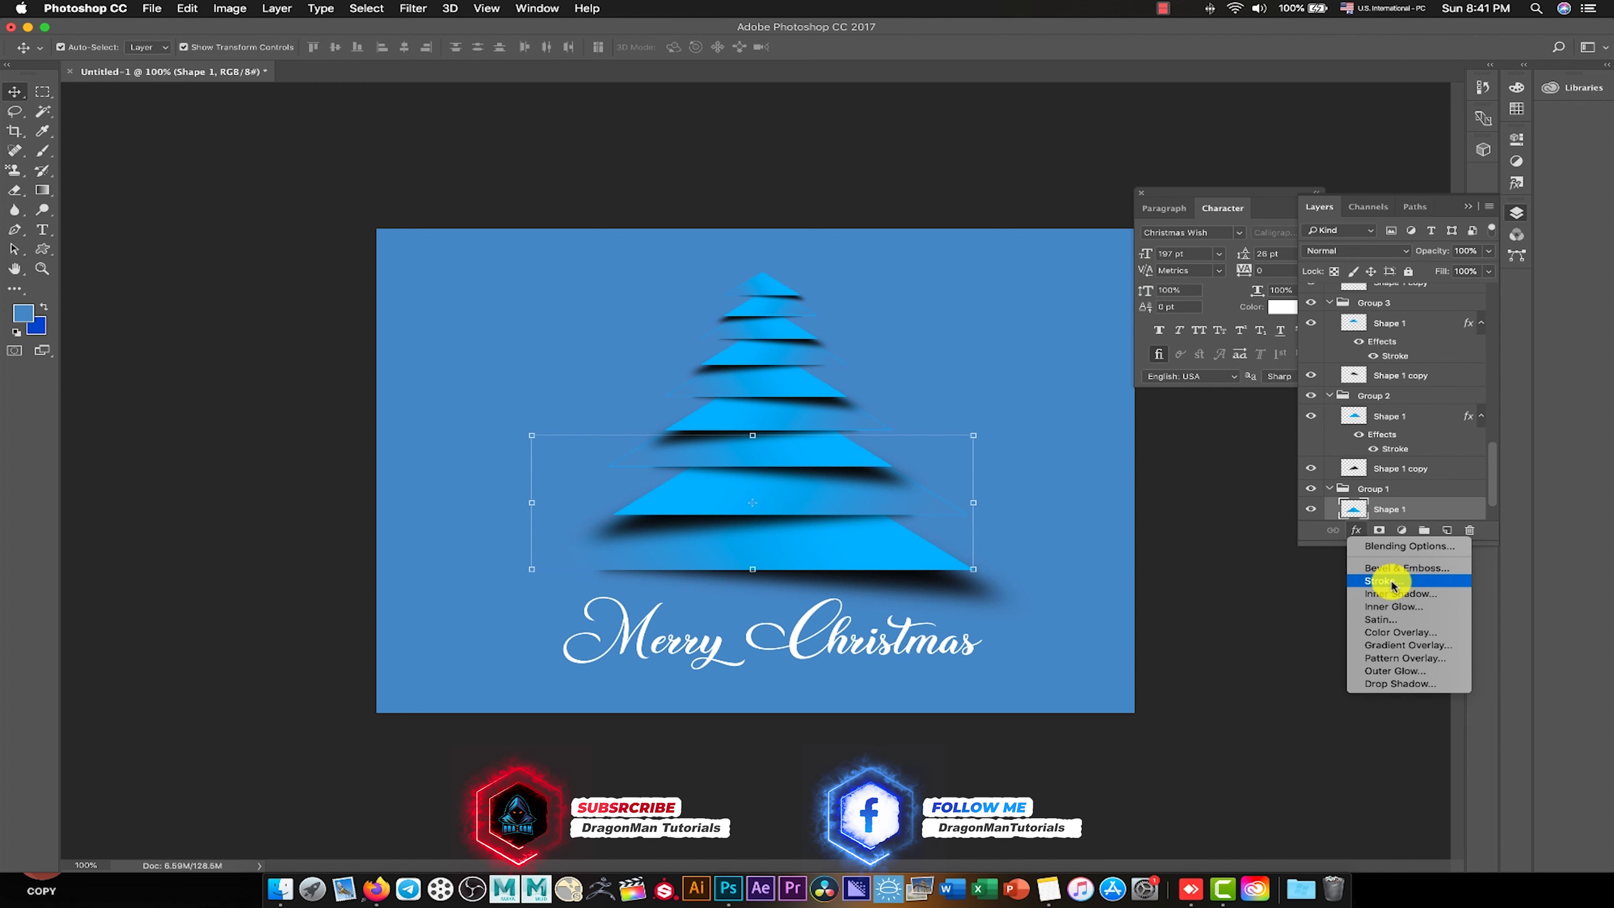
pyautogui.click(1391, 582)
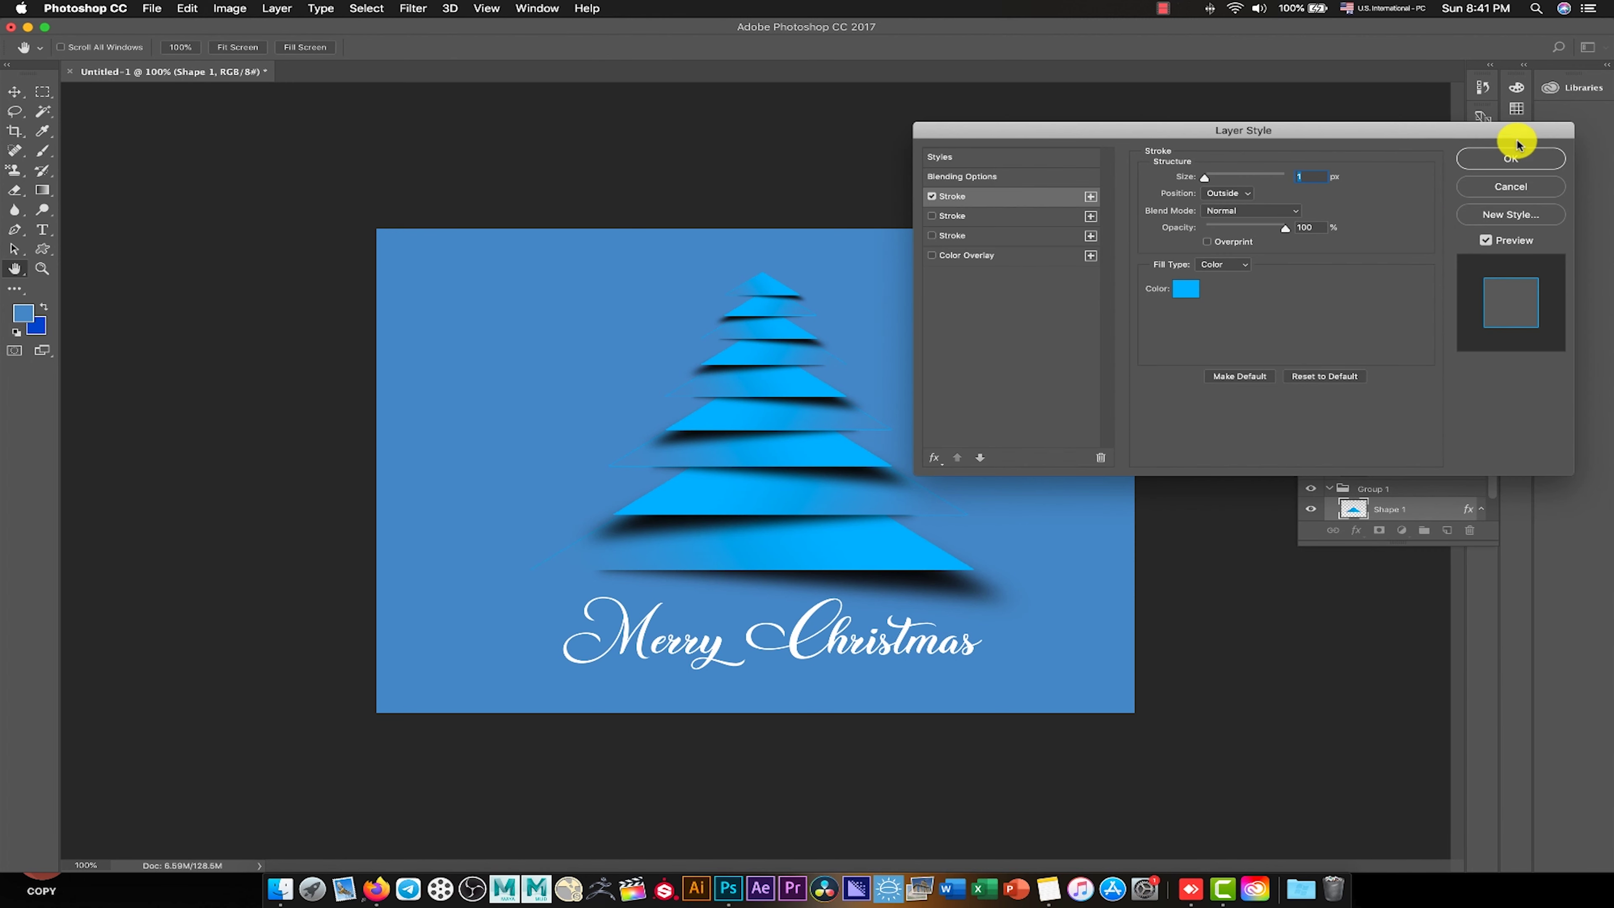
pyautogui.click(1511, 157)
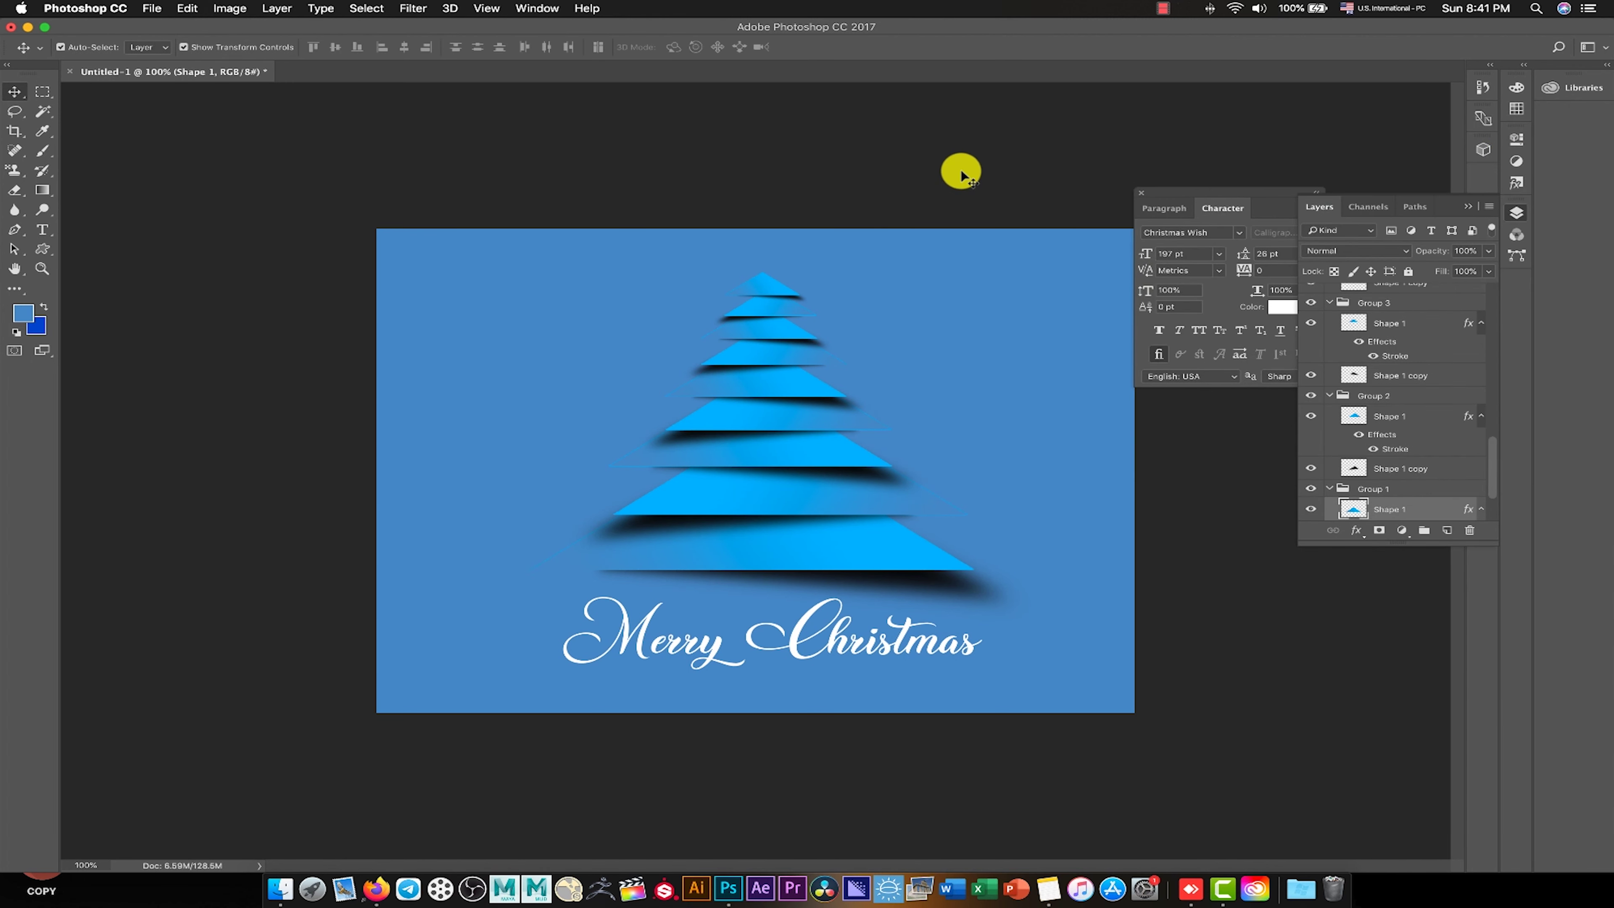
pyautogui.click(961, 176)
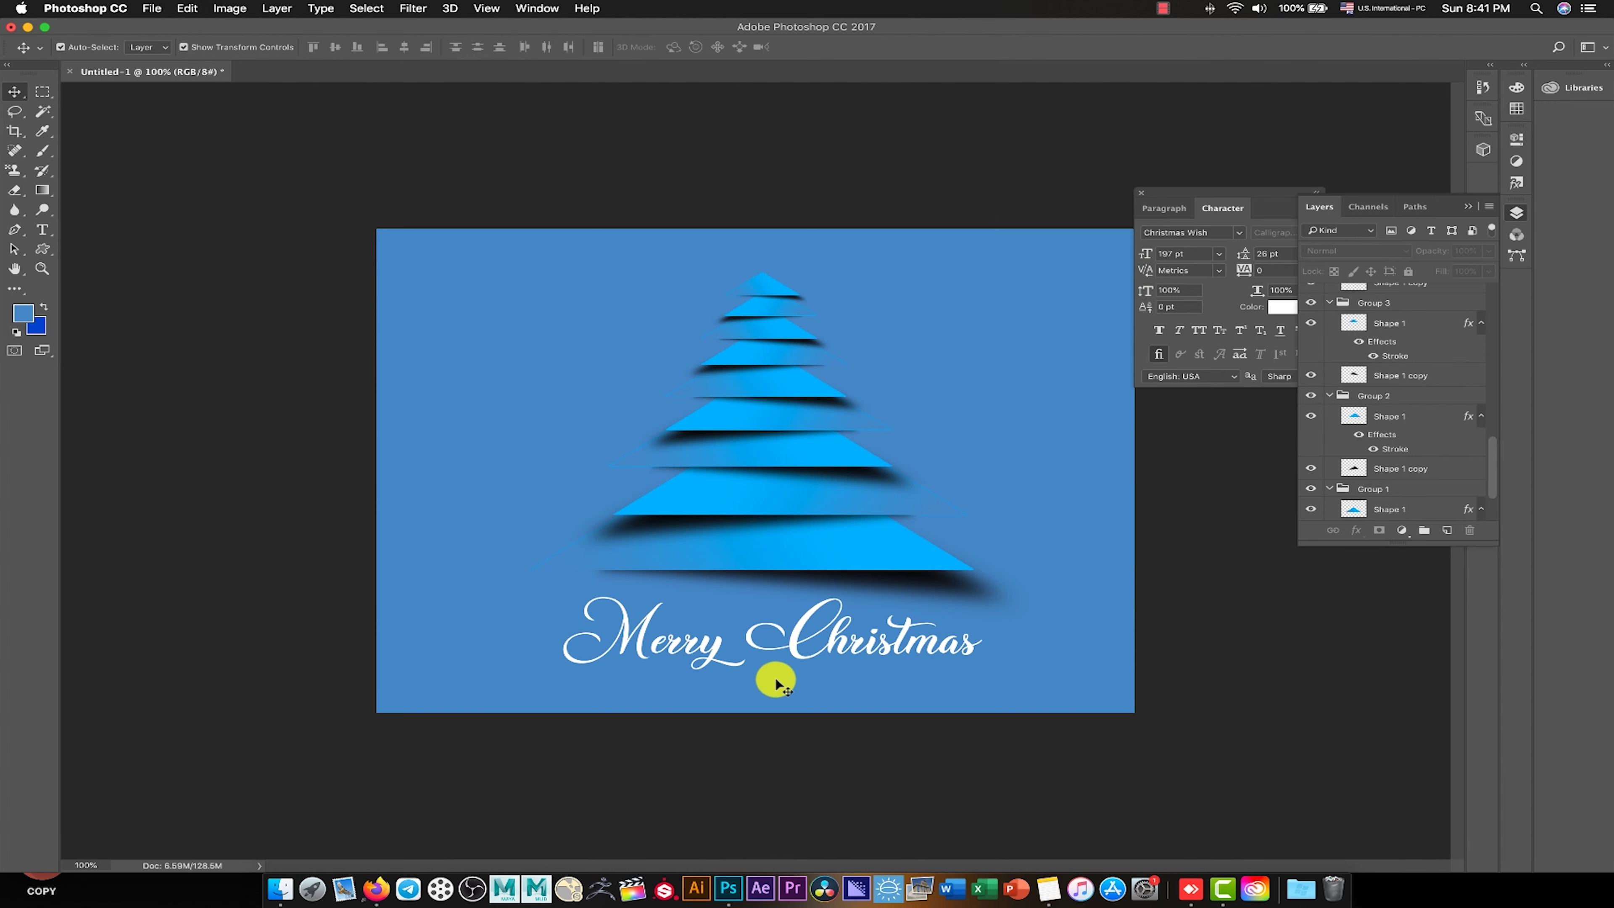
pyautogui.click(795, 642)
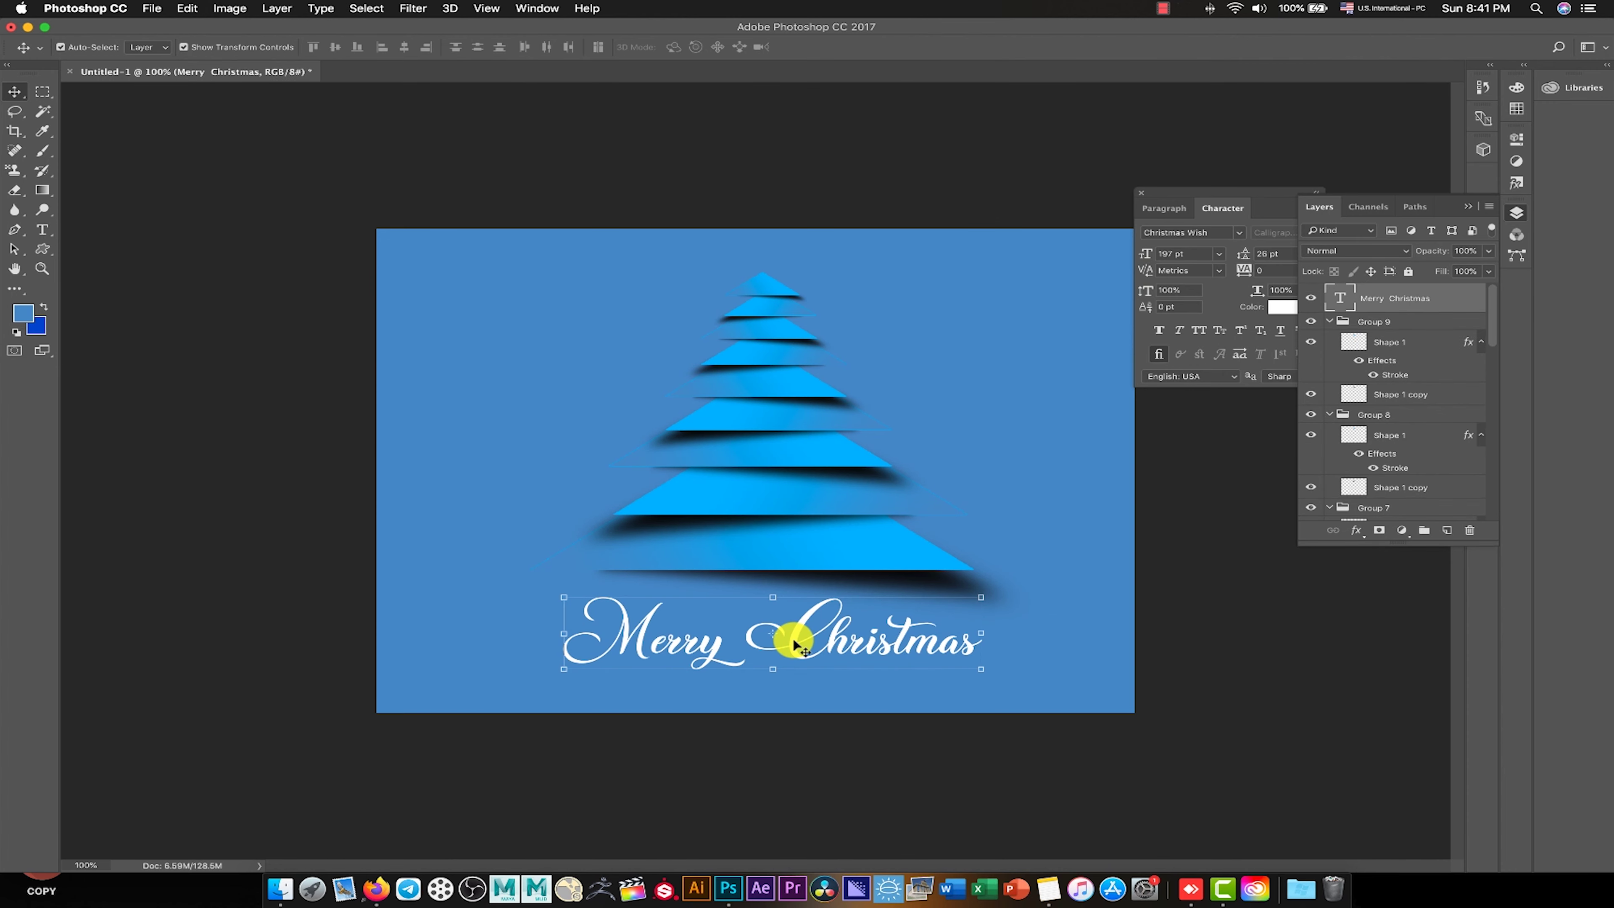